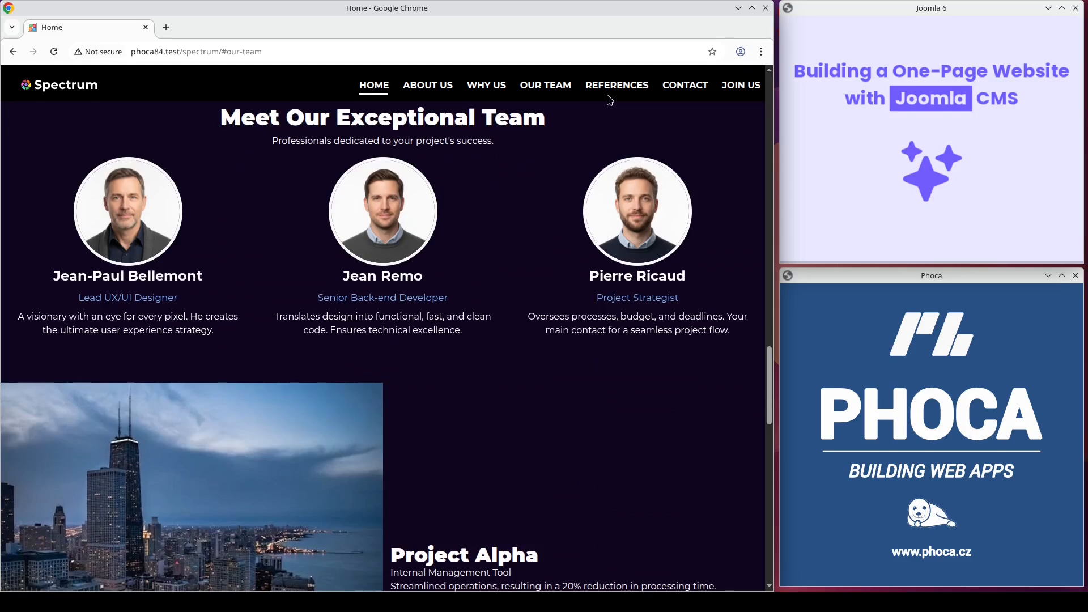
Step: Jump through the demo one-page site's sections using its menu links
left_click(610, 93)
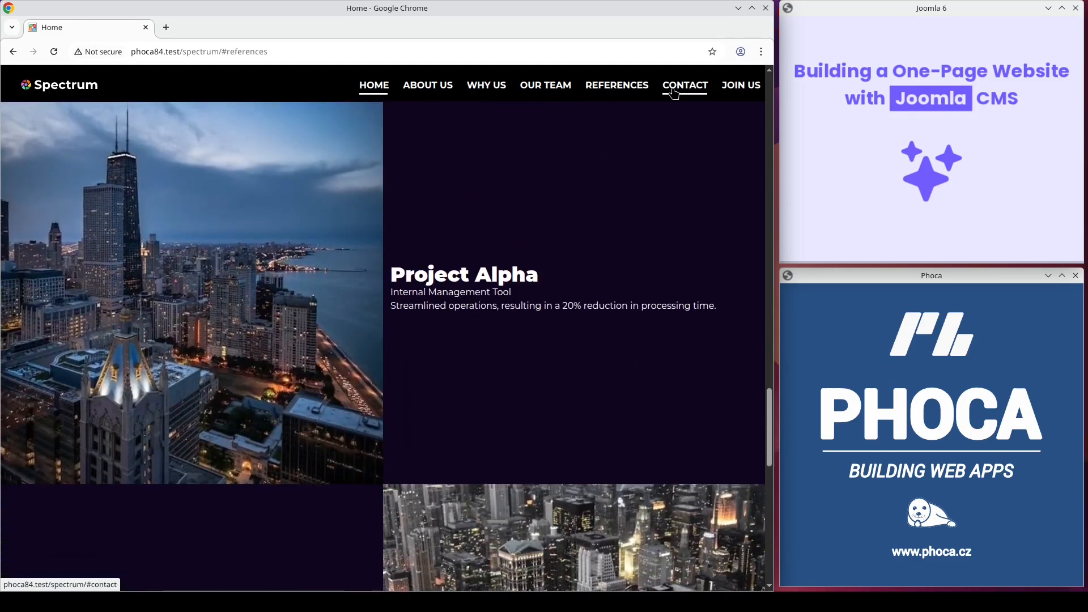
left_click(703, 97)
left_click(741, 90)
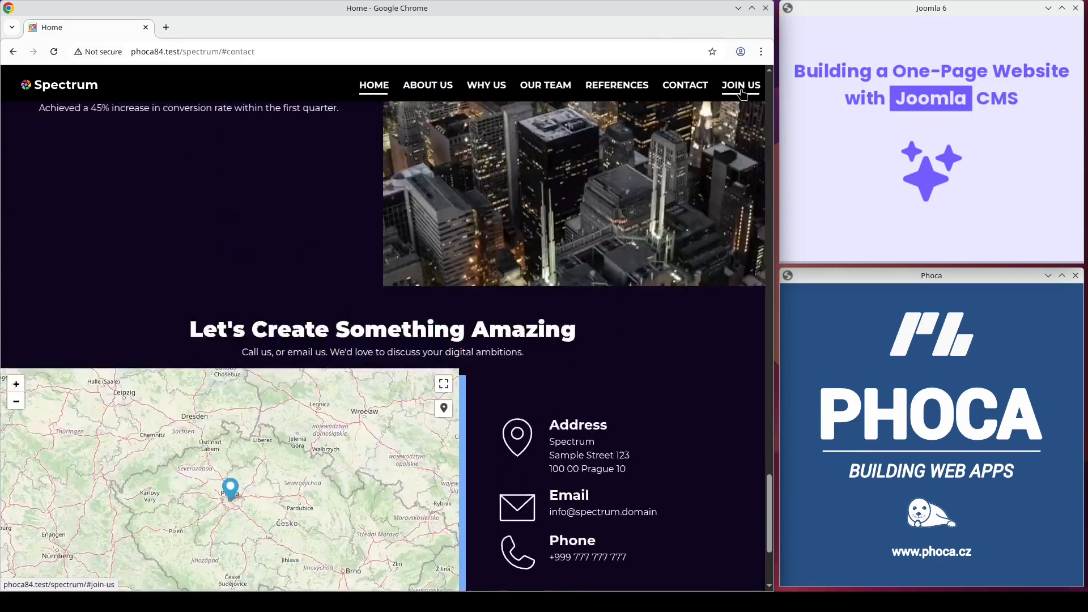
Step: Return to the top of the demo site and switch its theme to Light
left_click_drag(765, 281, 753, 76)
left_click(749, 76)
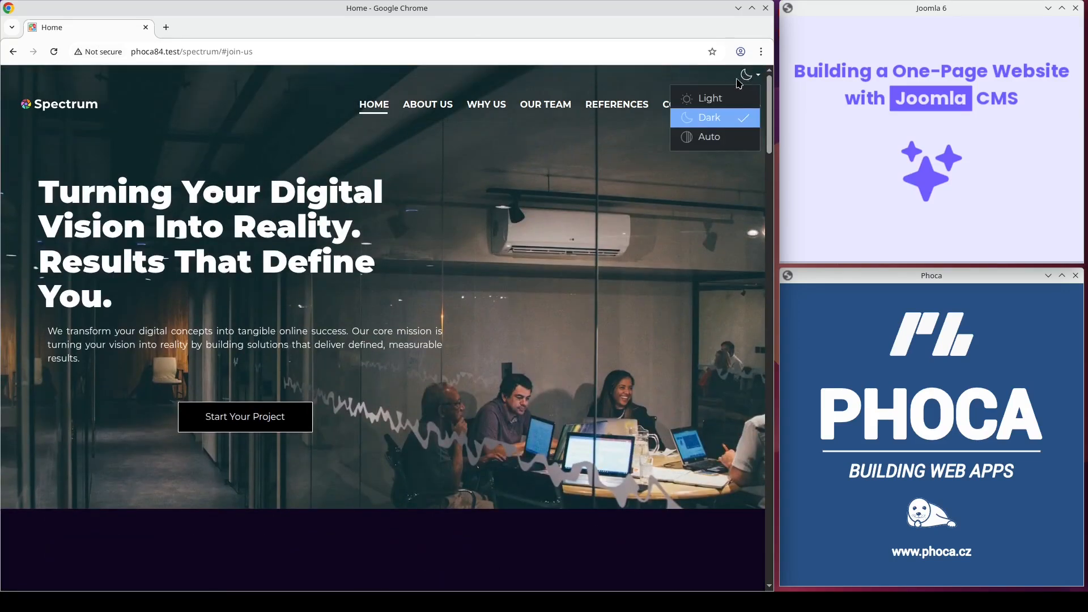
left_click(714, 100)
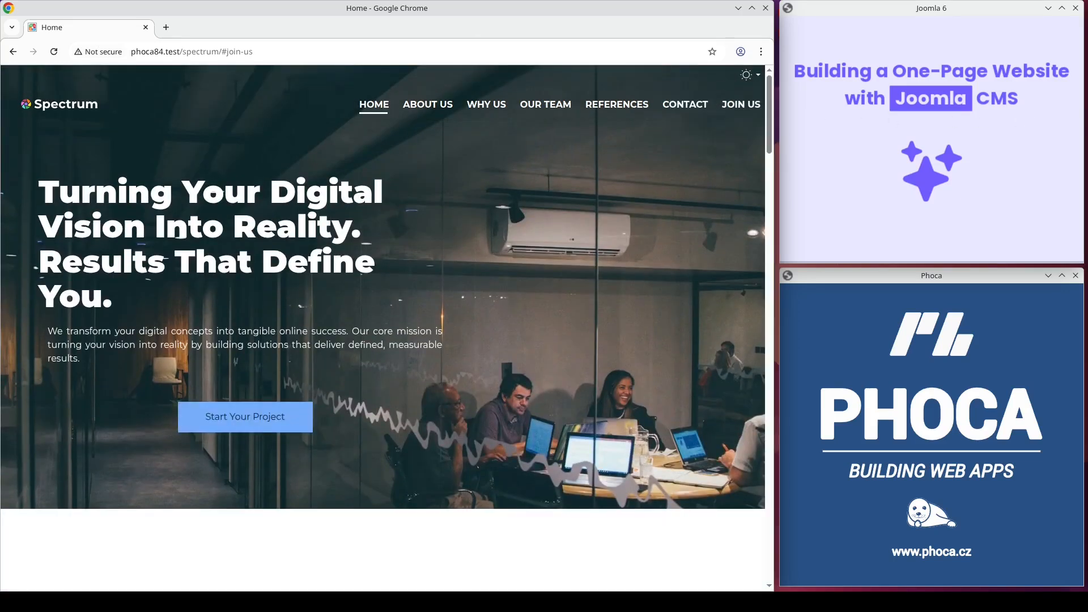
Step: Preview the demo site in the responsive device view and scroll through its mobile layout
key("ctrl+shift+m")
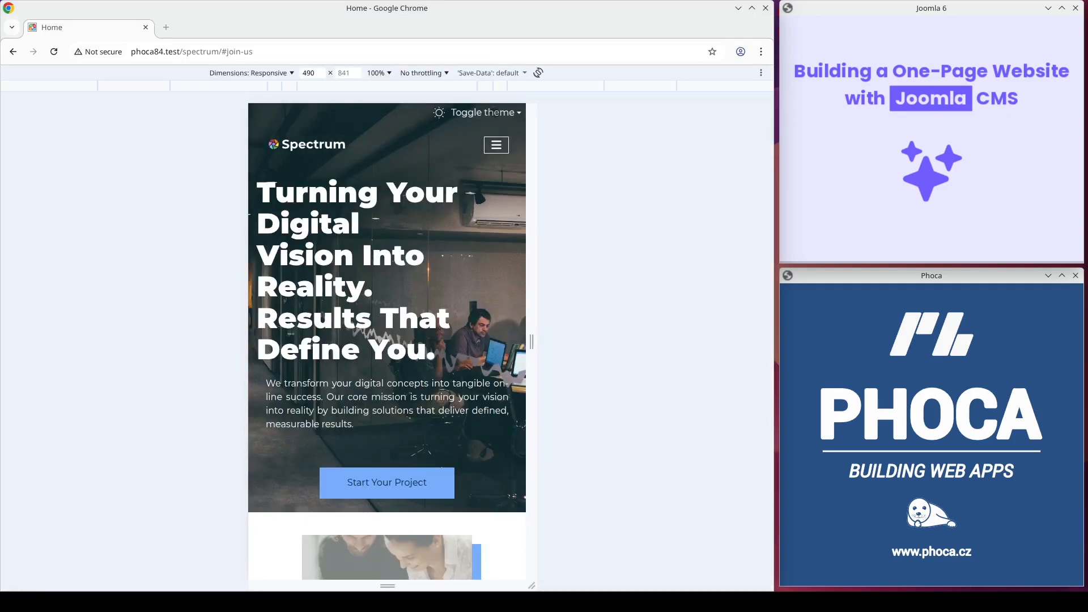
left_click(339, 142)
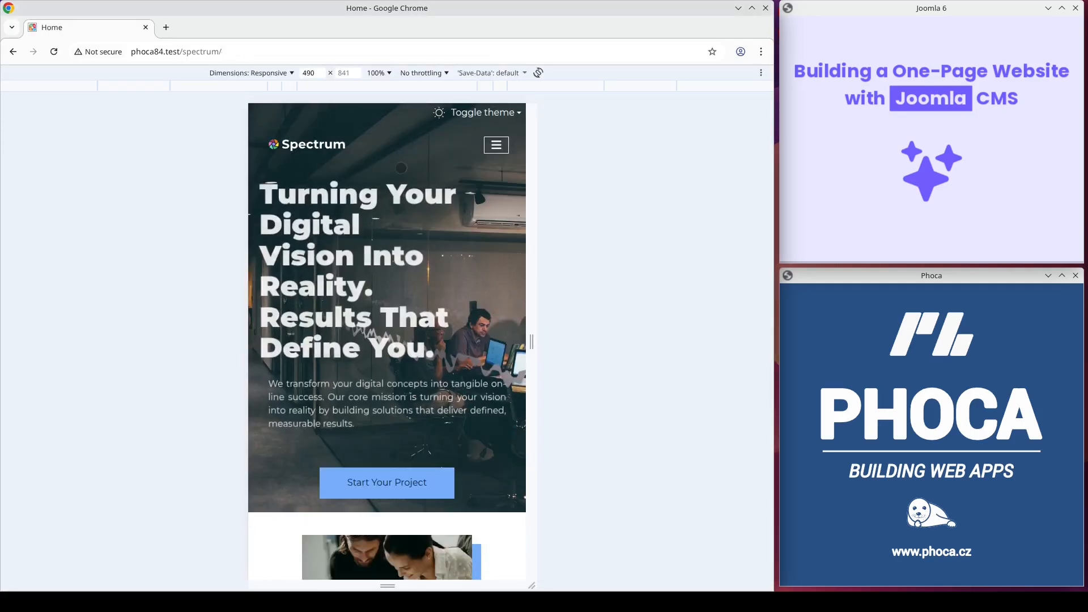
scroll(491, 413, "down", 15)
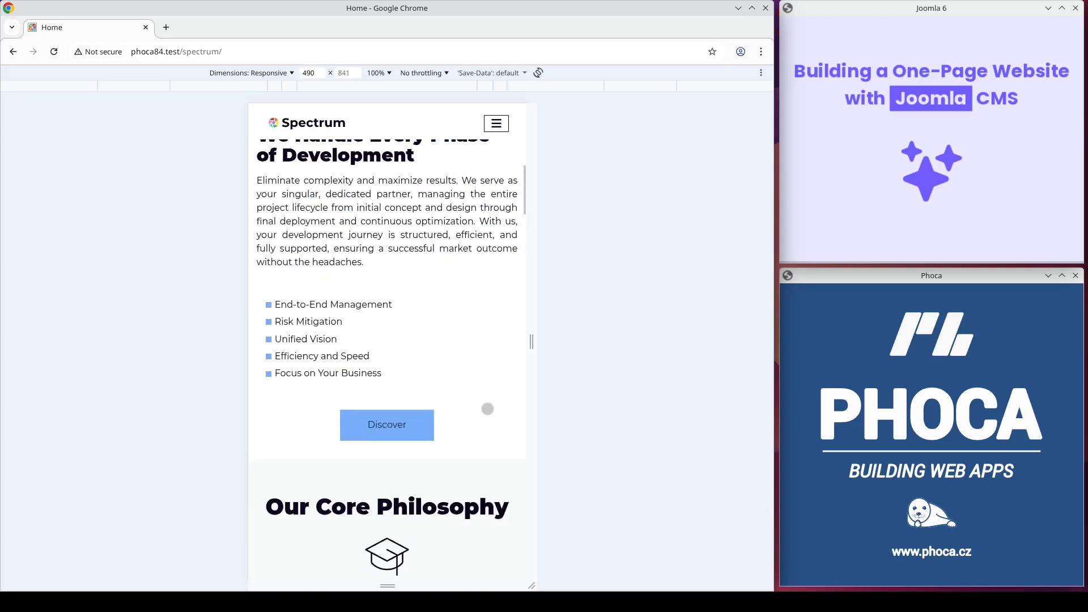
scroll(491, 413, "down", 15)
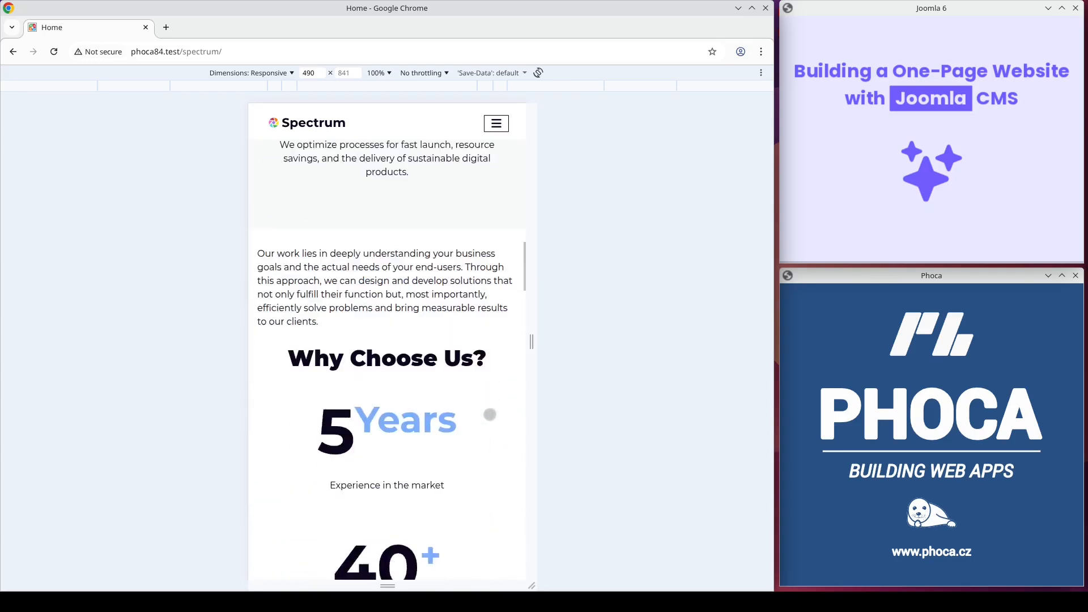
scroll(489, 416, "down", 15)
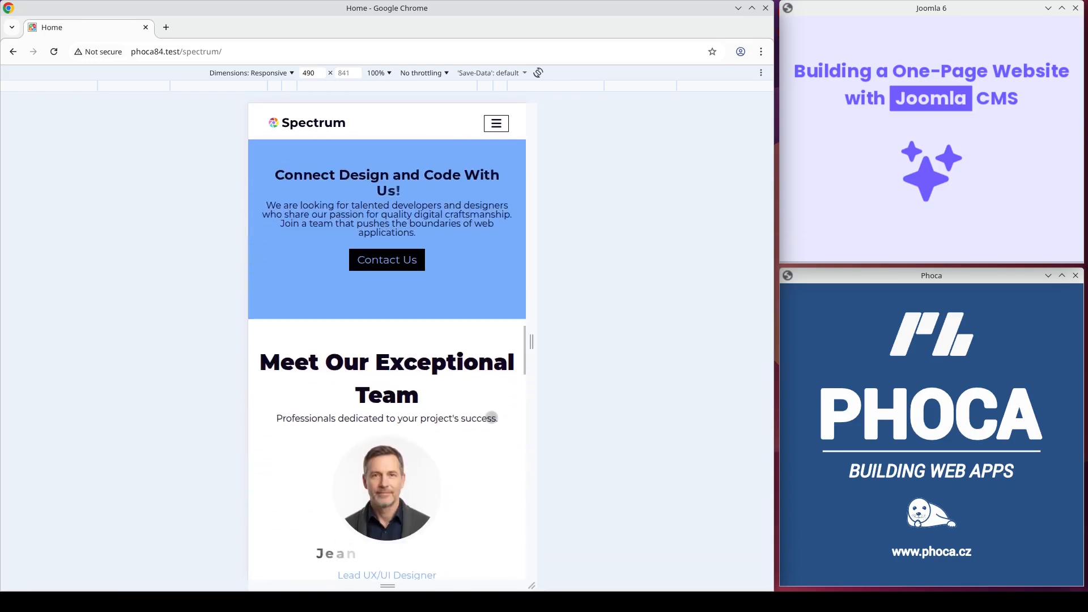
scroll(491, 417, "down", 12)
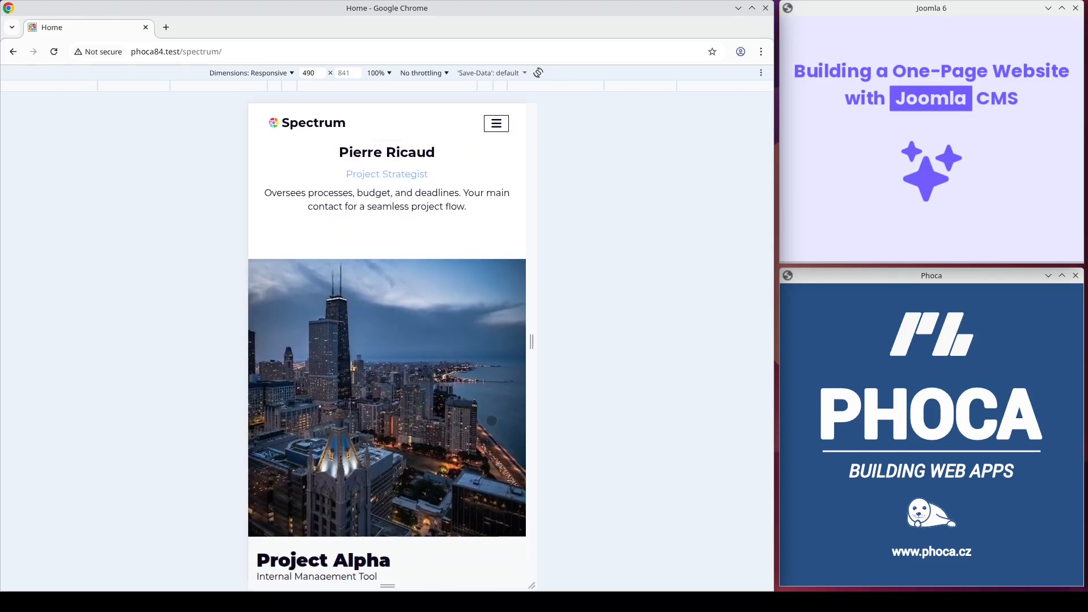
scroll(491, 420, "down", 12)
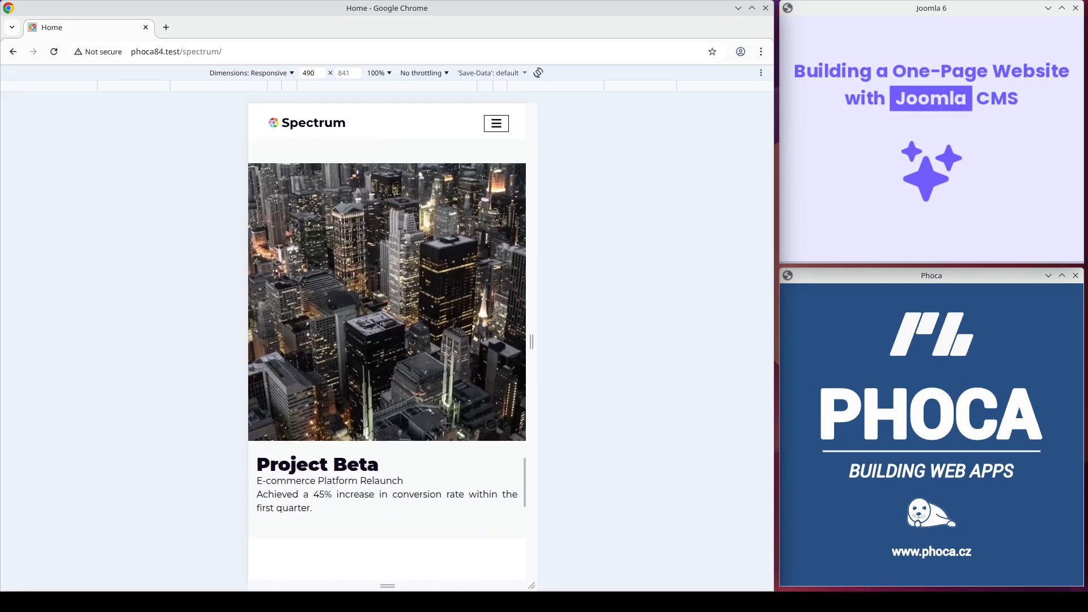
scroll(490, 424, "down", 12)
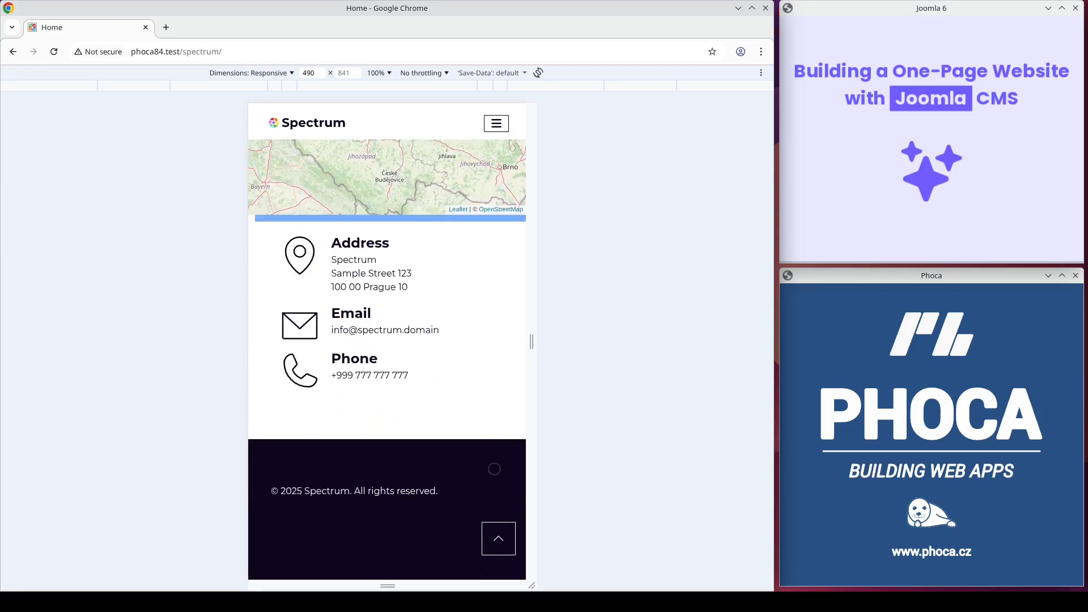
Step: Return to the top, open the mobile menu, go to Our Team, and leave the device view
left_click(499, 537)
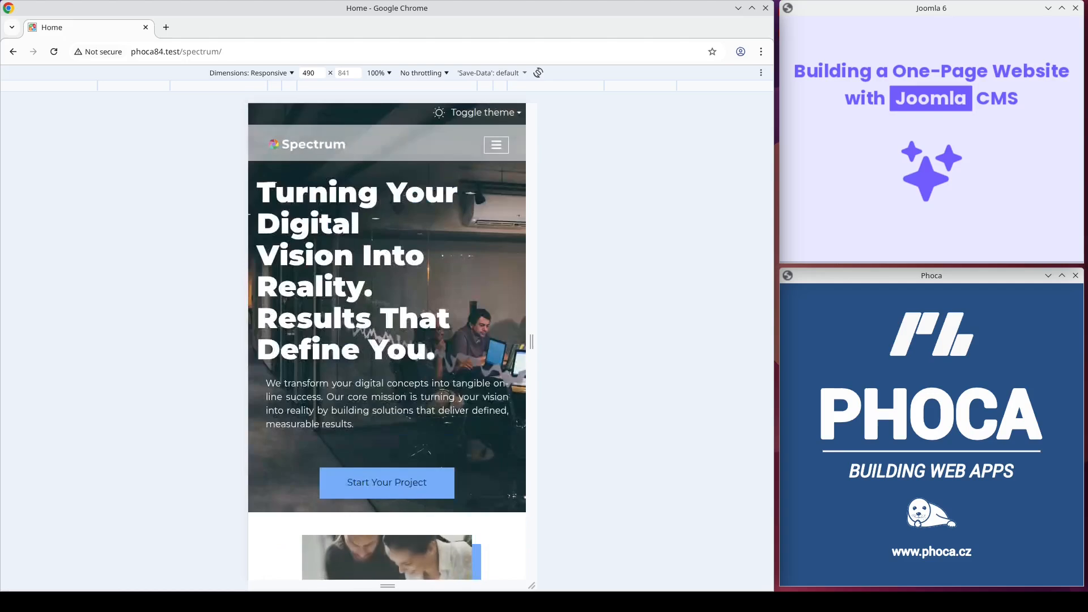
left_click(497, 146)
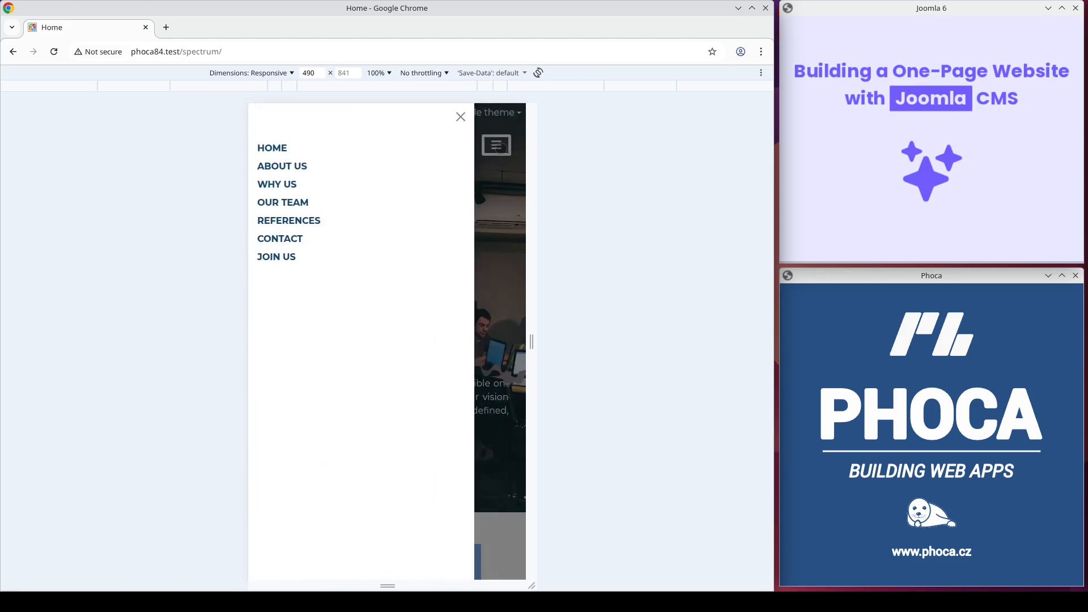
left_click(300, 202)
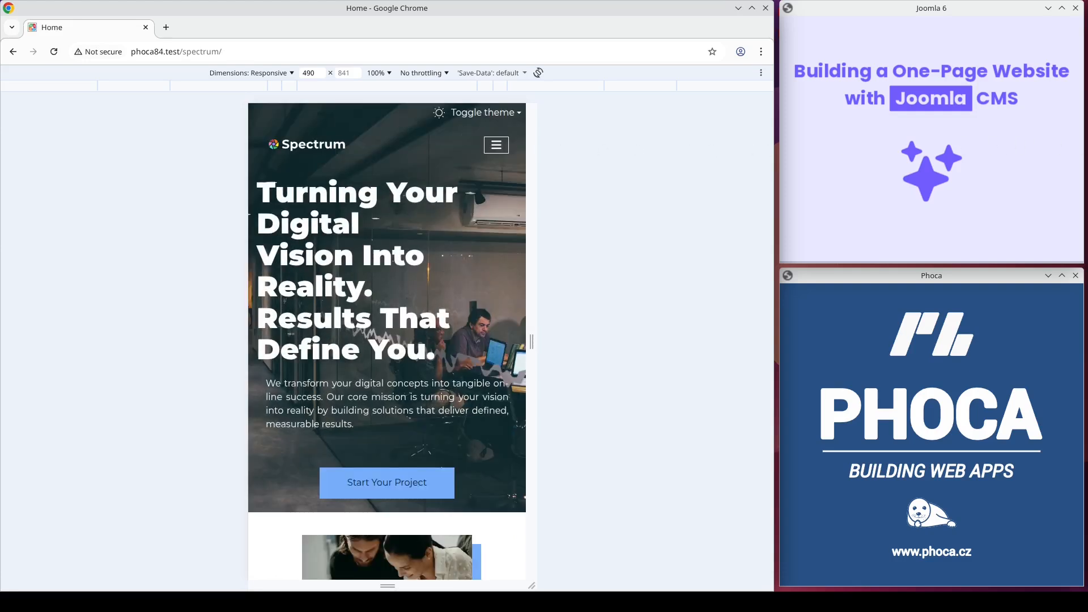
key("ctrl+shift+m")
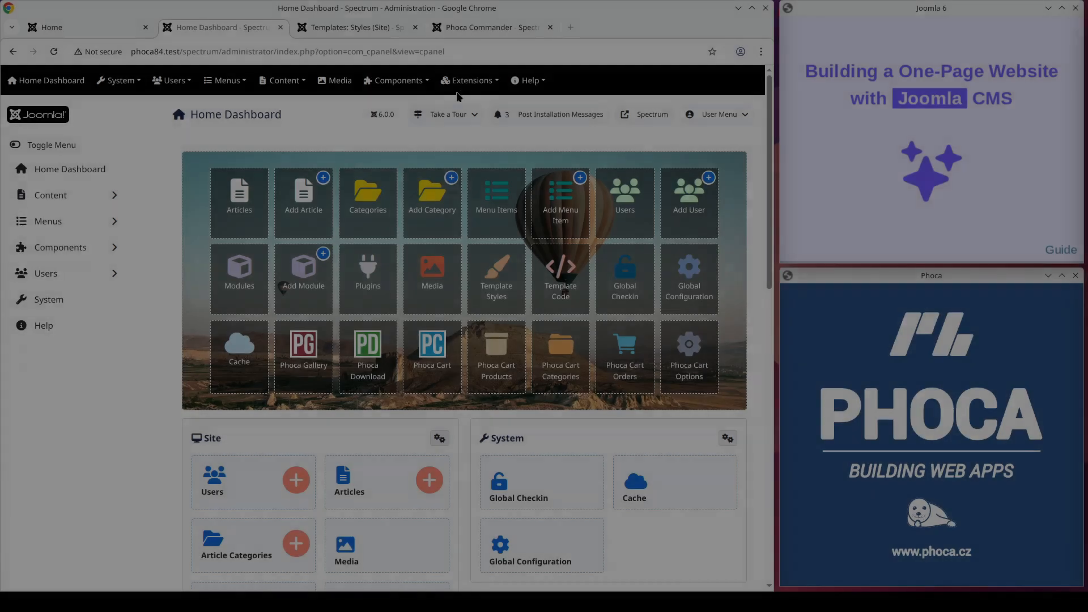
Step: Open the site template styles list in the administration and compare it with the current front-end site
left_click(470, 80)
mouse_move(489, 179)
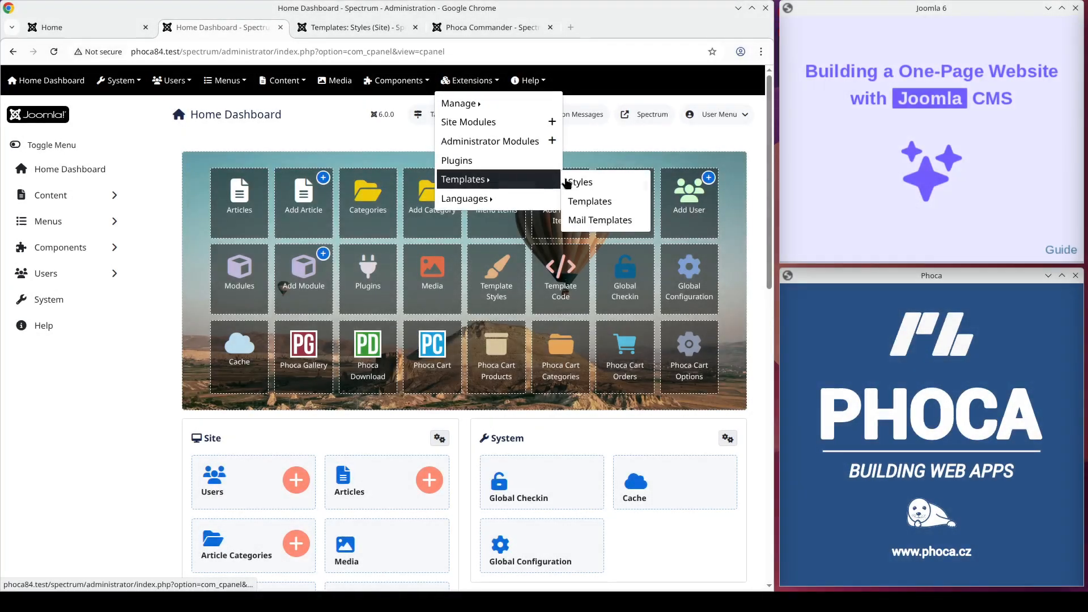
left_click(585, 180)
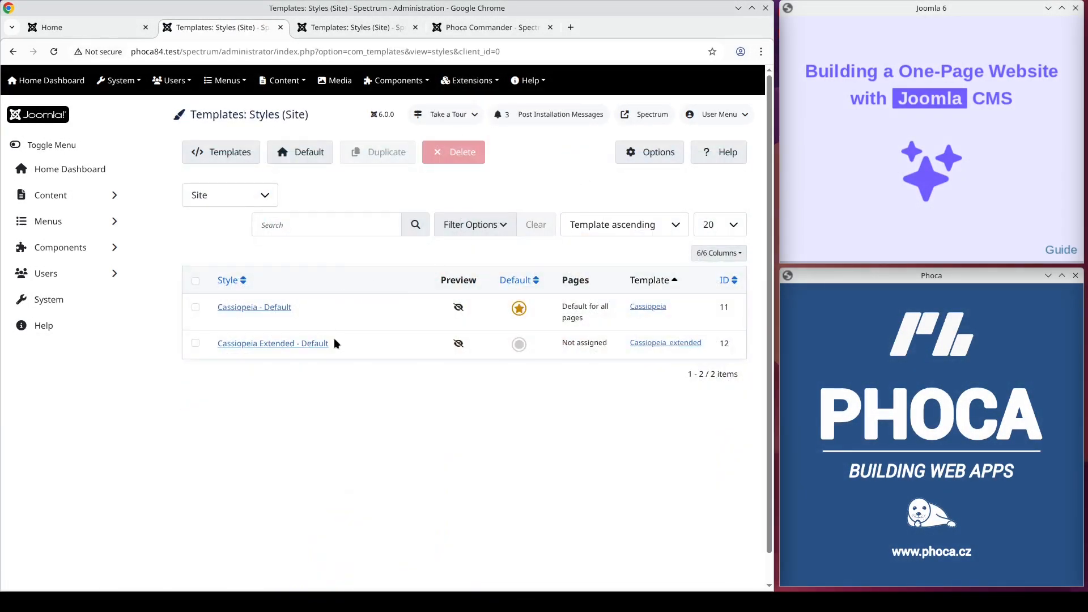
left_click(97, 31)
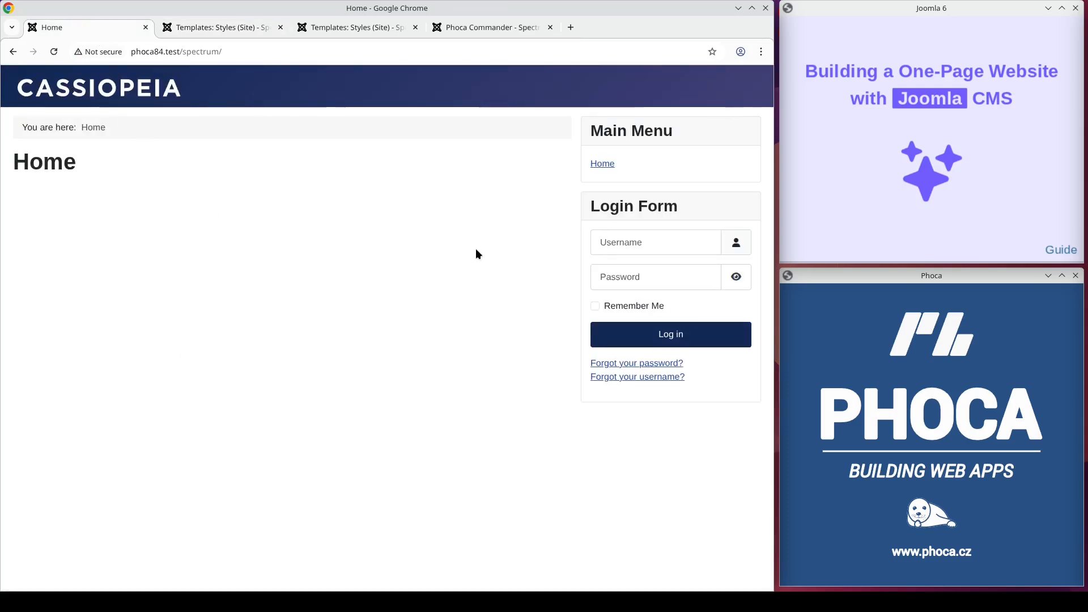
left_click(257, 29)
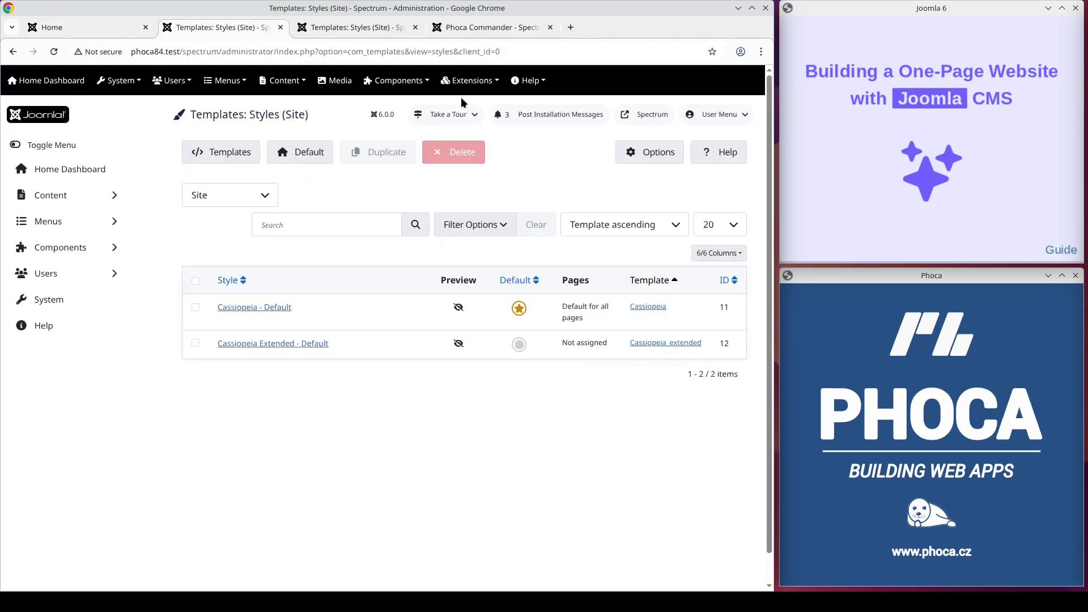
Step: Install the Phoca Spectrum template package by uploading its file in the extension installer
left_click(471, 82)
mouse_move(469, 102)
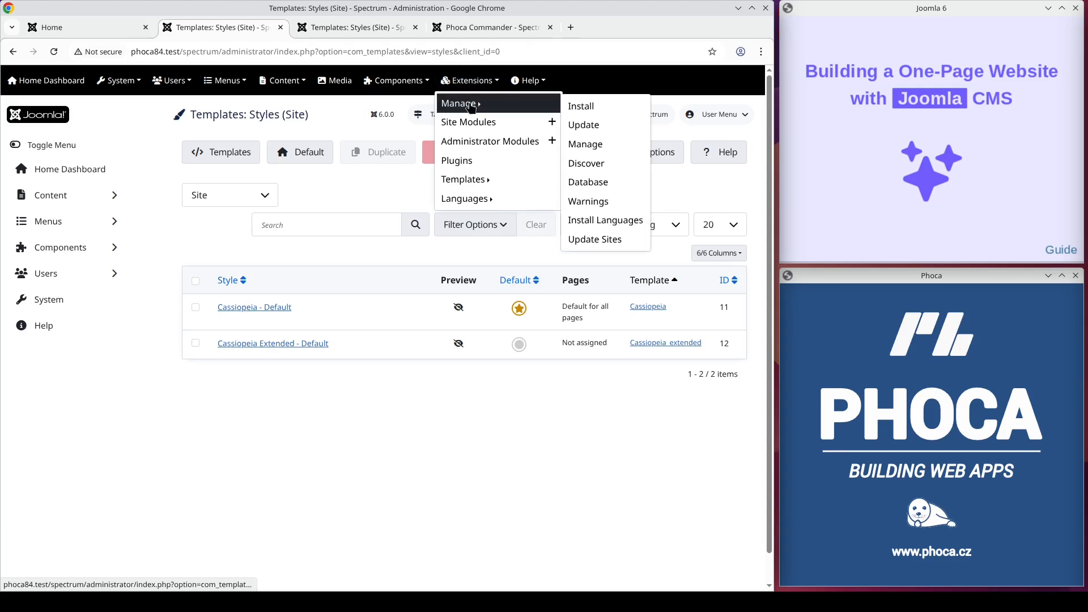
left_click(573, 109)
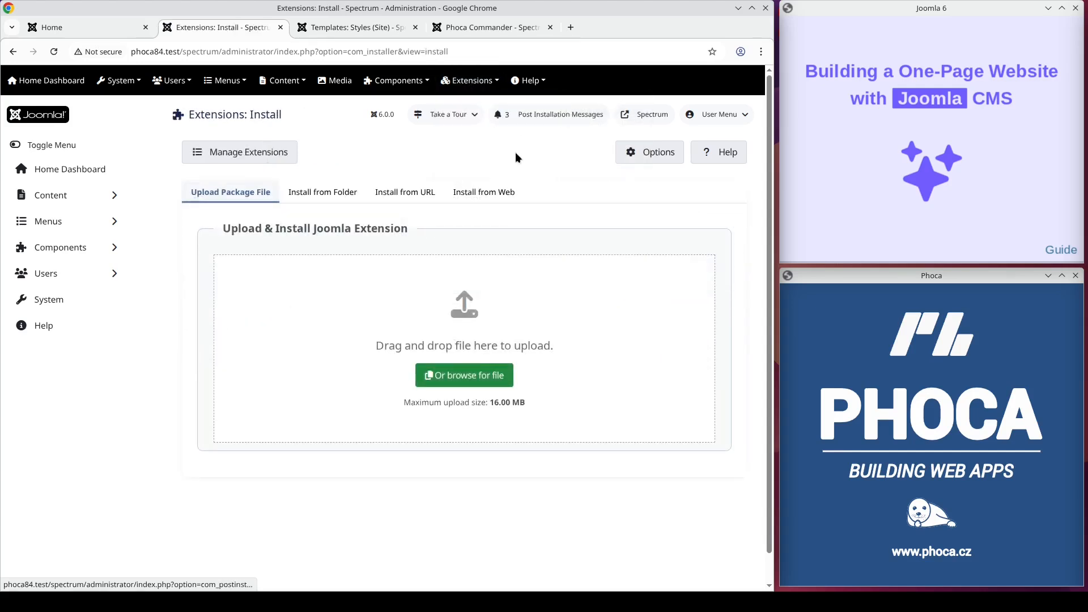
left_click(456, 372)
double_click(301, 198)
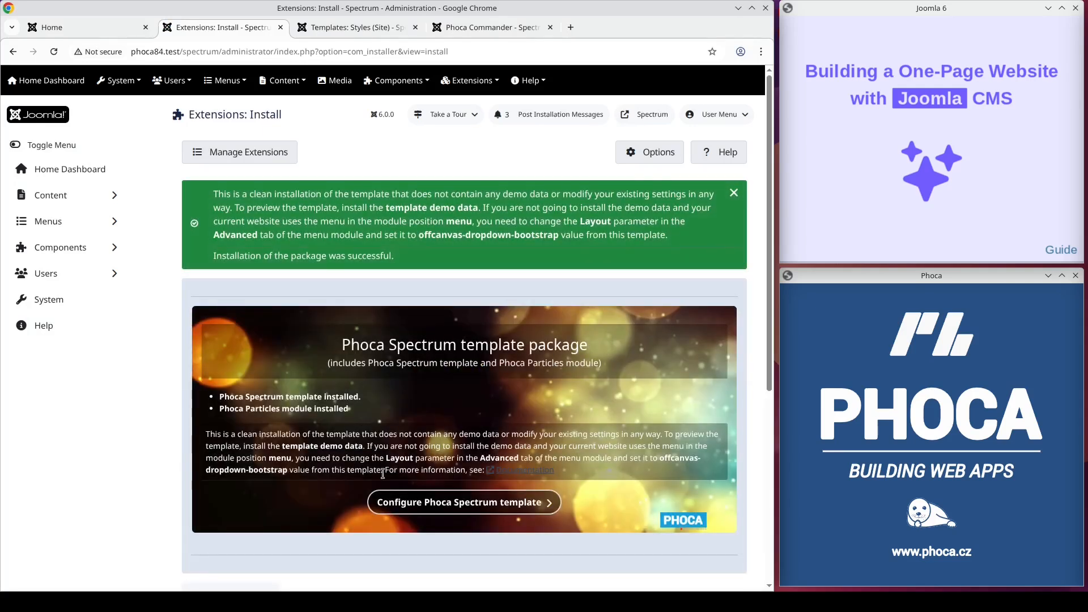
Step: Open the template configuration and make phoca_spectrum - Default the default site style
left_click(406, 506)
left_click(519, 373)
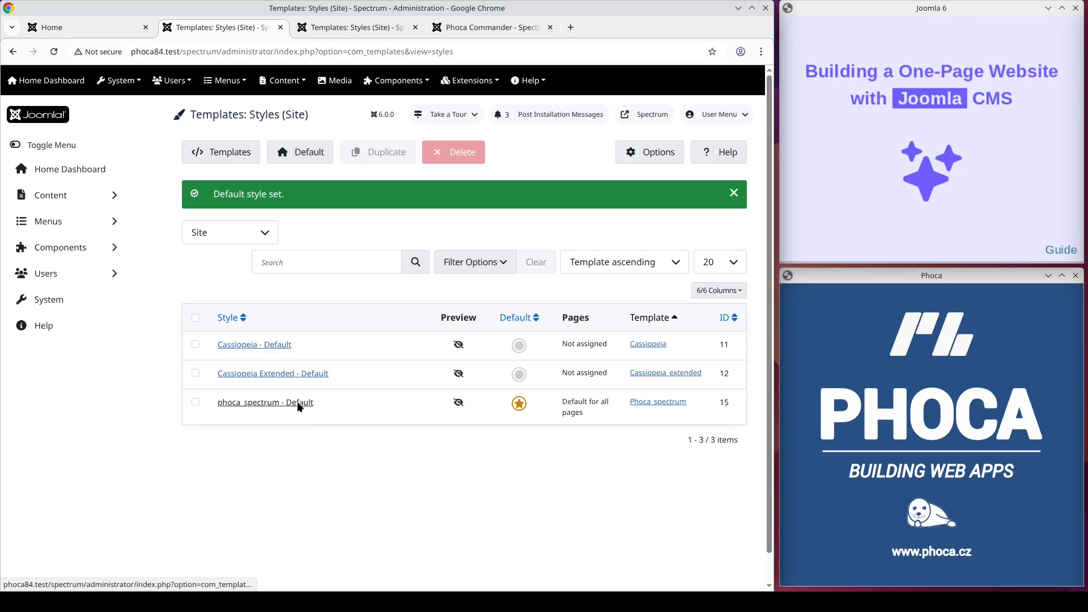
Step: Open the phoca_spectrum - Default style and examine its Layout (Website) settings
left_click(297, 402)
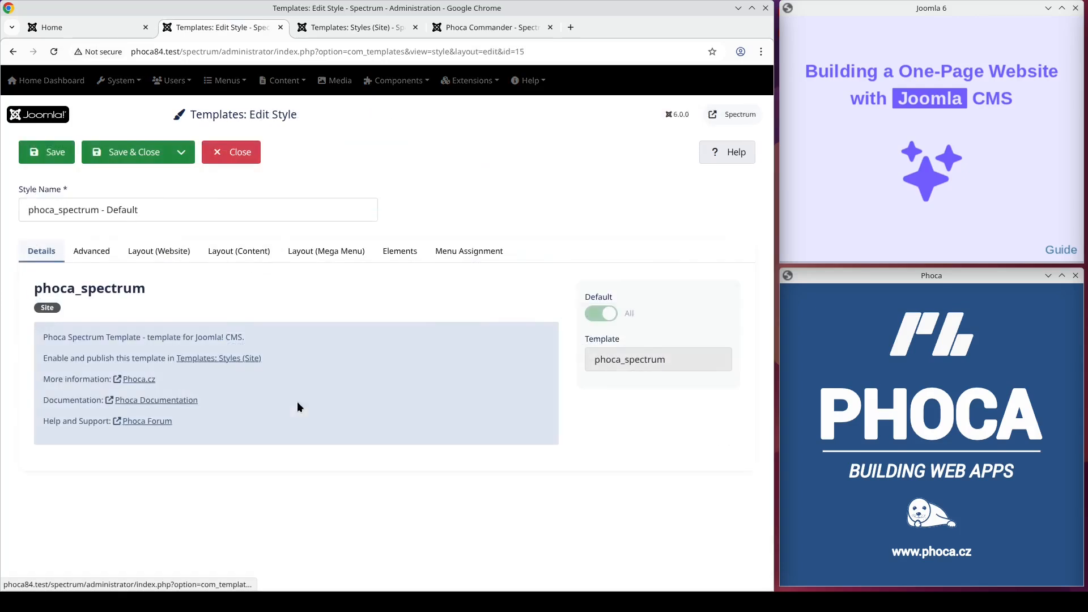
left_click(178, 256)
left_click_drag(769, 95, 756, 69)
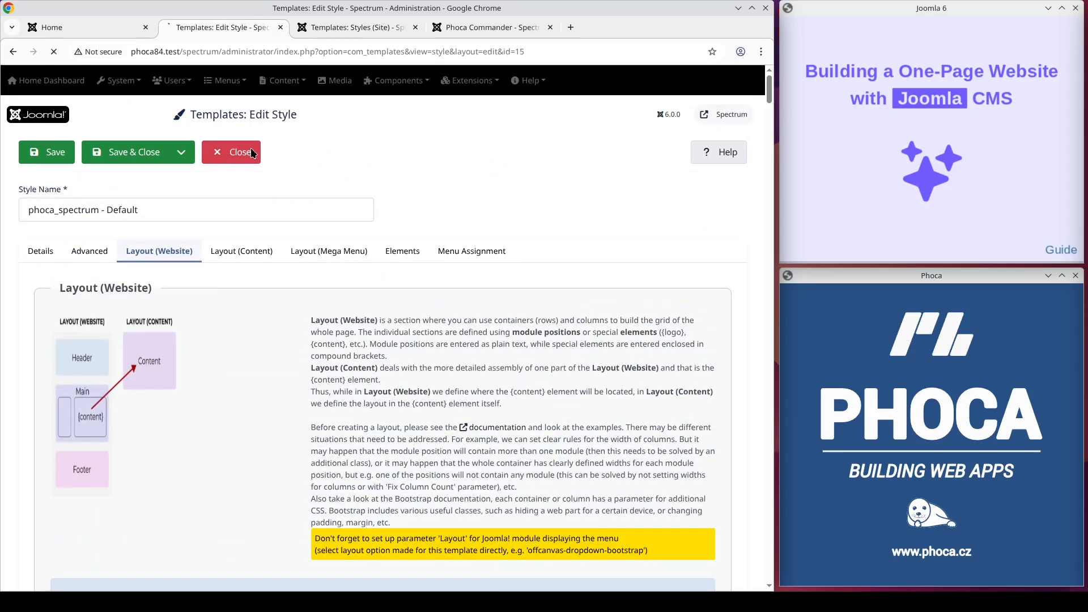
Step: Reload the front-end site to view it with the new template
left_click(102, 29)
left_click(69, 87)
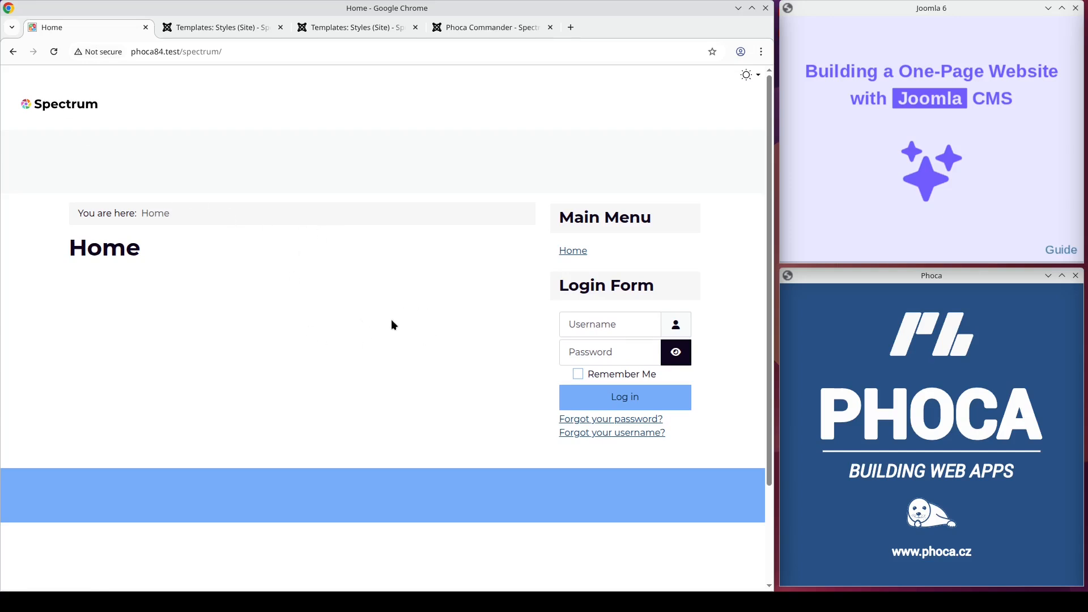
Step: Open the Phoca Particles site module, browse its layout types, and close it
left_click(250, 27)
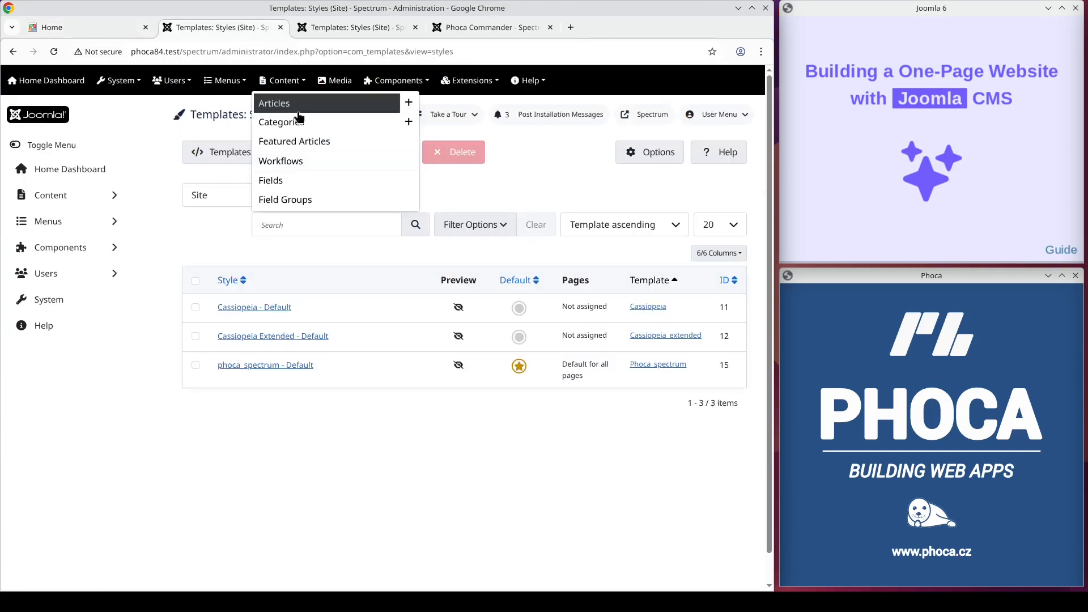
mouse_move(473, 88)
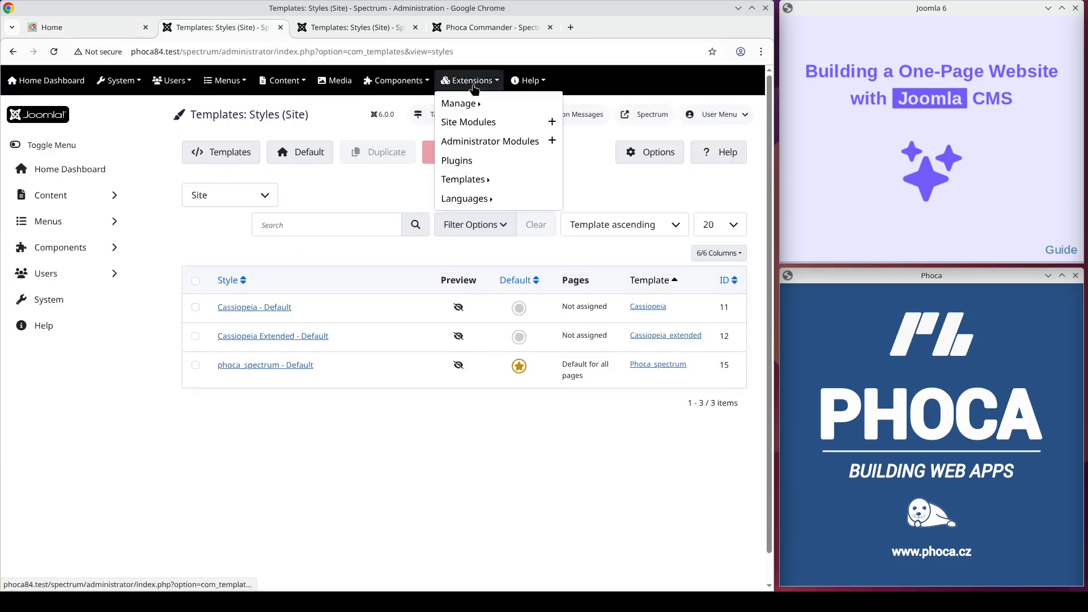
left_click(469, 123)
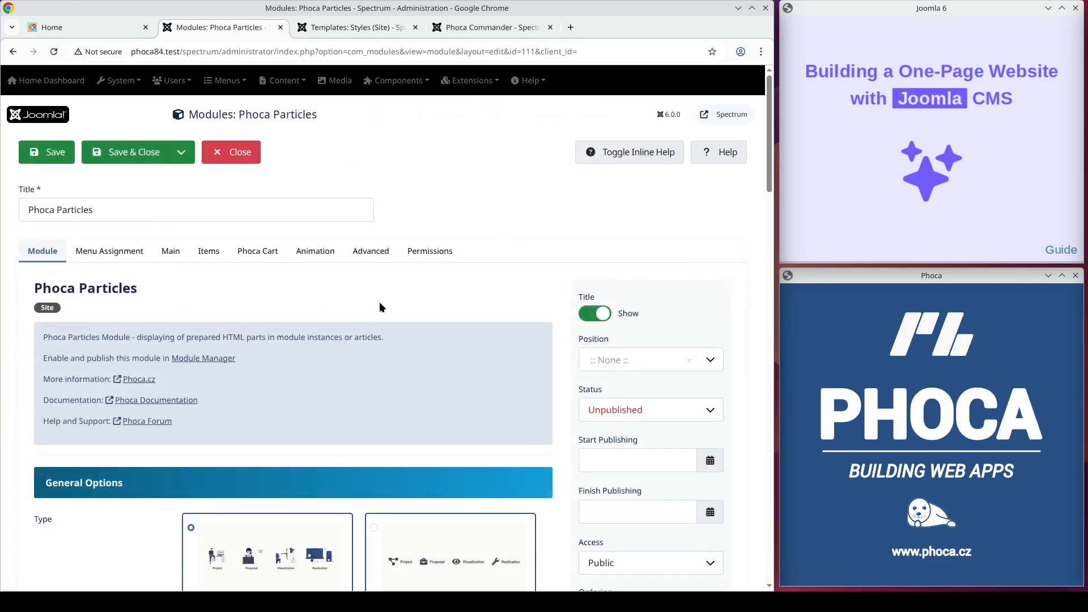
scroll(352, 357, "down", 15)
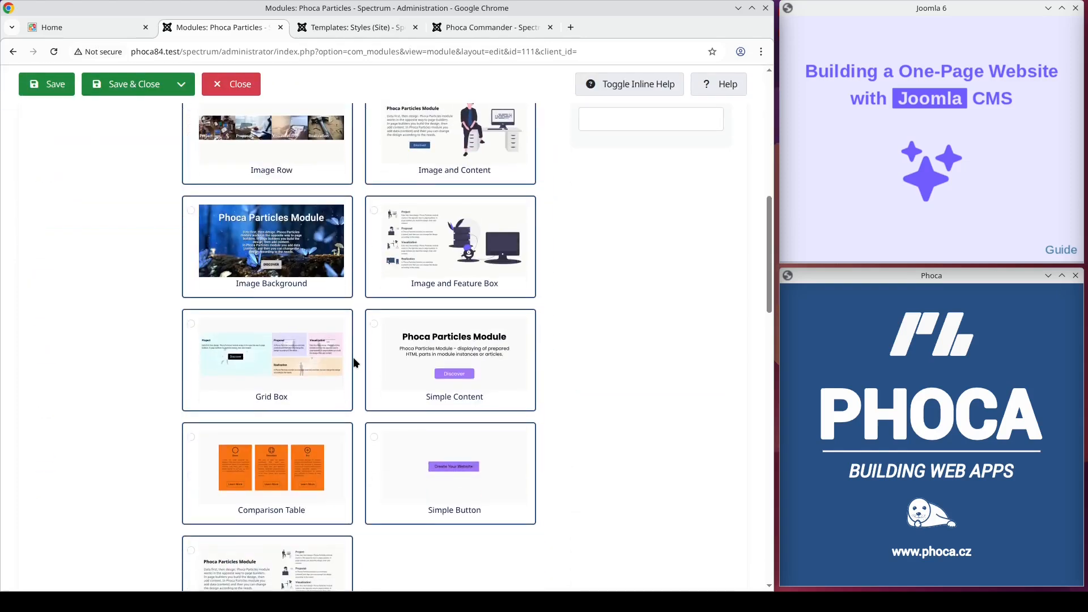
scroll(352, 359, "up", 15)
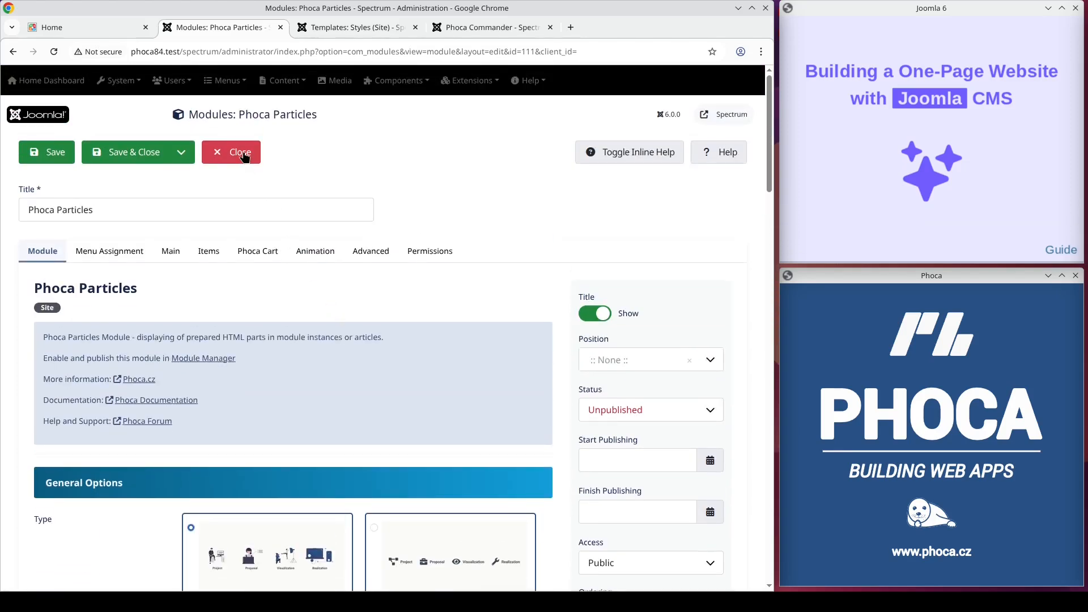
left_click(243, 152)
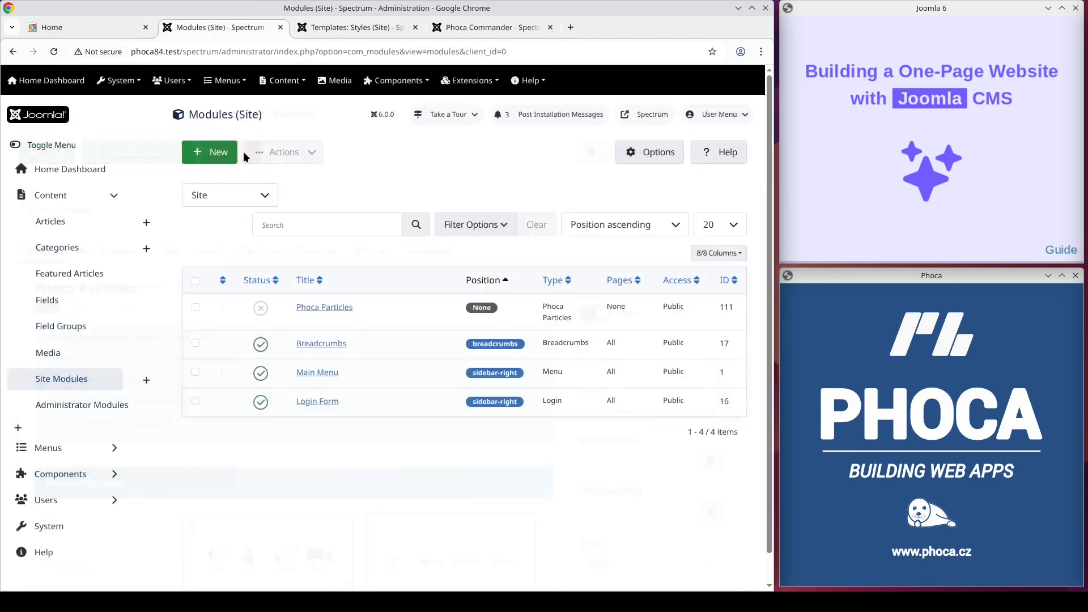
Step: Install the com_phocamaps_v6.0.0.zip extension package from the Demo folder
left_click(470, 81)
mouse_move(472, 103)
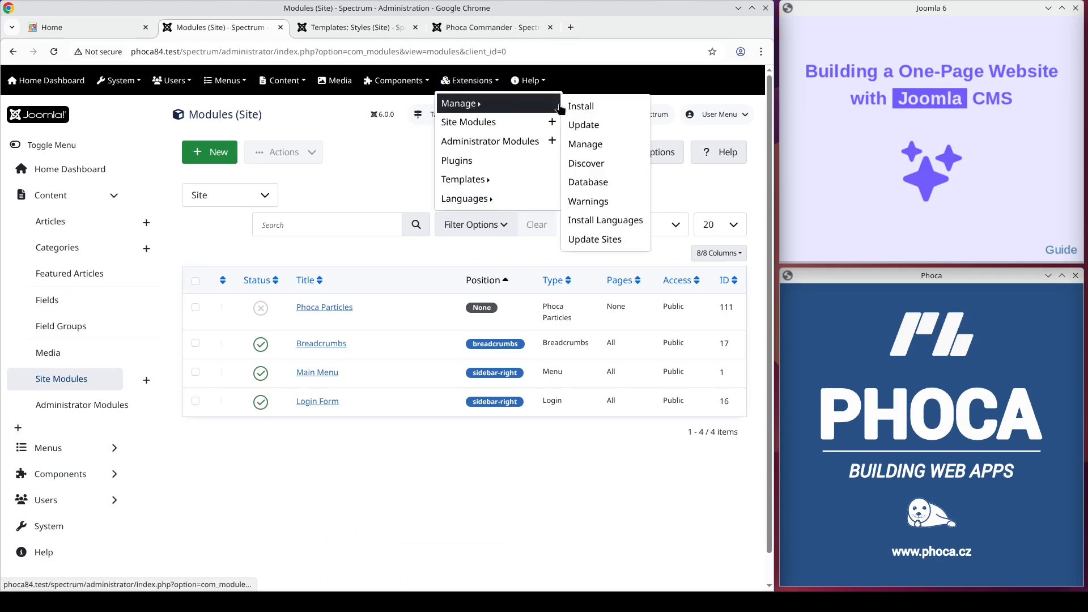
left_click(567, 106)
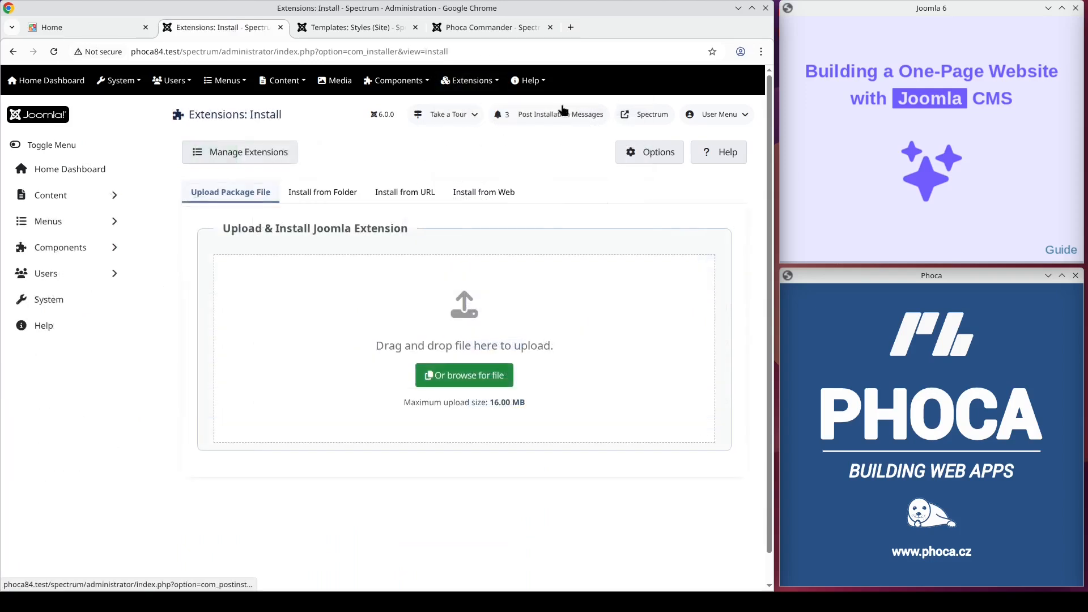
left_click(446, 374)
double_click(291, 186)
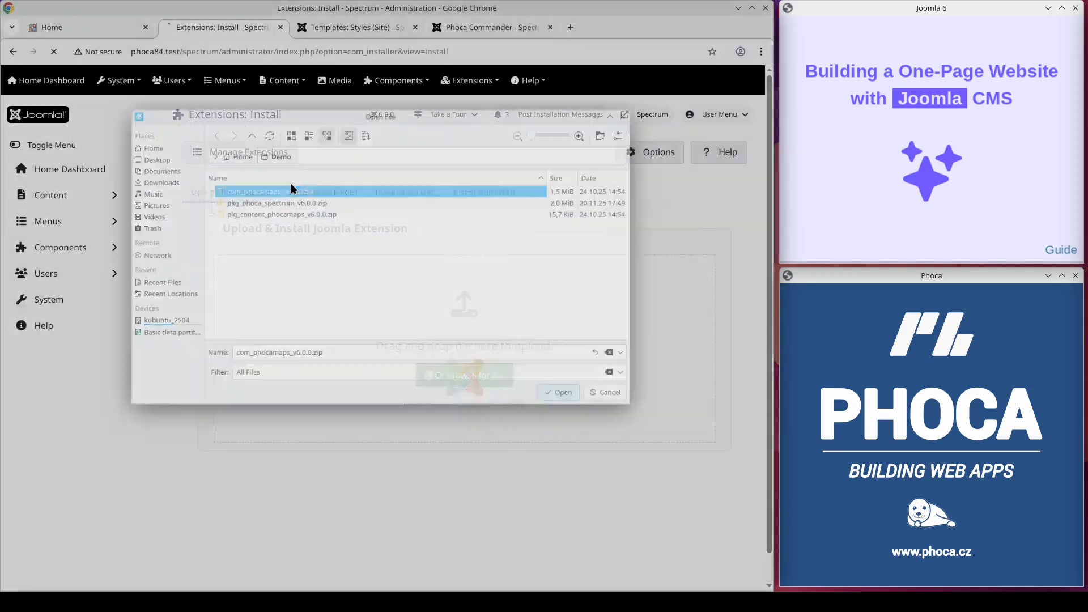
Step: Install the plg_content_phocamaps_v6.0.0.zip plugin package from the Demo folder
left_click(471, 81)
mouse_move(472, 104)
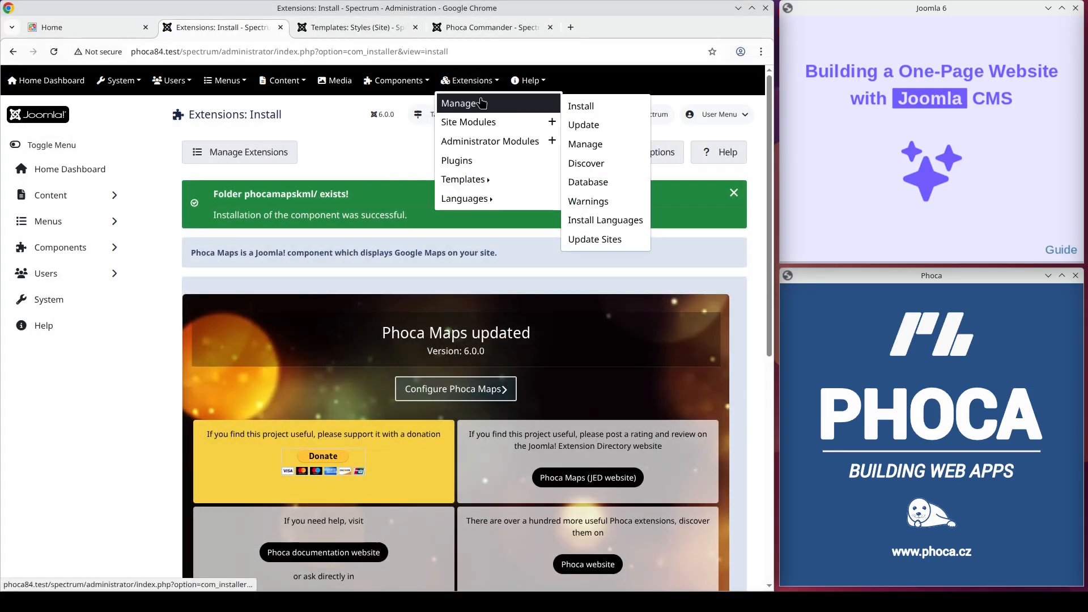
left_click(567, 105)
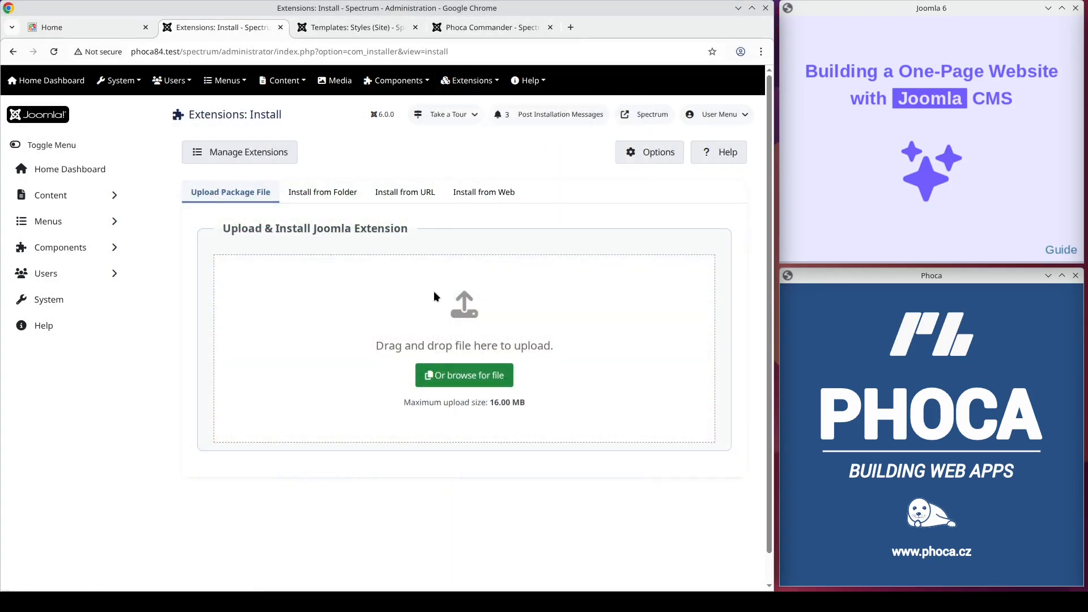
left_click(435, 374)
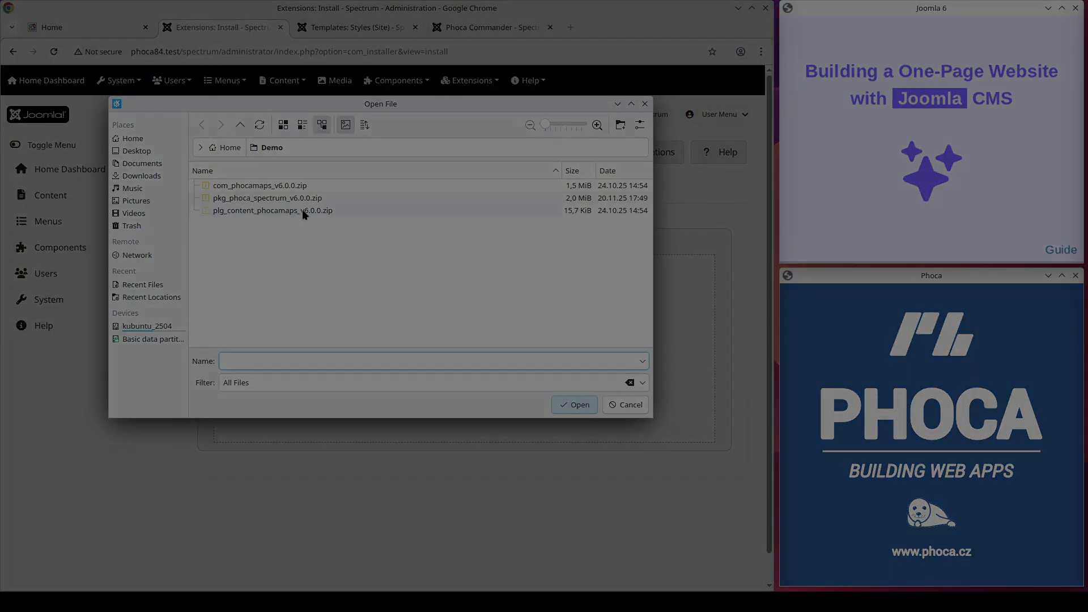
left_click(302, 209)
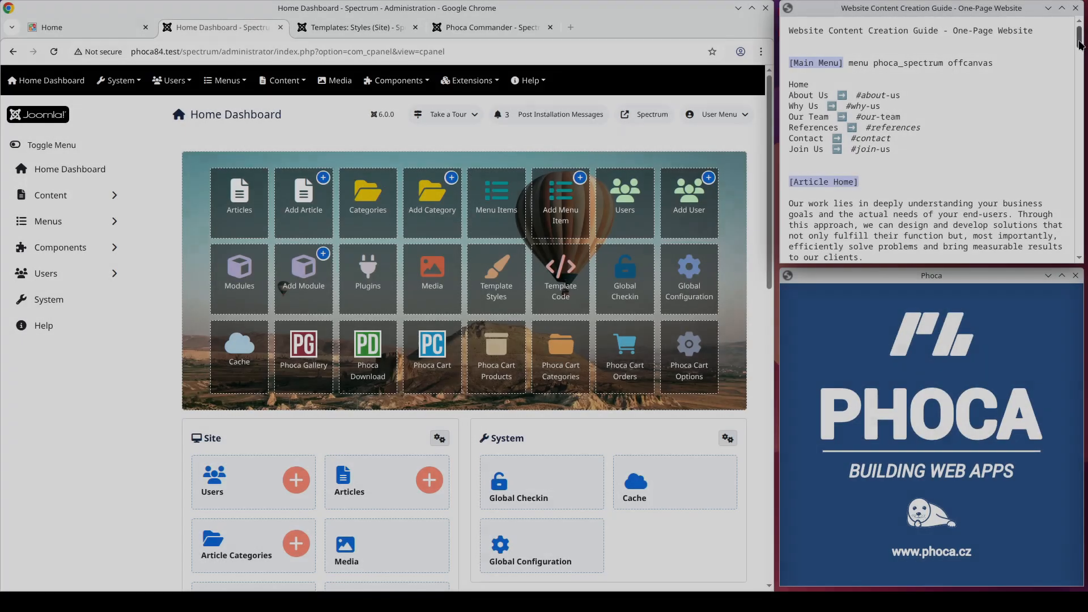
Step: Open the Main Menu site module and set its position to menu
mouse_move(1079, 44)
left_mouse_down()
mouse_move(1083, 198)
mouse_move(1080, 35)
left_mouse_up()
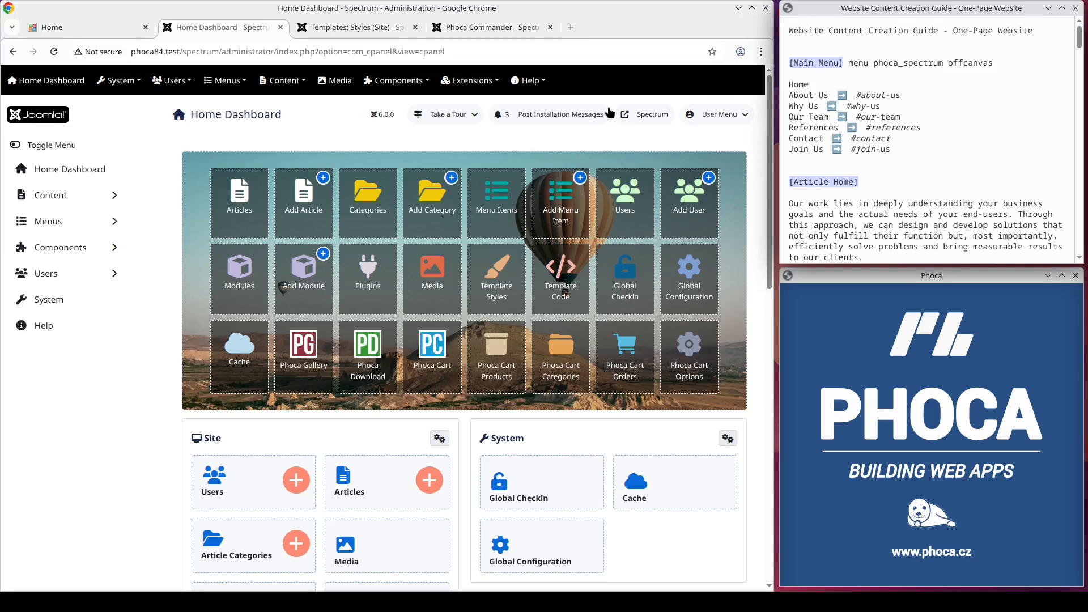
left_click(469, 80)
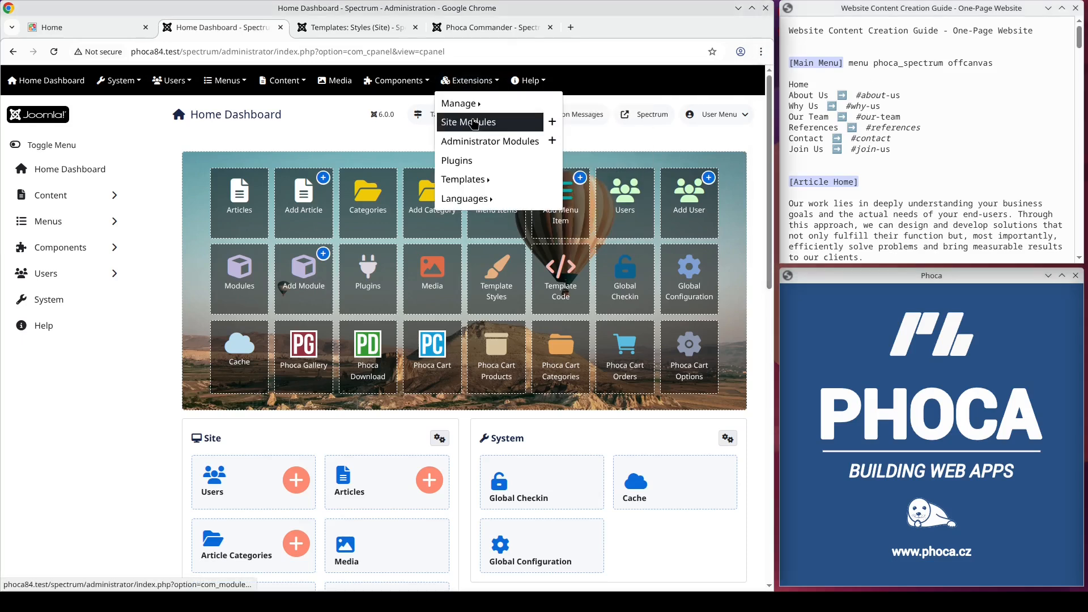
left_click(473, 121)
left_click(314, 374)
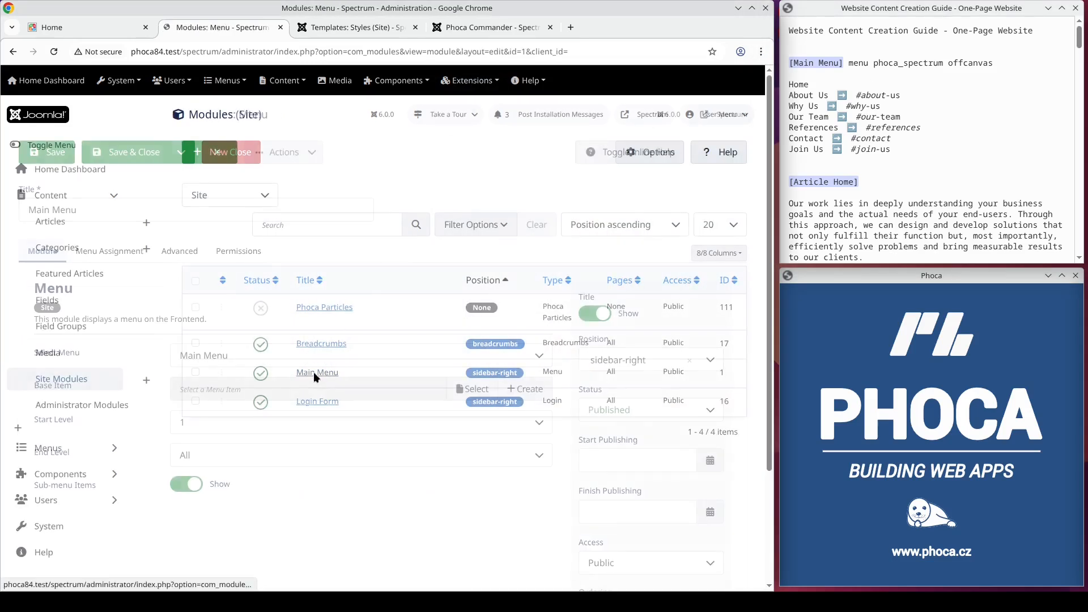
left_click(617, 363)
type("menu")
key("Return")
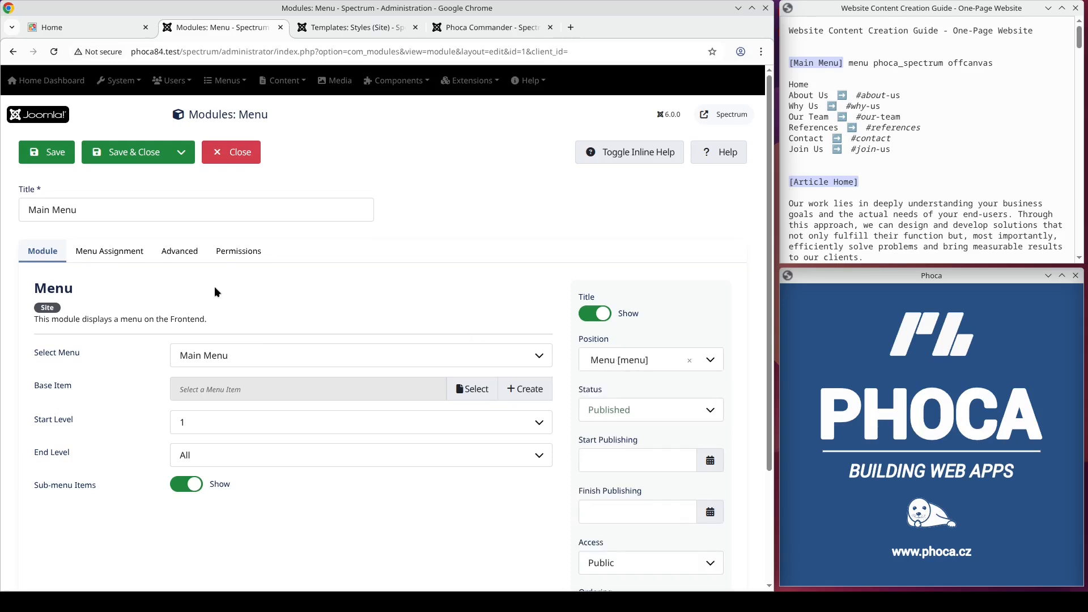
Step: Set the Main Menu module's layout to offcanvas-dropdown-bootstrap and save and close it
left_click(178, 258)
scroll(148, 327, "down", 2)
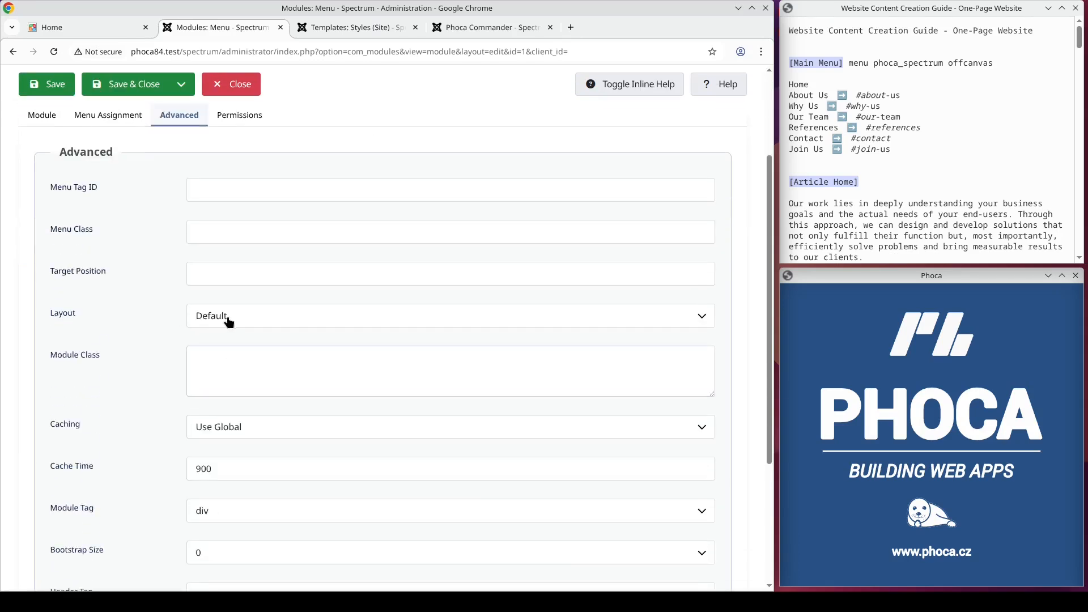
left_click(228, 316)
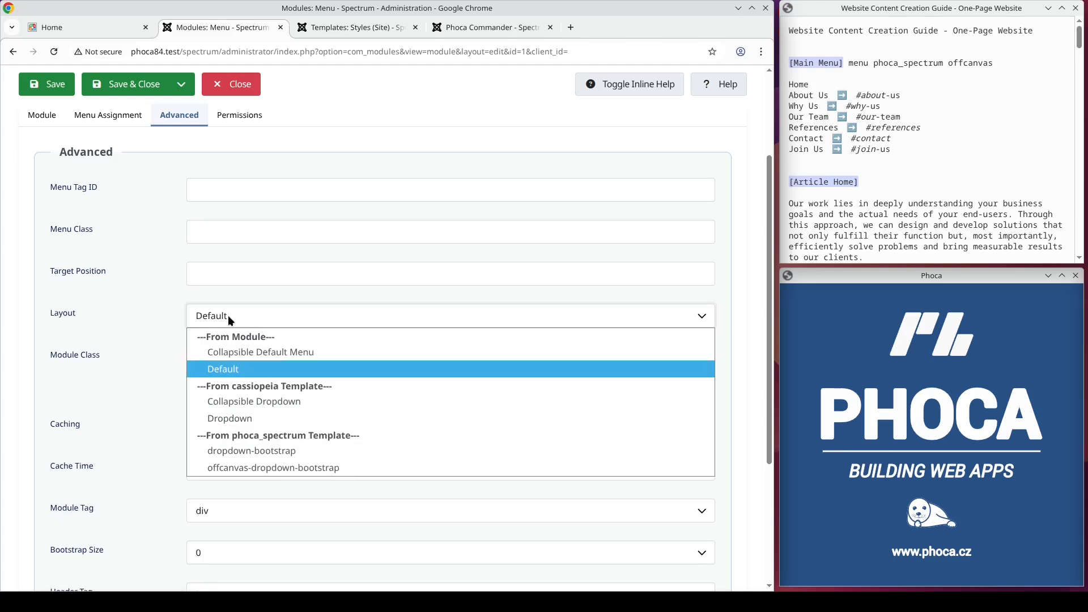
left_click(247, 466)
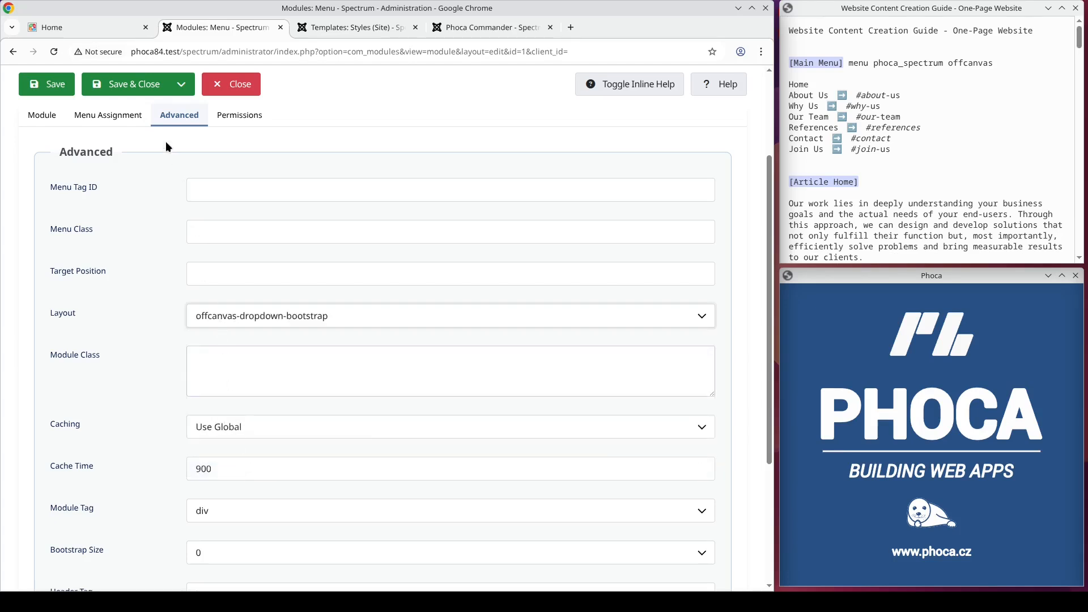
left_click(143, 92)
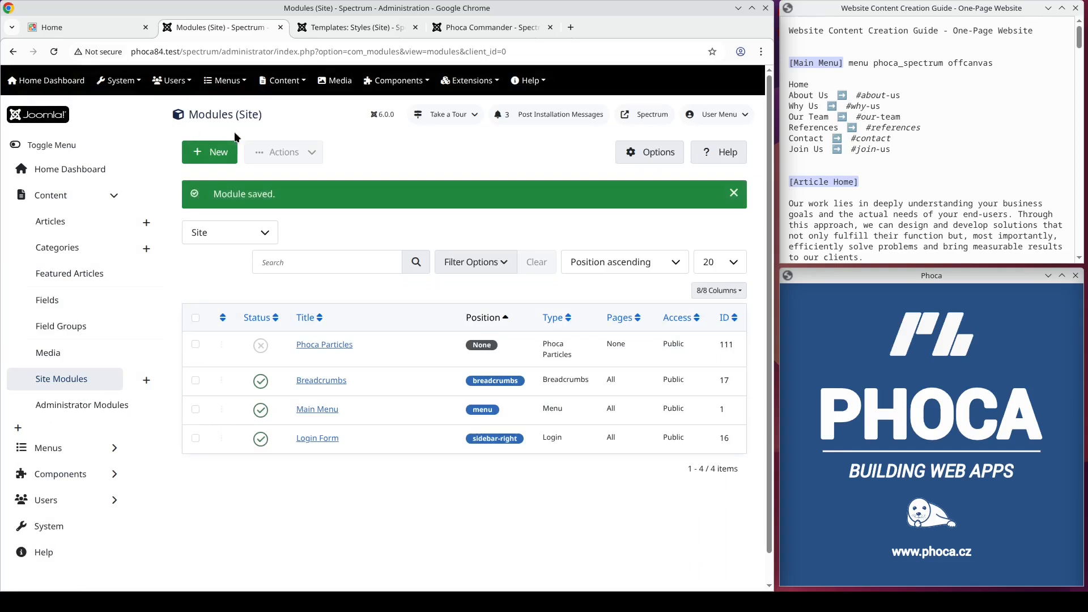
Step: Create an article titled Home with the guide's Article Home paragraph pasted as its text, and save it
left_click(282, 80)
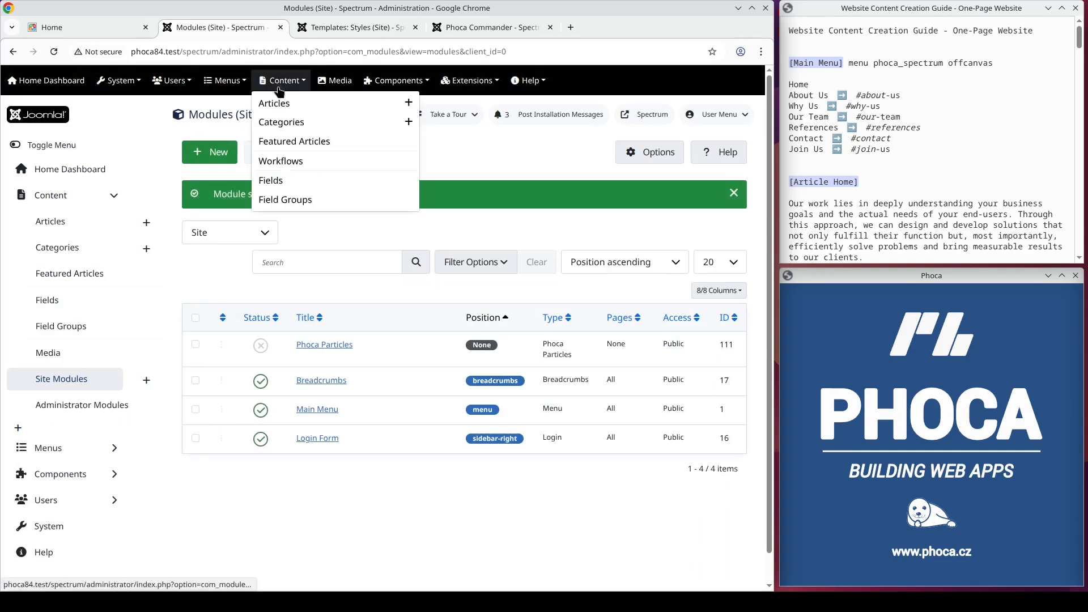
left_click(406, 104)
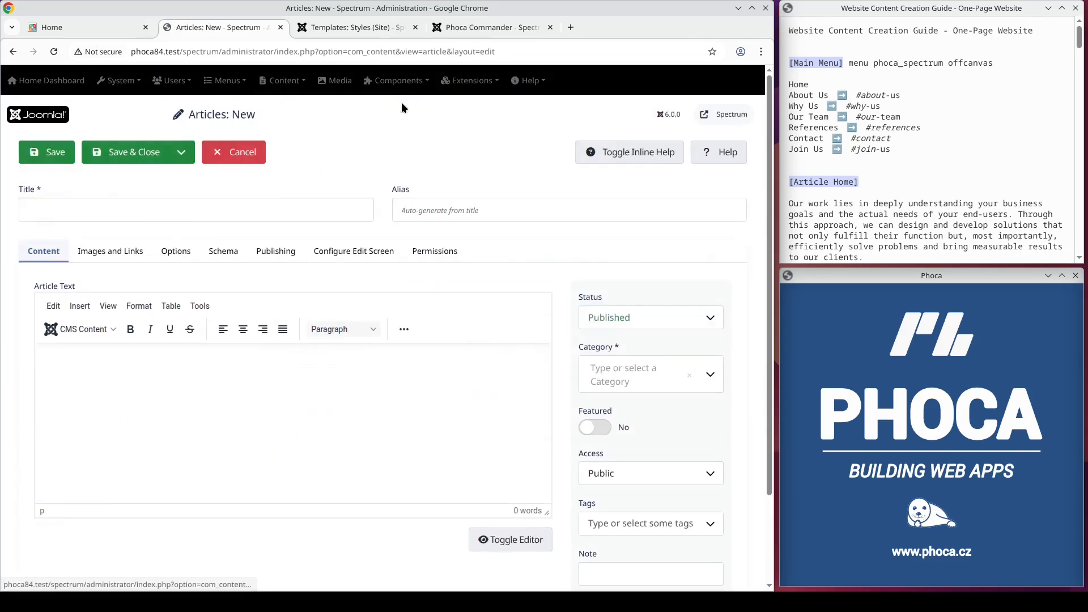
left_click(284, 205)
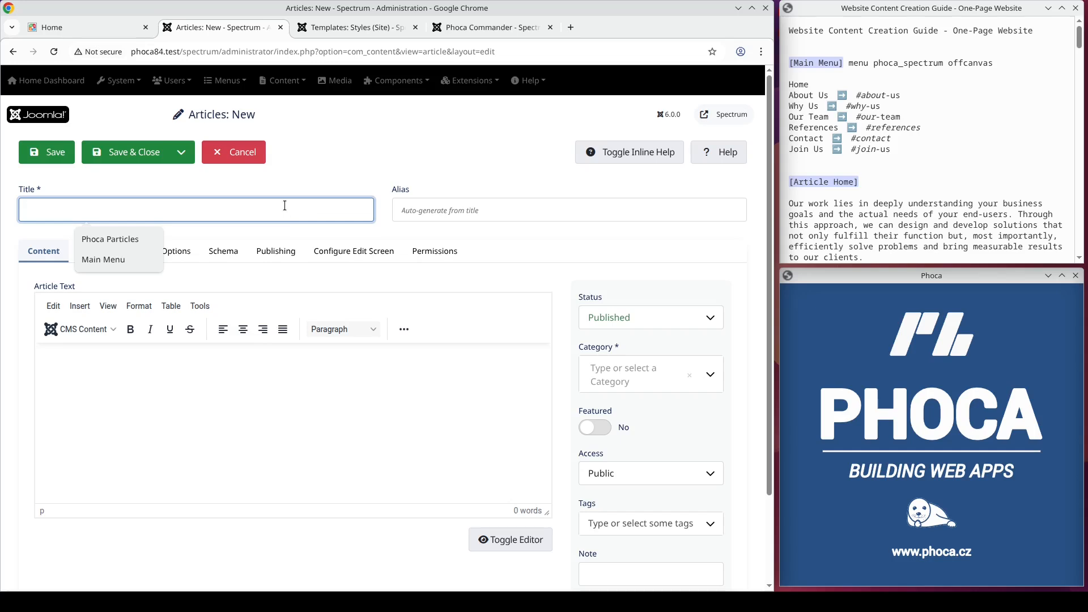
type("Home")
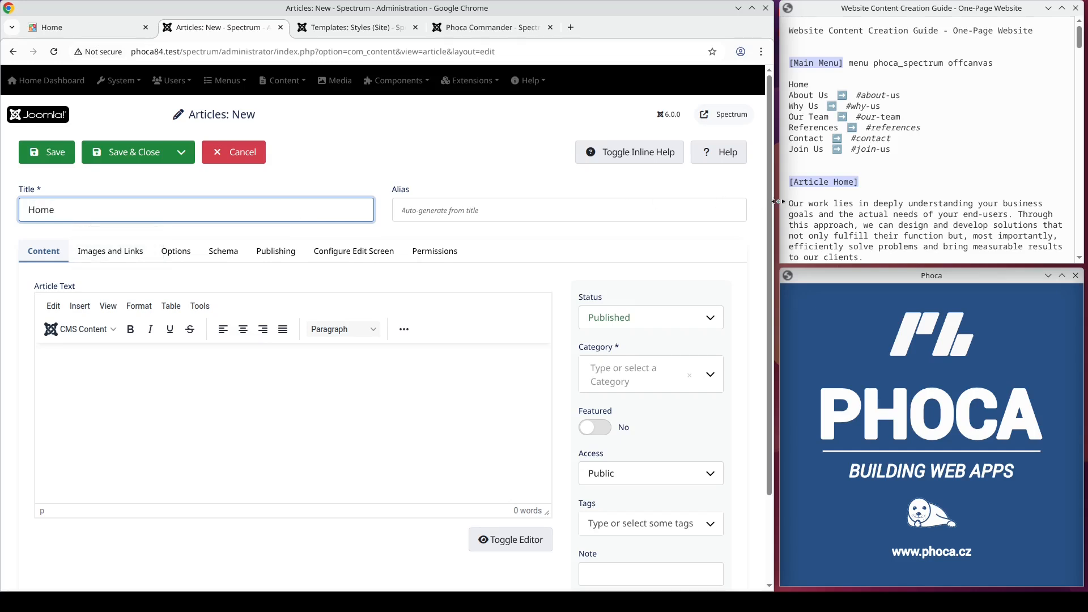
left_click_drag(788, 205, 866, 259)
key("ctrl+c")
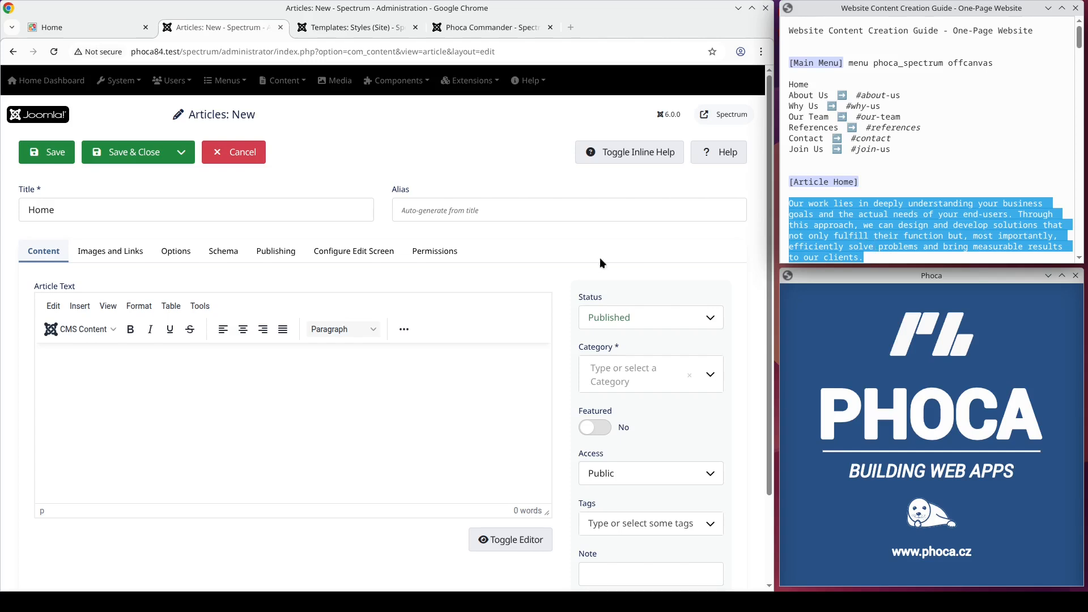
left_click(165, 356)
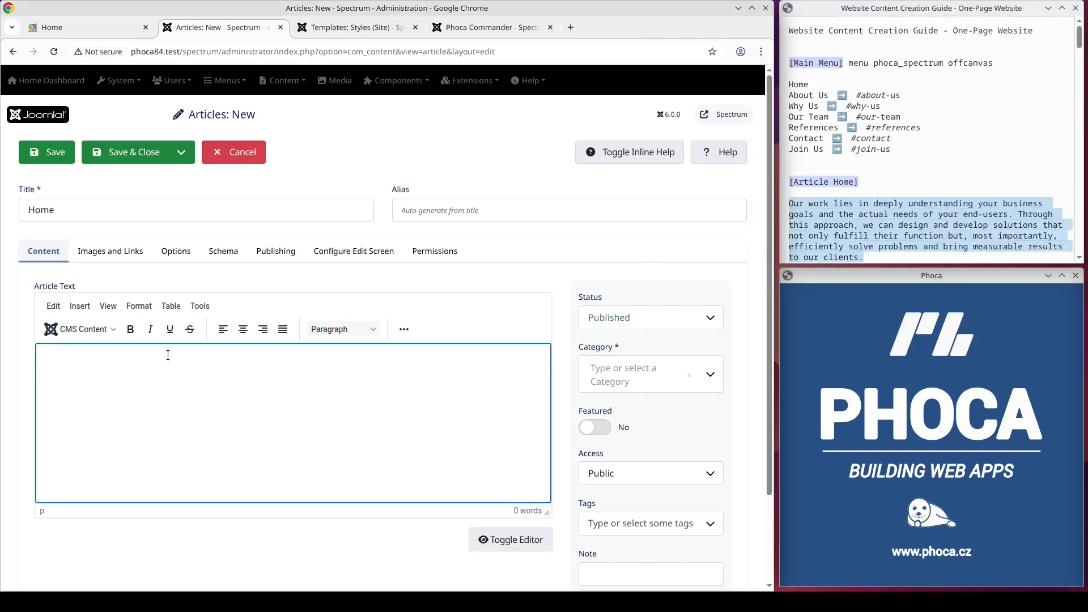
key("ctrl+v")
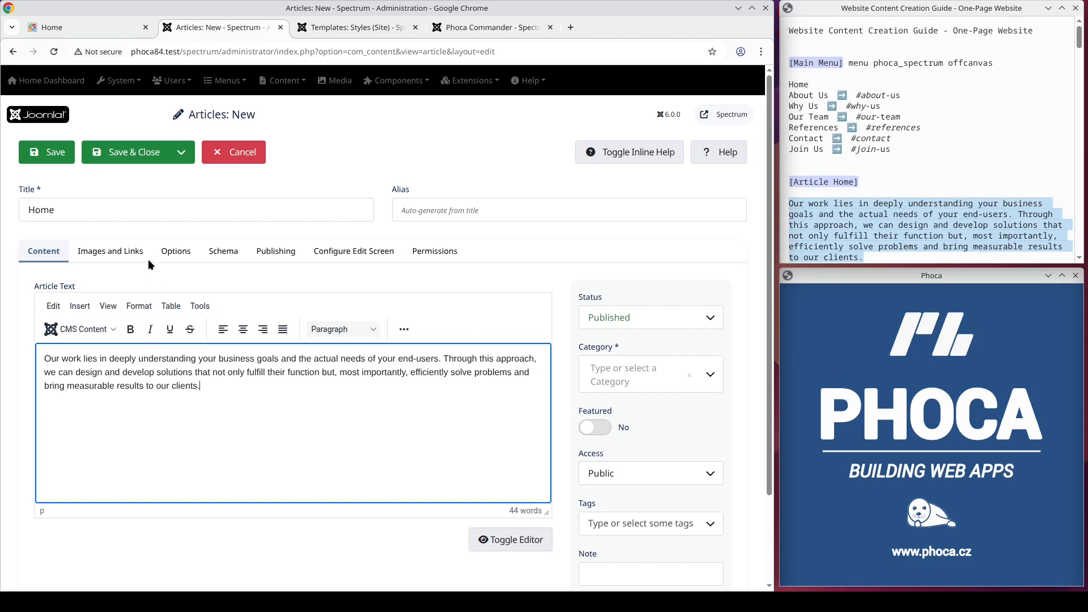
left_click(143, 155)
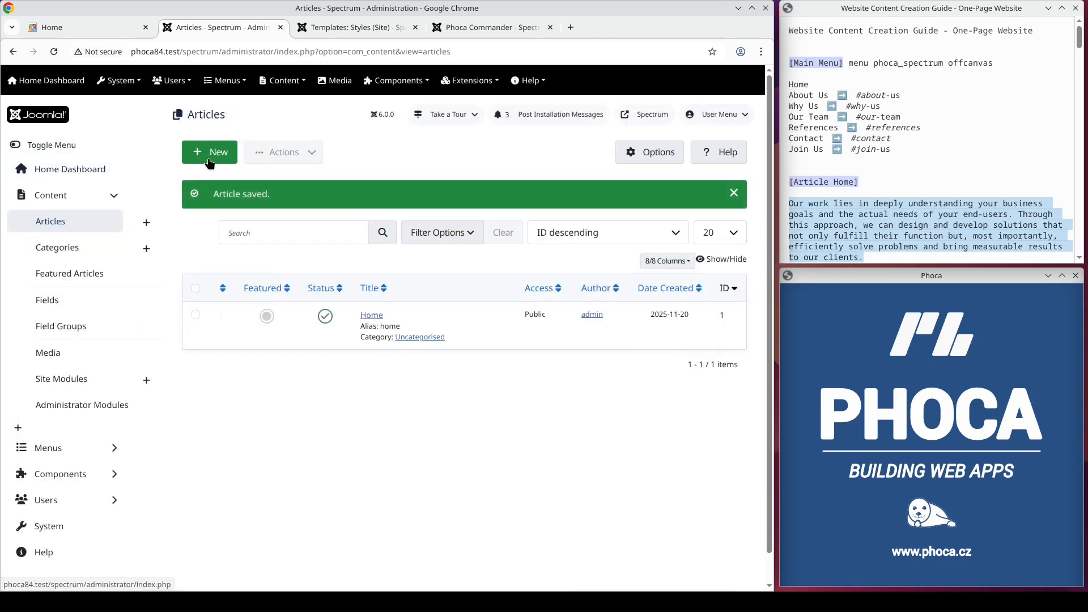
Step: Change the Main Menu's Home item to a Single Article type pointing to the Home article
left_click(238, 88)
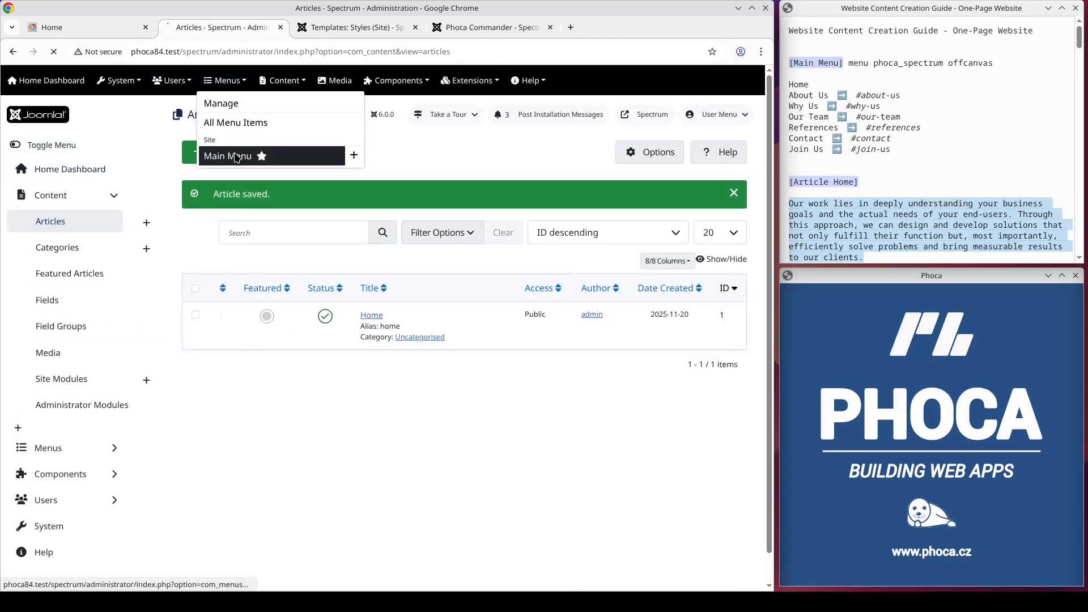
left_click(308, 308)
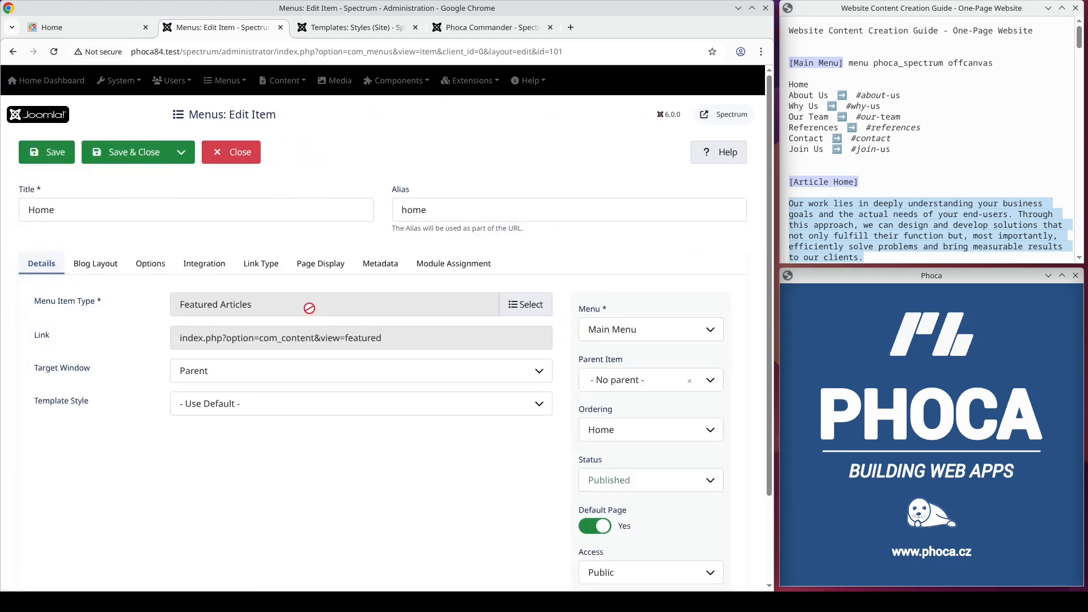
left_click(519, 305)
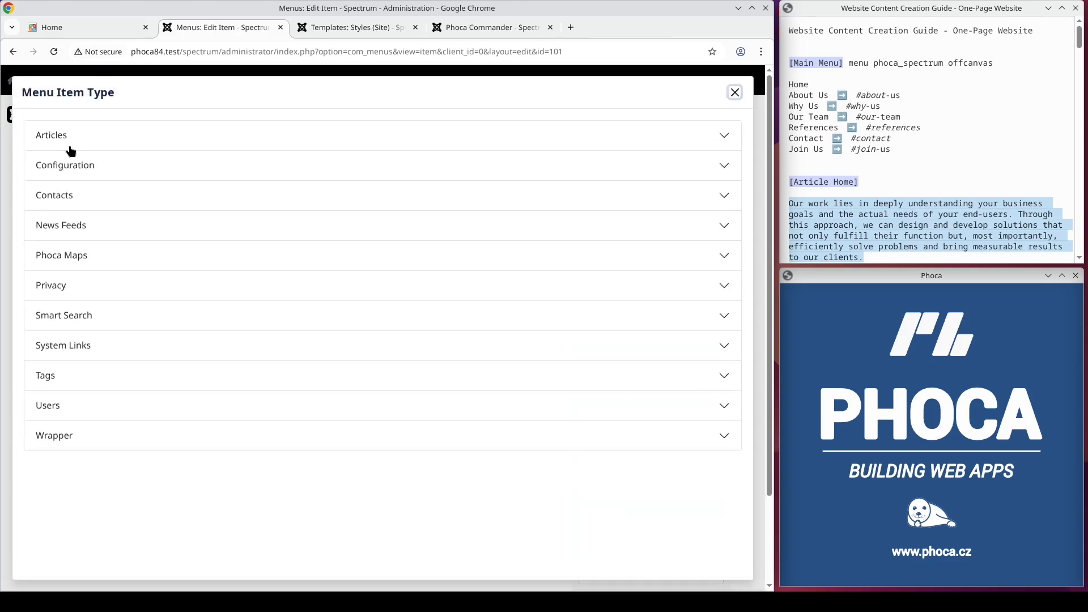
left_click(61, 143)
left_click(80, 403)
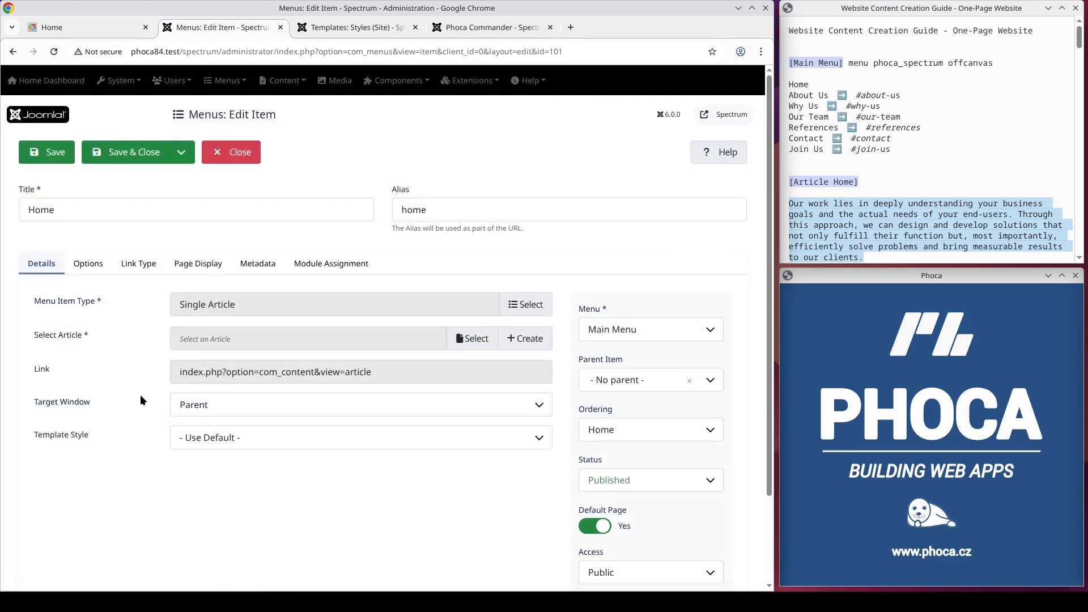
left_click(472, 338)
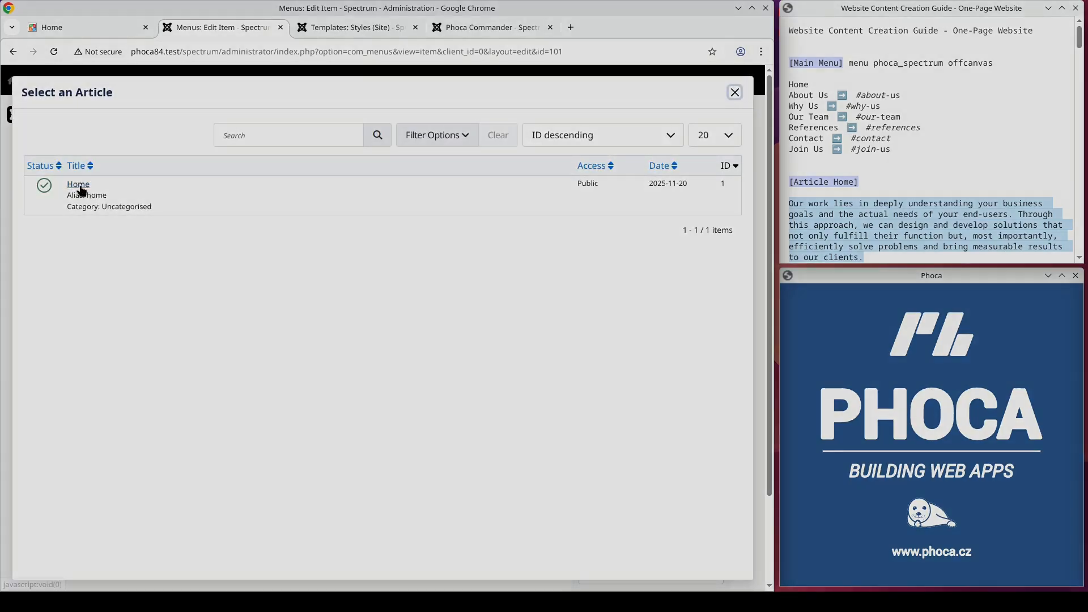
left_click(83, 183)
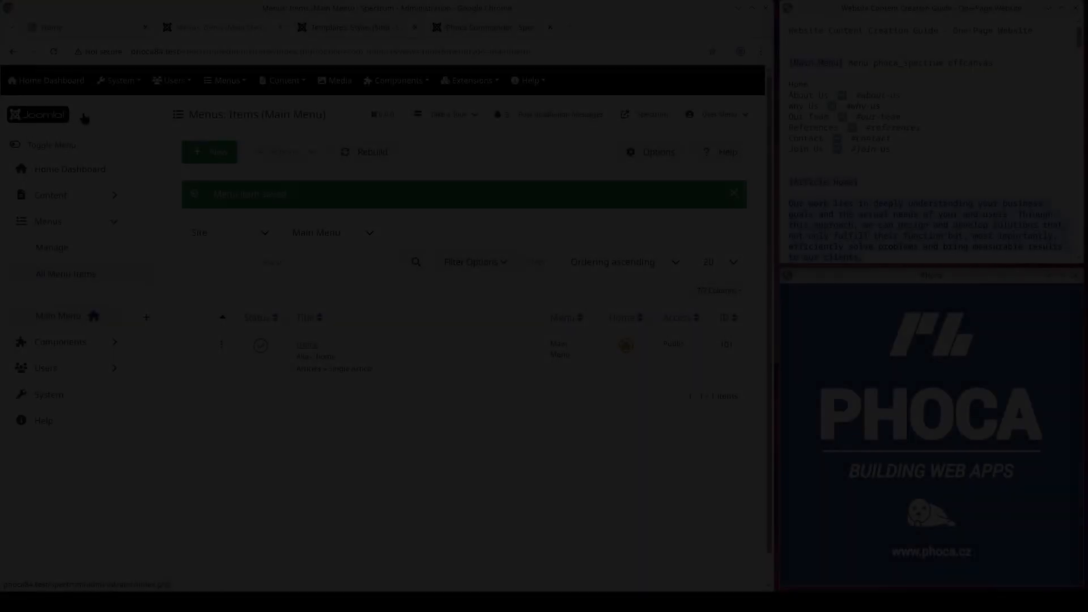
left_click(471, 81)
left_click(475, 122)
left_click(260, 403)
left_click(259, 382)
Step: Create a new Main Menu URL item titled About Us linking to #about-us
left_click(240, 85)
left_click(354, 155)
left_click(264, 206)
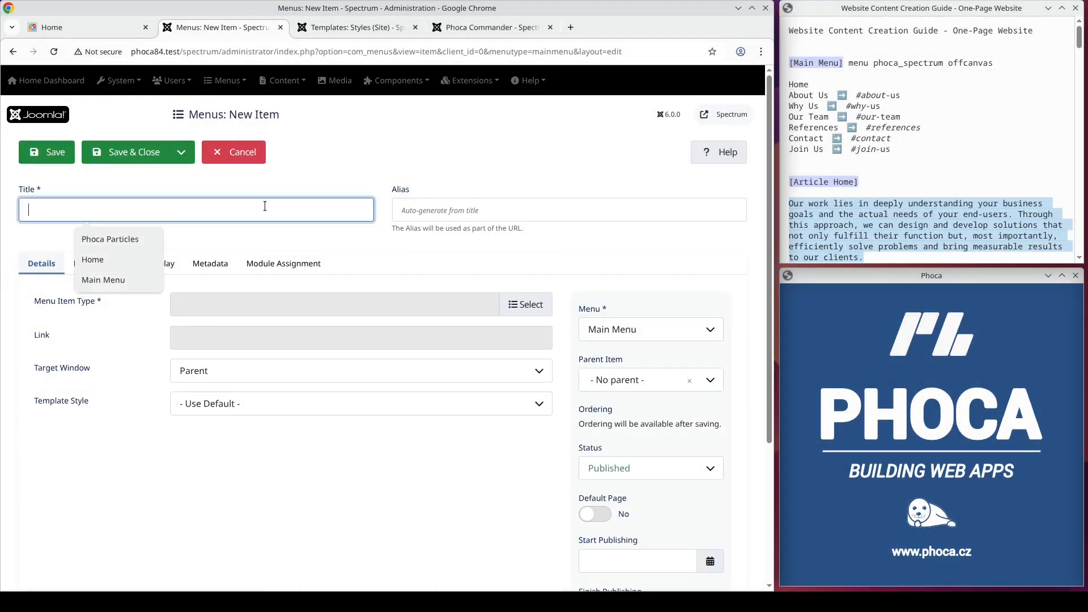
type("About Us")
left_click(521, 306)
left_click(85, 343)
left_click(68, 493)
left_click(216, 338)
type("#")
Step: Create a URL menu item titled Why Us linking to #why-us, saving it and starting a new item
left_click(96, 246)
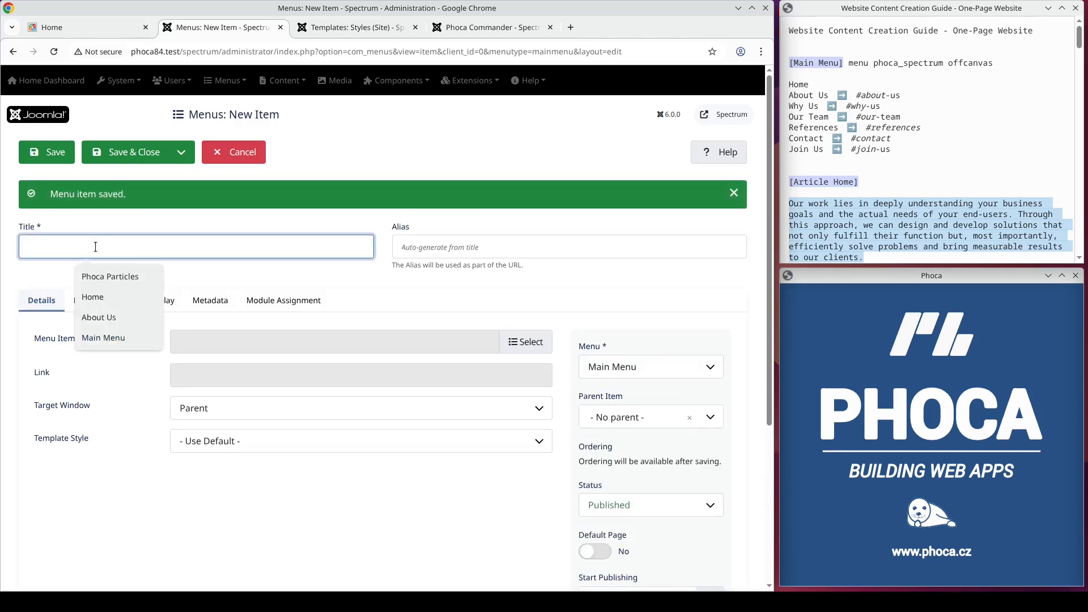
left_click(526, 342)
left_click(73, 345)
left_click(68, 493)
left_click(215, 339)
type("#why-us")
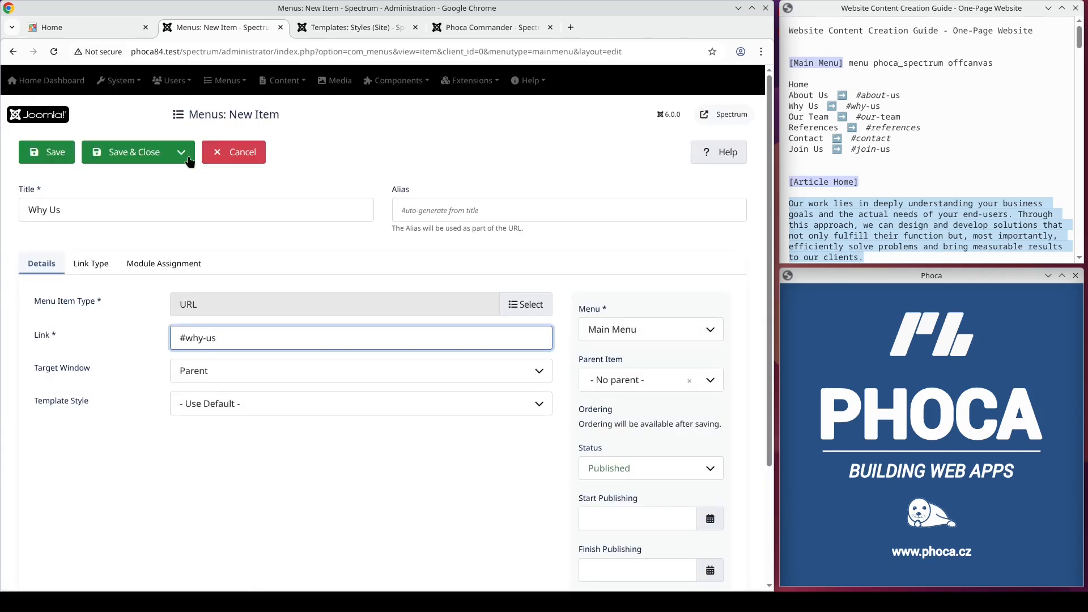
left_click(181, 153)
left_click(136, 176)
Step: Create a URL menu item titled Our Team linking to #our-team, saving it and starting a new item
left_click(81, 247)
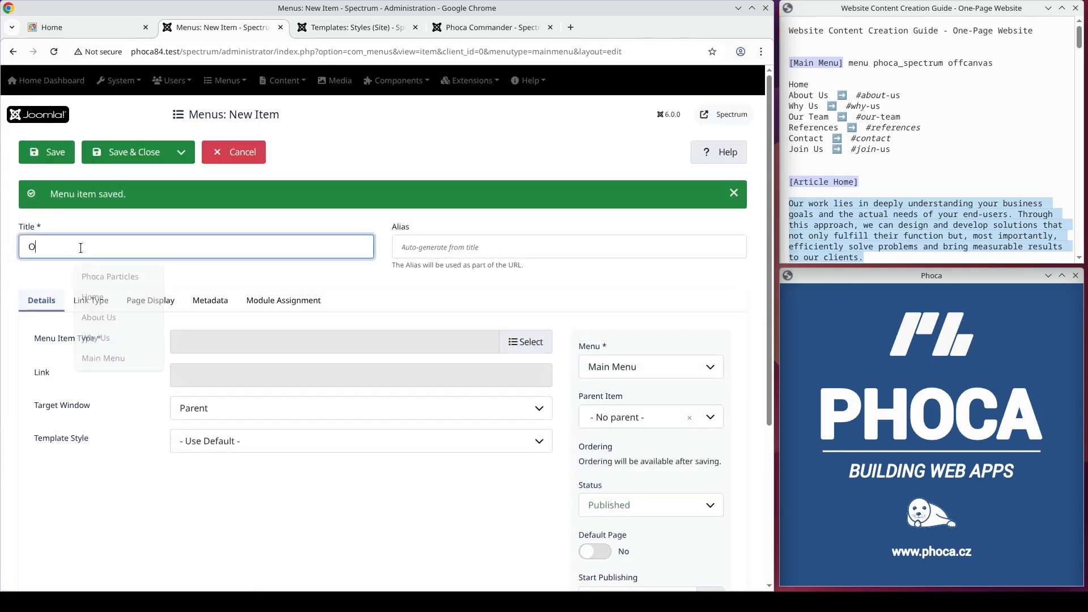
left_click(521, 351)
left_click(74, 347)
left_click(57, 497)
left_click(215, 337)
type("#our-team")
left_click(181, 153)
left_click(136, 175)
Step: Create a URL menu item titled References linking to #references, saving it and starting a new item
left_click(97, 247)
type("Reference")
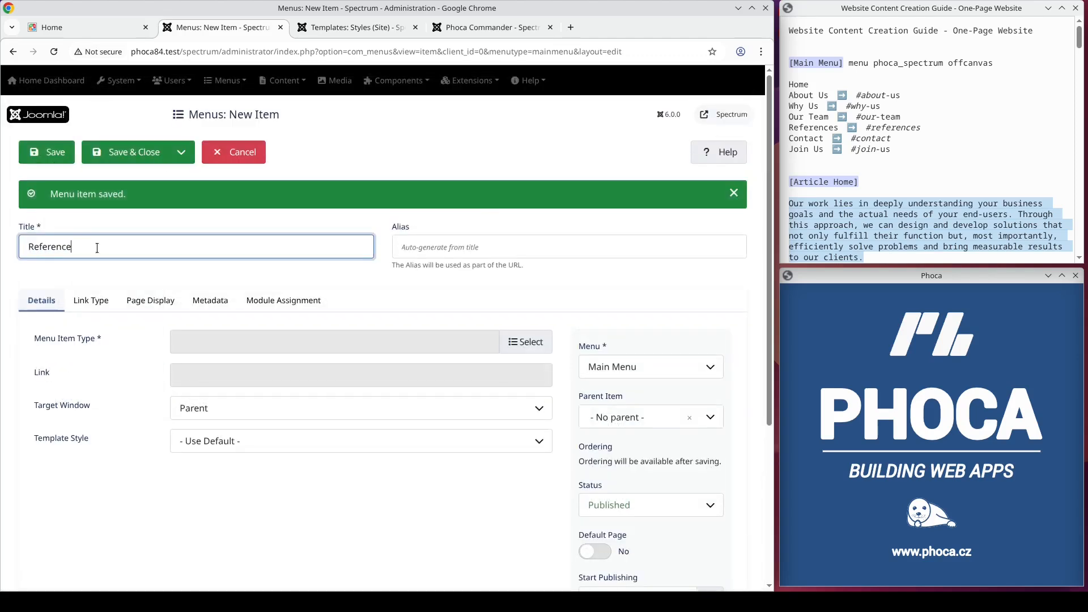
type("s")
left_click(521, 342)
left_click(74, 342)
left_click(57, 493)
left_click(210, 339)
type("#references")
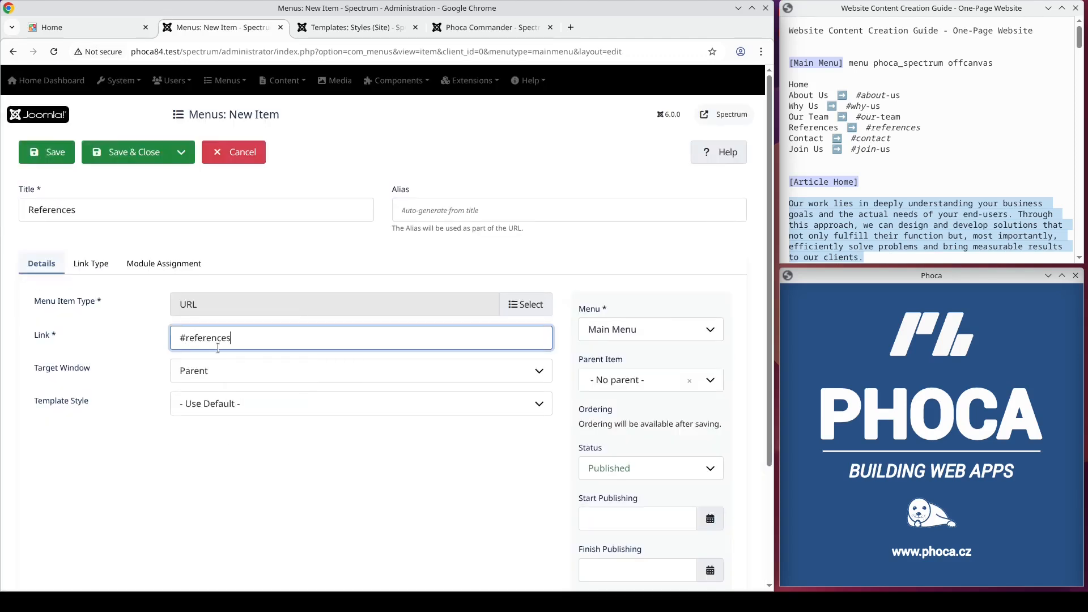
left_click(182, 153)
left_click(136, 175)
Step: Create a URL menu item titled Contact linking to #contact, saving it and starting a new item
left_click(116, 248)
type("C")
left_click(513, 342)
left_click(83, 503)
left_click(215, 338)
type("#co")
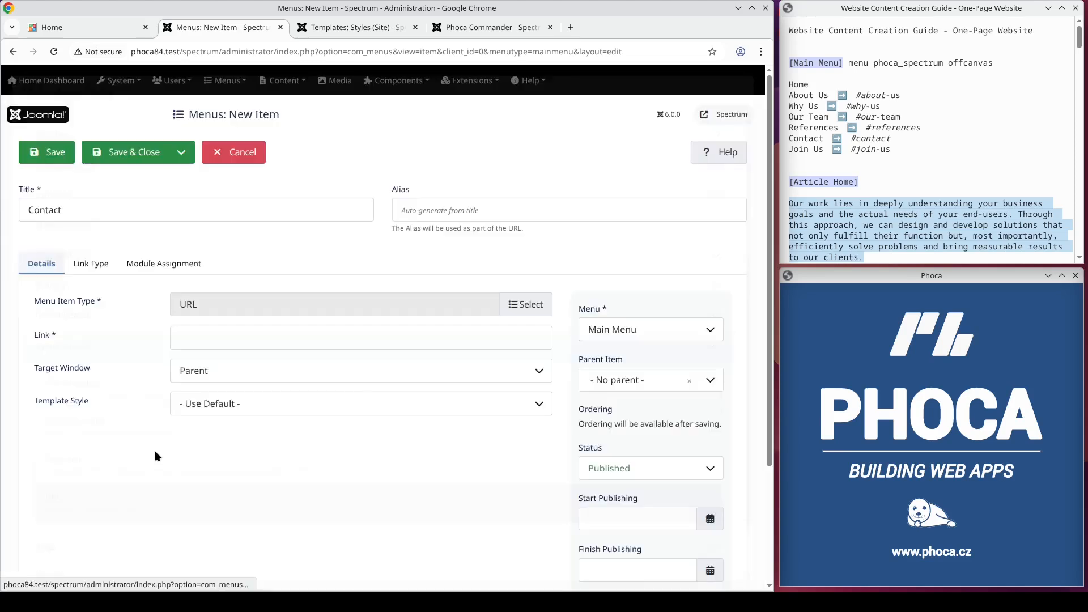
left_click(181, 152)
left_click(125, 179)
Step: Create a URL menu item titled Join Us linking to #join-us
left_click(170, 243)
type("Join Us")
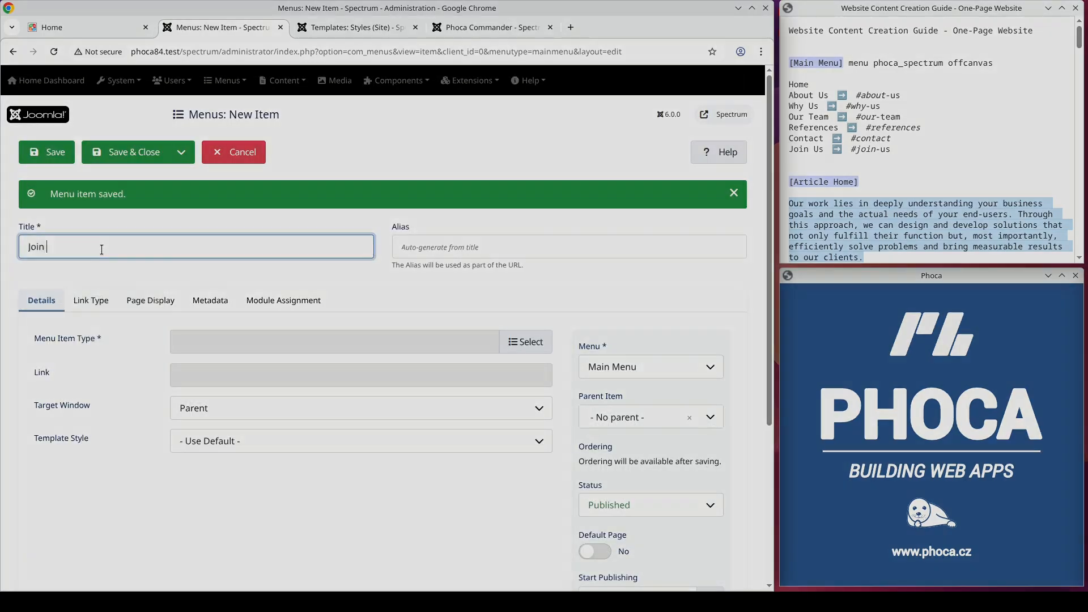
left_click(513, 342)
left_click(77, 502)
left_click(214, 337)
type("#join-us")
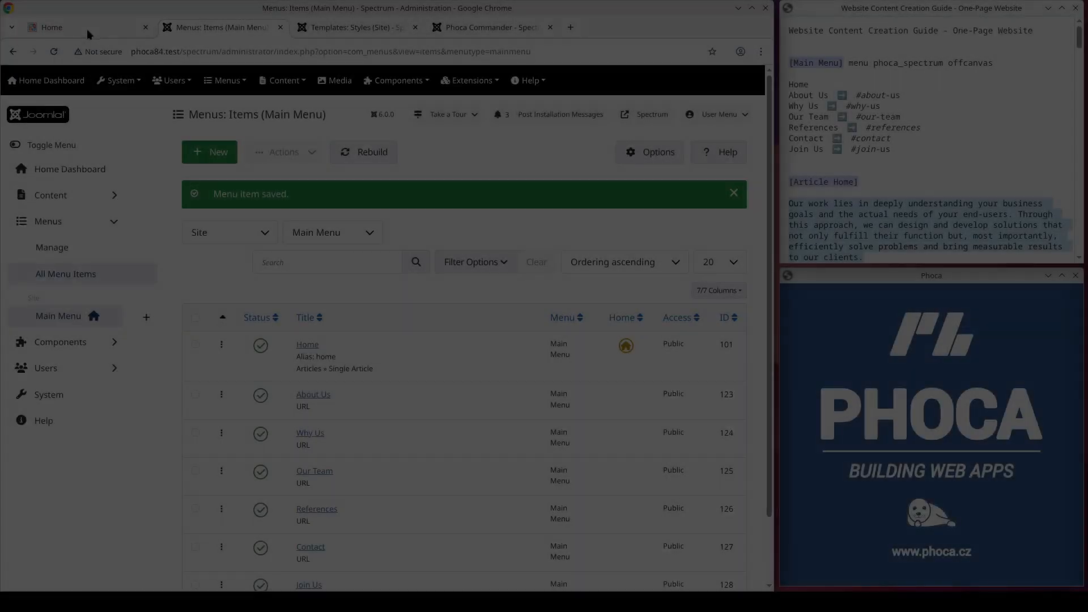
left_click(87, 29)
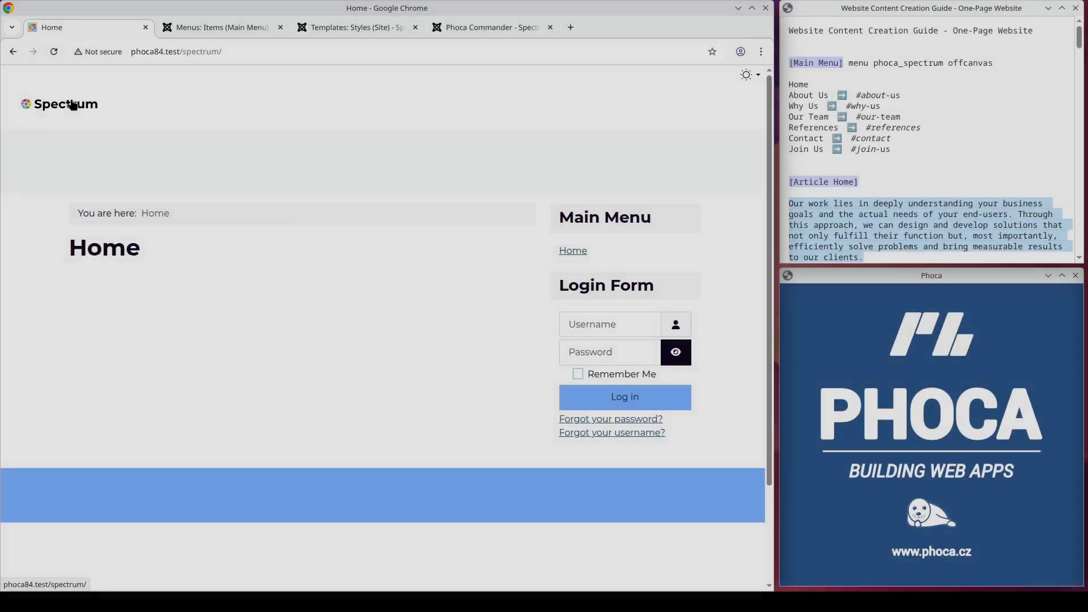
left_click(72, 105)
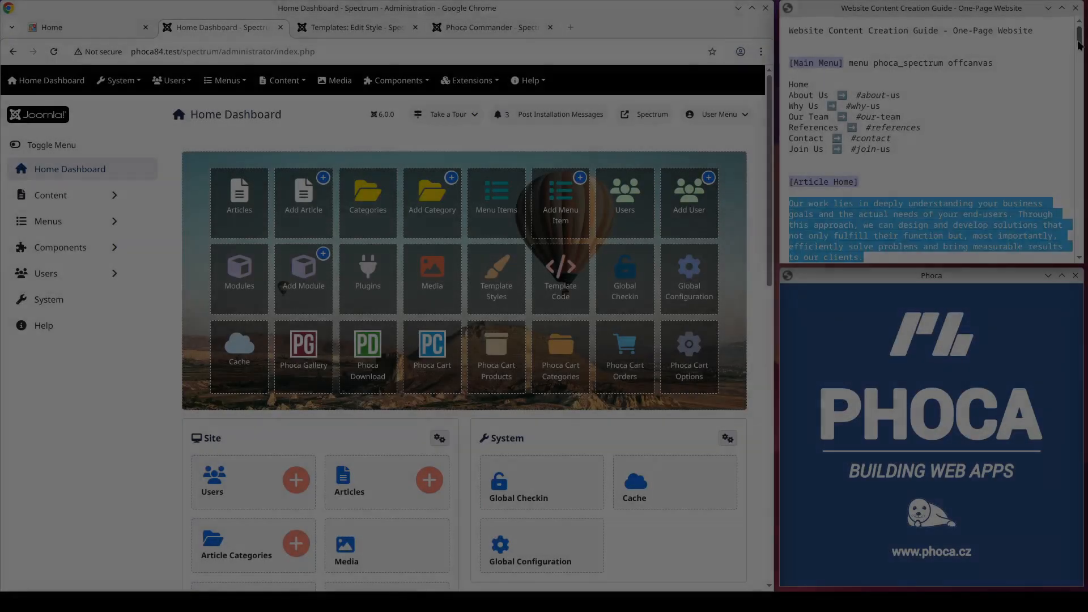
Step: Open the Phoca Particles site module and rename it Banner
scroll(1077, 54, "down", 6)
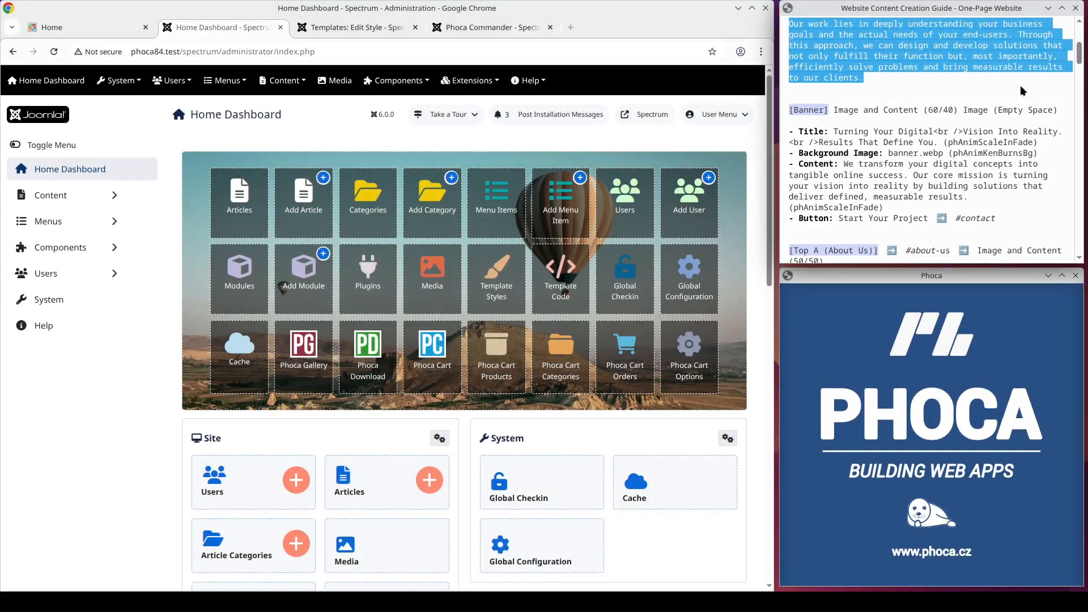
left_click_drag(939, 142, 836, 134)
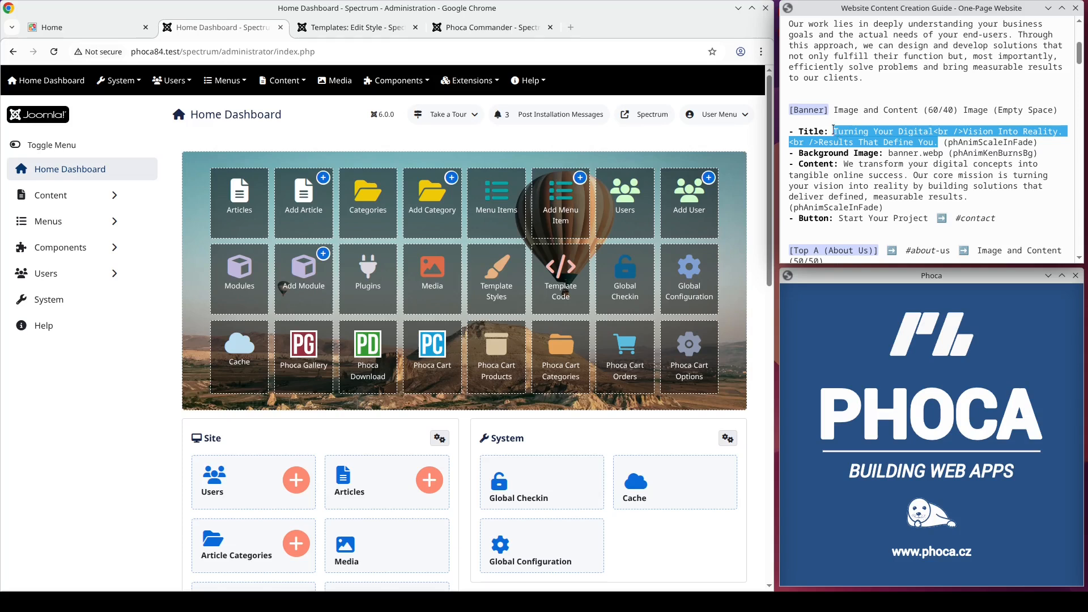
left_click(460, 83)
left_click(462, 122)
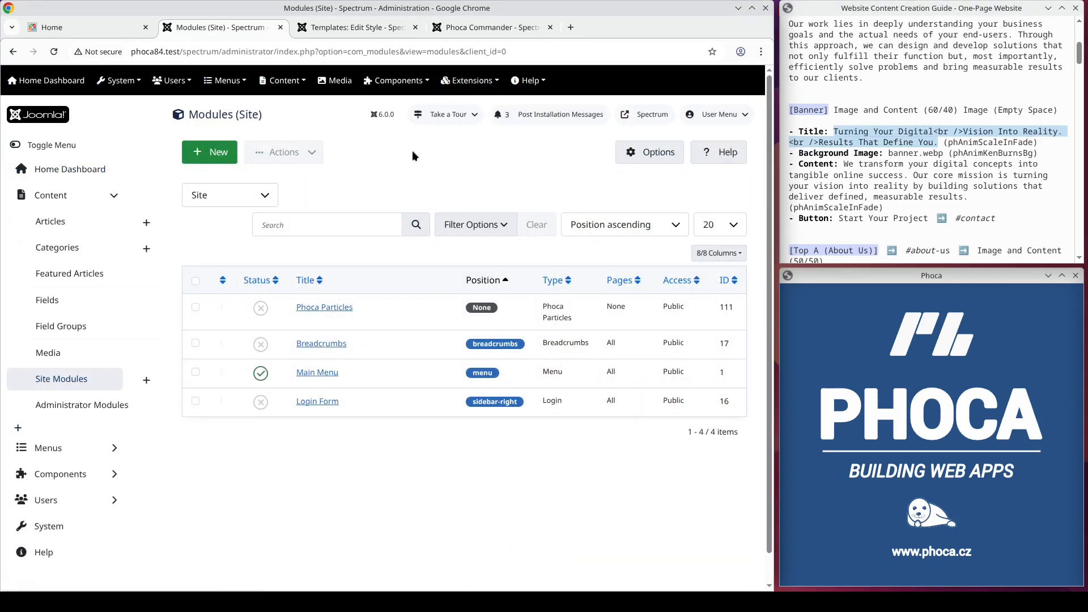
left_click(325, 312)
left_click_drag(94, 210, 3, 218)
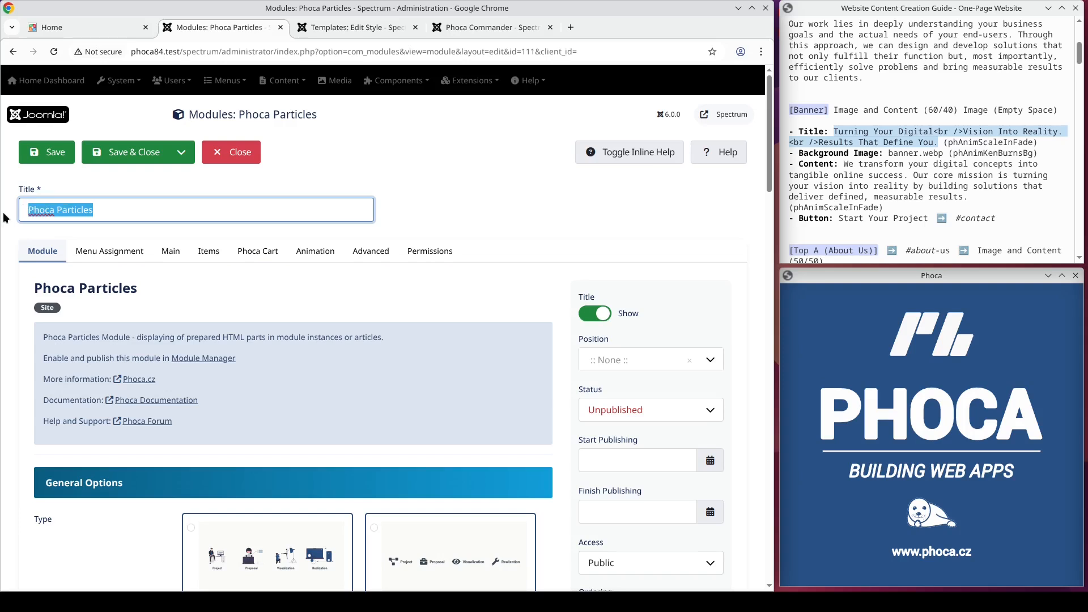
type("Banner")
Step: Set the Banner module's position to Banner [banner] and configure its menu assignment
left_click(130, 250)
left_click(41, 251)
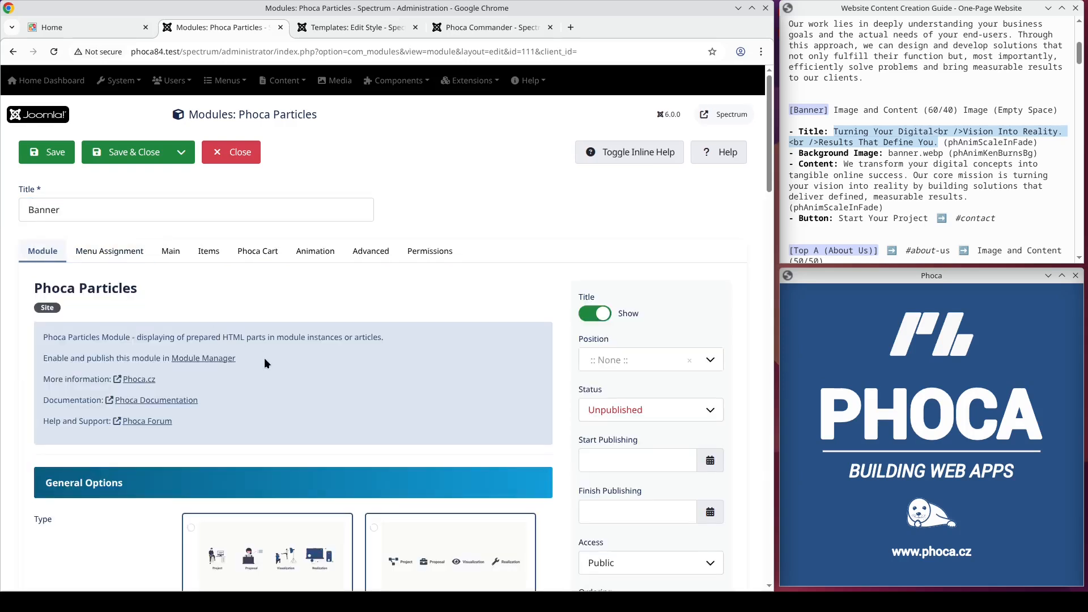
scroll(262, 354, "down", 4)
scroll(283, 354, "down", 3)
scroll(420, 374, "down", 2)
scroll(421, 374, "up", 3)
scroll(433, 358, "up", 2)
left_click(628, 274)
left_click(629, 293)
left_click(619, 225)
type("ban")
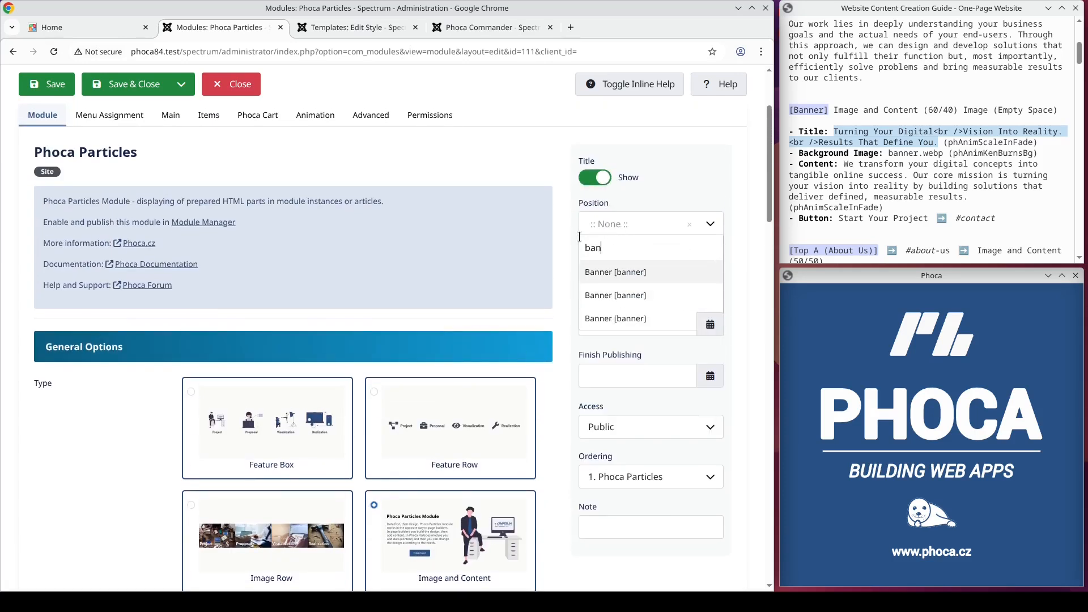
key("Return")
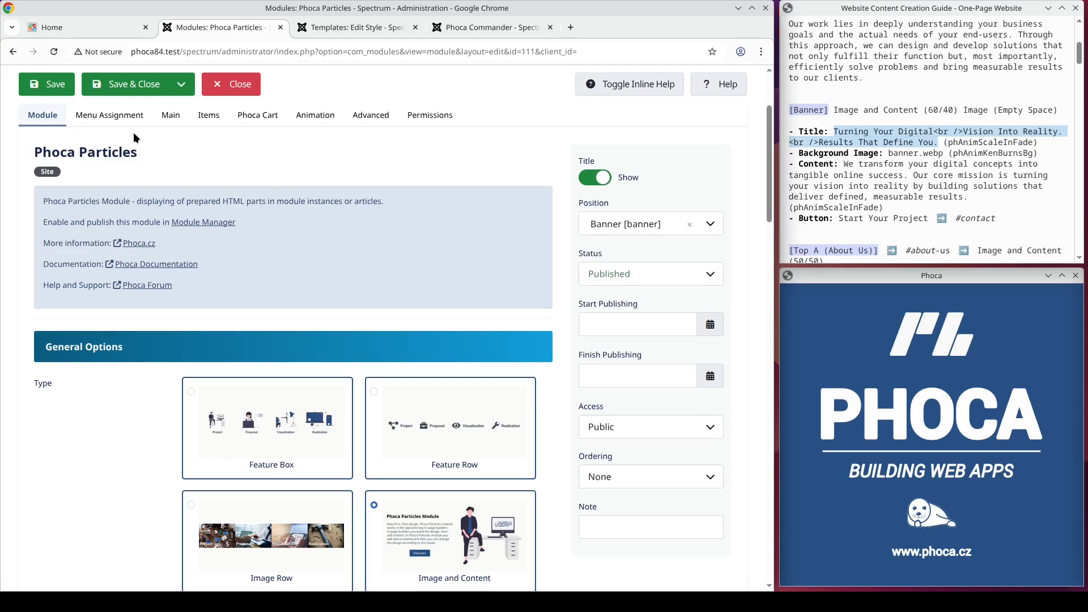
left_click(126, 116)
left_click(219, 327)
left_click(222, 342)
Step: Paste the title 'Turning Your Digital<br />Vision Into Reality.<br />Results That Define You.' as Main Title and choose banner.webp as Main Background Image
left_click(173, 252)
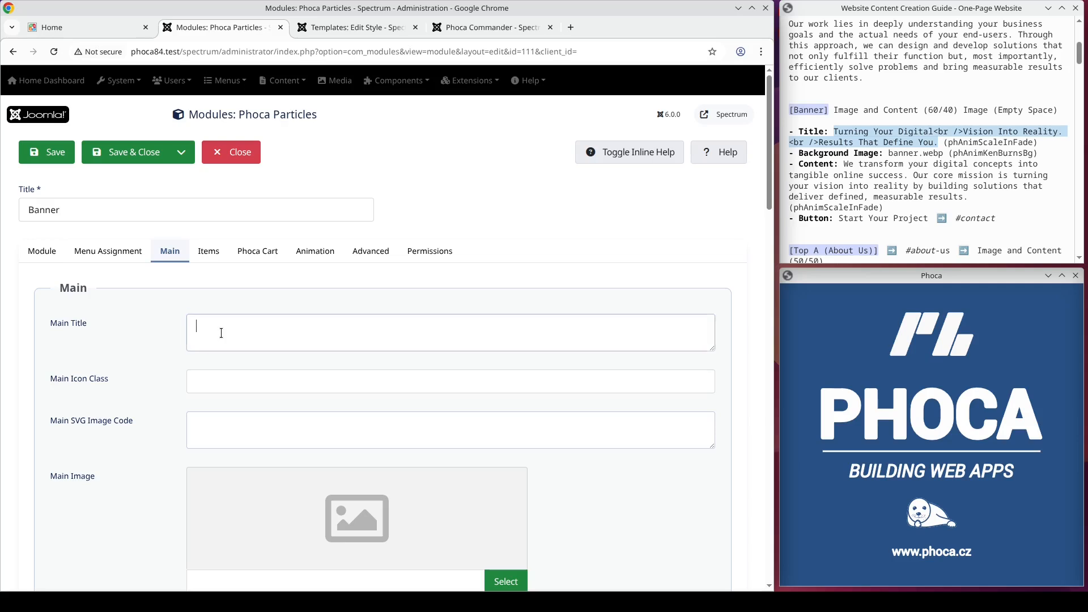
type("Turning Your Digital<br />Vision Into Reality.<br />Results That Define You.")
scroll(267, 345, "down", 5)
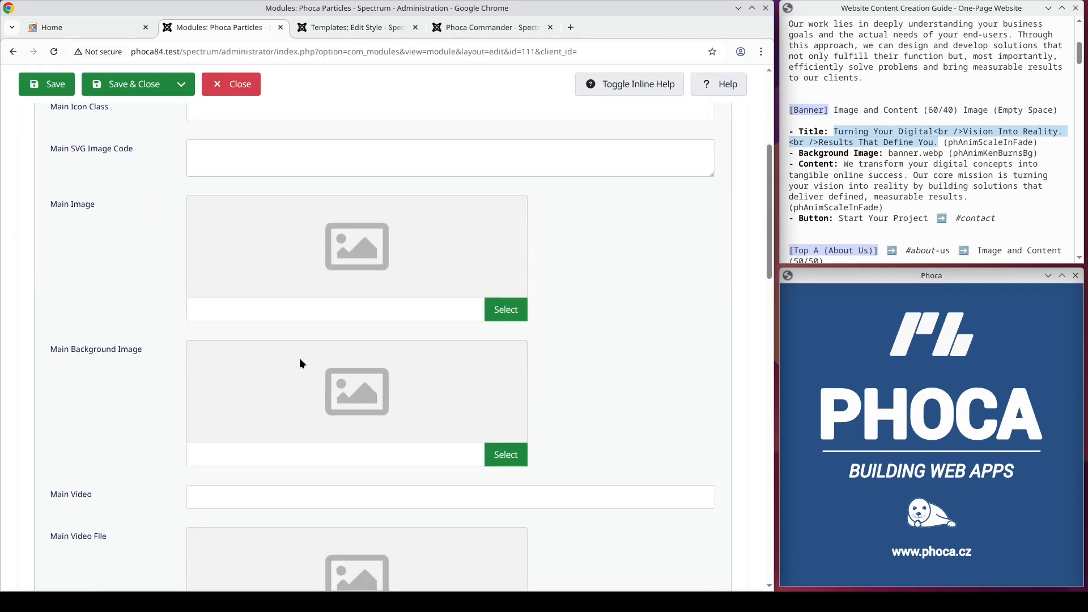
left_click(514, 457)
left_click(363, 286)
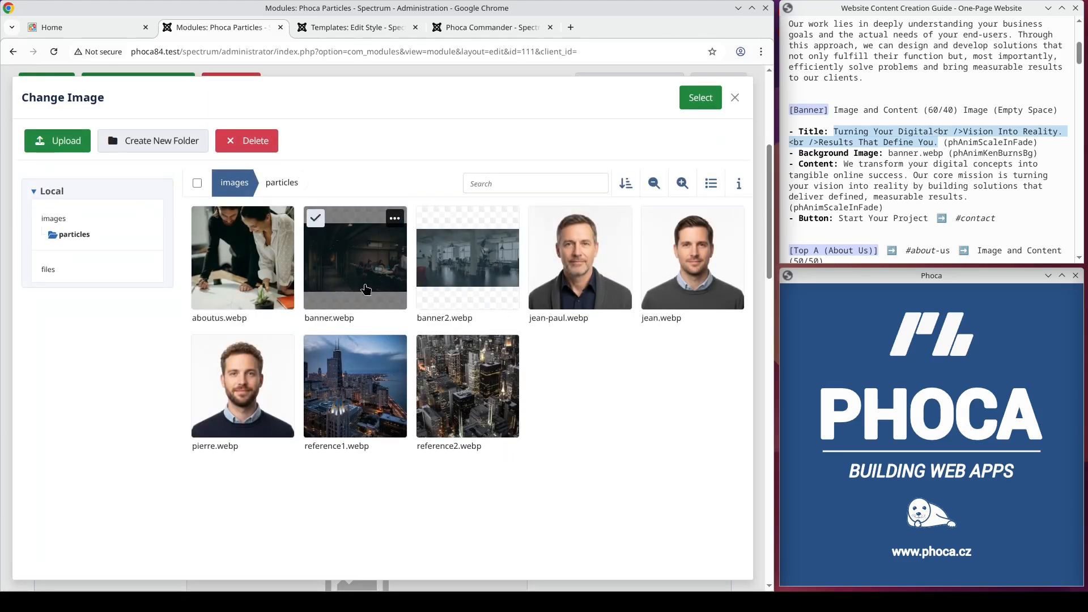
left_click(701, 102)
Step: Paste the banner text into Main Content and set the button title Start Your Project linking to #contact
scroll(634, 261, "down", 15)
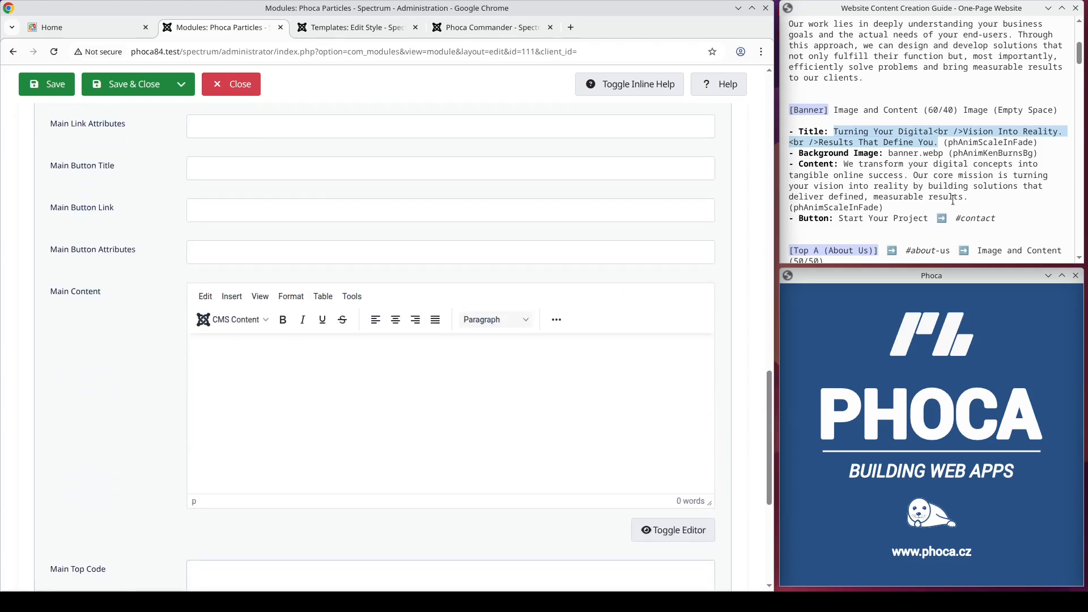
left_click_drag(975, 196, 847, 169)
key("ctrl+c")
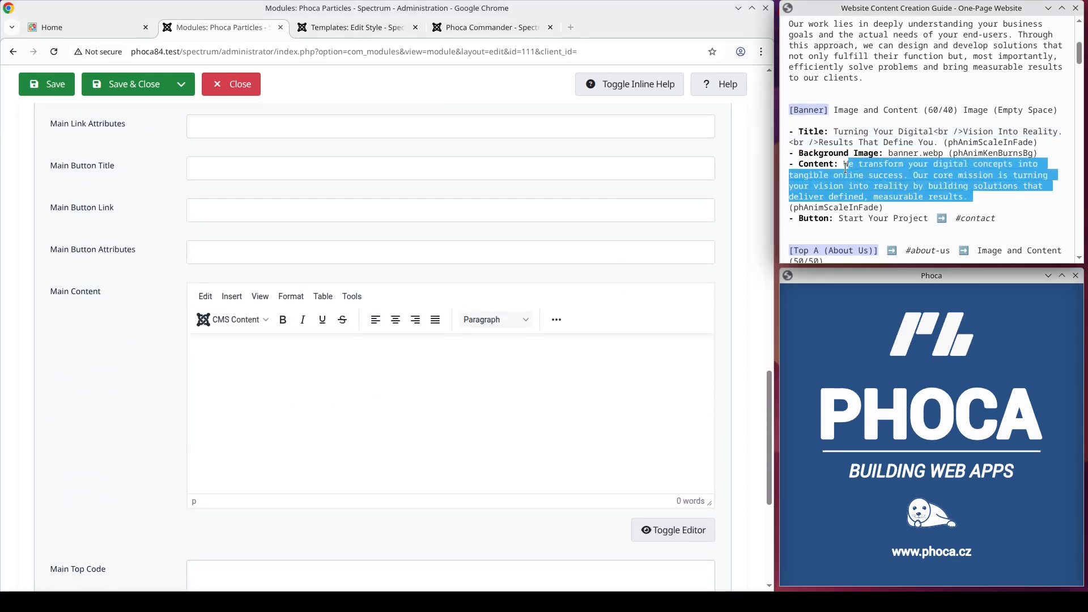
left_click(259, 346)
key("ctrl+v")
left_click(200, 167)
left_click(266, 198)
left_click(212, 215)
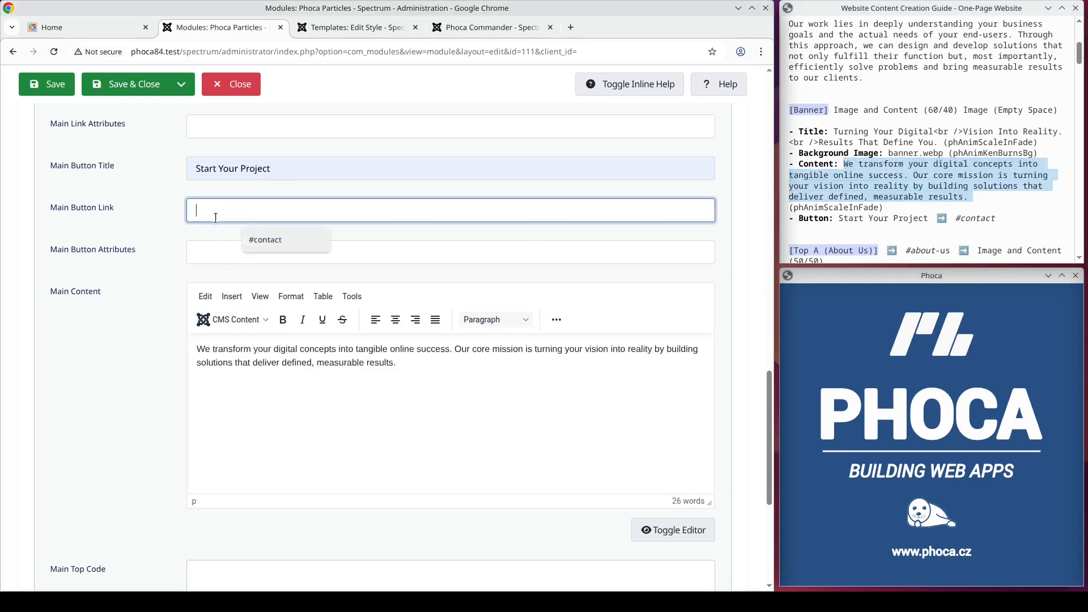
left_click(265, 239)
Step: Enable animation and set the Main Title Animation to phAnimScaleInFade
scroll(396, 358, "up", 10)
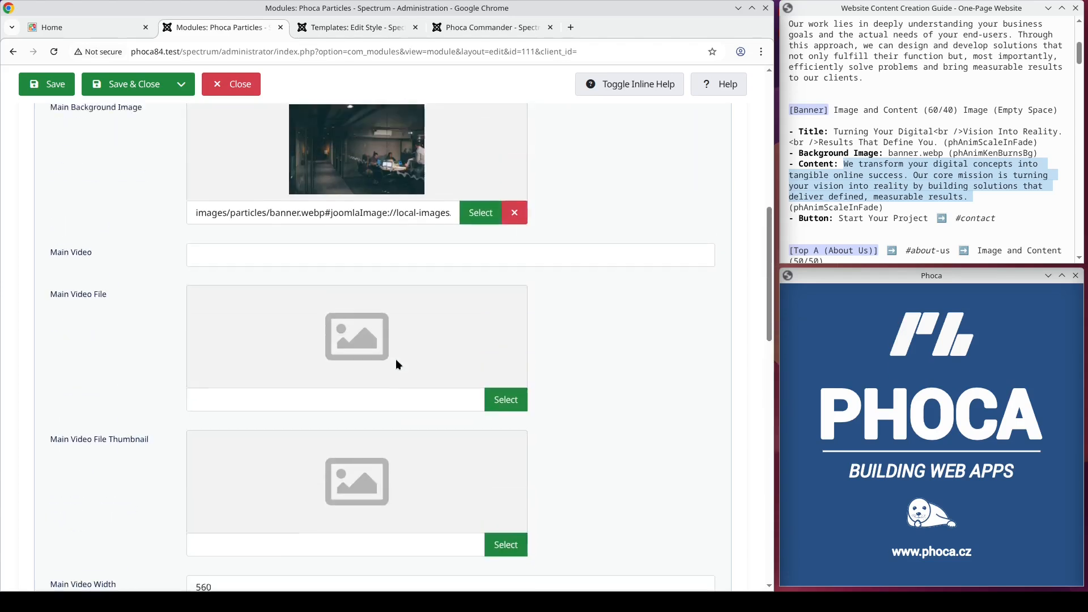
scroll(396, 359, "up", 10)
left_click(311, 264)
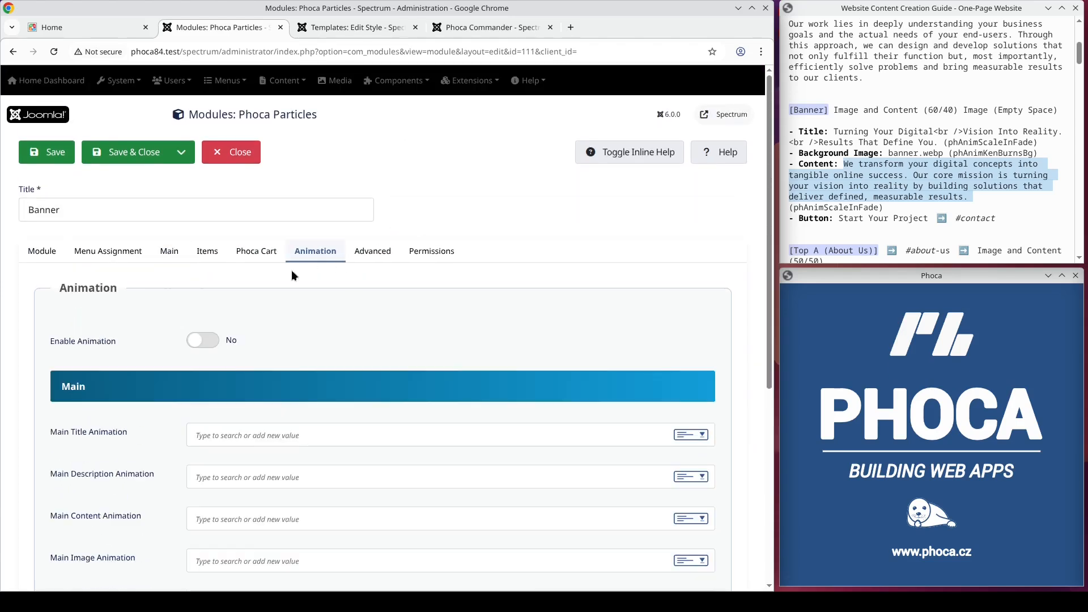
left_click(209, 344)
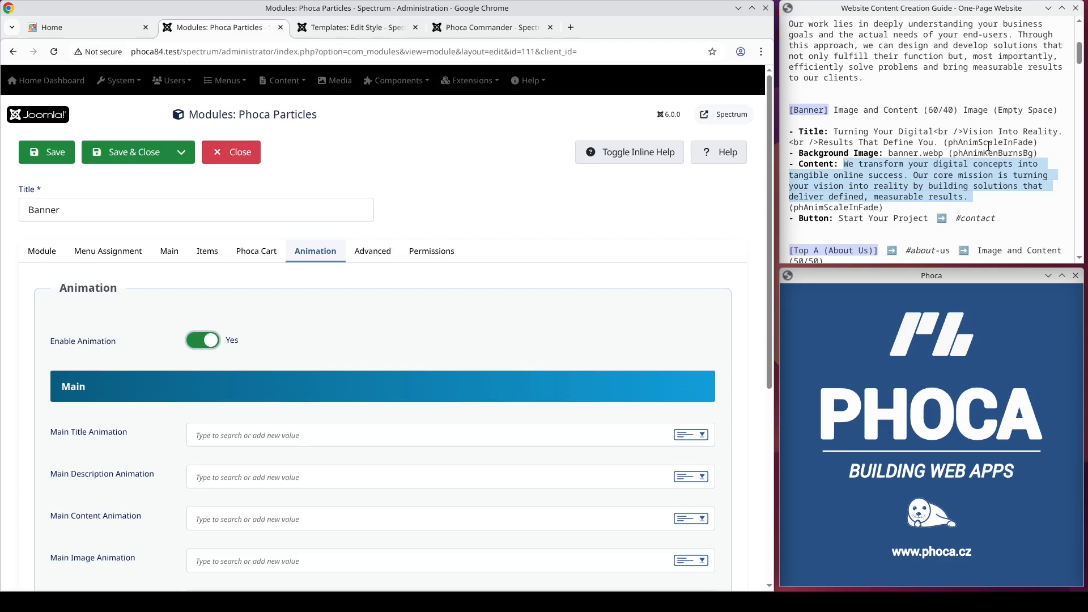
double_click(983, 143)
key("ctrl+c")
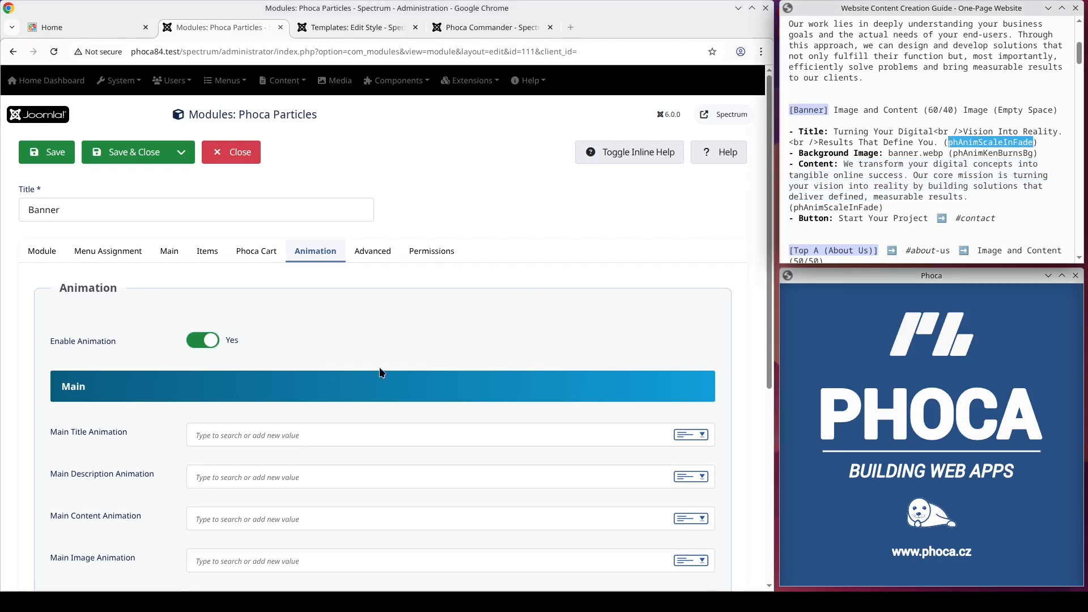
left_click(321, 435)
key("ctrl+v")
Step: Set Main Content Animation to phAnimScaleInFade and Main Background Image Animation to phAnimKenBurnsBg
scroll(321, 438, "down", 4)
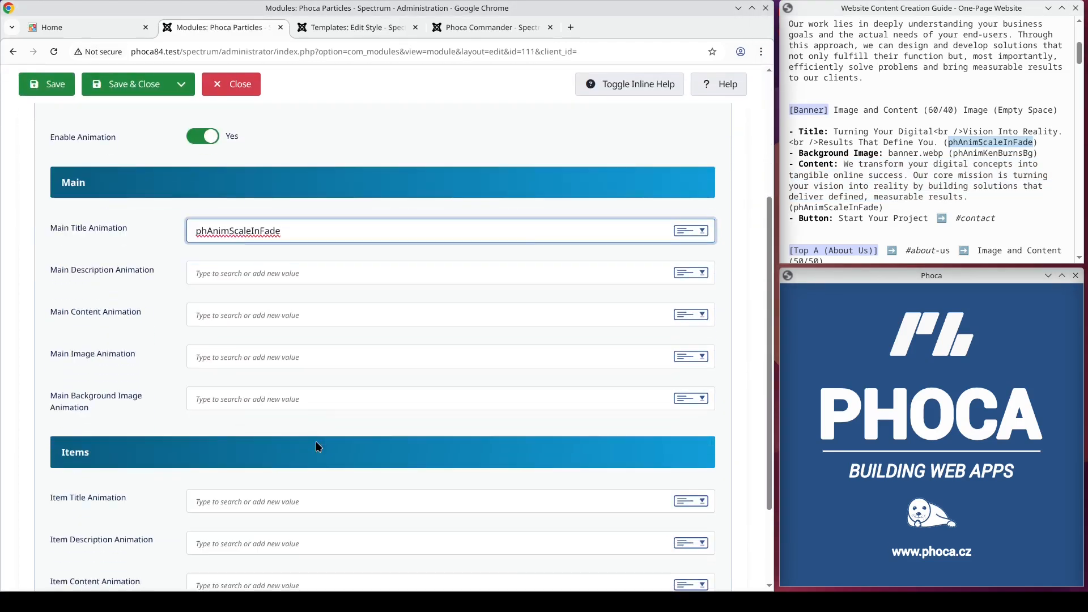
left_click(257, 313)
key("ctrl+v")
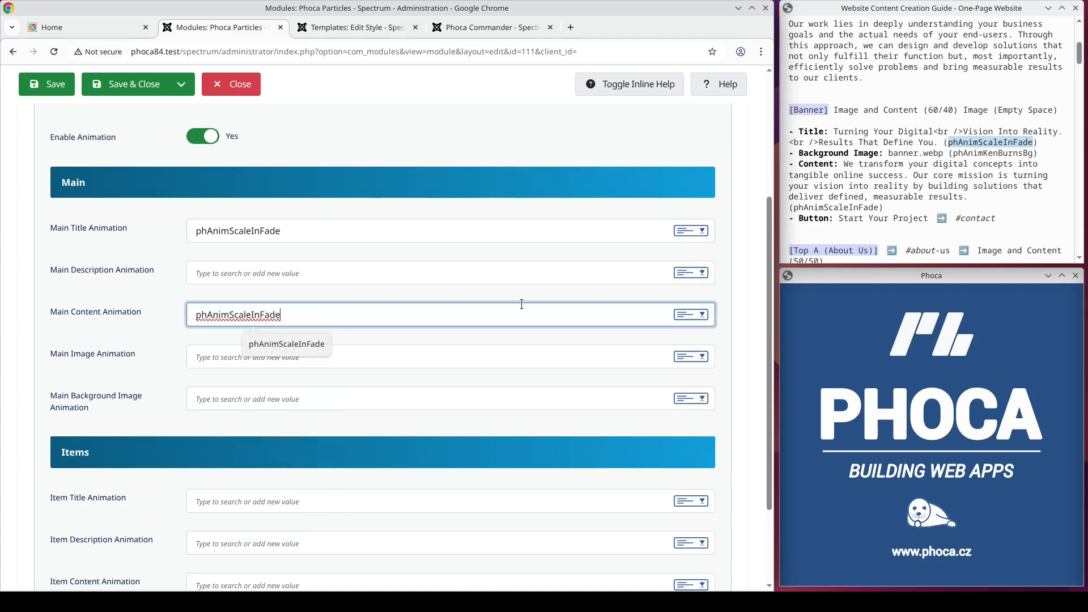
left_click(994, 152)
double_click(994, 154)
key("ctrl+c")
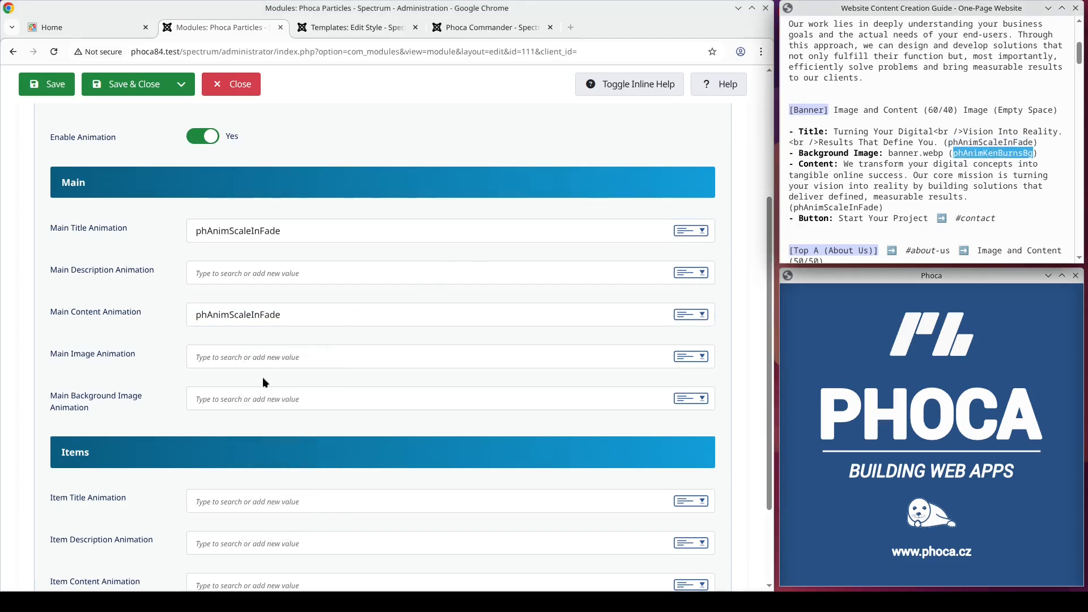
left_click(272, 399)
key("ctrl+v")
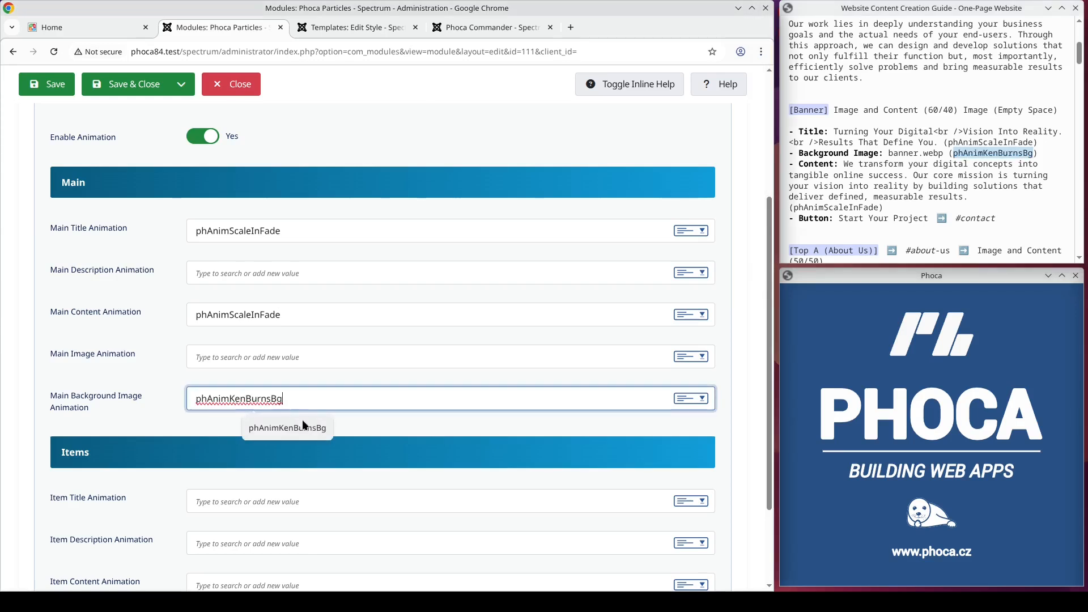
Step: Save the Banner module and reload the site's home page to preview it
scroll(352, 358, "up", 4)
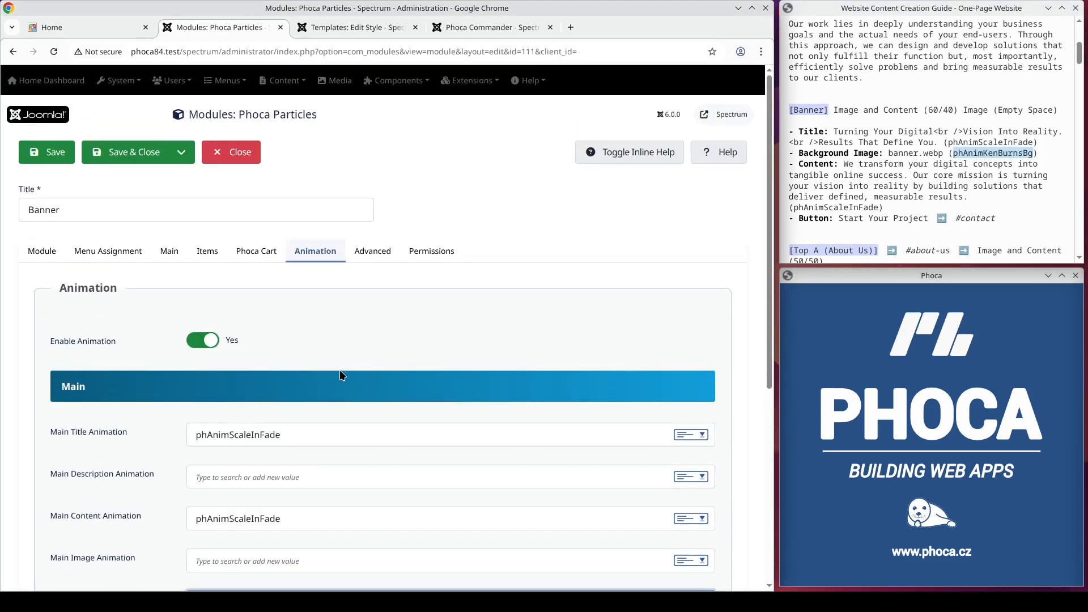
left_click(55, 158)
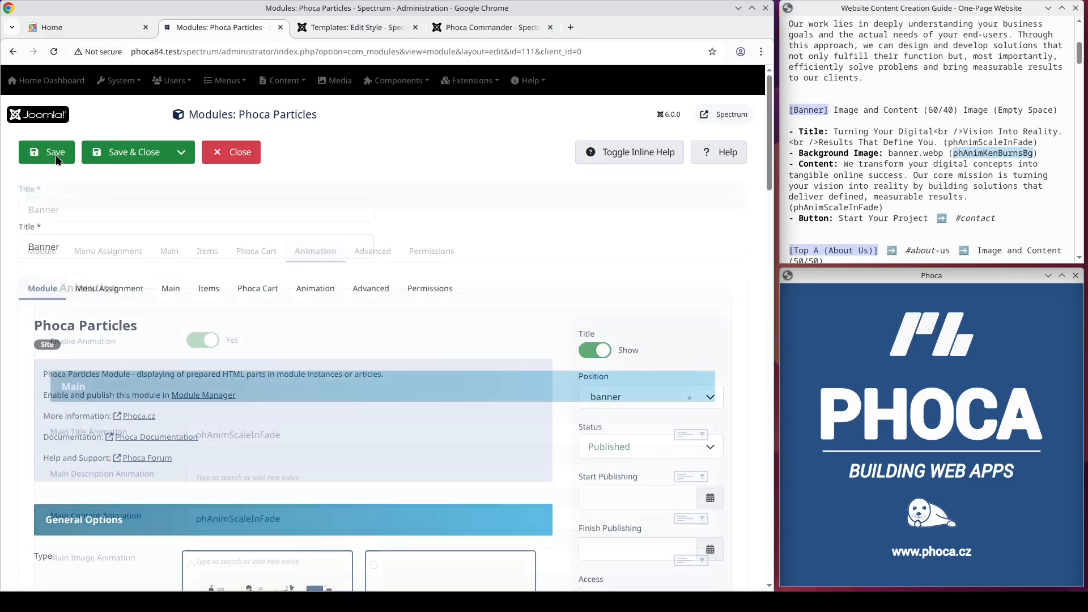
left_click(65, 30)
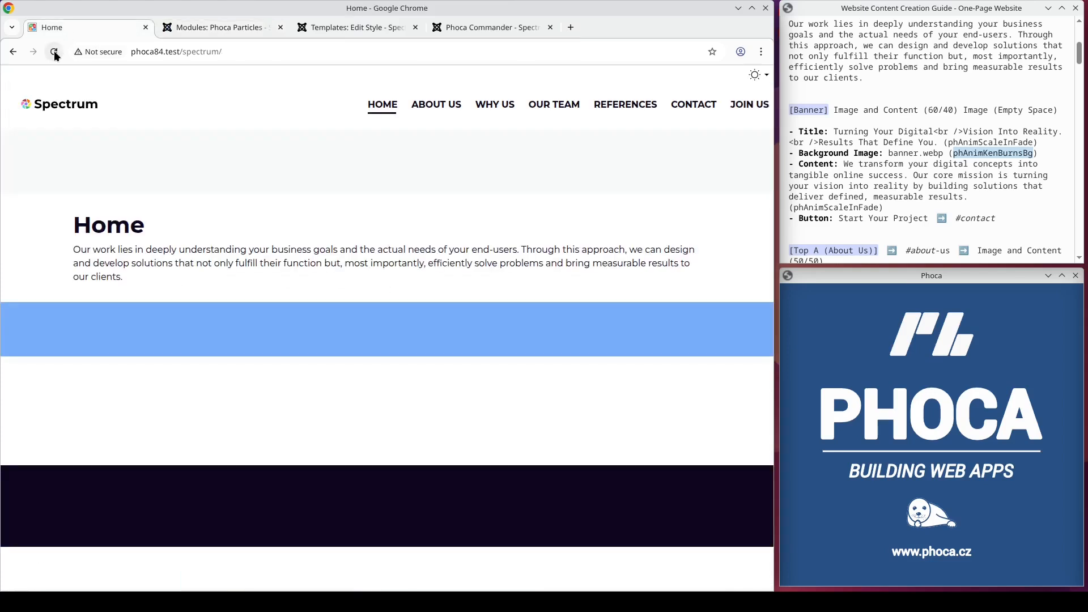
left_click(53, 52)
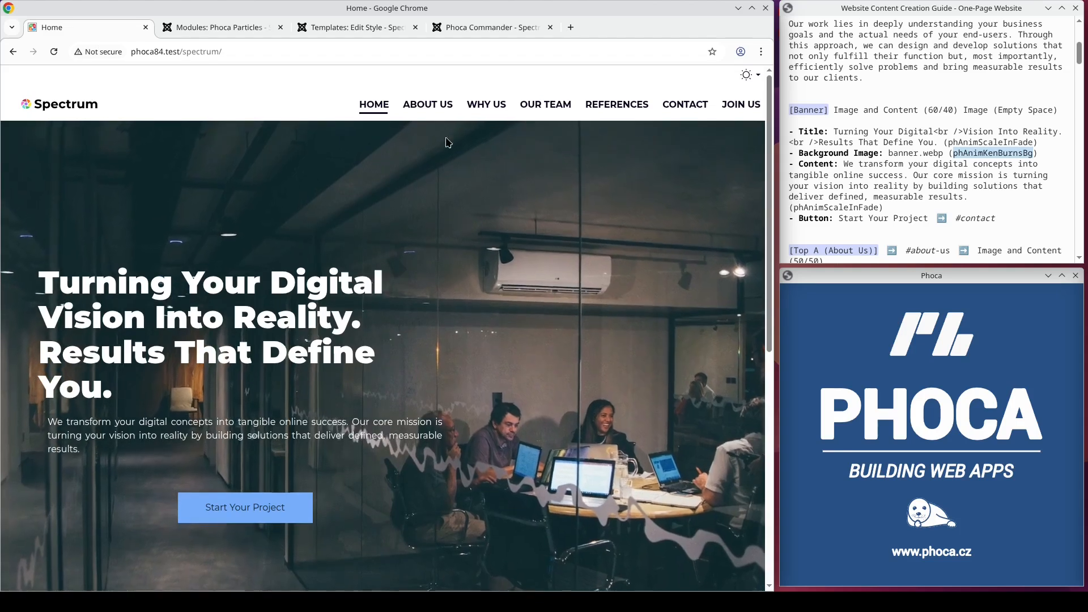
Step: Append the classes phFontColorLight phMarginTopNegative to the banner row's Additional Container Class in the template style
left_click(343, 30)
scroll(387, 256, "down", 20)
scroll(385, 261, "down", 10)
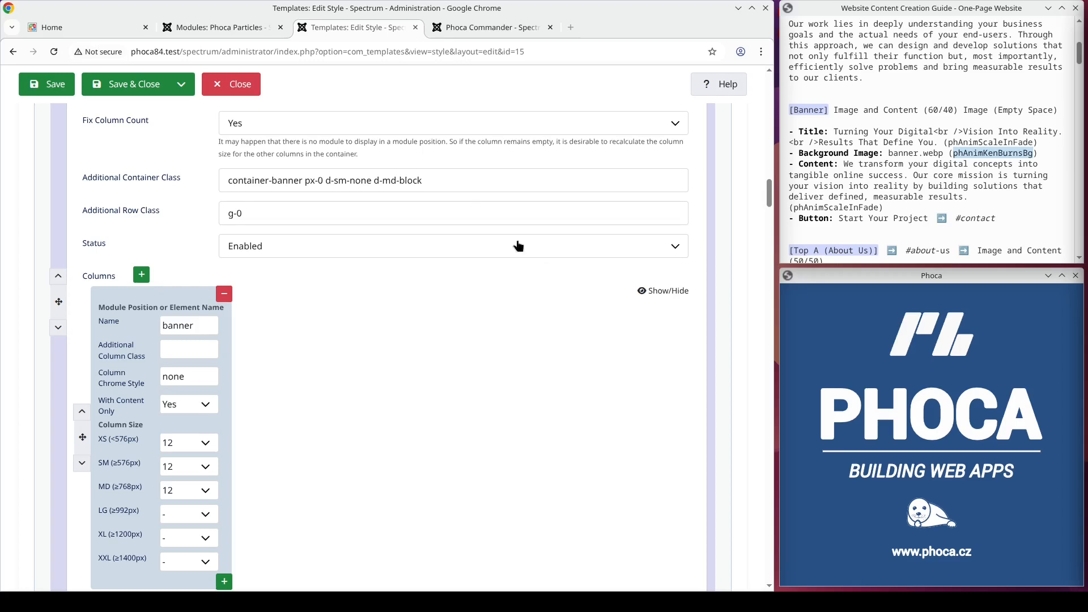
left_click(462, 182)
type("phFontColorLight phMarginTopNegative")
double_click(472, 183)
double_click(535, 182)
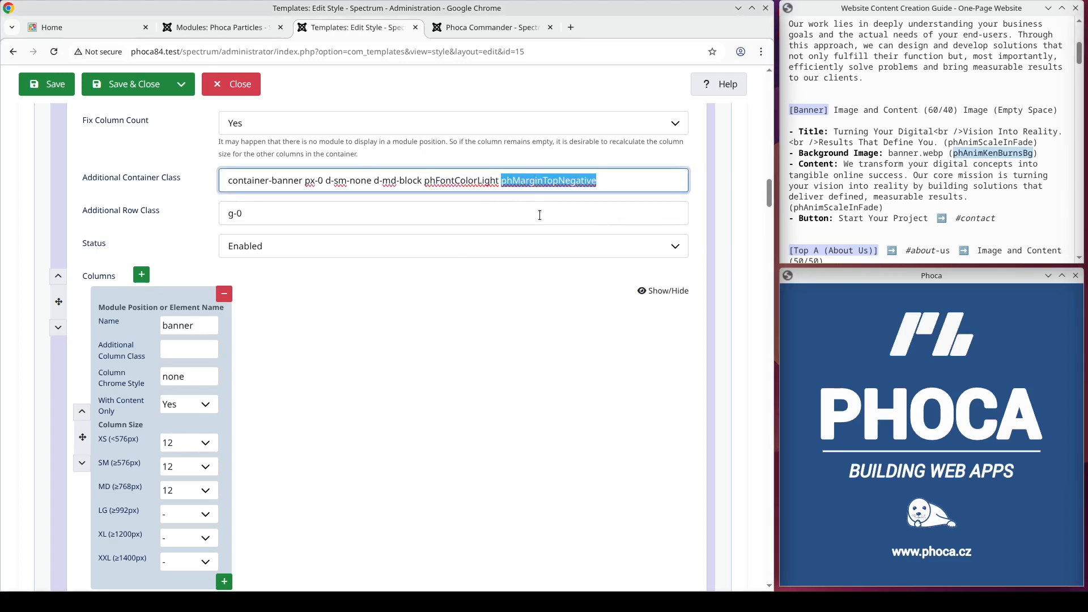
key("alt+Tab")
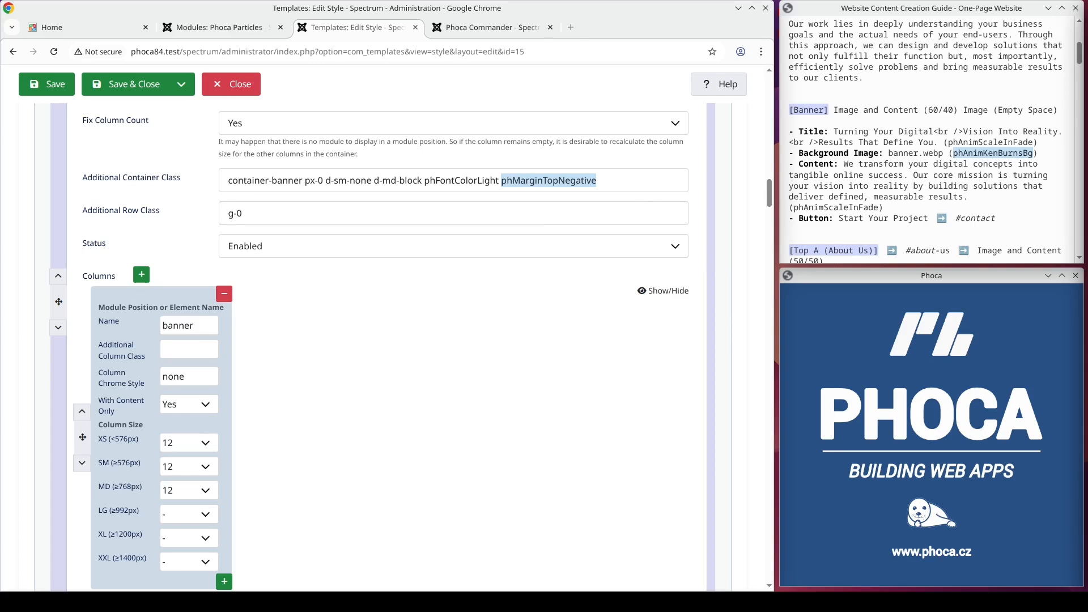
Step: Append the class phOverlap to the header container's Additional Container Class in the template layout
scroll(585, 339, "up", 10)
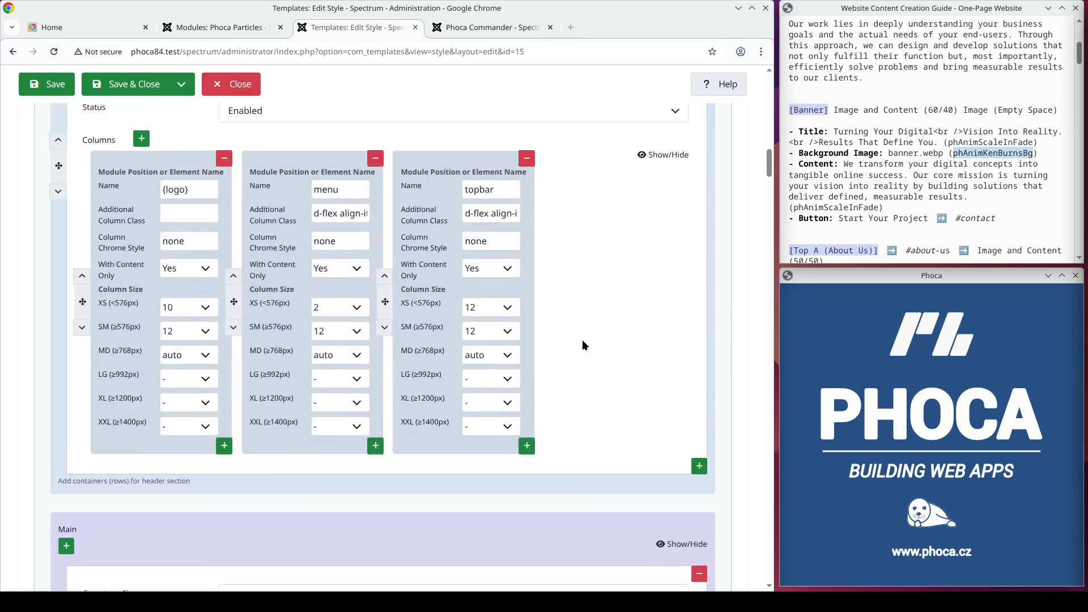
scroll(579, 340, "up", 7)
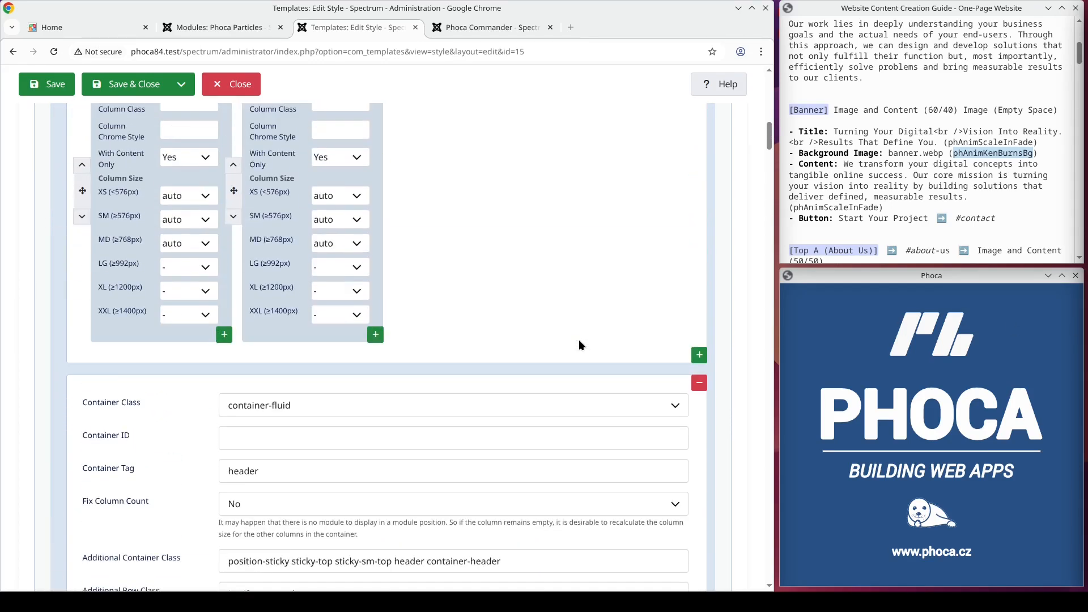
scroll(580, 345, "up", 3)
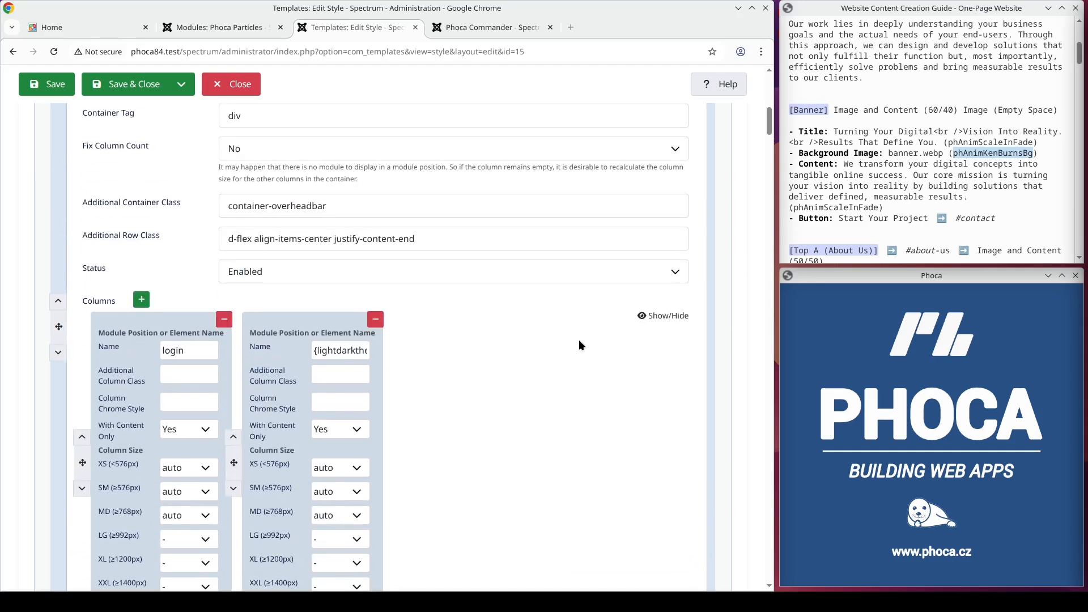
left_click(463, 237)
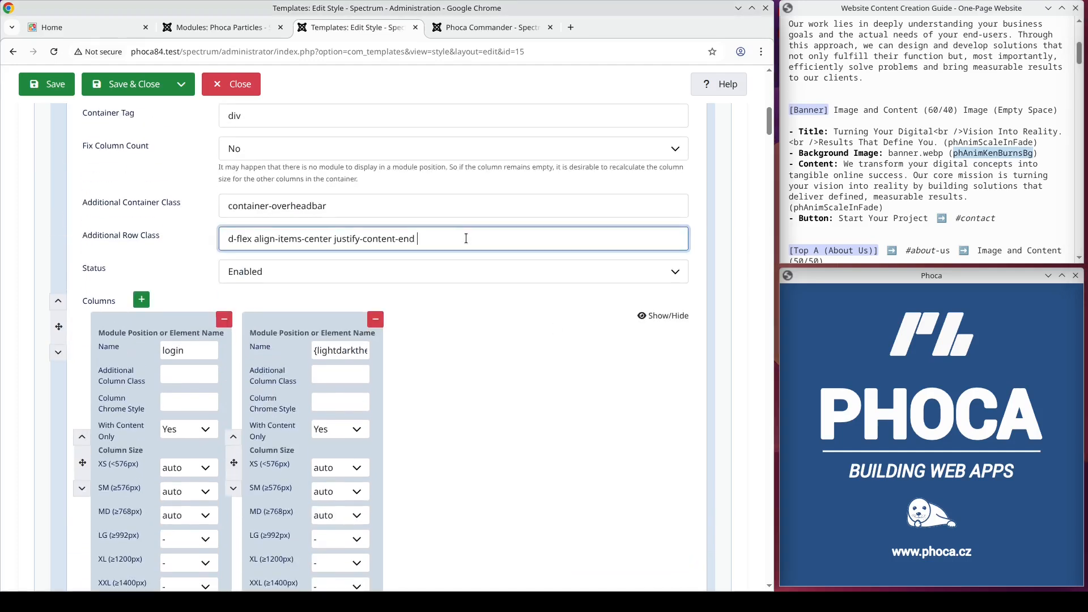
type("phOverlap")
scroll(491, 318, "down", 12)
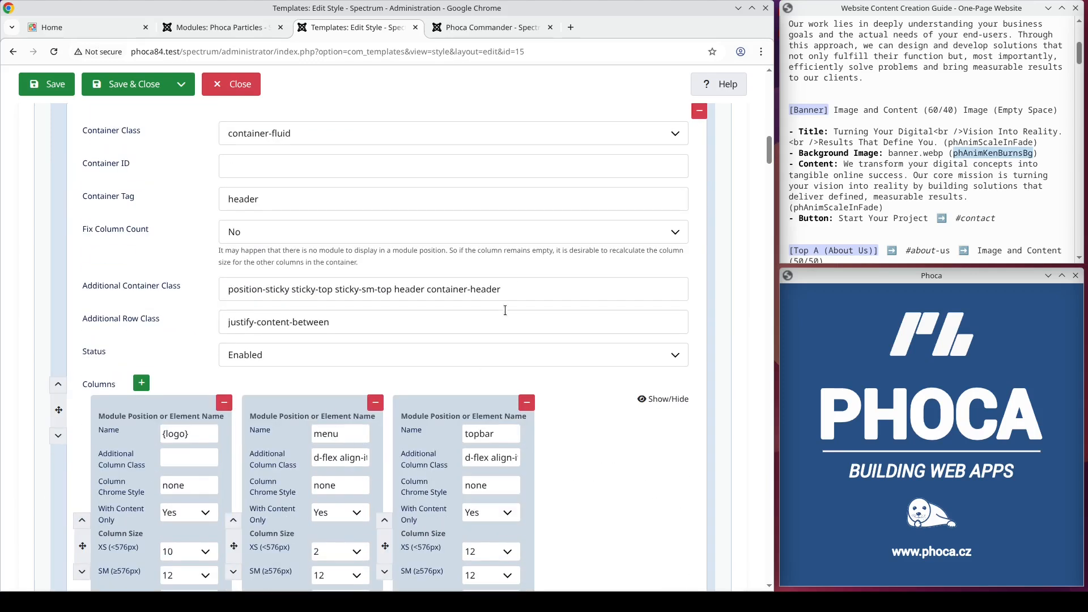
left_click(524, 294)
type("phOverlap")
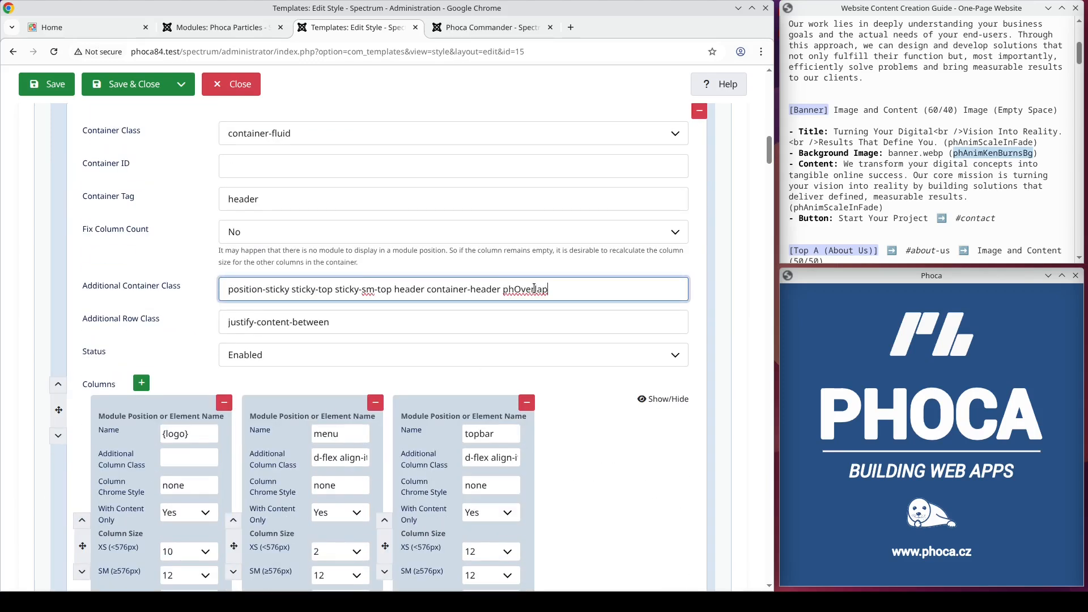
Step: Save the template style and reload the site's home page to preview the header
left_click(61, 89)
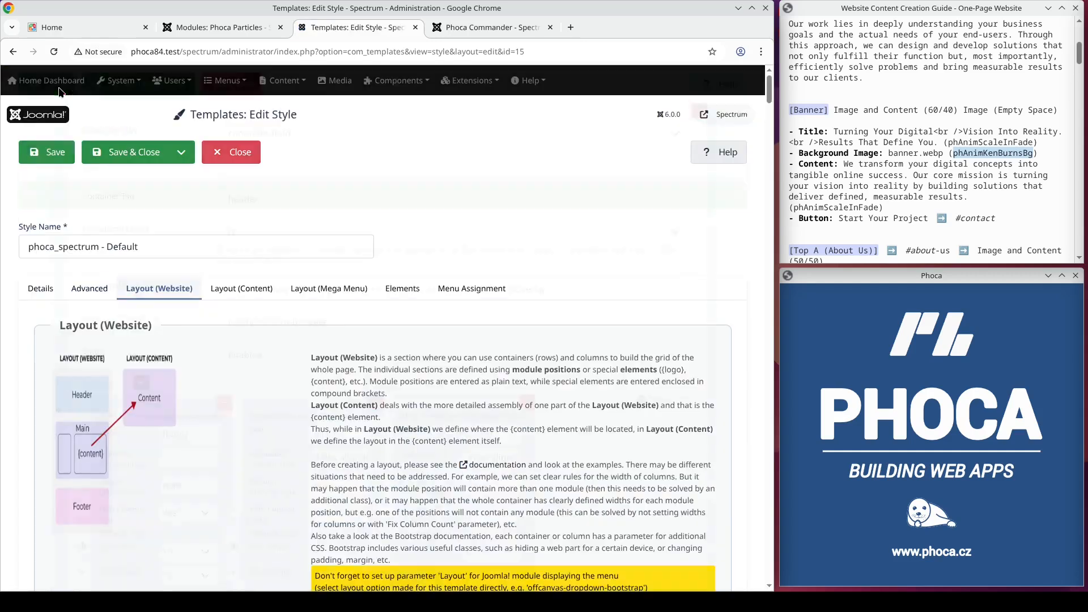
left_click(64, 23)
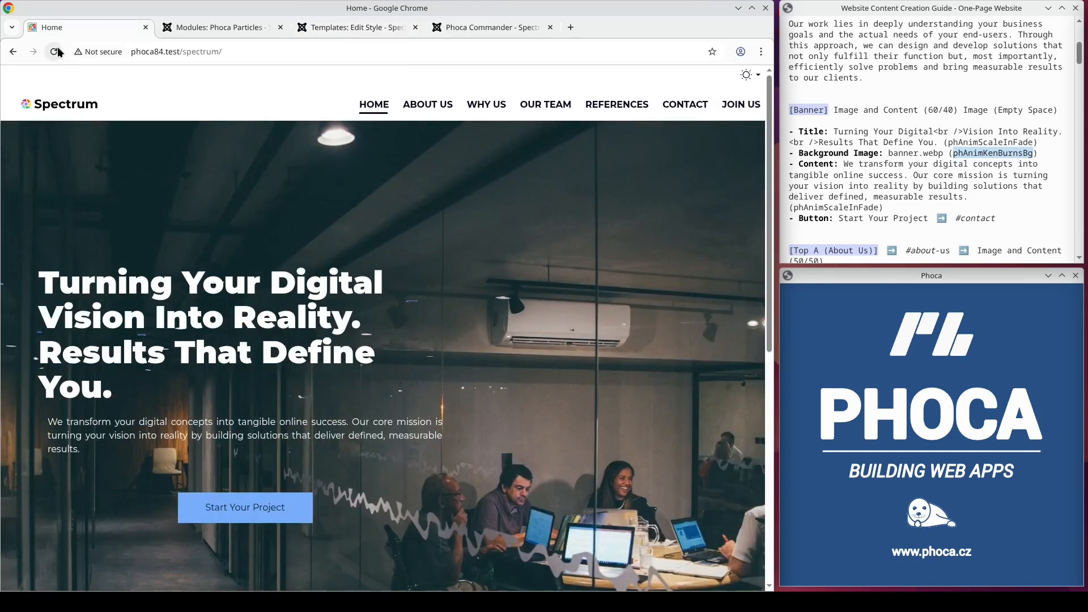
left_click(55, 50)
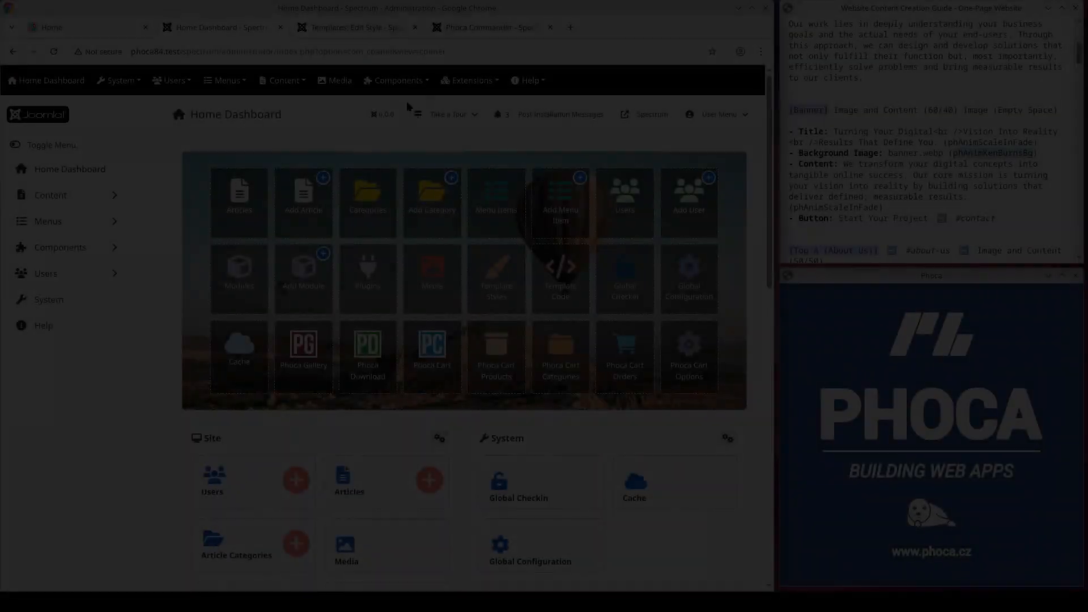
Step: Create a new site module of type Phoca Particles
left_click(469, 80)
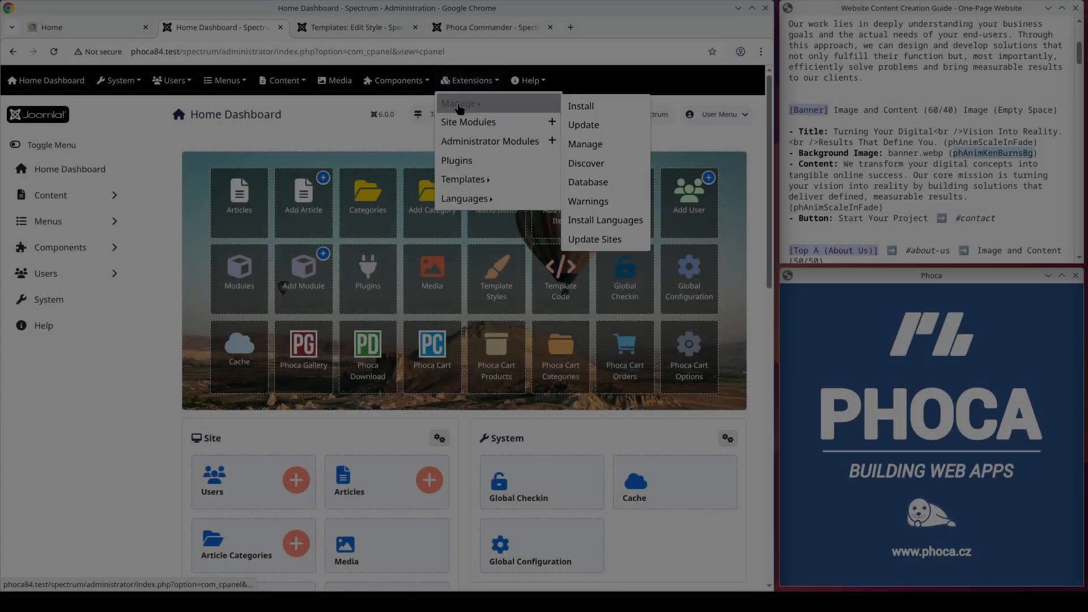
left_click(460, 123)
left_click(219, 155)
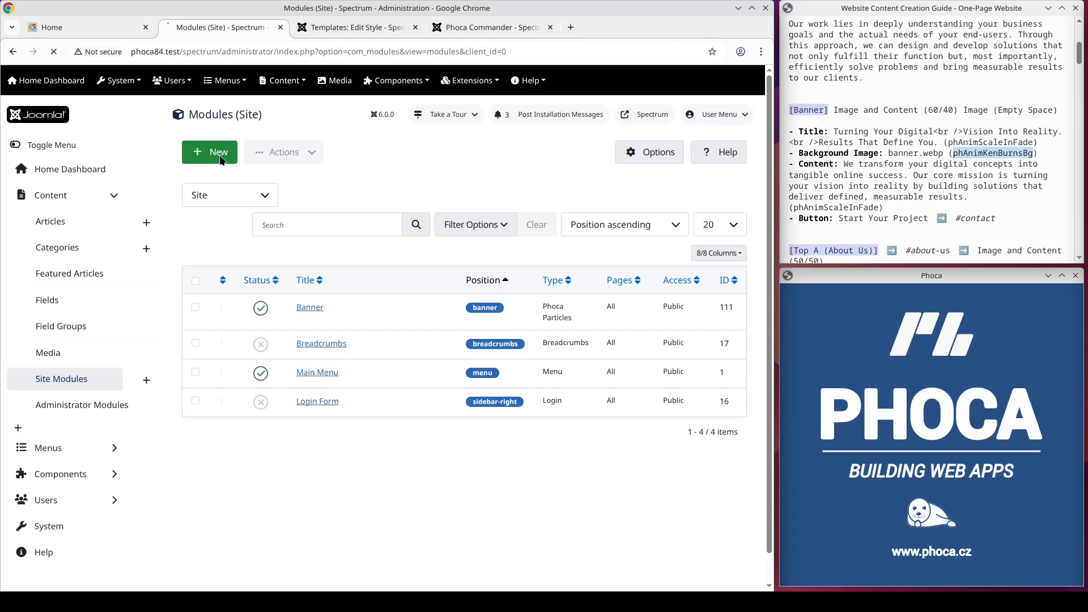
type("particles")
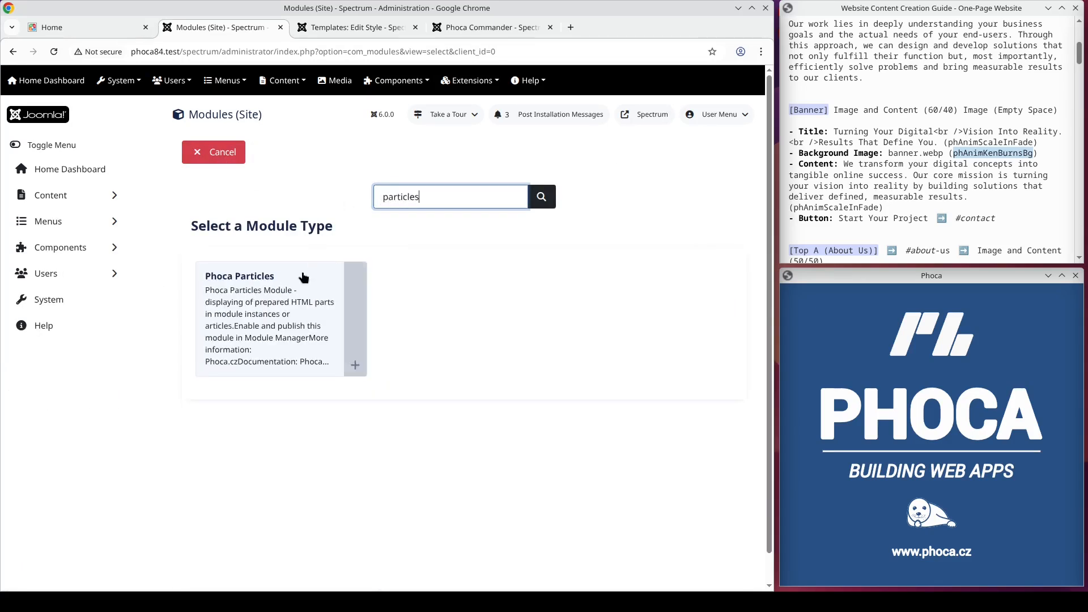
left_click(297, 281)
Step: Title the module Top A - About Us
left_click(146, 215)
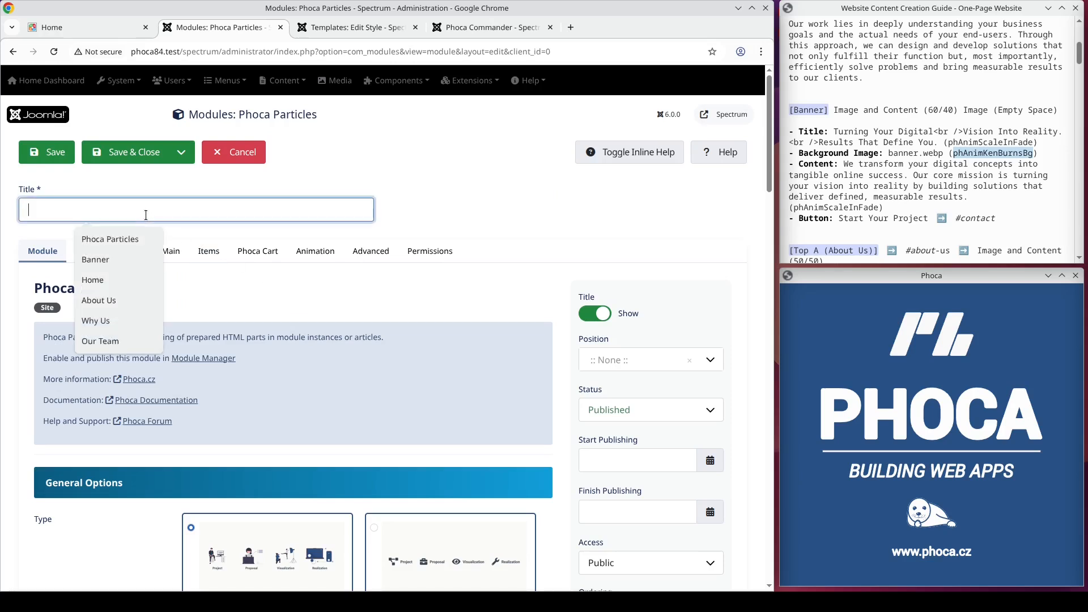
type("Top A - About Us")
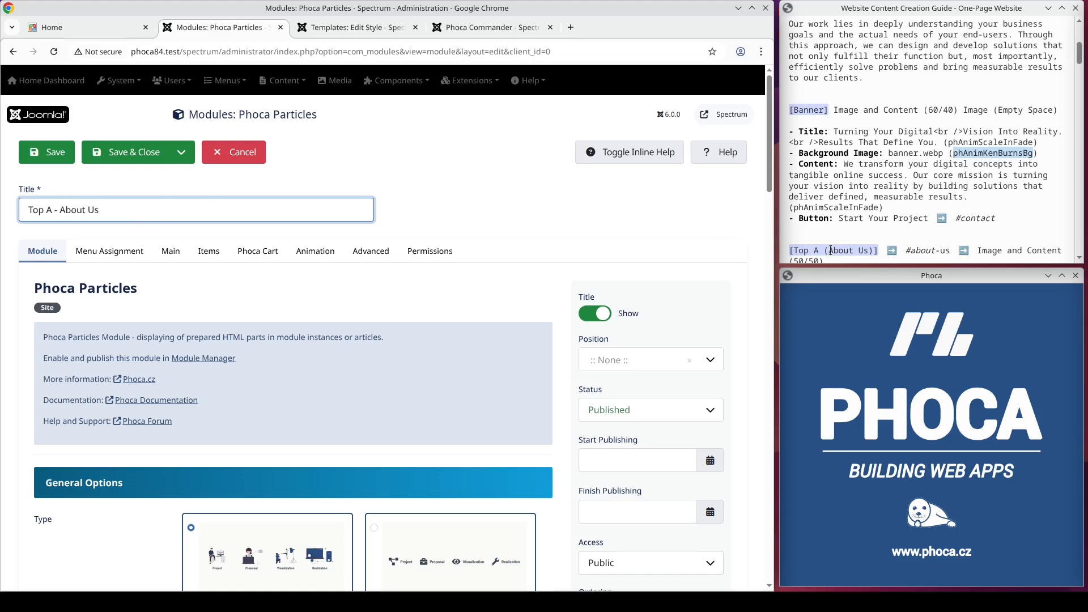
left_click_drag(1076, 67, 1075, 90)
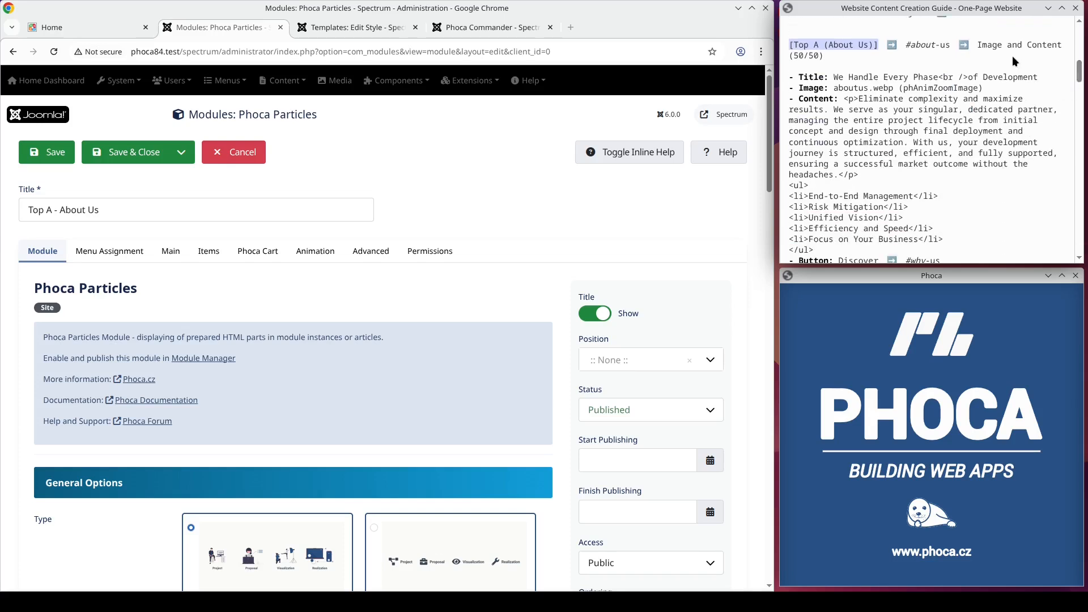
Step: Set the Image and Content box size to Image (40%), Content (60%)
scroll(250, 295, "down", 5)
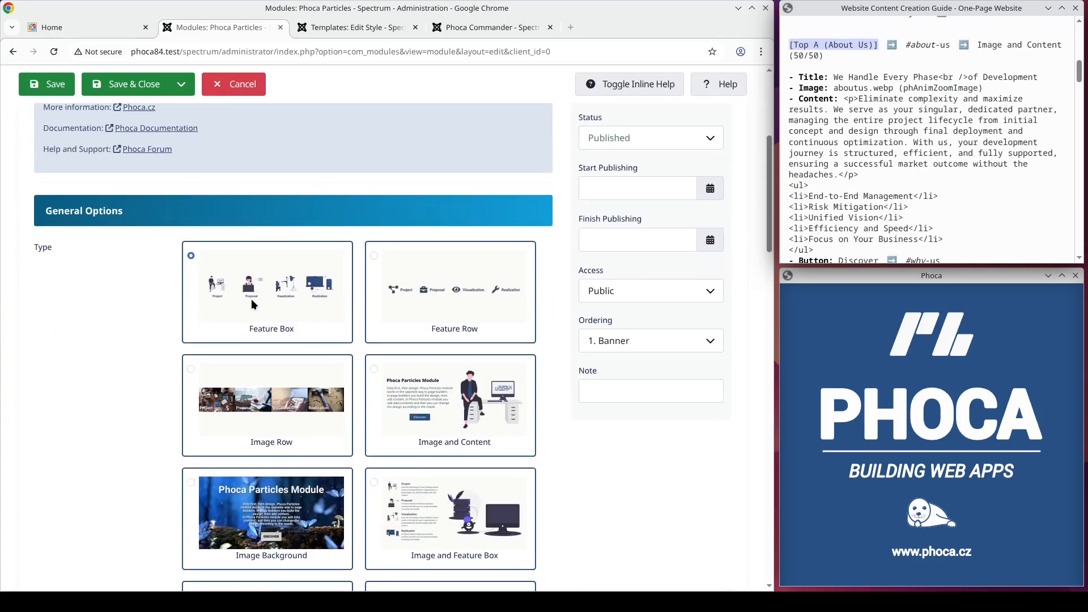
scroll(251, 298, "down", 9)
scroll(160, 334, "down", 20)
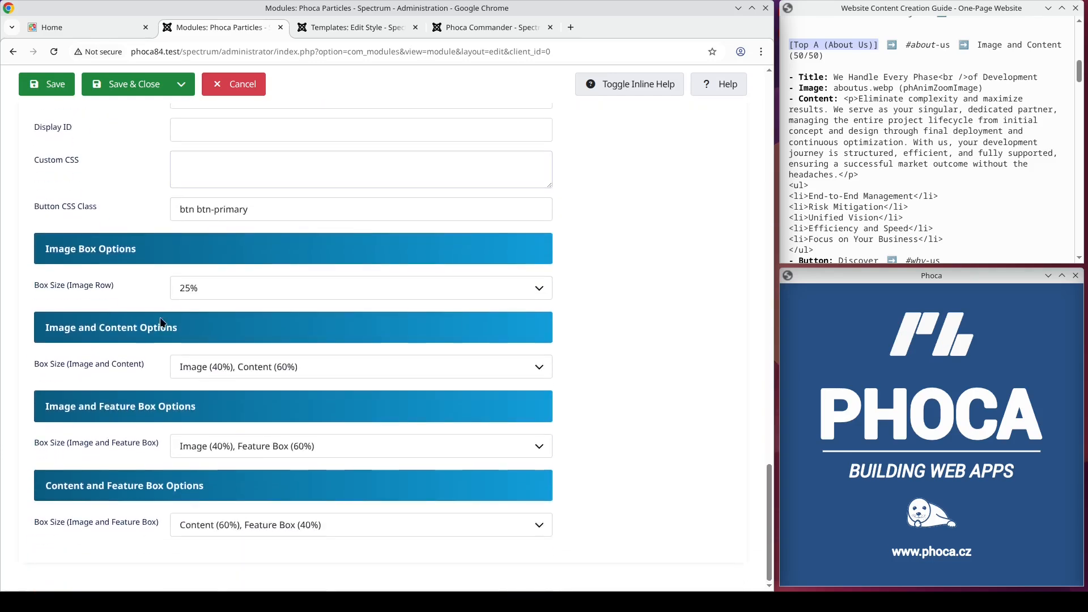
left_click(225, 365)
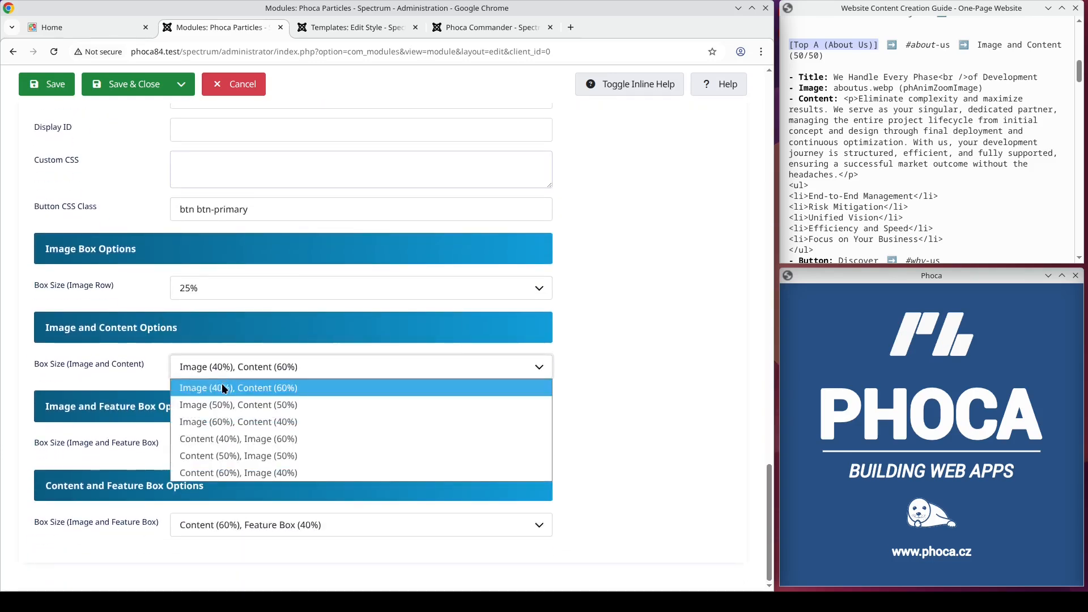
left_click(226, 389)
Step: Assign the module to the top-a position
scroll(240, 318, "up", 15)
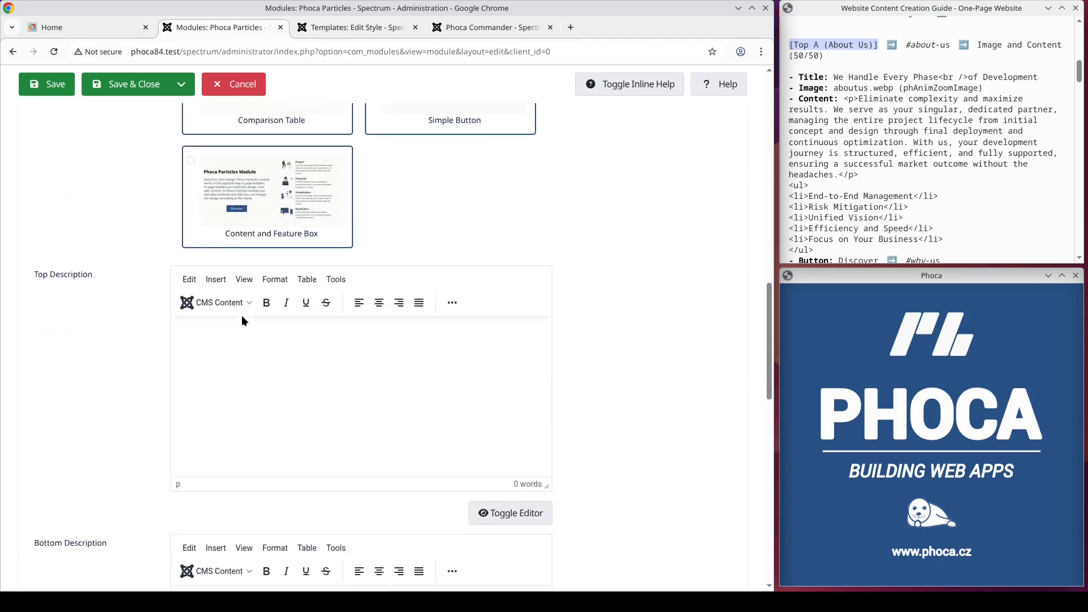
scroll(241, 315, "up", 12)
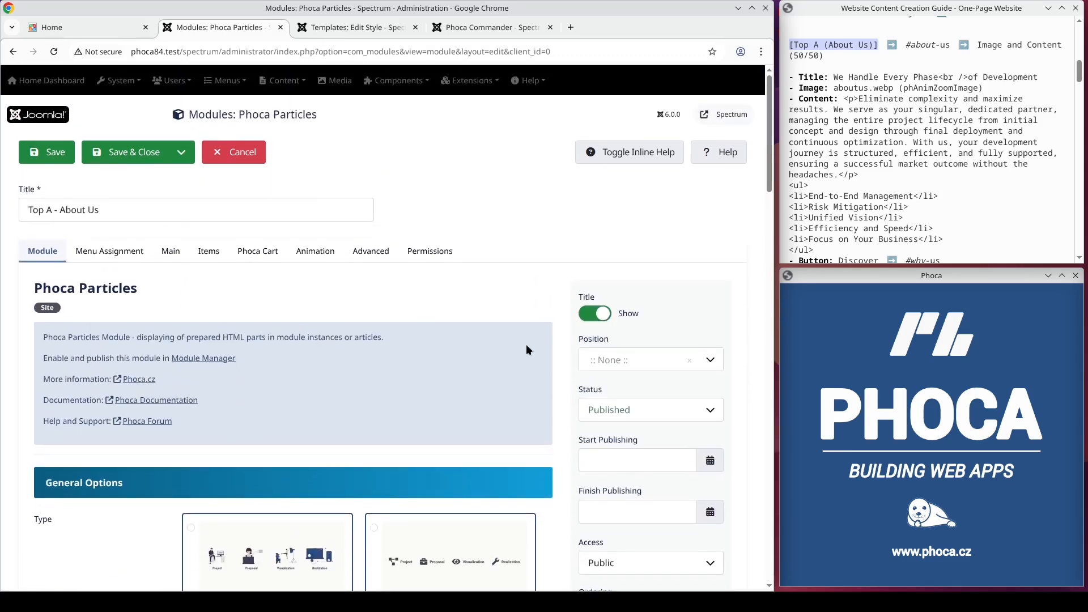
left_click(602, 362)
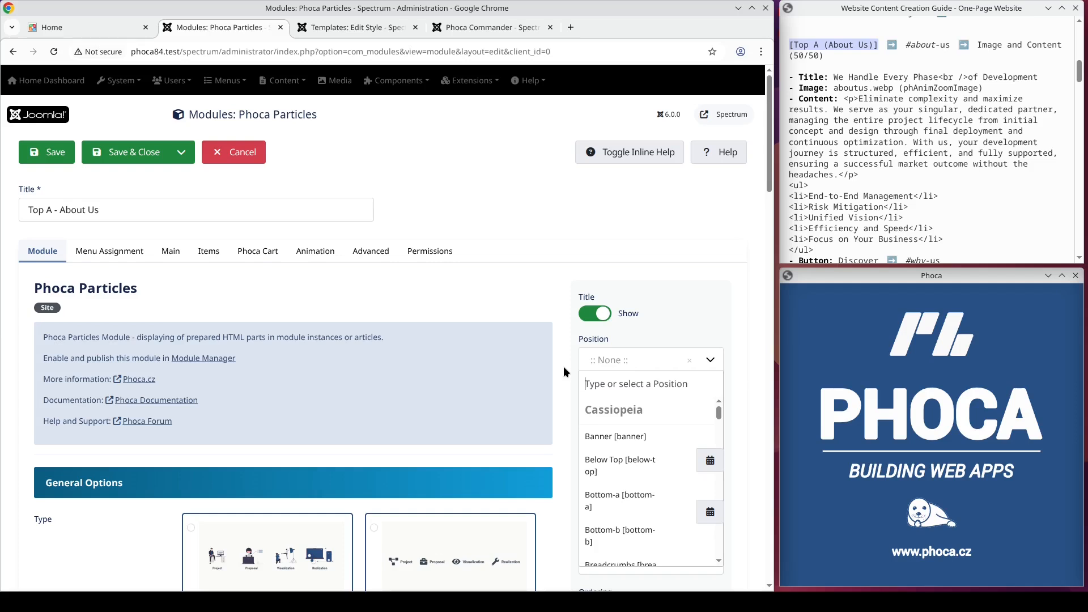
type("top-a")
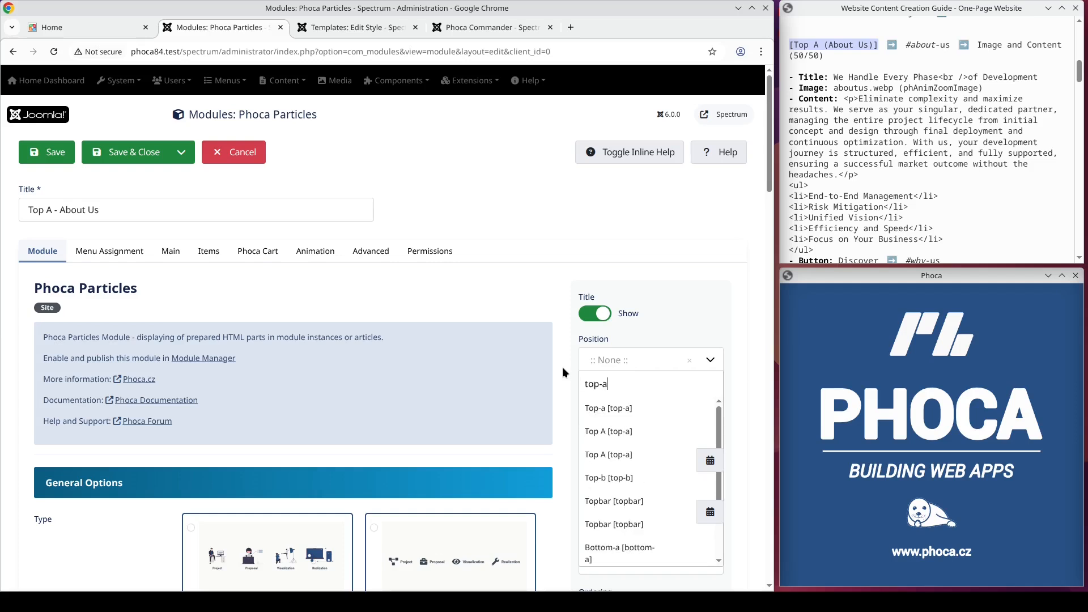
key("Return")
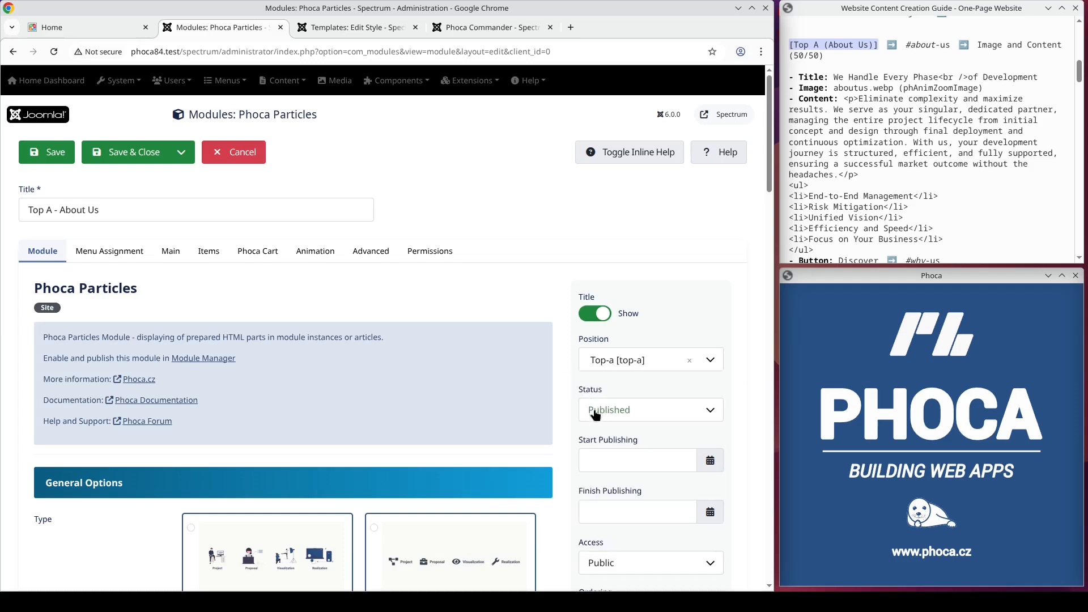
Step: Copy the About Us title from the guide and paste it as the Main Title: We Handle Every Phase<br />of Development
left_click(136, 251)
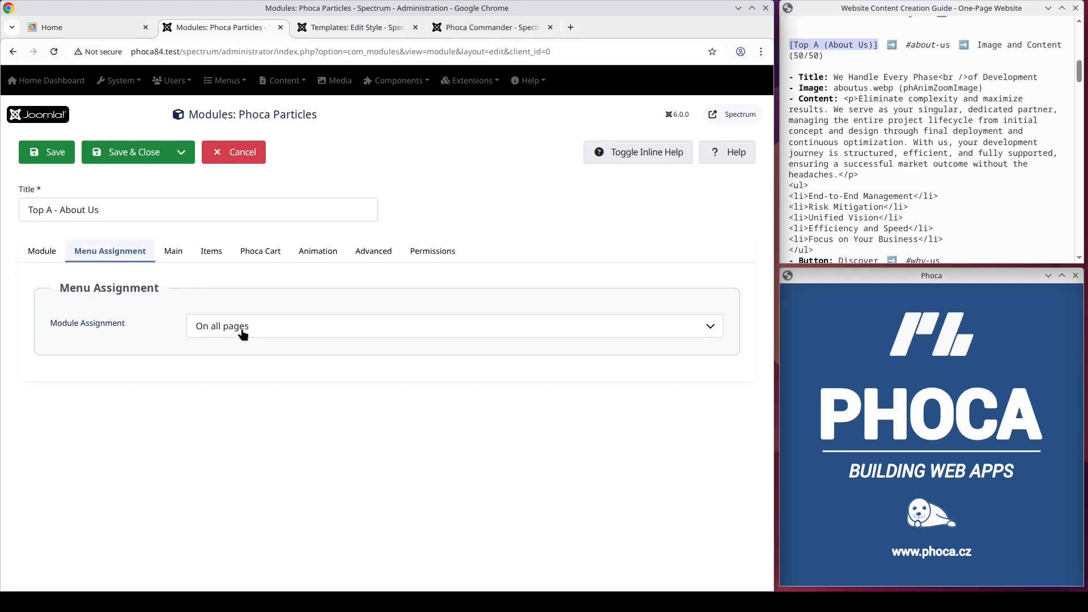
left_click(174, 252)
left_click_drag(1038, 77, 837, 73)
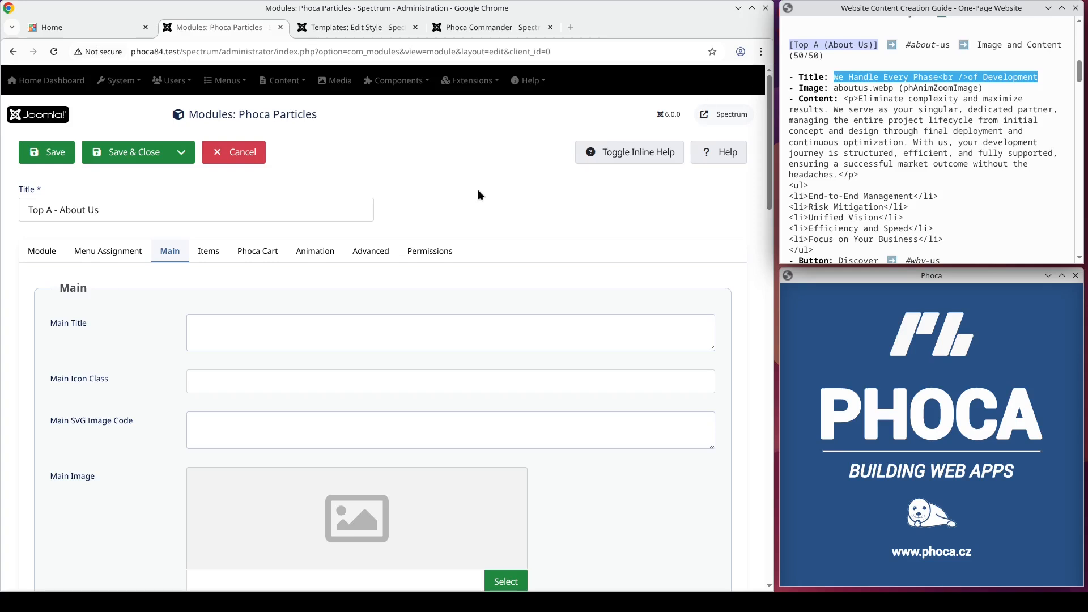
left_click(242, 328)
type("We Handle Every Phase<br />of Development")
Step: Choose aboutus.webp from the particles folder as the Main Image
scroll(318, 363, "down", 5)
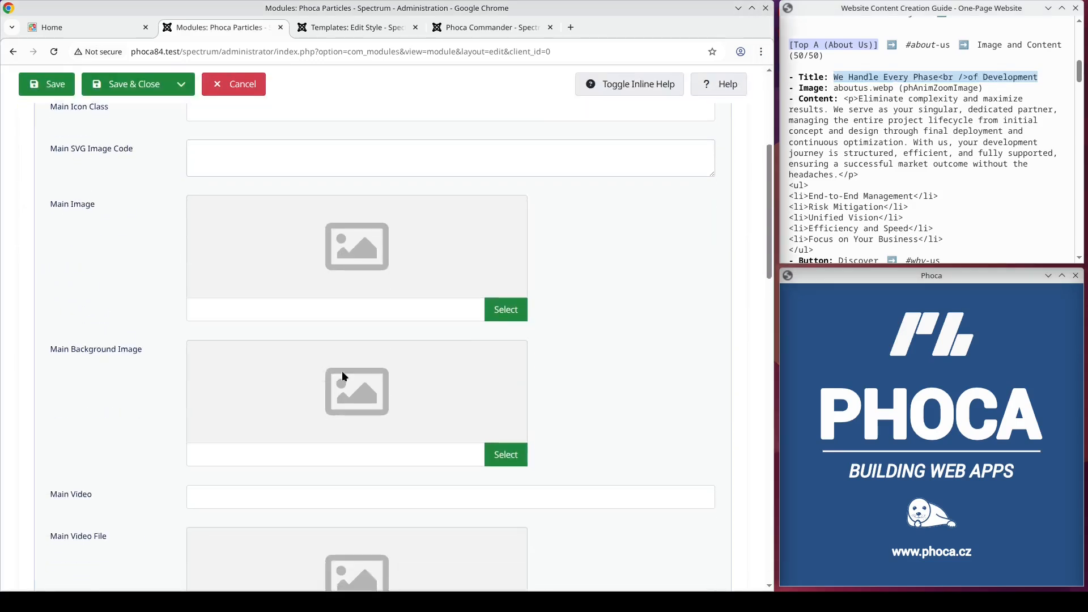
left_click(506, 312)
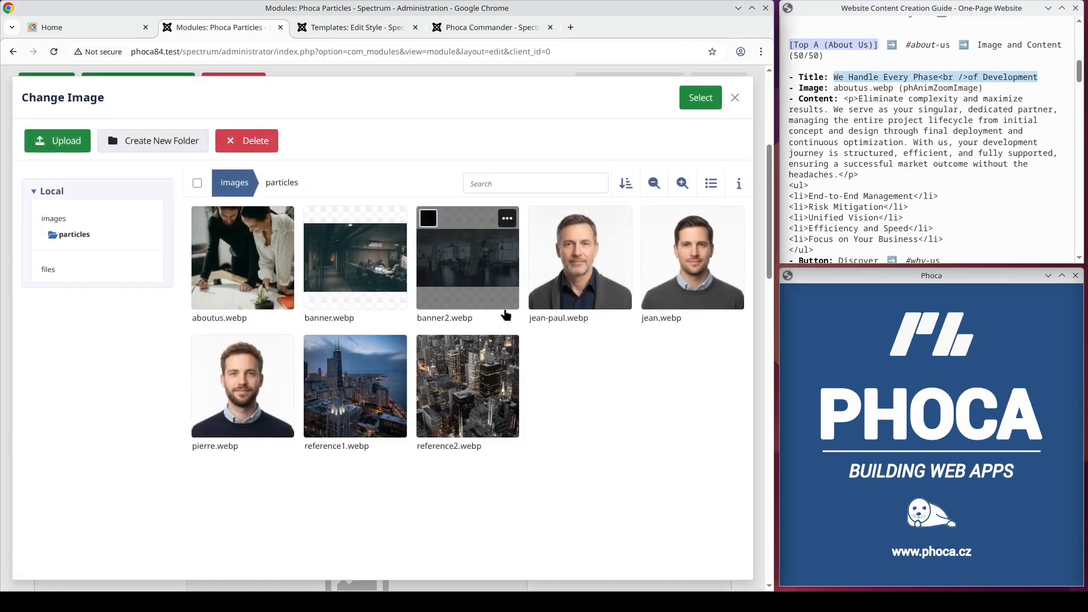
left_click(271, 266)
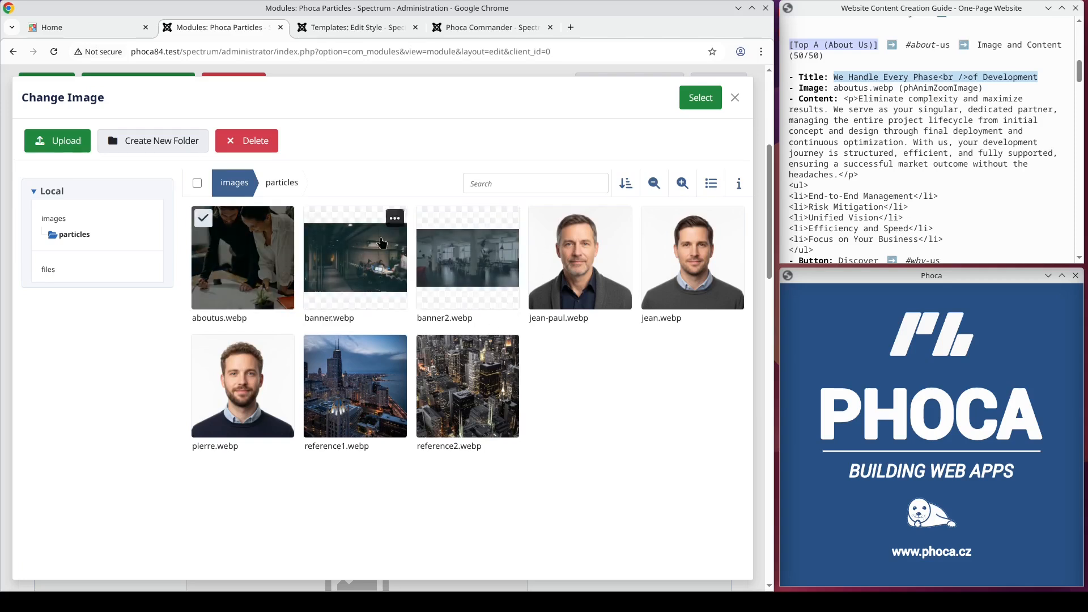
left_click(693, 106)
Step: Copy the intro paragraph from the guide and paste it into Main Content using the code editor view
left_click_drag(859, 175, 846, 102)
key("ctrl+c")
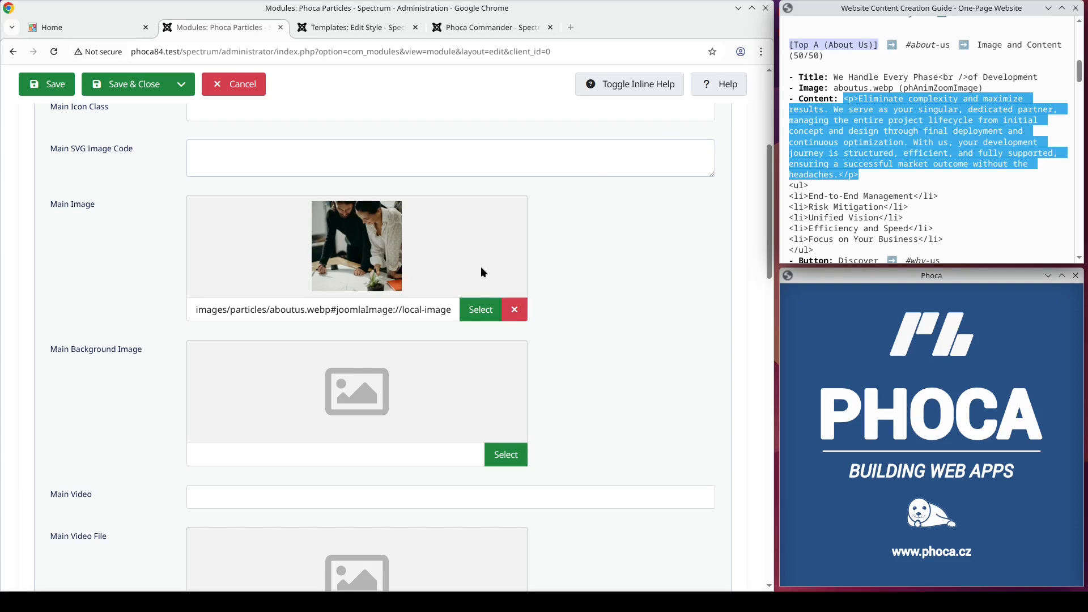
scroll(481, 267, "down", 7)
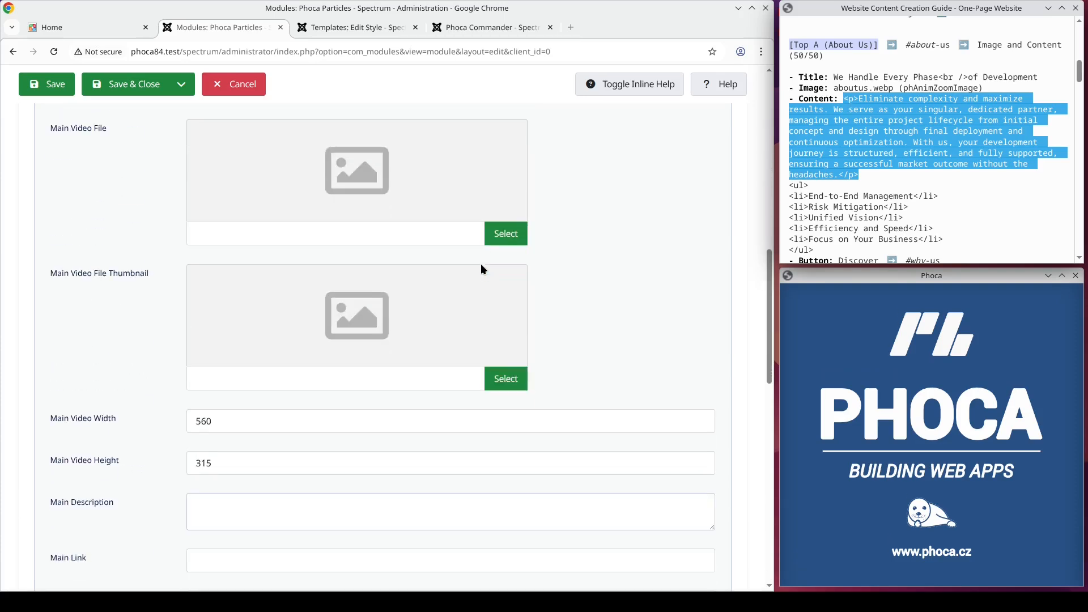
scroll(480, 271, "down", 10)
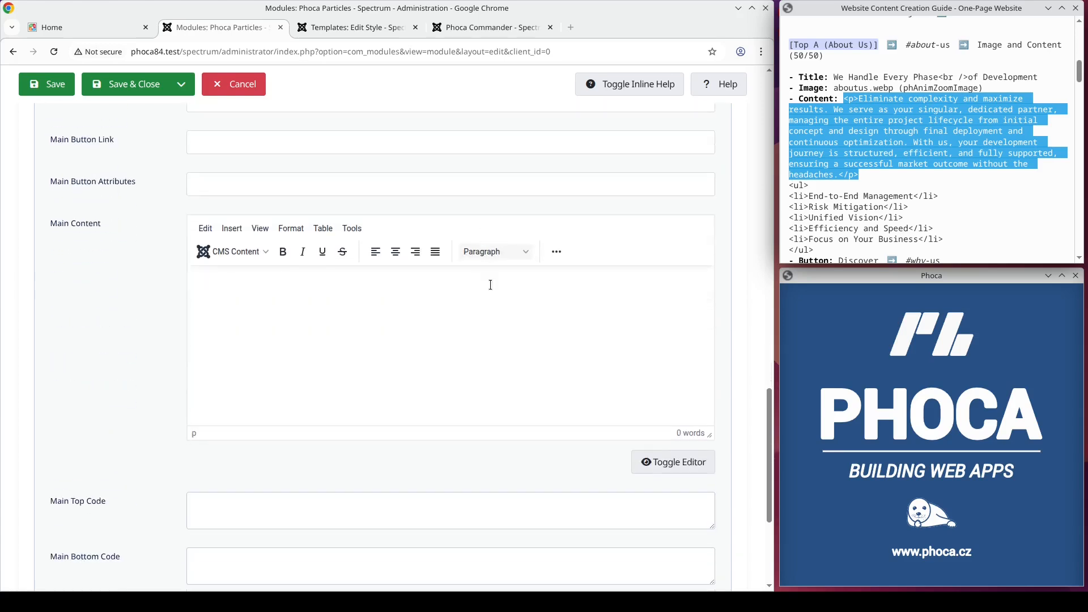
left_click(651, 462)
left_click(406, 268)
key("ctrl+v")
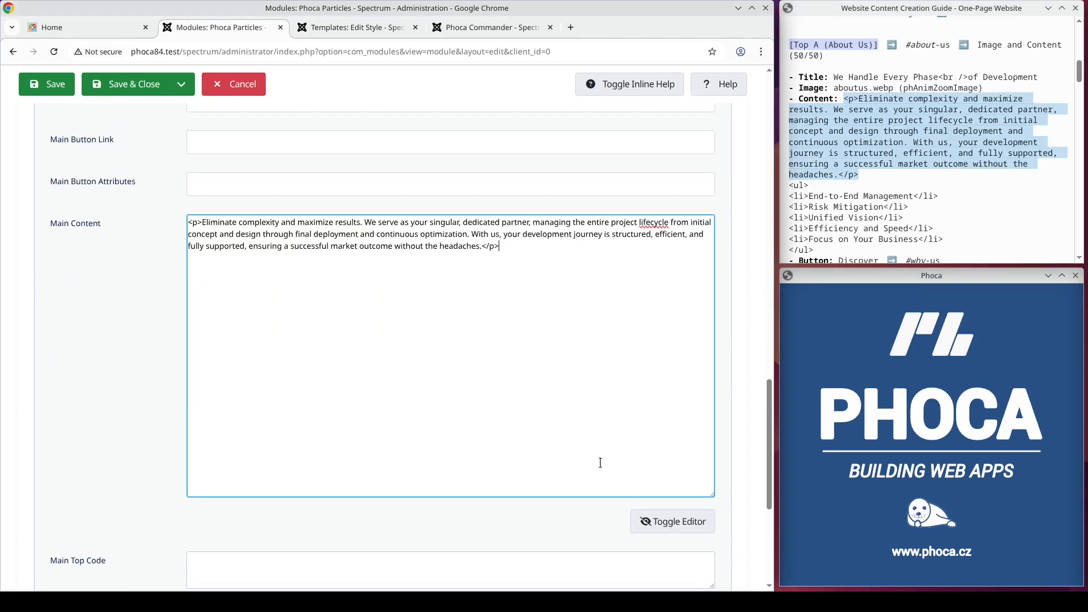
left_click(671, 522)
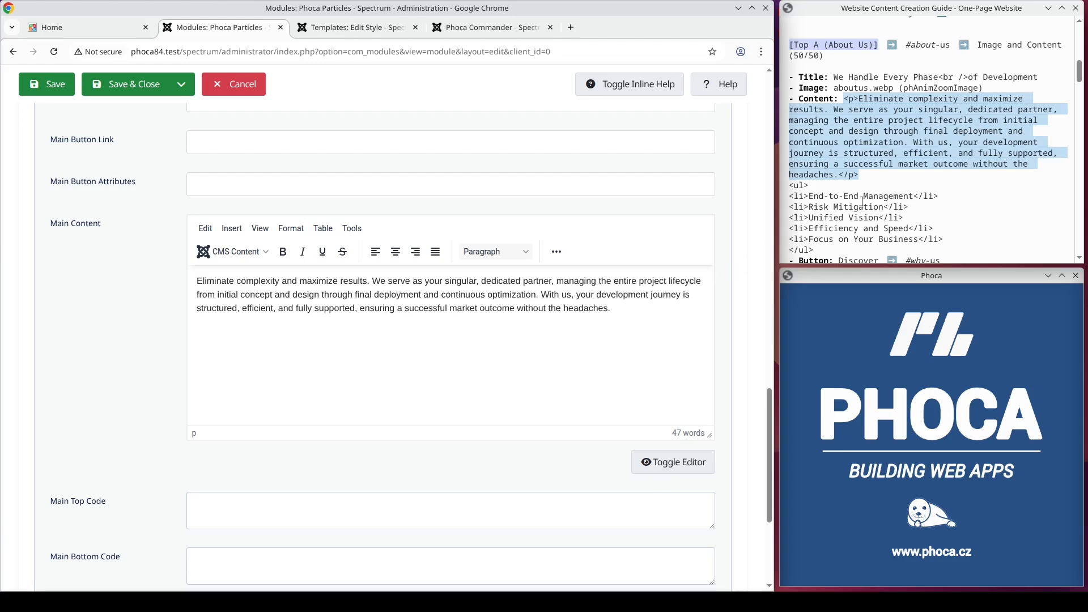
Step: Copy the five-item HTML list from the guide and paste it below the paragraph in Main Content's code view
scroll(862, 201, "down", 2)
left_click_drag(822, 183, 792, 120)
key("ctrl+c")
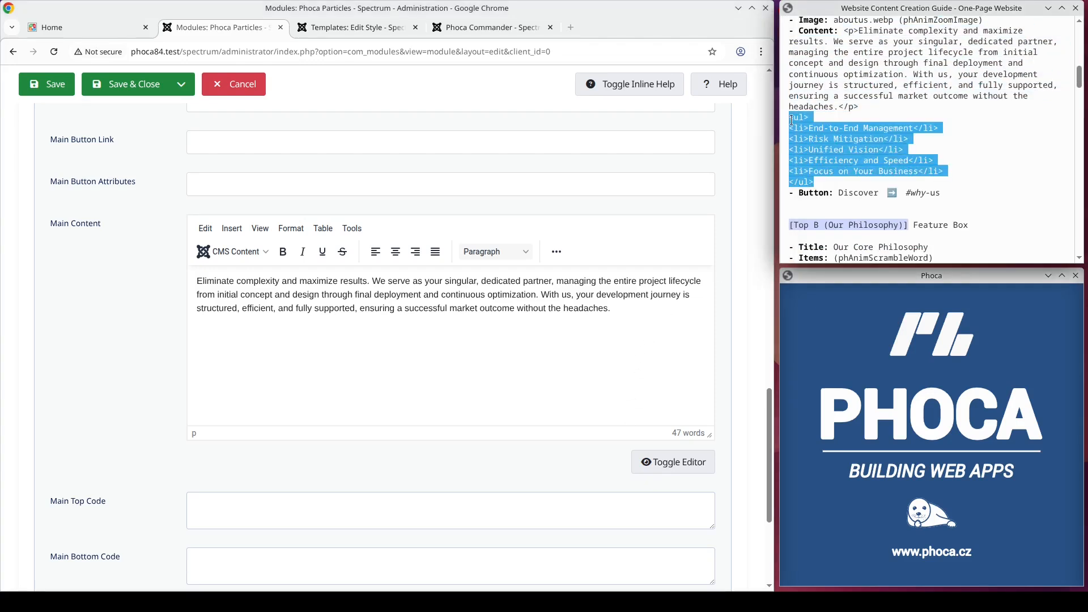
left_click(658, 467)
left_click(526, 246)
key("ctrl+v")
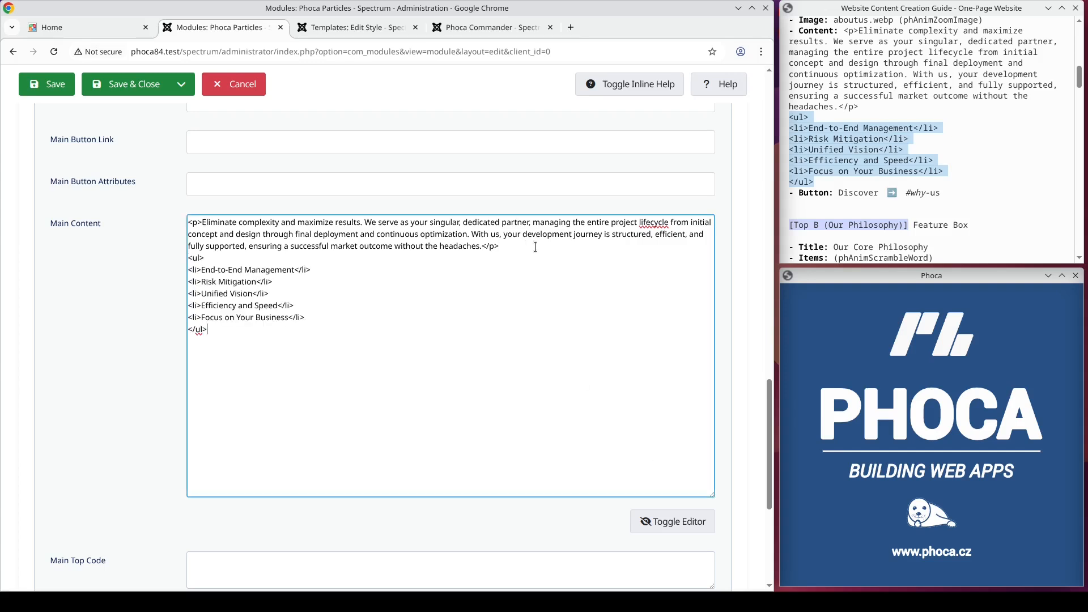
Step: Set the main button's title to Discover and its link to #why-us
left_click(660, 523)
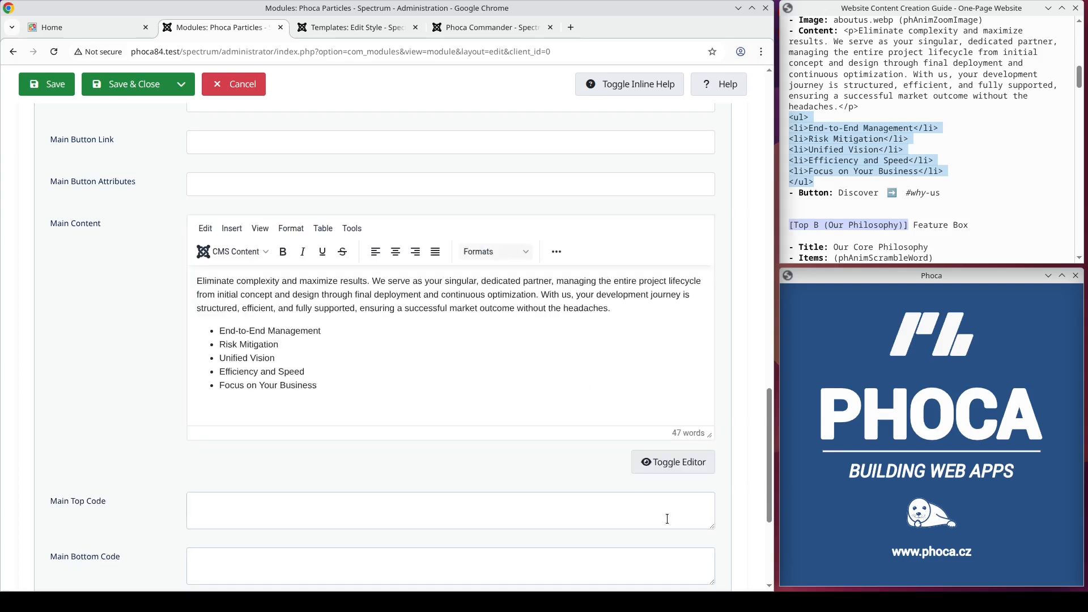
scroll(399, 439, "up", 3)
left_click(248, 236)
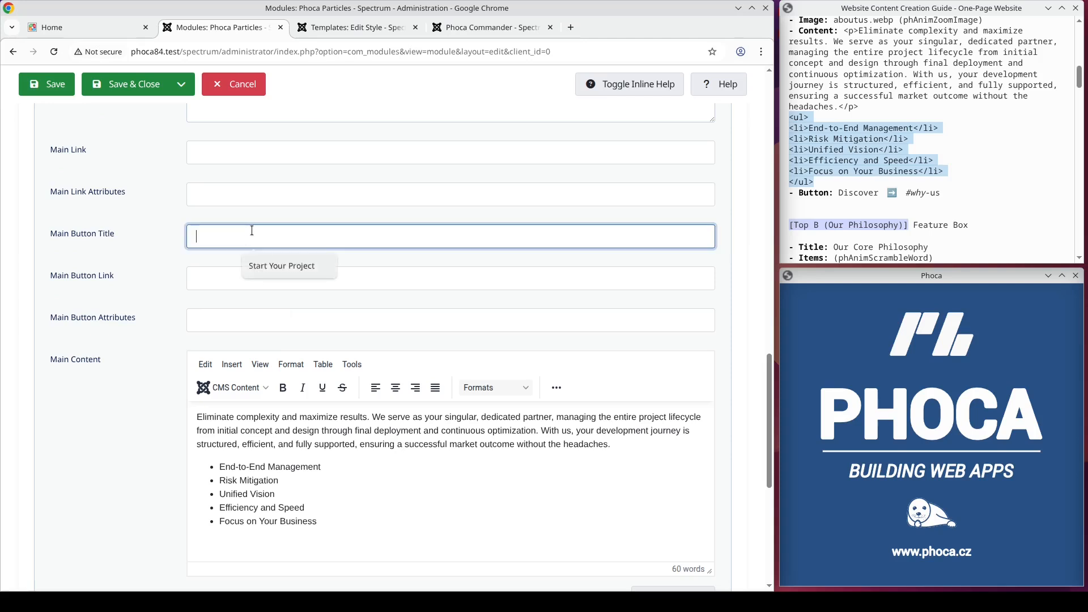
type("Discover")
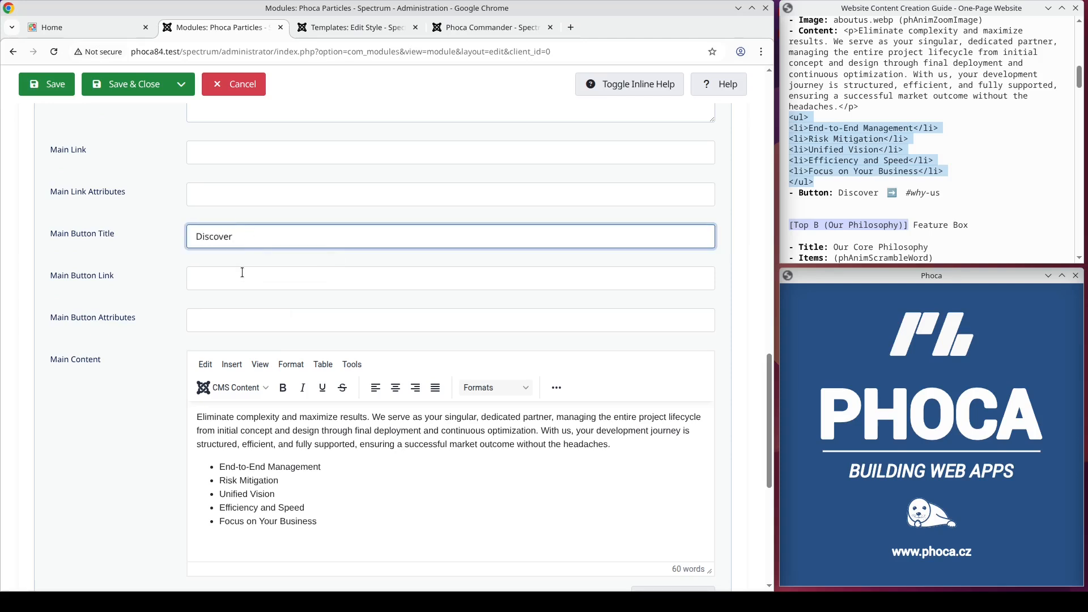
left_click(242, 276)
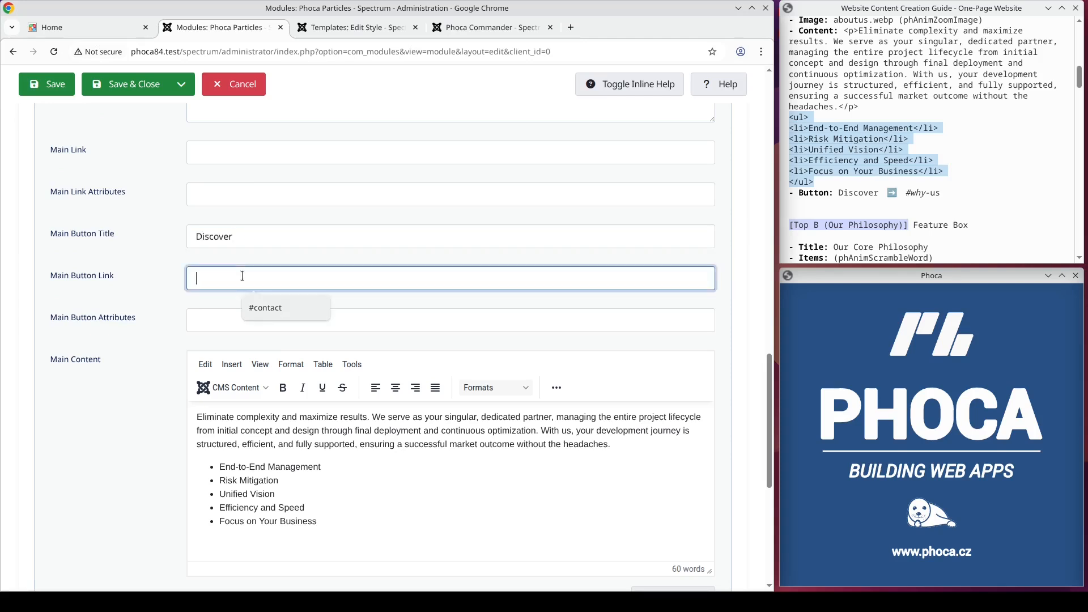
key("BackSpace")
type("why-us")
Step: Copy phAnimZoomImage from the guide, paste it as the Main Image Animation, and save the module
scroll(249, 275, "up", 12)
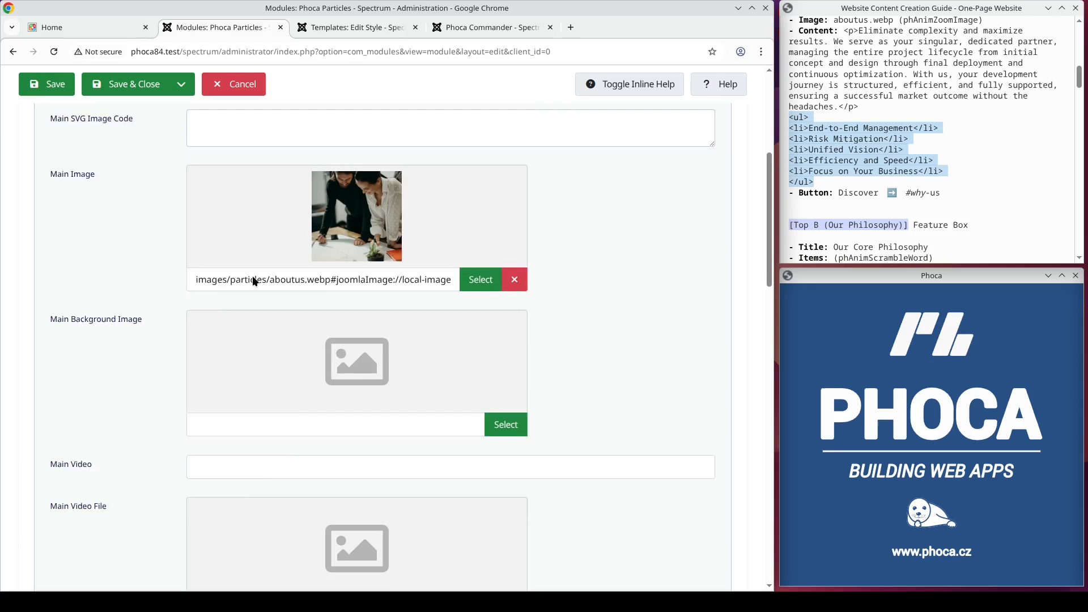
scroll(253, 276, "up", 5)
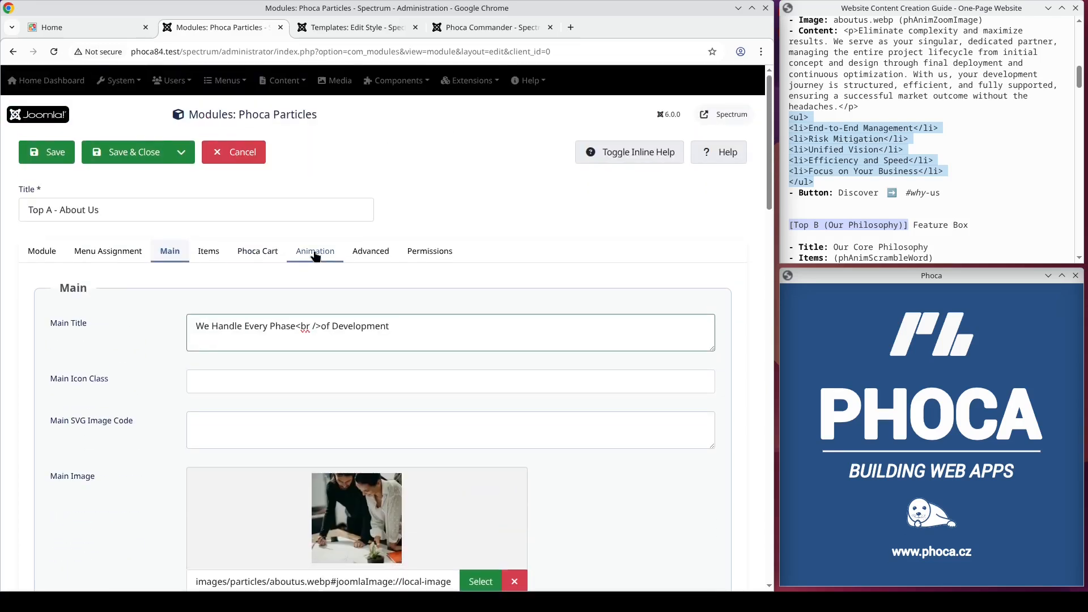
left_click(315, 256)
scroll(962, 129, "up", 4)
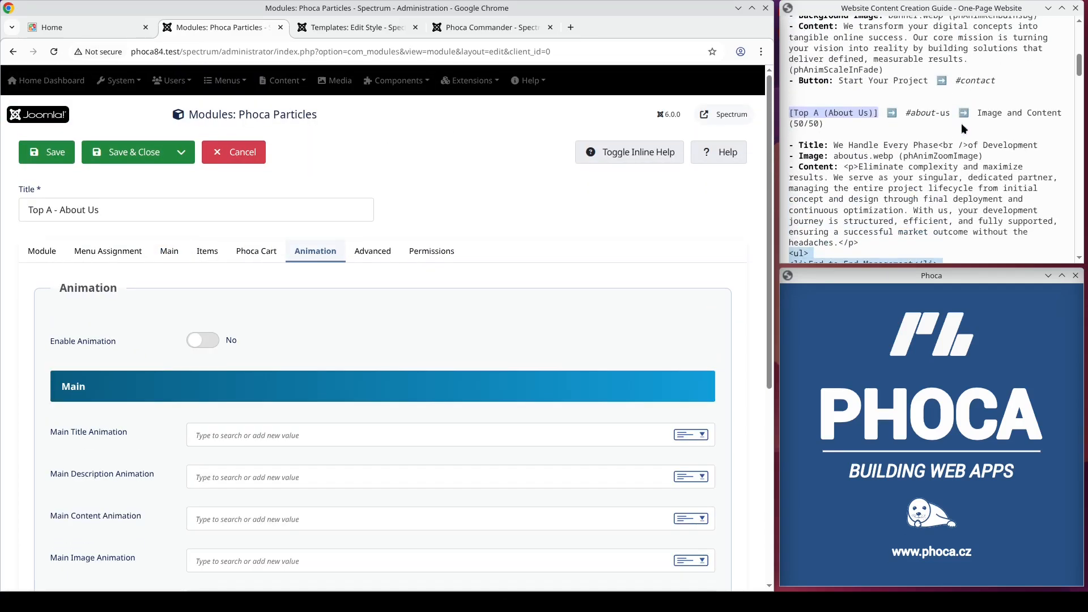
double_click(942, 157)
key("ctrl+c")
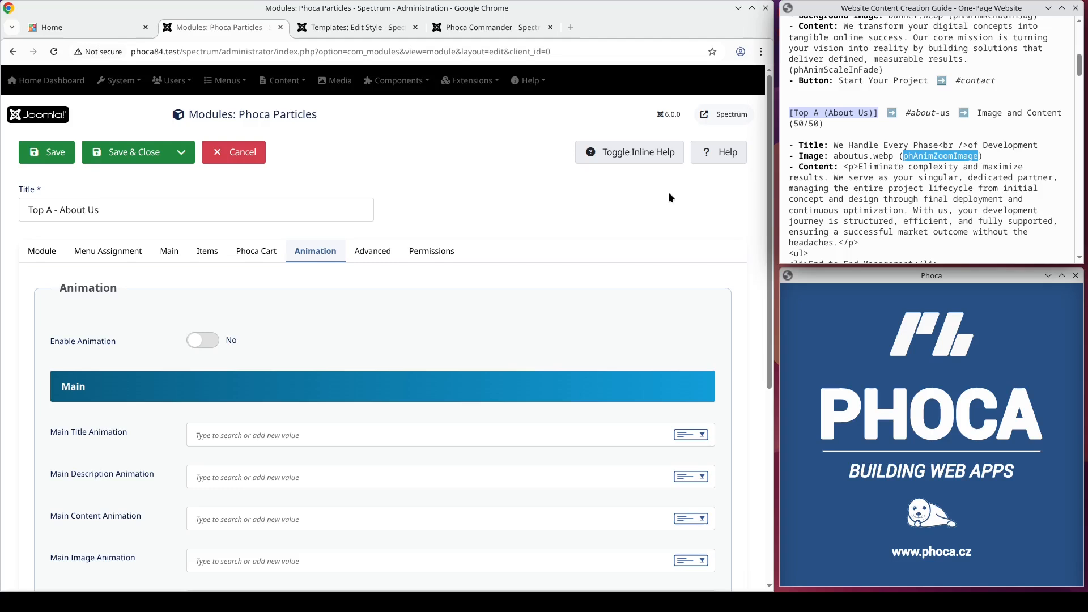
scroll(366, 287, "down", 3)
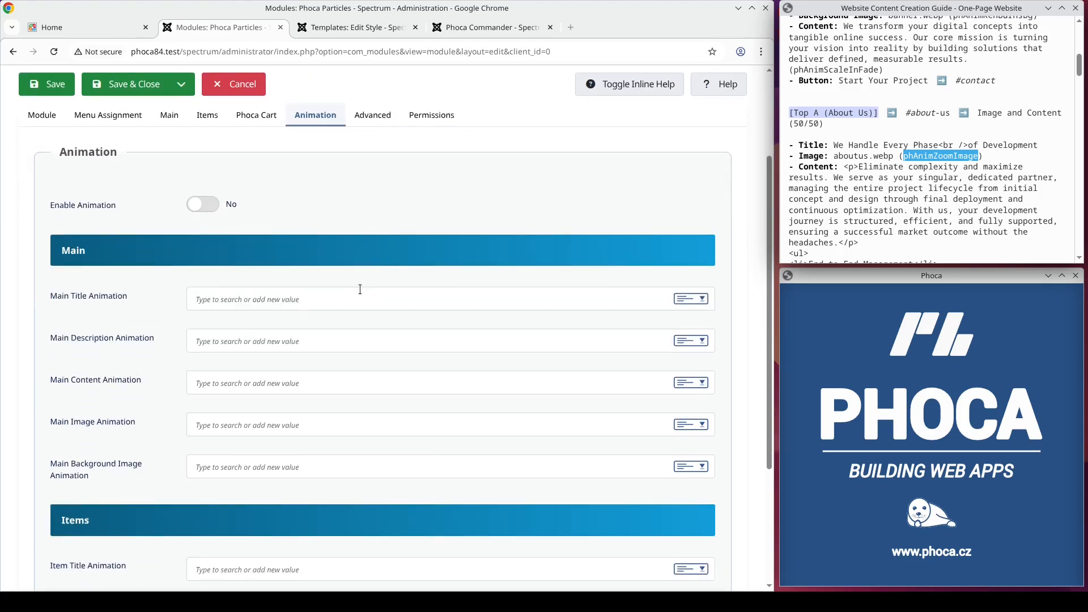
left_click(238, 425)
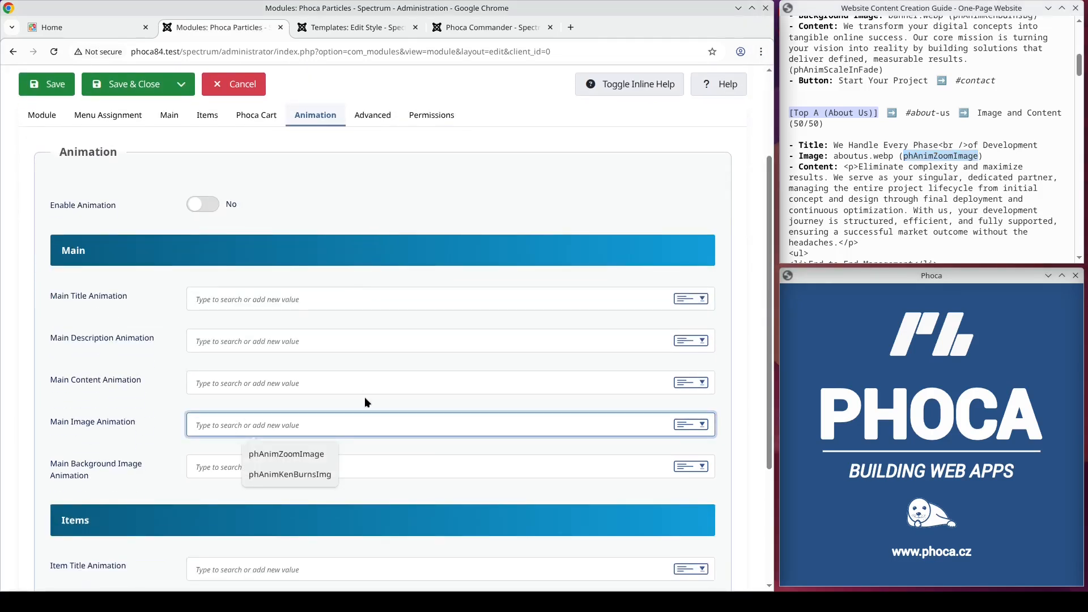
key("ctrl+v")
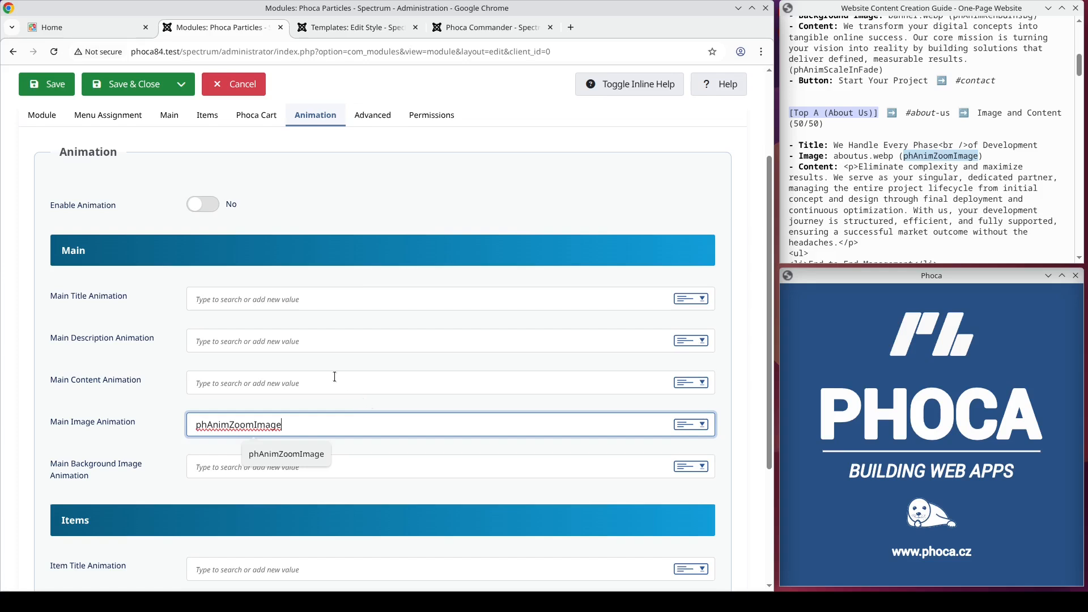
left_click(52, 85)
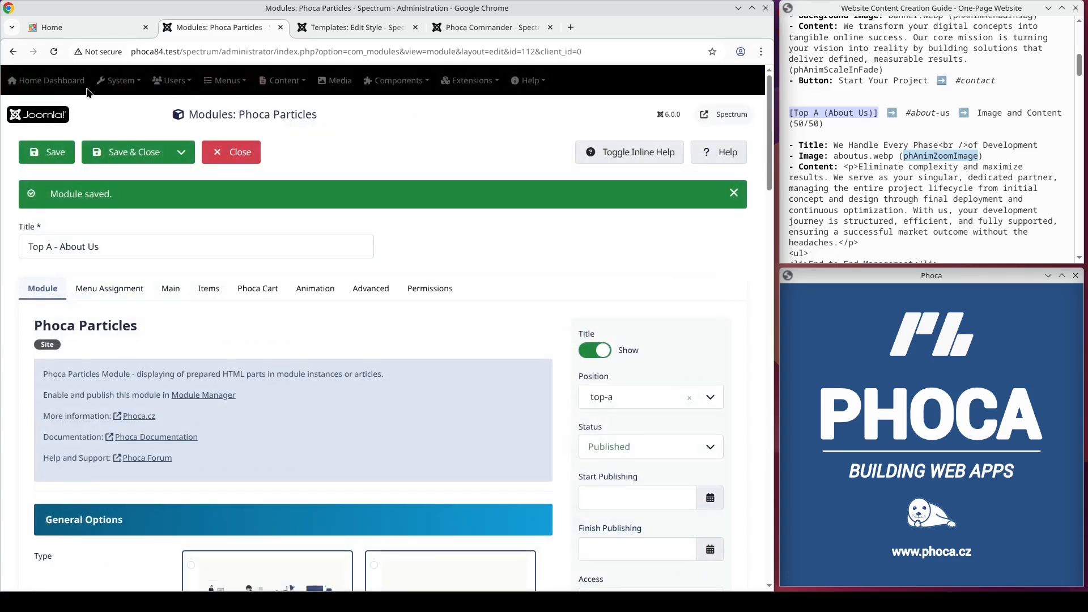
Step: Examine the top-a container's ID in the template style's website layout and save the style
left_click(346, 26)
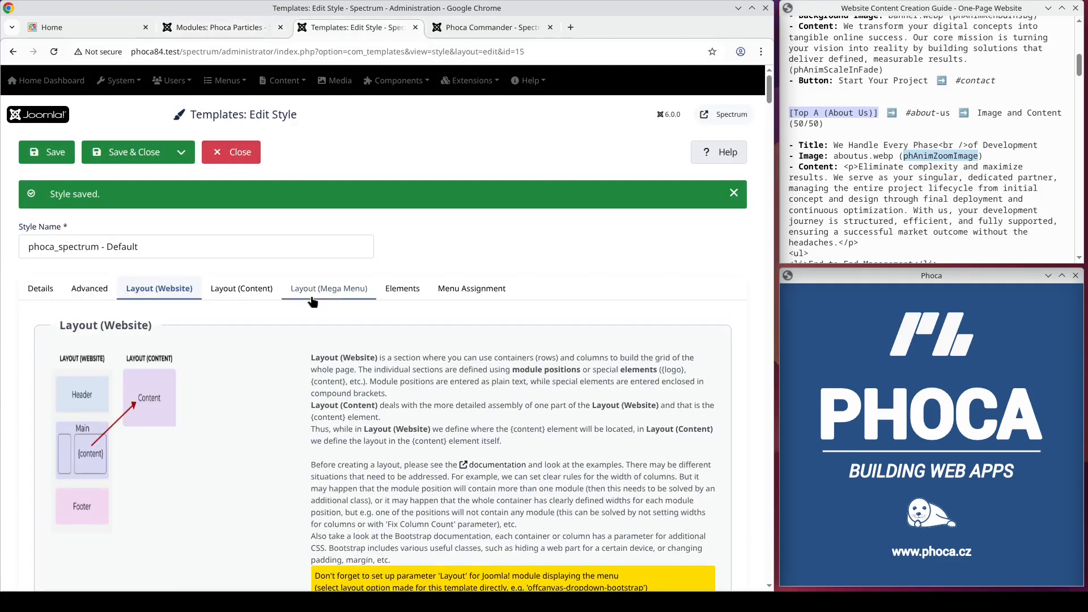
scroll(309, 305, "down", 10)
scroll(310, 302, "down", 5)
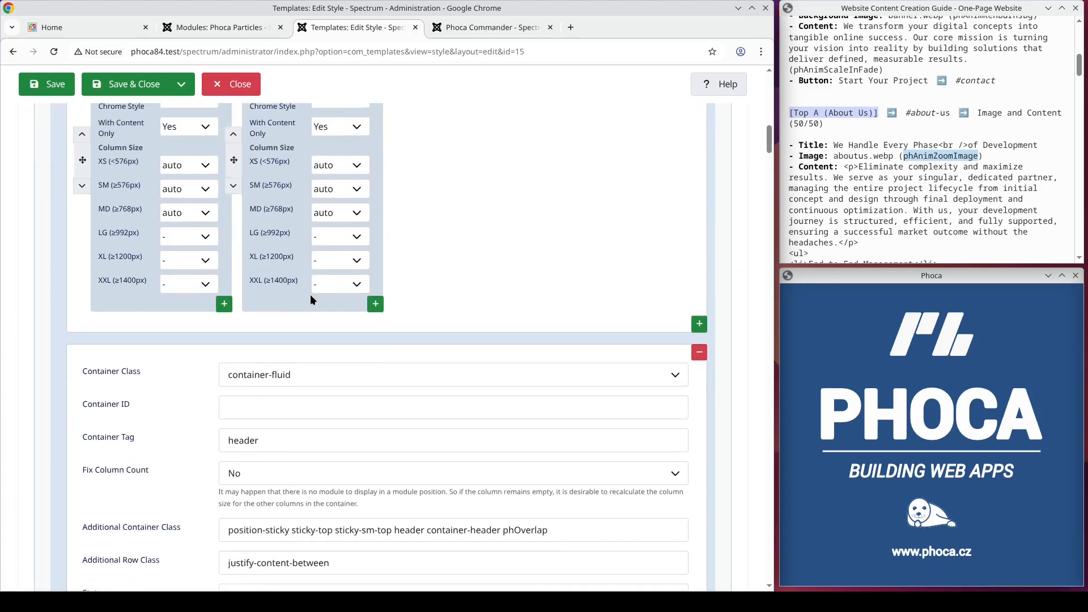
scroll(312, 295, "down", 10)
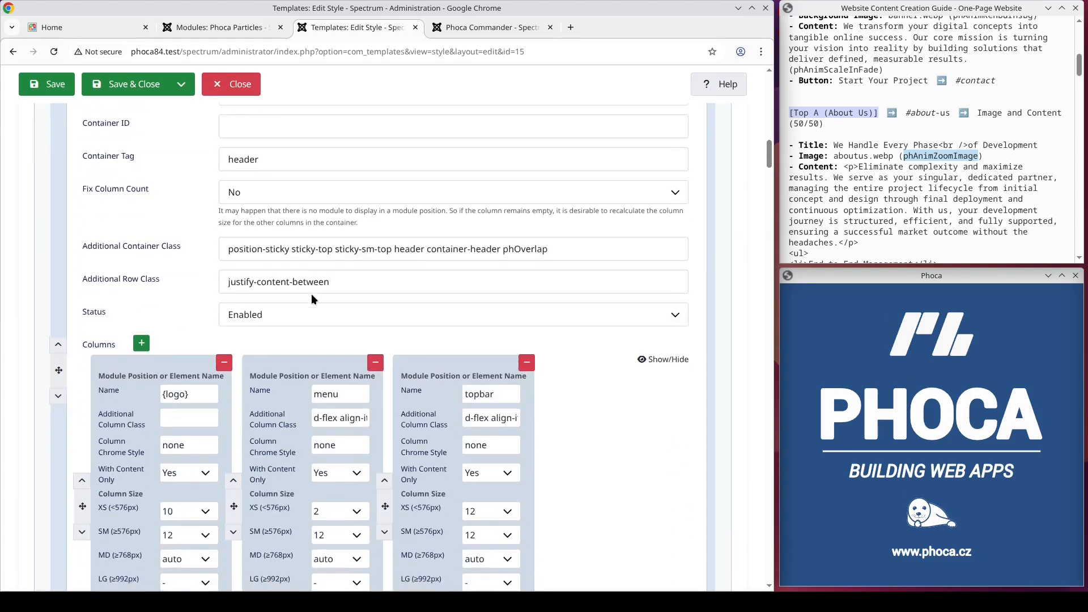
scroll(310, 293, "down", 10)
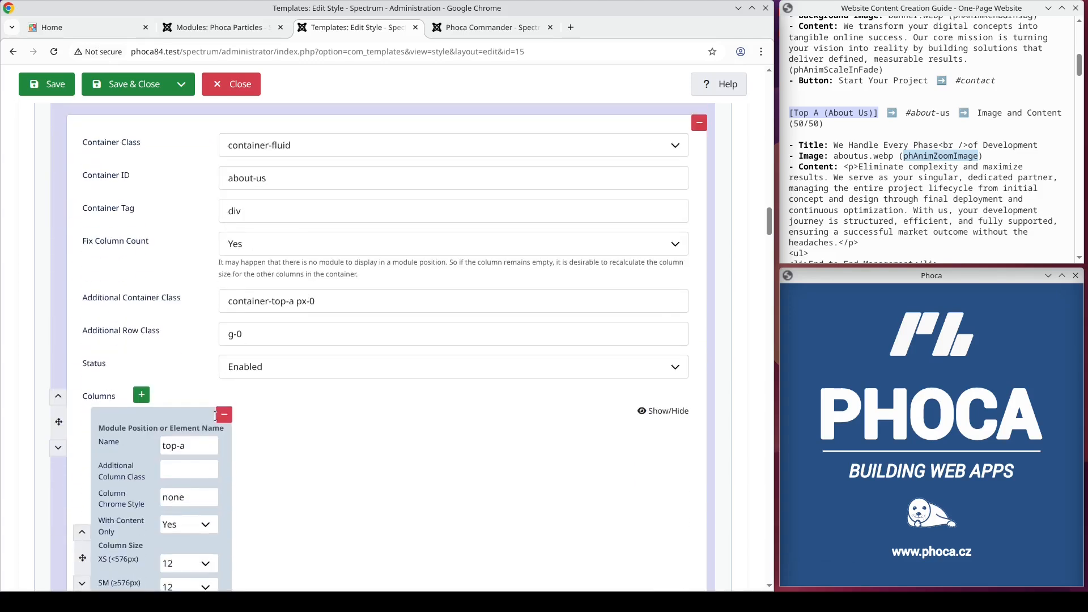
triple_click(247, 178)
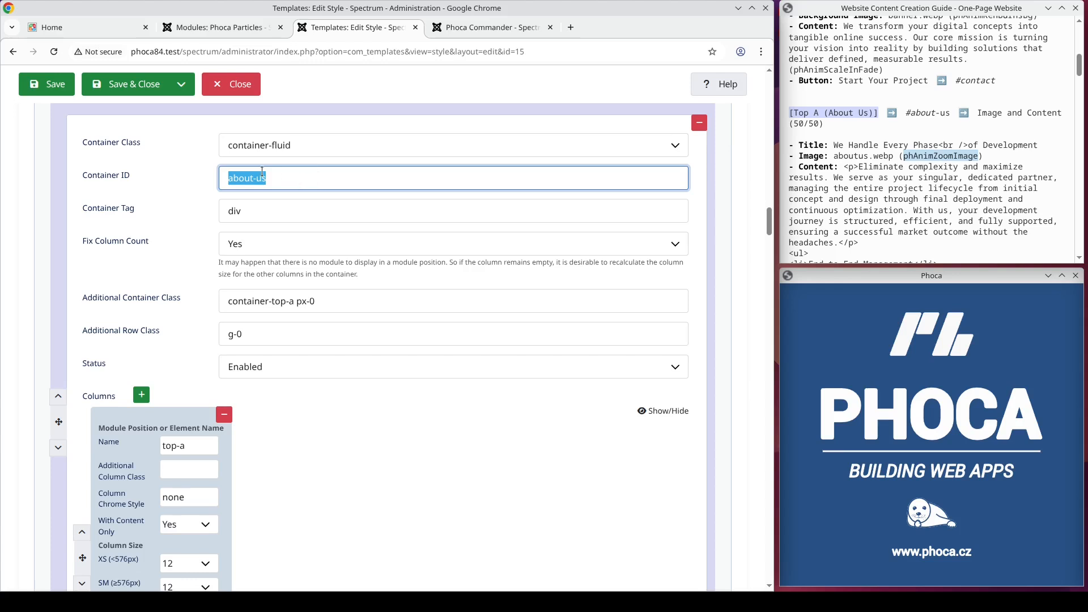
left_click(61, 85)
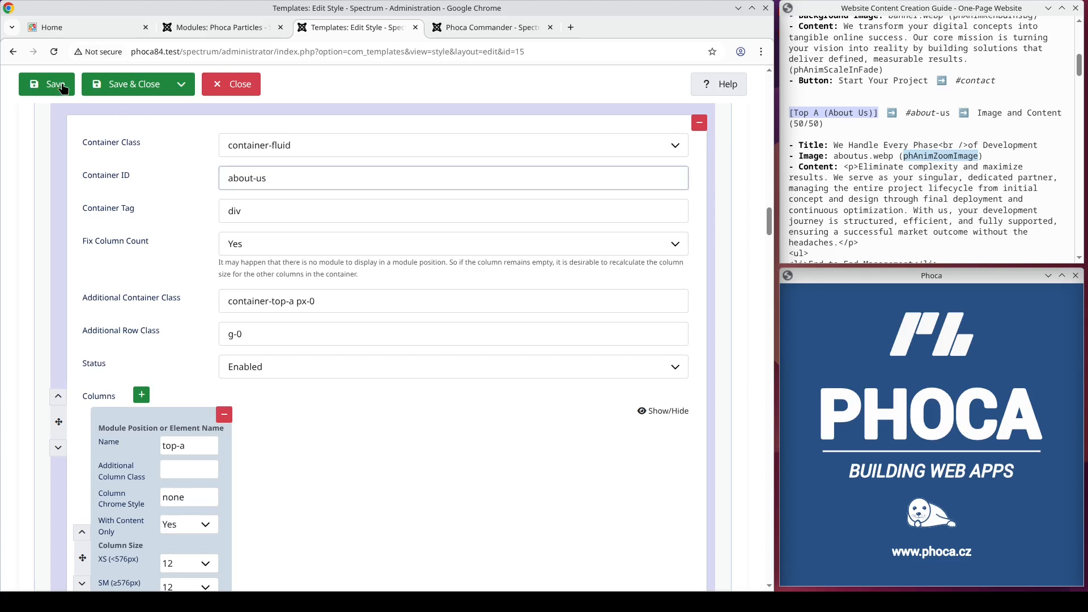
Step: Reload the site's home page and view the About Us section through its menu link
left_click(102, 30)
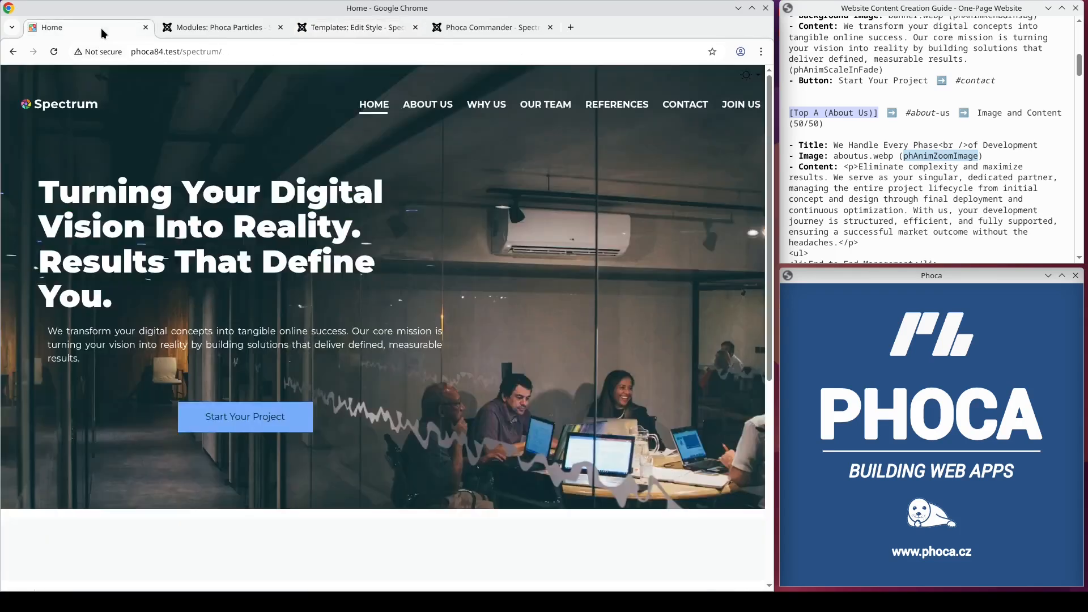
left_click(71, 105)
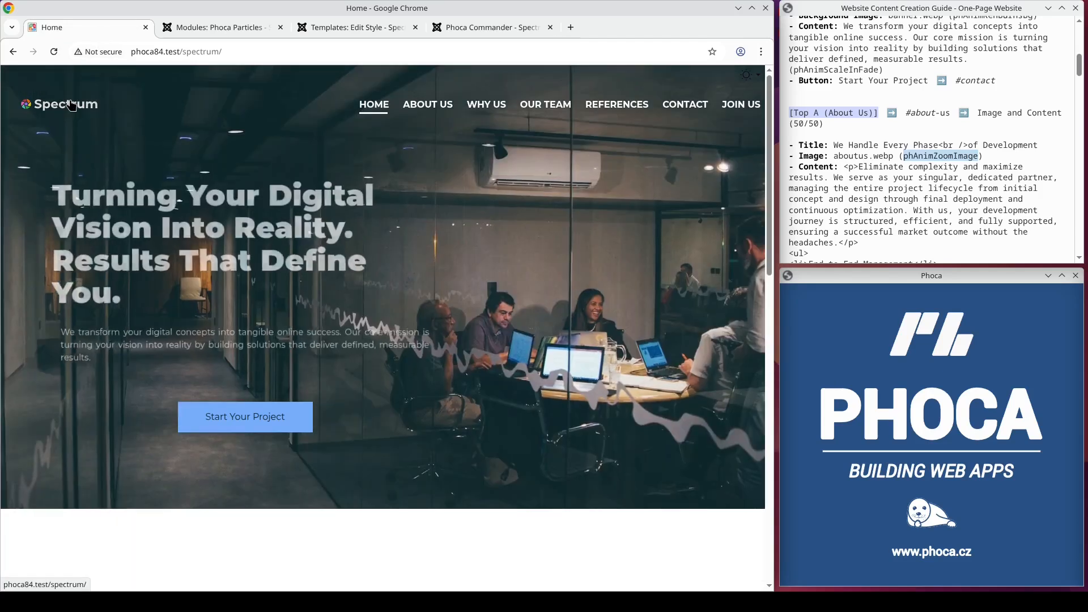
scroll(150, 208, "down", 5)
scroll(149, 201, "down", 2)
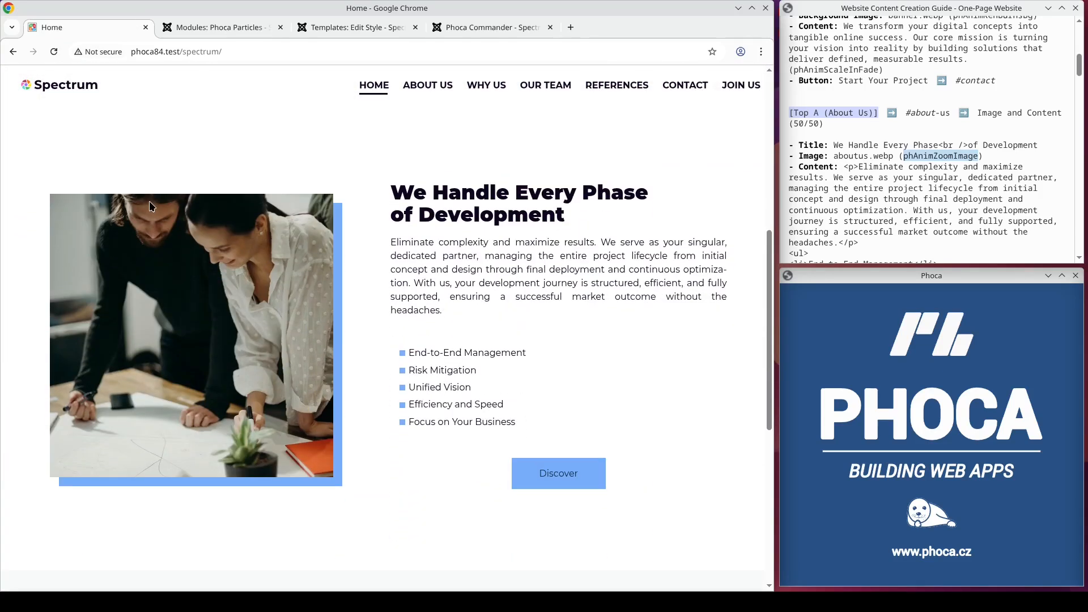
scroll(148, 197, "up", 7)
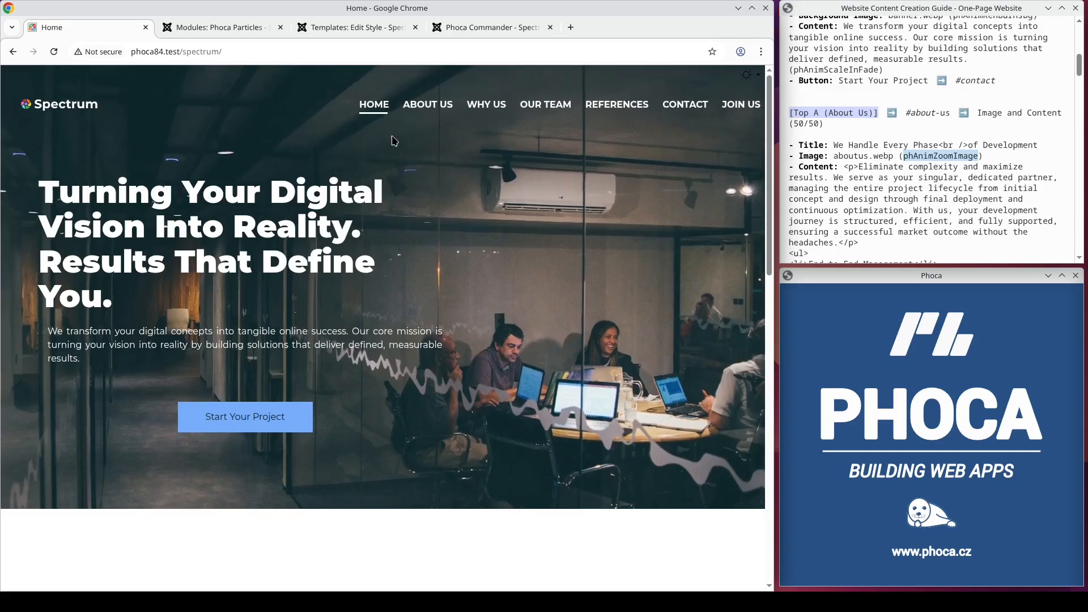
left_click(426, 104)
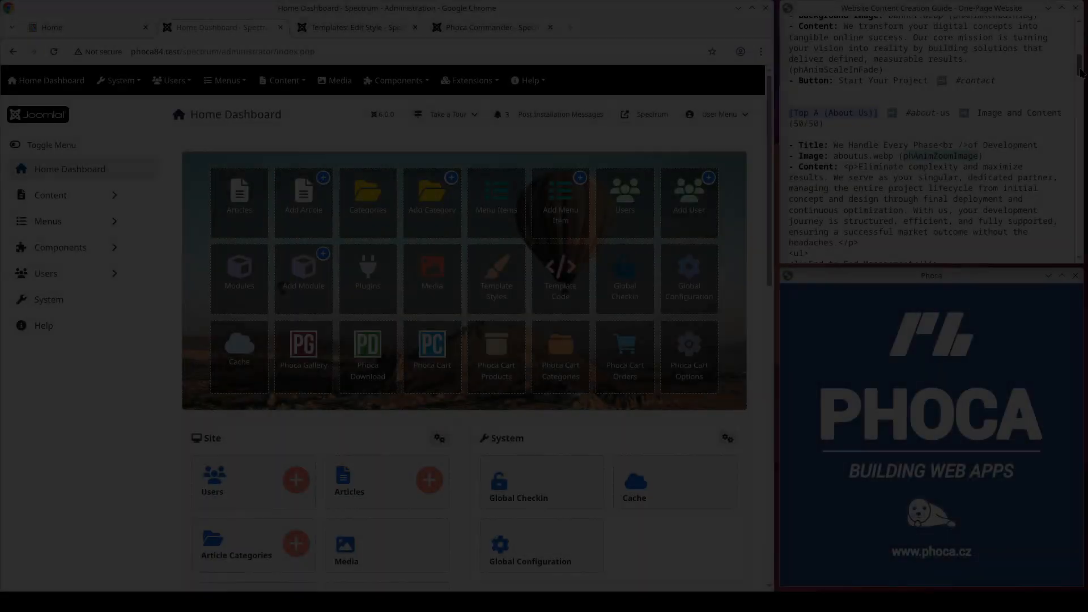
Step: Create a new Phoca Particles site module titled Top B - Our Philosophy
left_click_drag(1079, 70, 1082, 99)
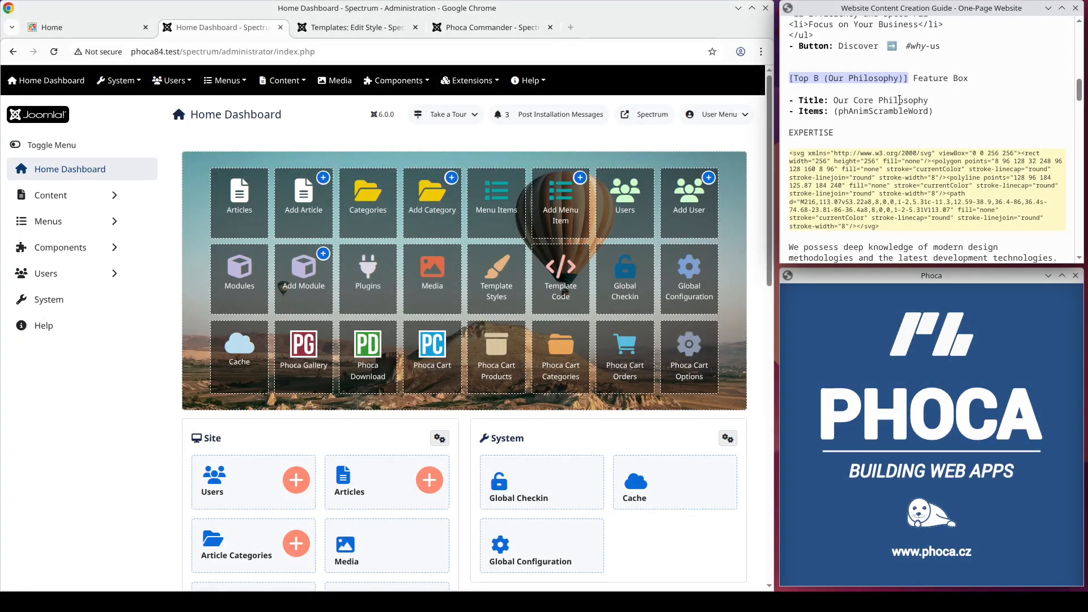
left_click(446, 89)
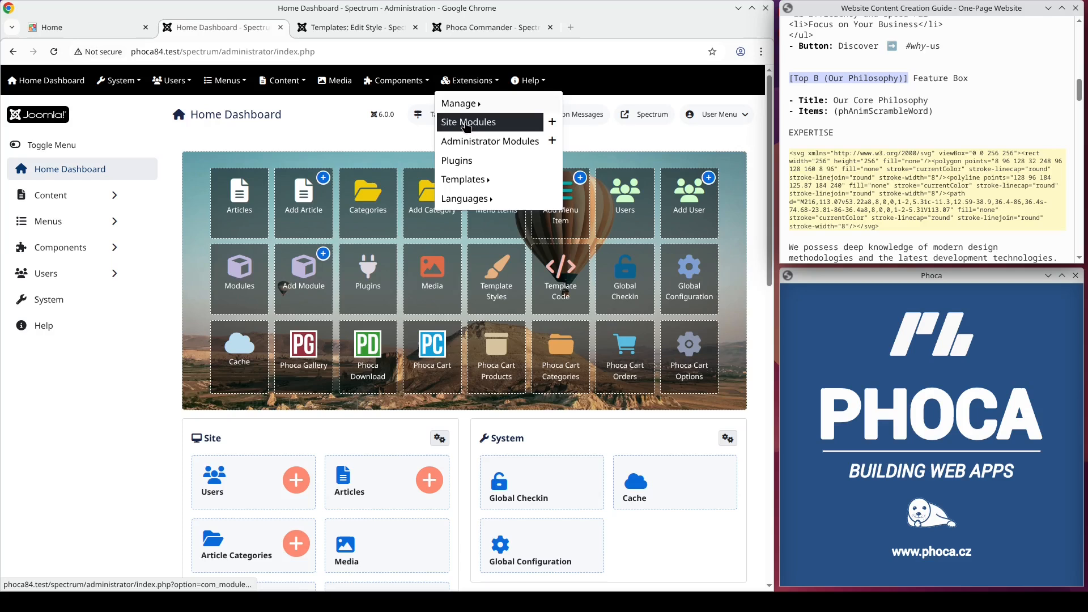
left_click(465, 126)
left_click(215, 154)
type("particles")
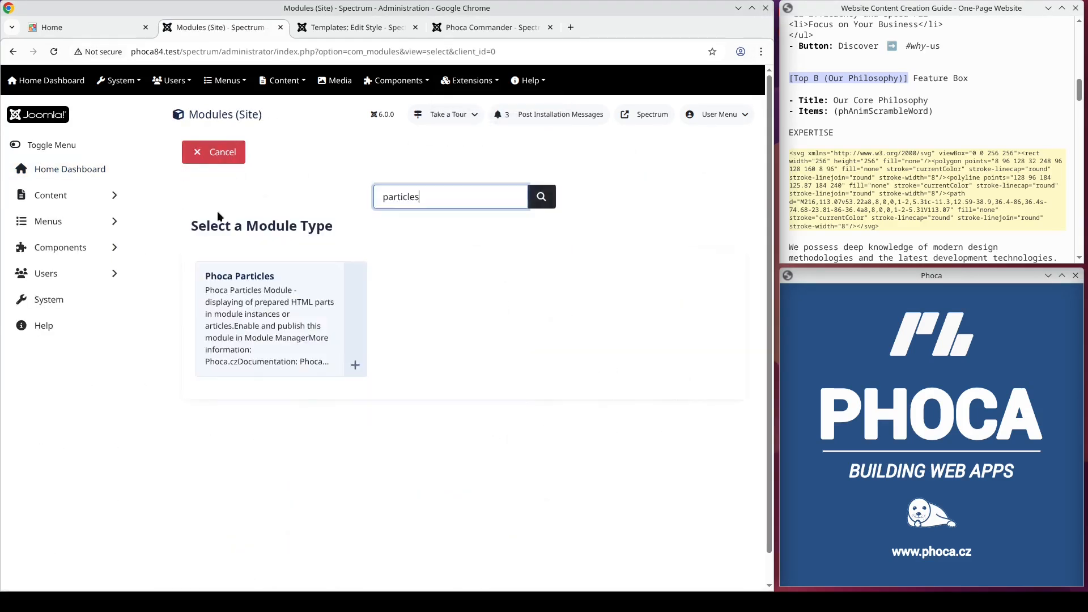
left_click(250, 306)
left_click(201, 212)
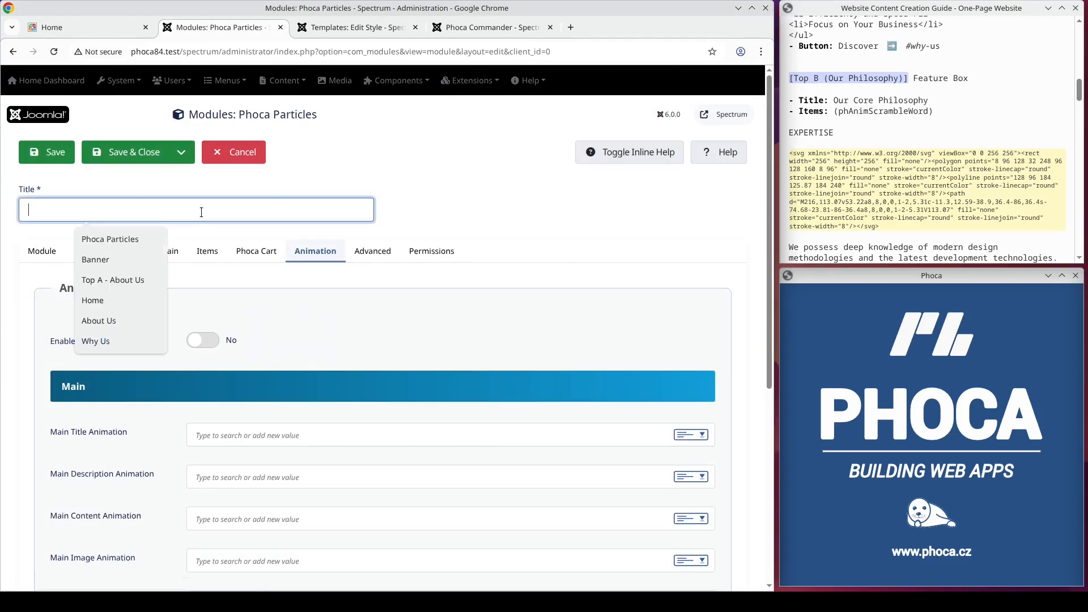
type("Top B - Our Philosophy")
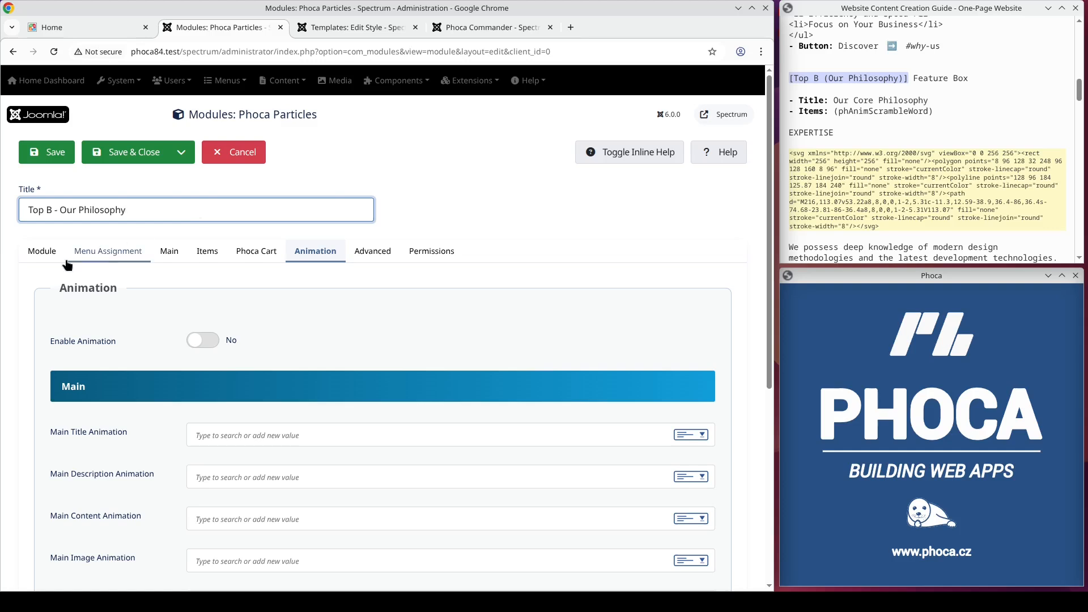
Step: Assign the module to the top-b position
left_click(37, 253)
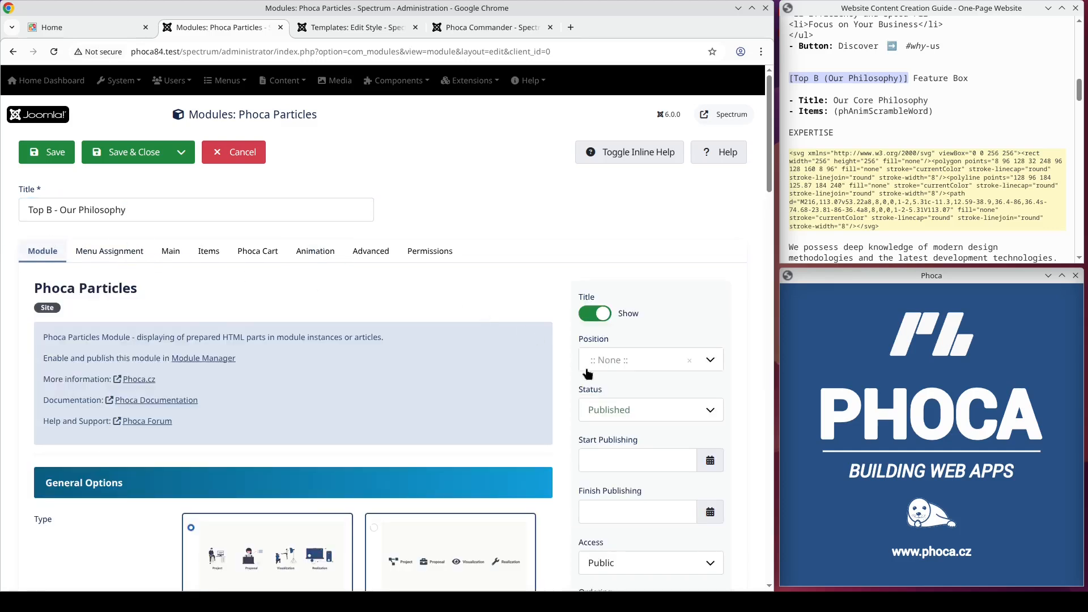
left_click(619, 360)
type("top-b")
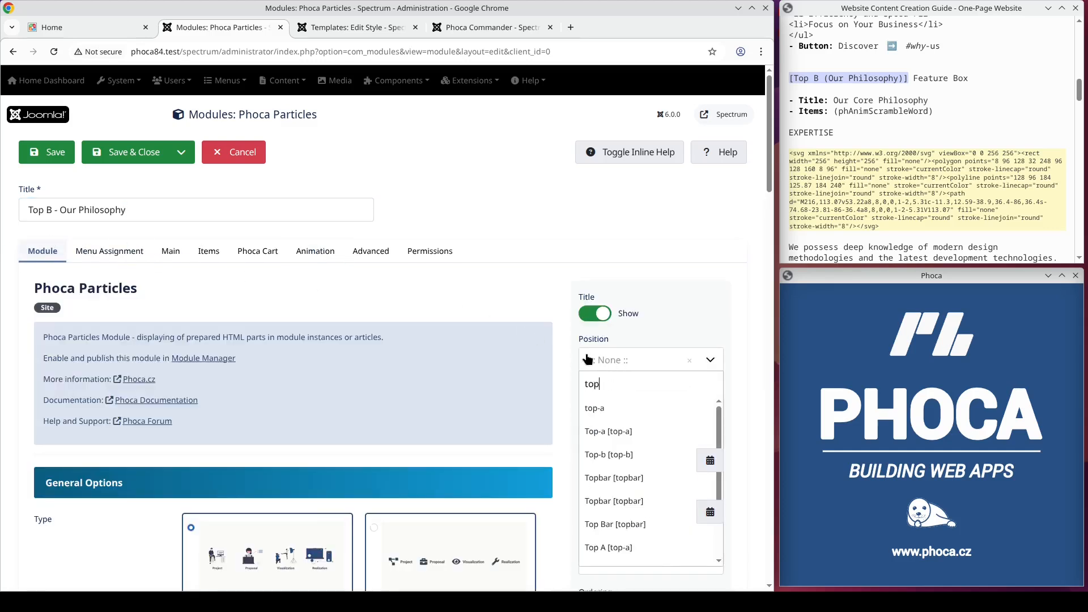
key("Return")
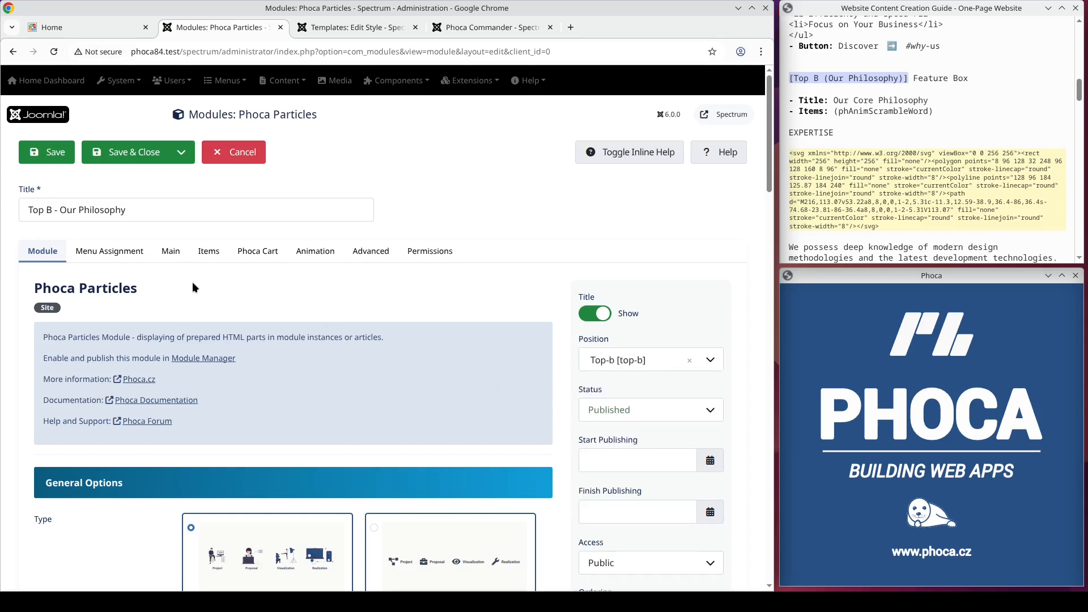
left_click(110, 251)
left_click(53, 257)
scroll(397, 351, "down", 3)
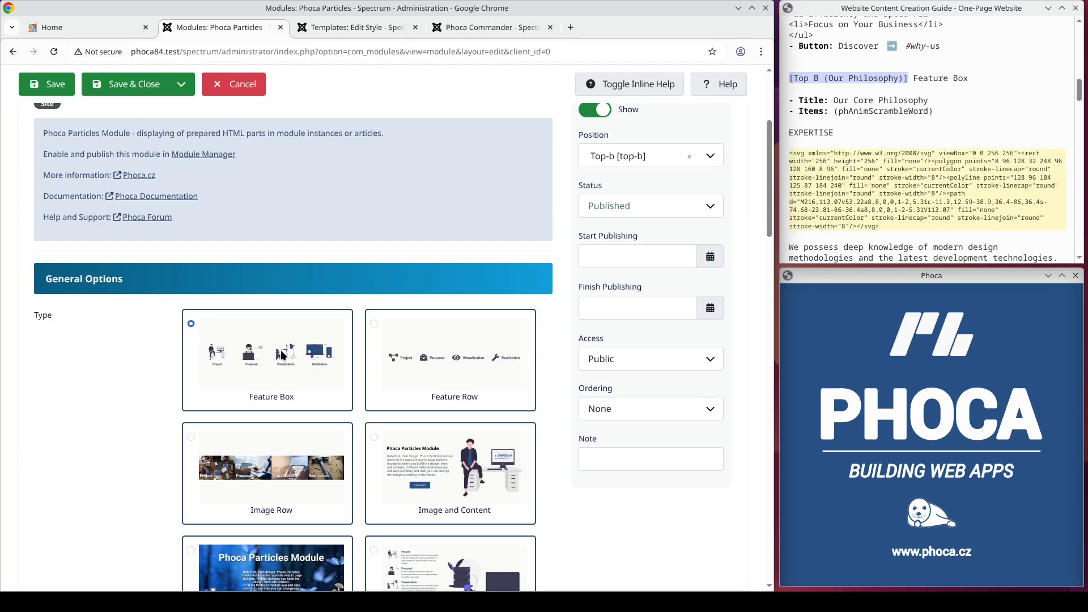
scroll(282, 356, "up", 5)
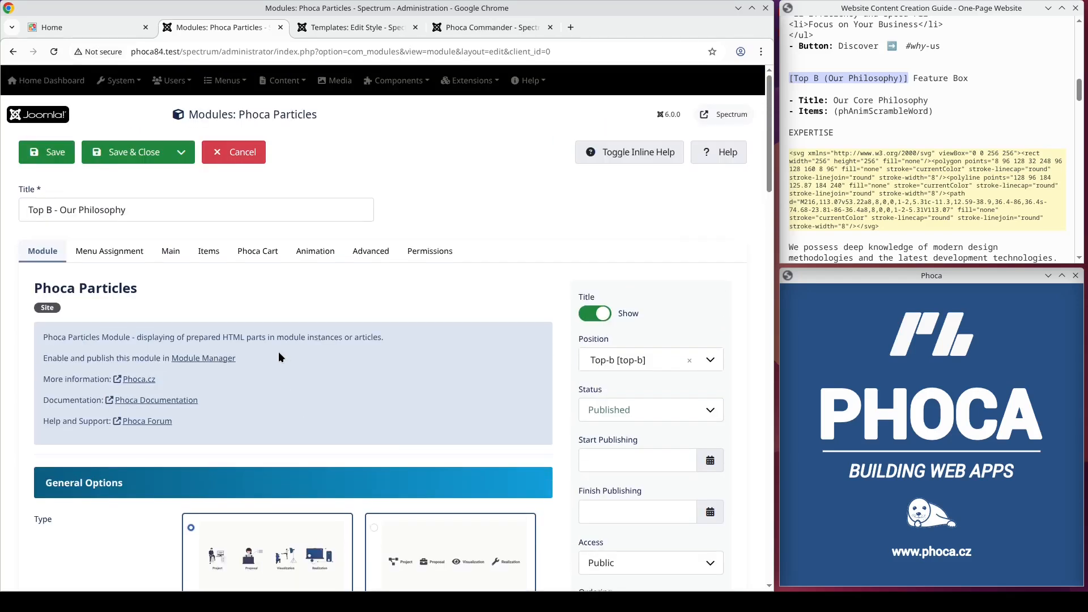
Step: Copy Our Core Philosophy from the guide and paste it as the module's Main Title
left_click(170, 251)
left_click_drag(928, 101, 835, 100)
key("ctrl+c")
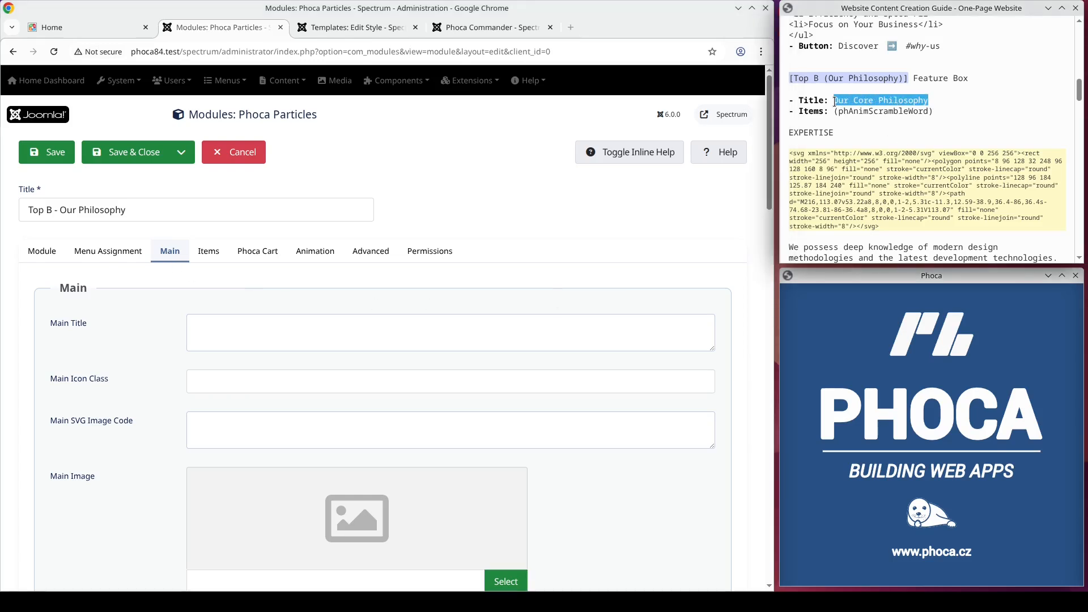
left_click(213, 326)
key("ctrl+v")
left_click(328, 256)
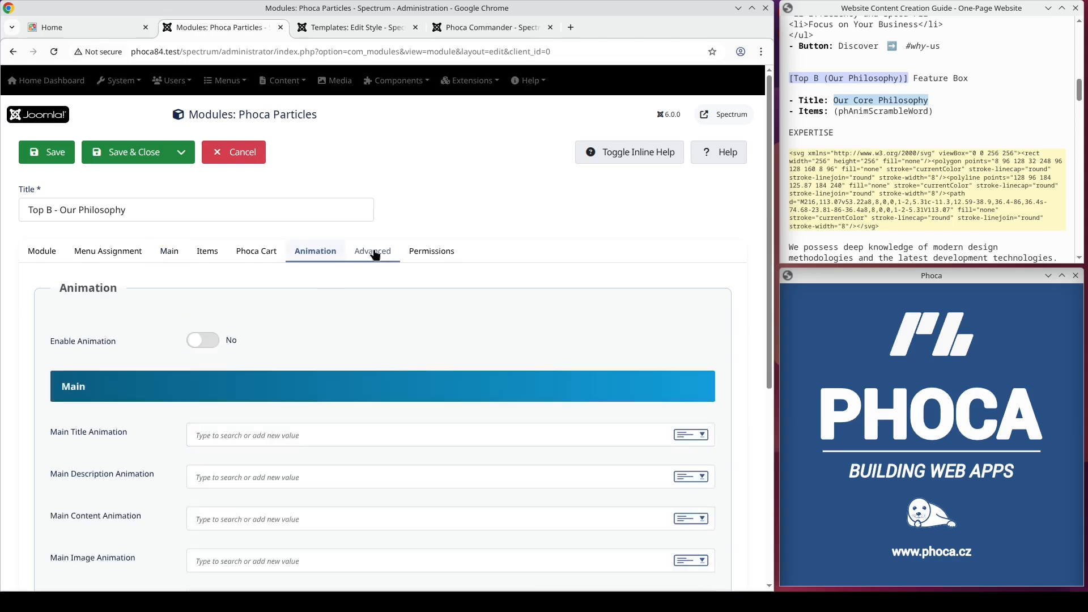
Step: Copy phAnimScrambleWord from the guide and paste it as the Item Title Animation
double_click(885, 110)
key("ctrl+c")
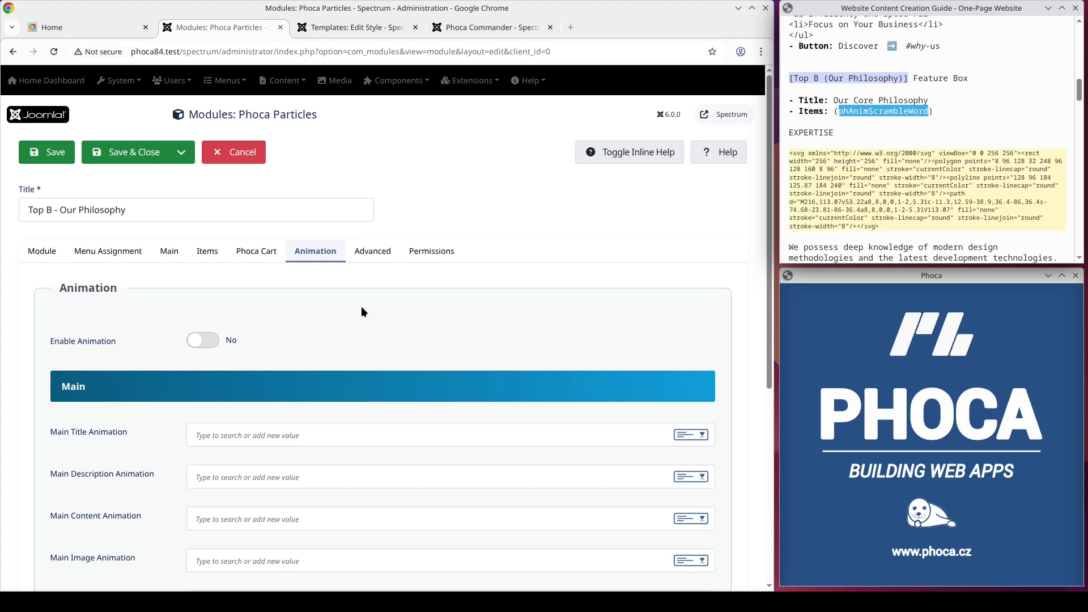
scroll(361, 312, "down", 5)
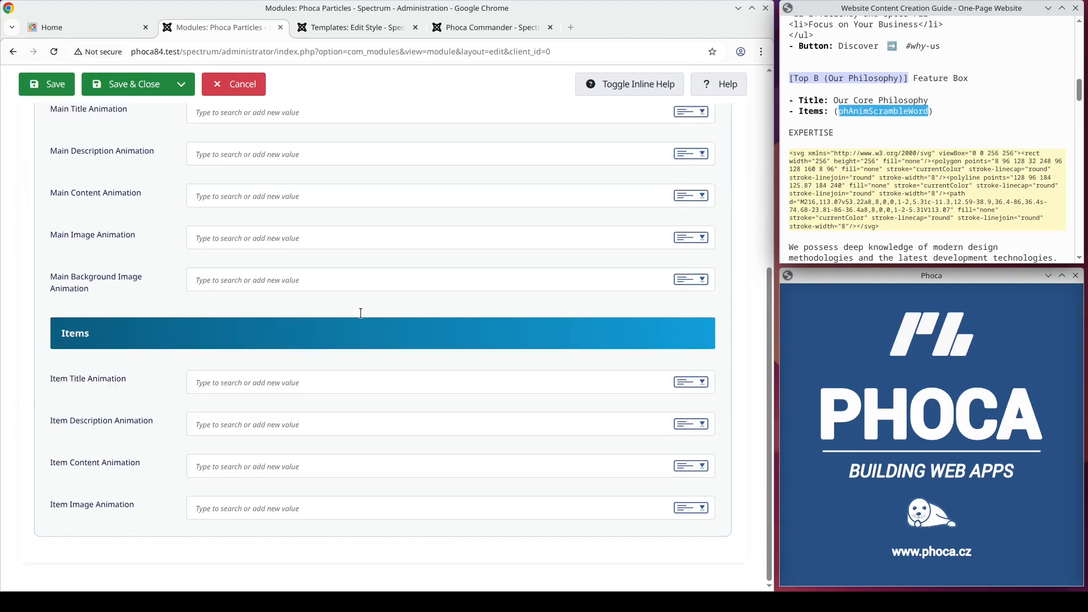
left_click(238, 383)
key("ctrl+v")
scroll(355, 366, "up", 7)
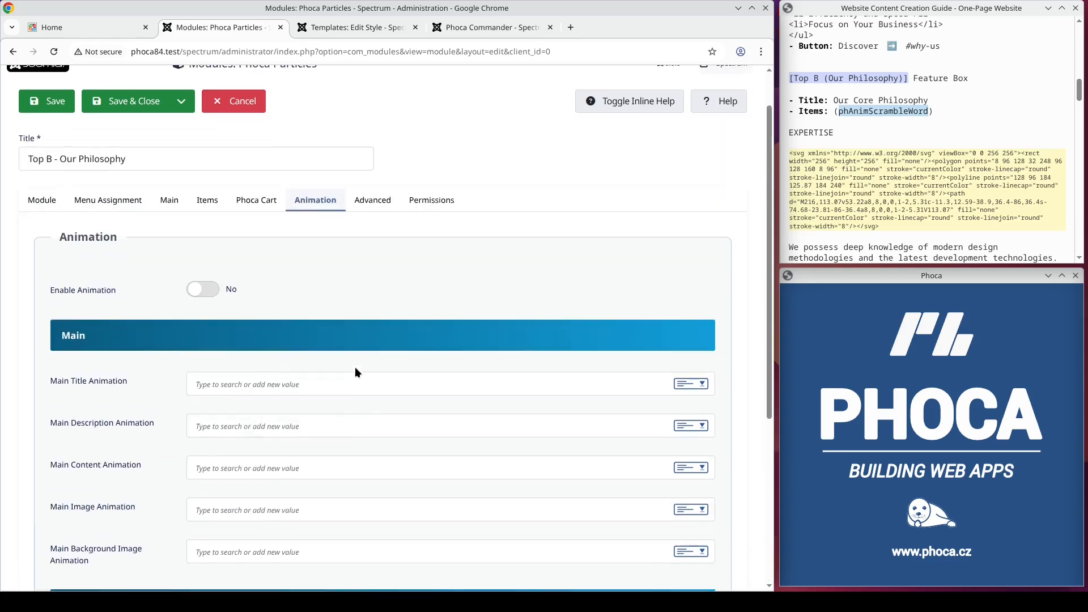
Step: Add a first item to the module and paste EXPERTISE from the guide as its title
left_click(209, 256)
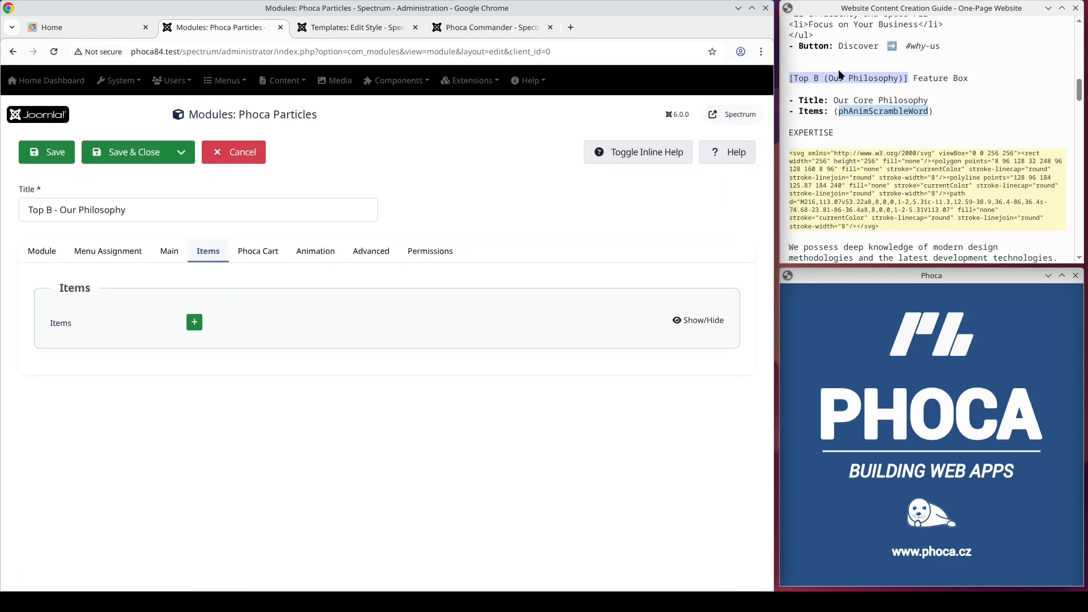
left_click(800, 133)
double_click(800, 132)
key("ctrl+c")
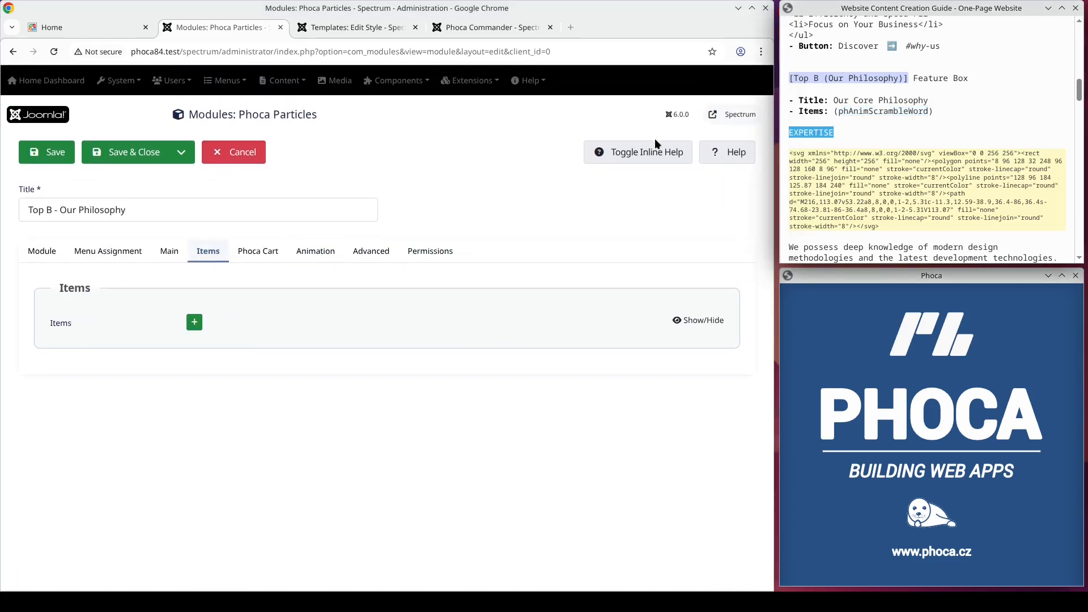
left_click(201, 323)
left_click(373, 376)
key("ctrl+v")
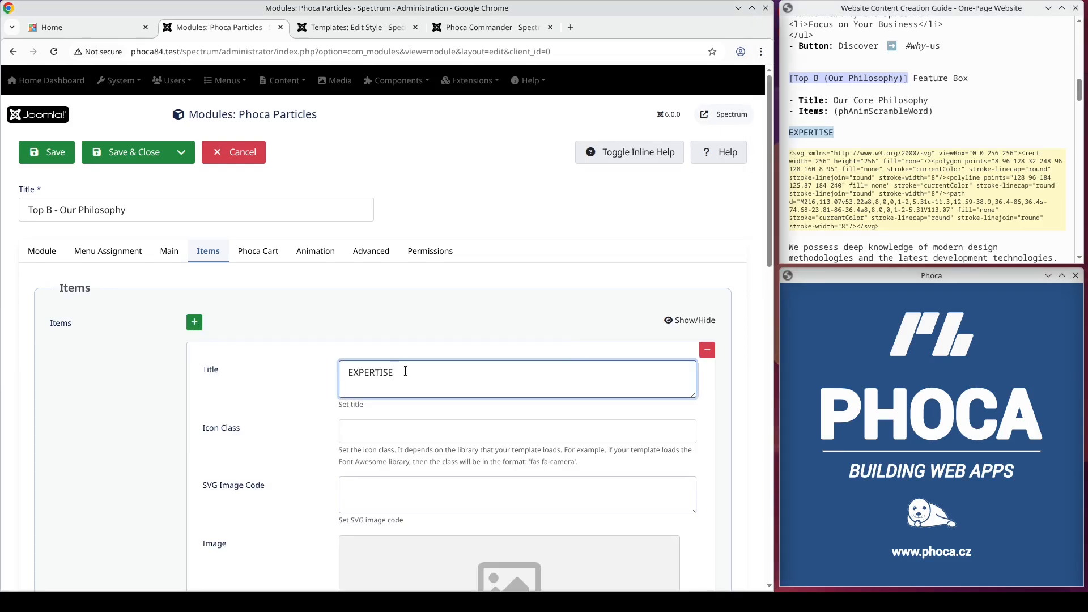
Step: Paste the EXPERTISE item's SVG image code and description from the guide
left_click_drag(881, 228, 790, 157)
key("ctrl+c")
scroll(366, 279, "down", 3)
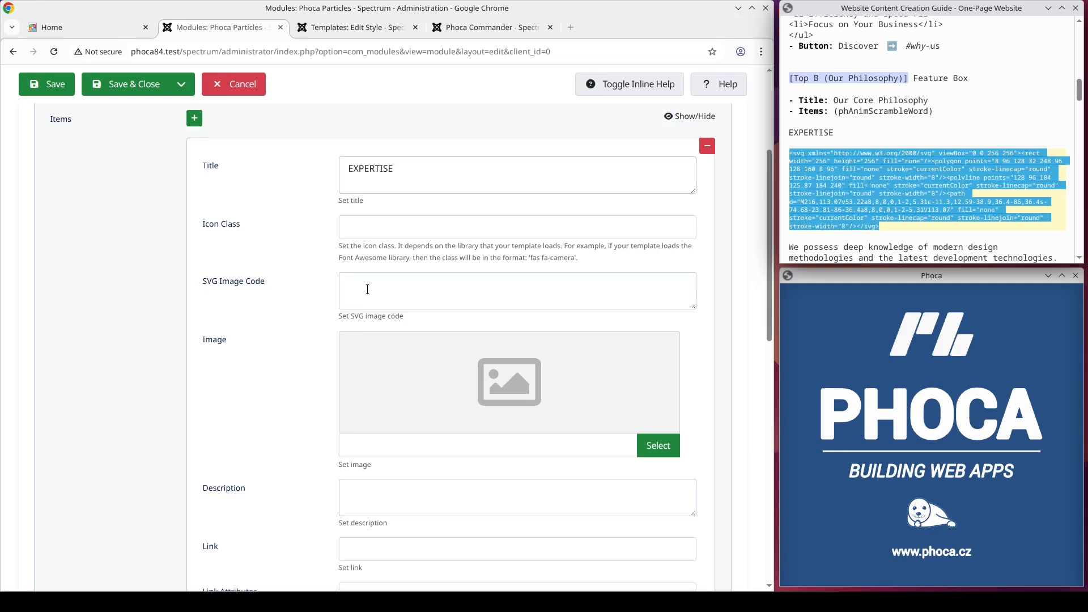
left_click(366, 279)
key("ctrl+v")
scroll(895, 208, "down", 2)
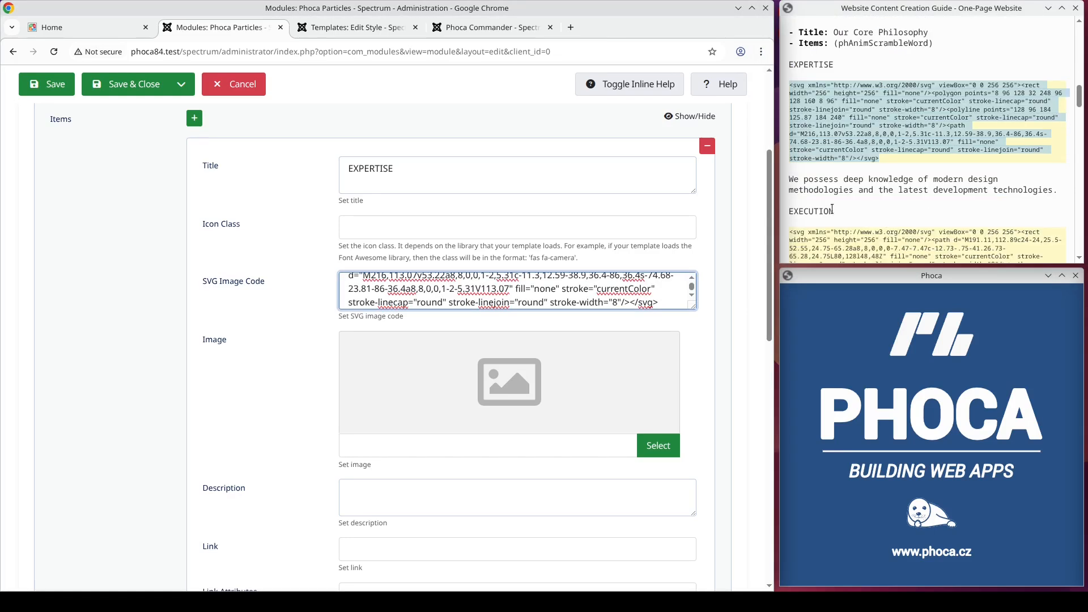
left_click_drag(1059, 191, 790, 186)
key("ctrl+c")
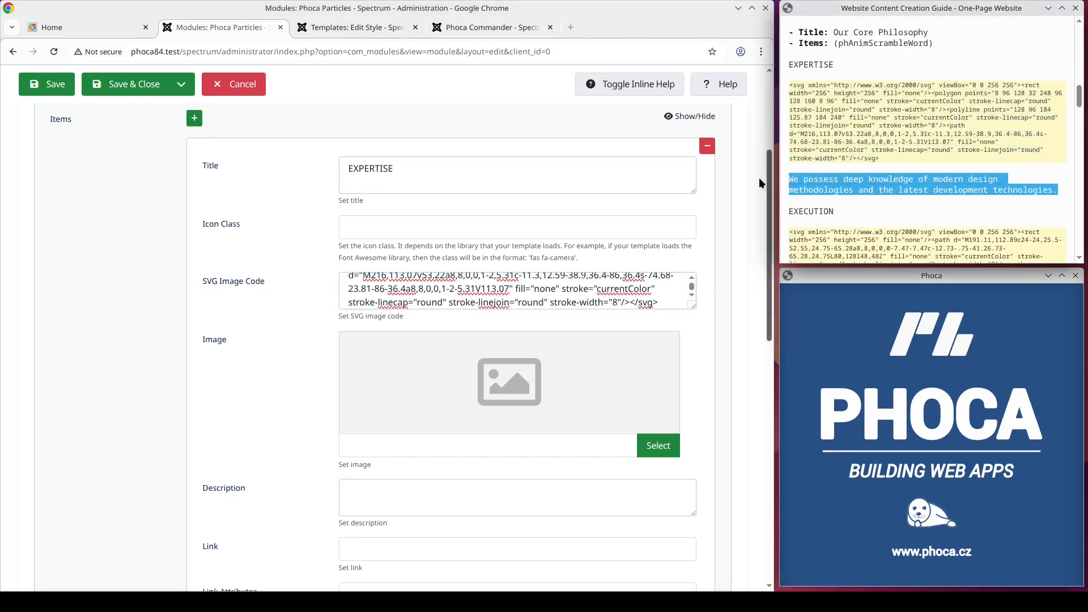
scroll(429, 273, "down", 2)
left_click(362, 357)
key("ctrl+v")
Step: Add a second item and paste EXECUTION from the guide as its title
scroll(545, 346, "down", 8)
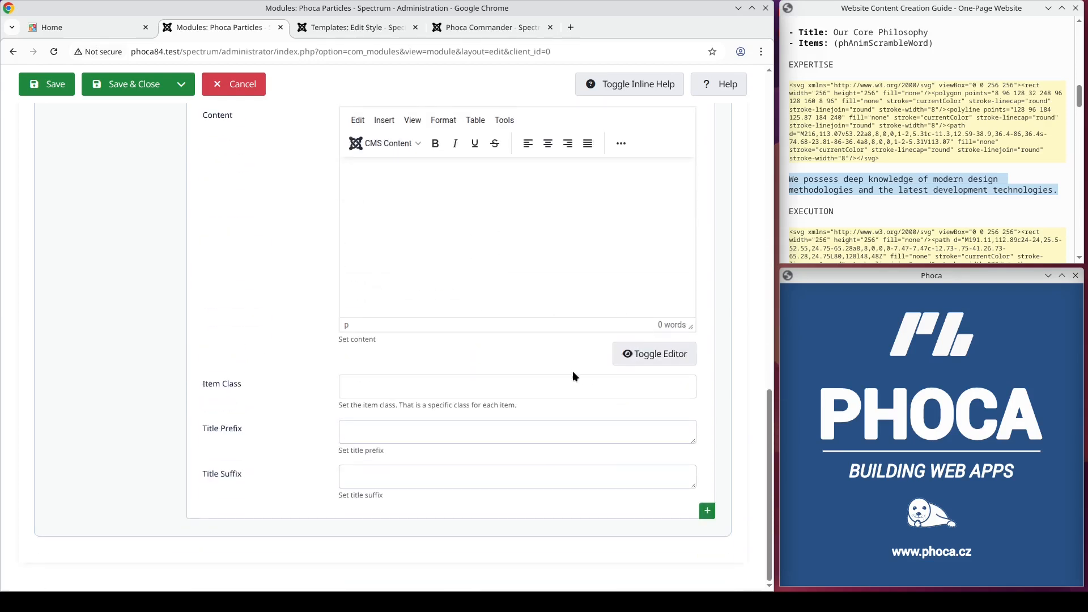
left_click(707, 511)
left_click(813, 209)
double_click(813, 210)
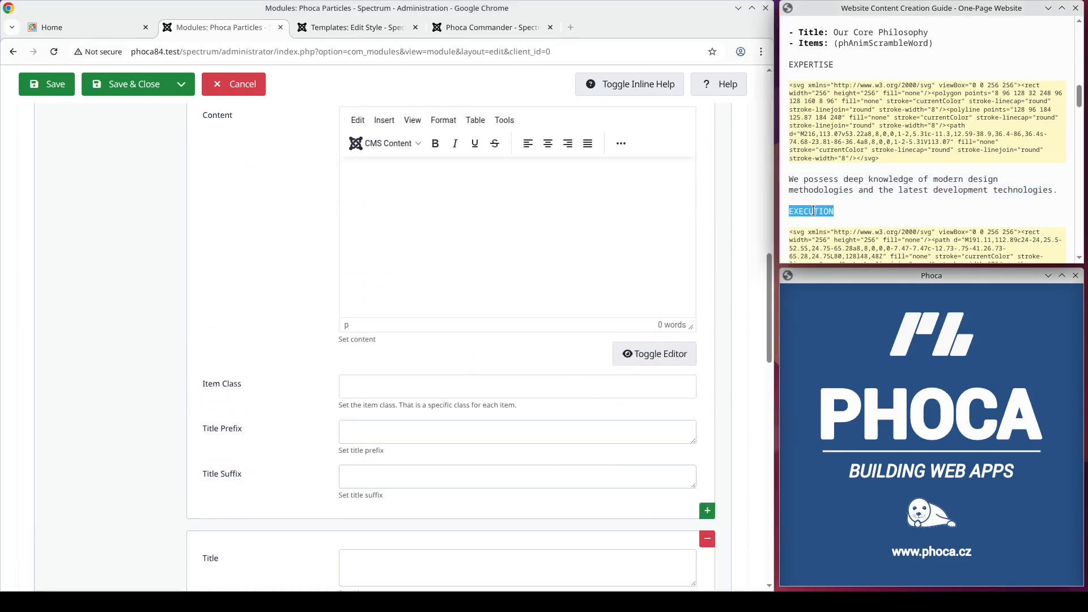
scroll(413, 411, "down", 4)
left_click(413, 295)
key("ctrl+v")
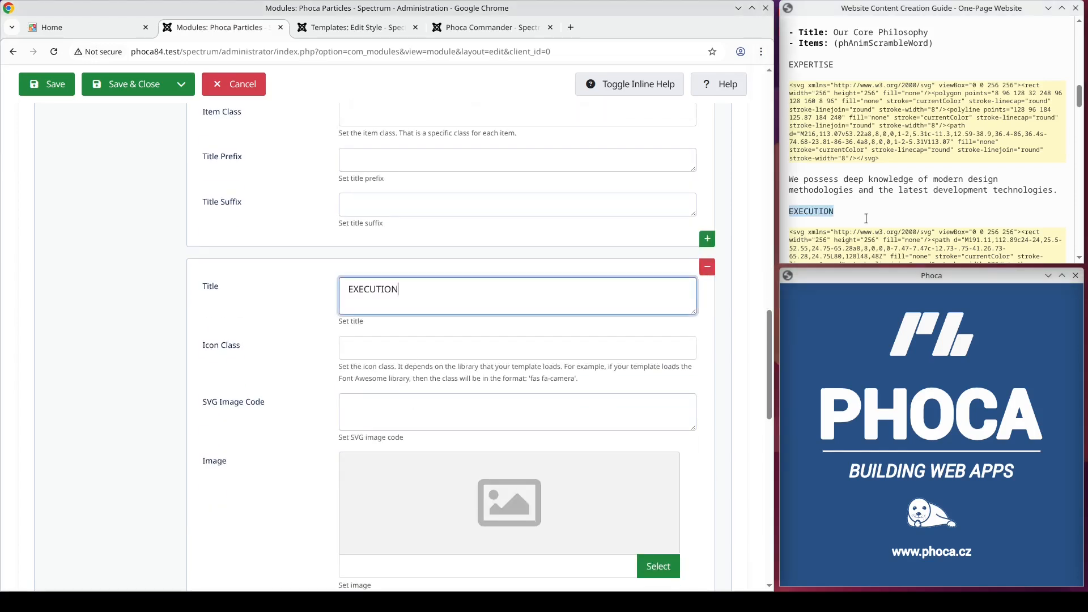
Step: Paste the EXECUTION item's SVG image code and description from the guide
scroll(906, 187, "down", 3)
left_click_drag(1030, 201, 778, 111)
left_click(363, 408)
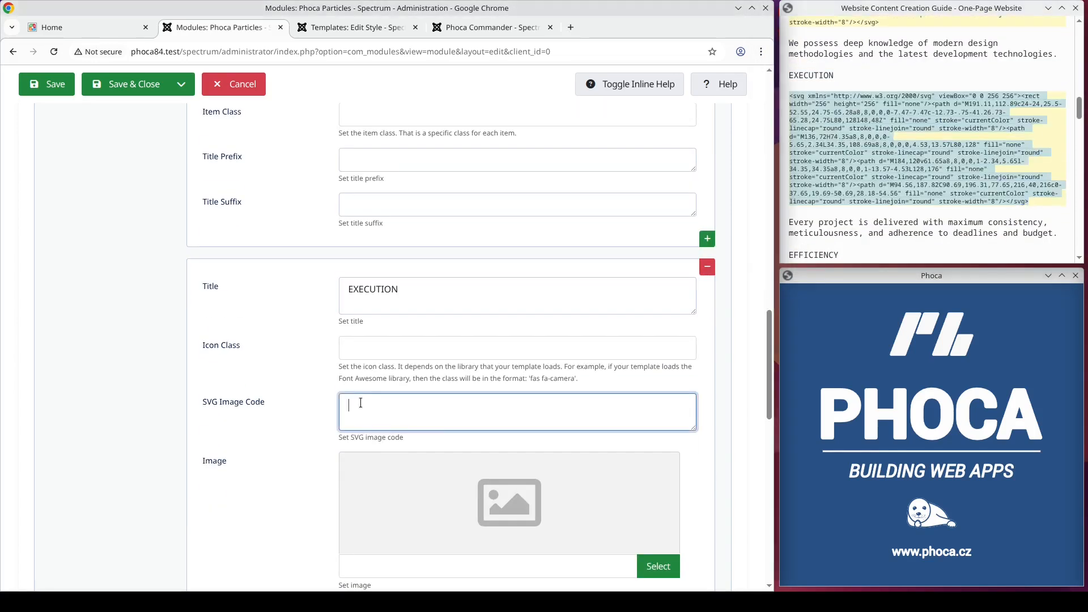
key("ctrl+v")
left_click_drag(1057, 233, 788, 225)
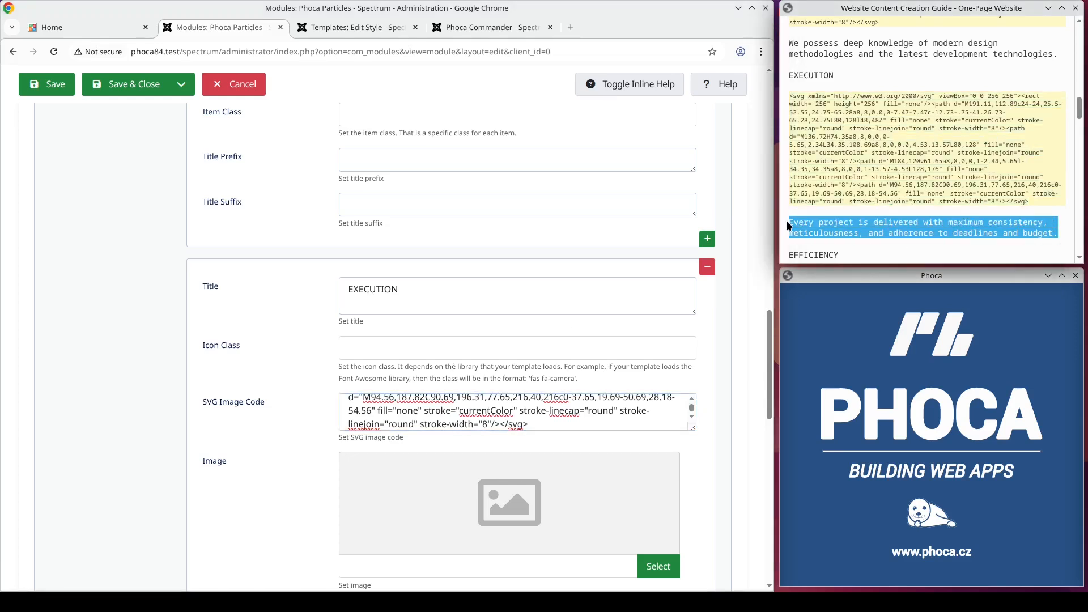
scroll(448, 318, "down", 6)
left_click(384, 206)
key("ctrl+v")
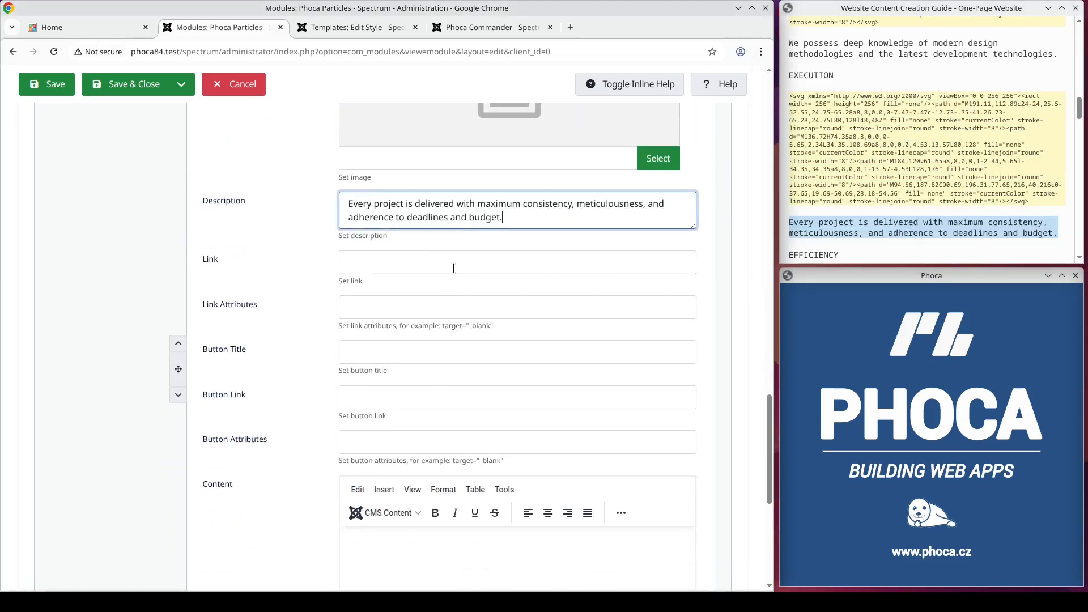
Step: Add a third item and paste EFFICIENCY from the guide as its title
scroll(510, 306, "down", 6)
left_click(707, 512)
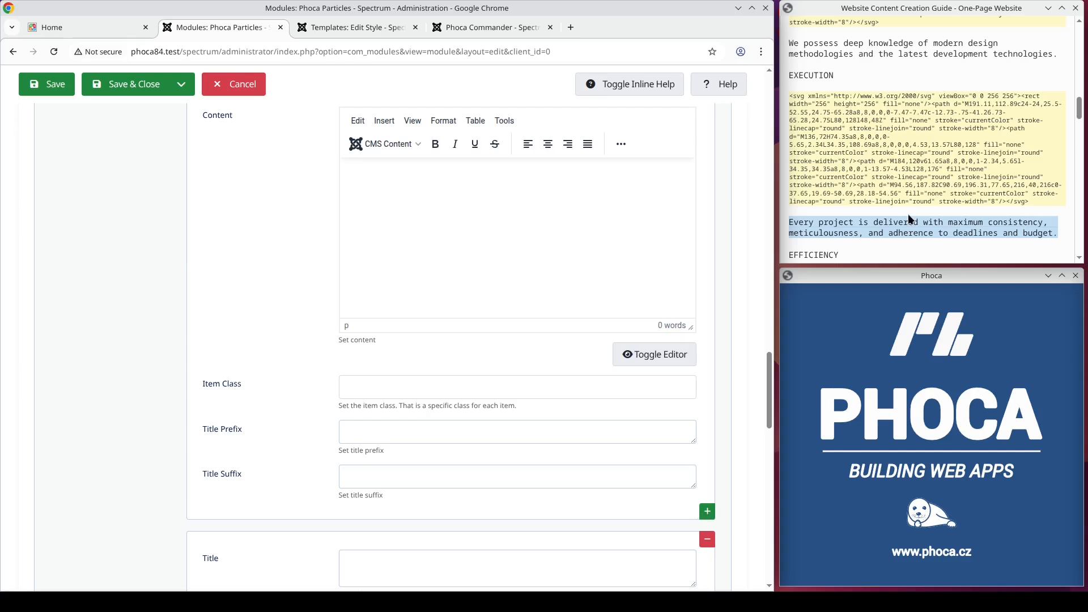
scroll(908, 213, "down", 1)
double_click(810, 188)
key("ctrl+c")
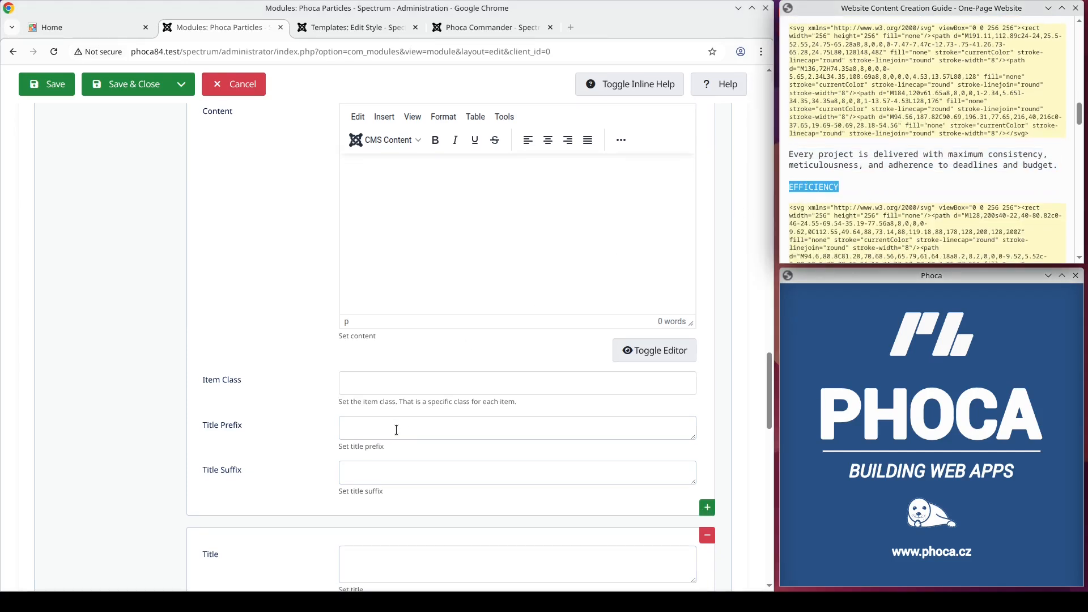
scroll(398, 423, "down", 2)
left_click(399, 425)
key("ctrl+v")
Step: Paste the EFFICIENCY item's SVG image code and description from the guide
scroll(907, 205, "down", 2)
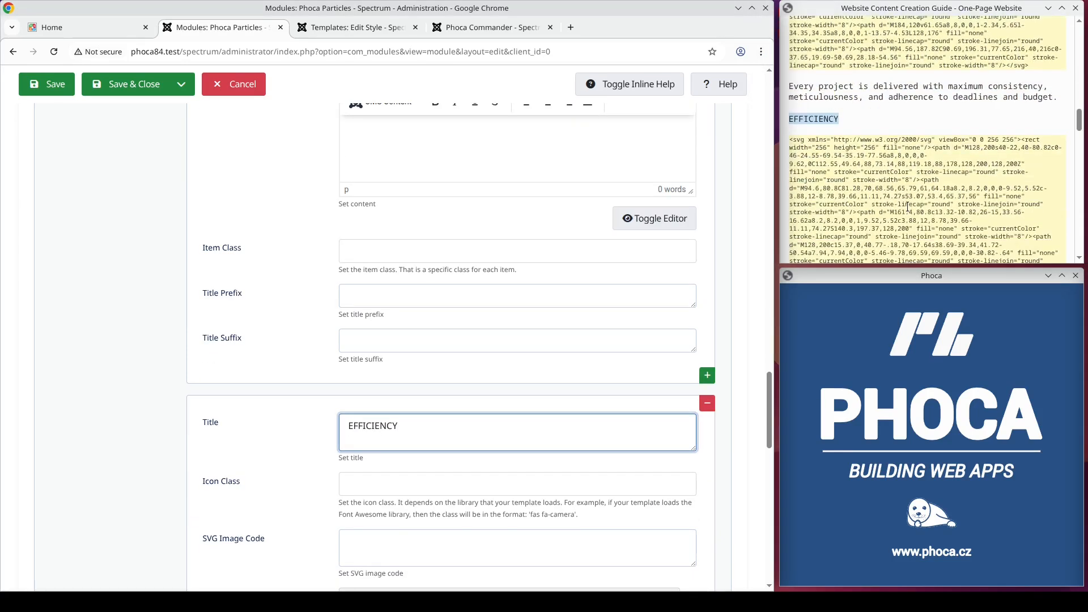
left_click_drag(884, 233, 791, 74)
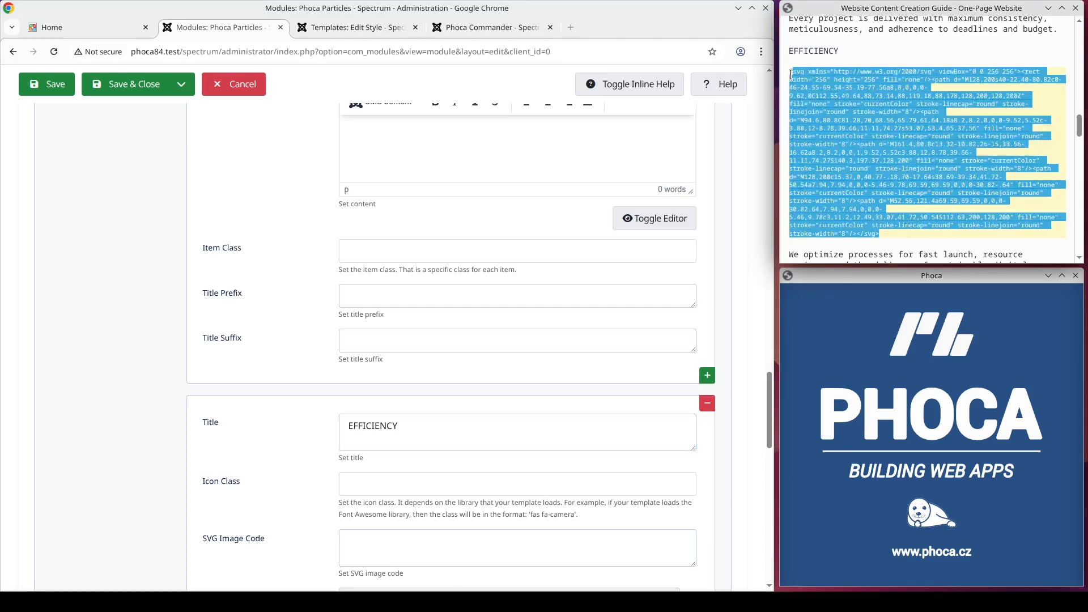
key("ctrl+c")
scroll(452, 277, "down", 2)
left_click(541, 410)
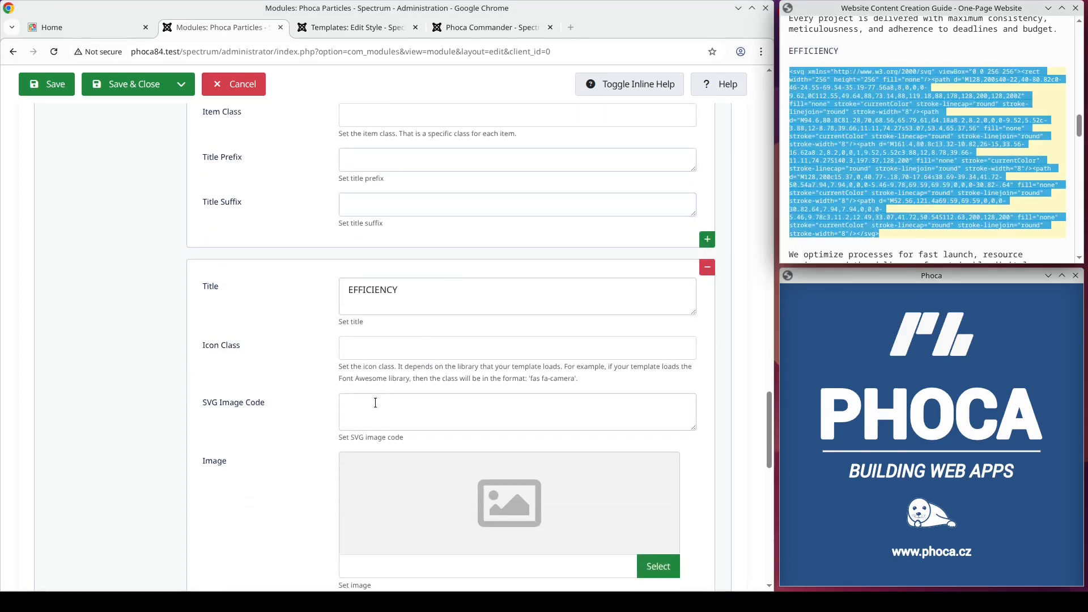
key("ctrl+v")
scroll(962, 176, "down", 1)
scroll(962, 176, "down", 1)
left_click_drag(834, 140, 785, 123)
scroll(476, 289, "down", 5)
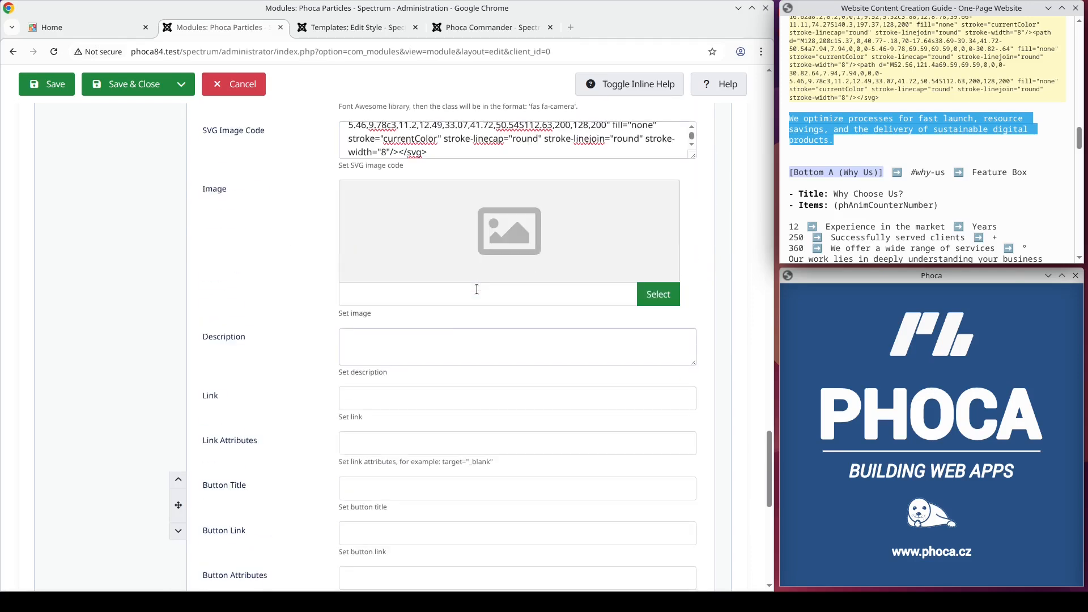
left_click(409, 349)
key("ctrl+v")
Step: Review the module's Main, Menu Assignment and Module tabs, then save the Top B - Our Philosophy module
scroll(460, 437, "down", 10)
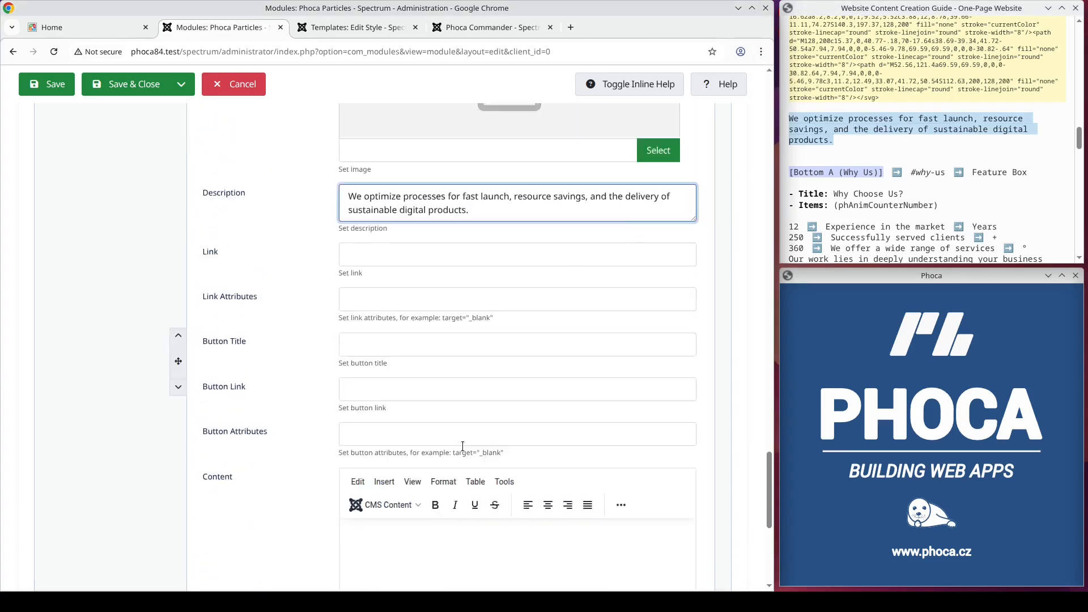
scroll(460, 436, "up", 15)
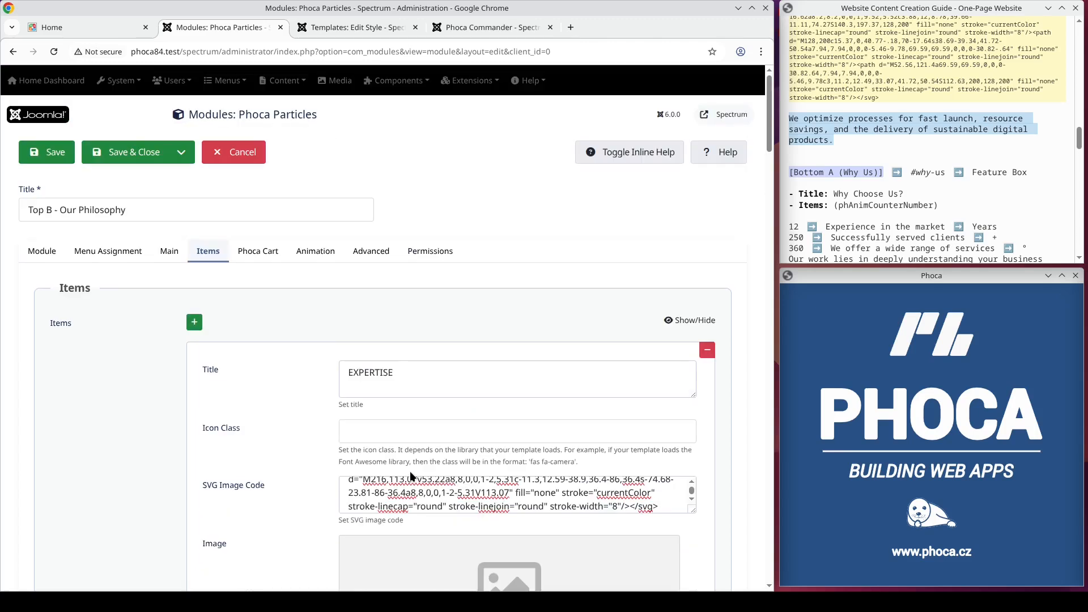
left_click(171, 252)
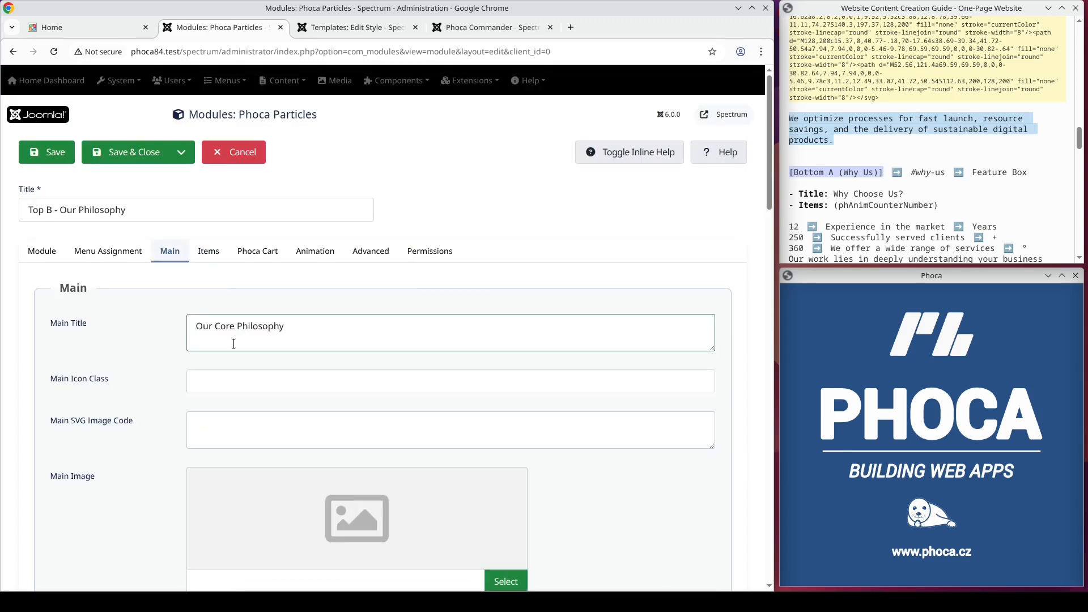
left_click(114, 251)
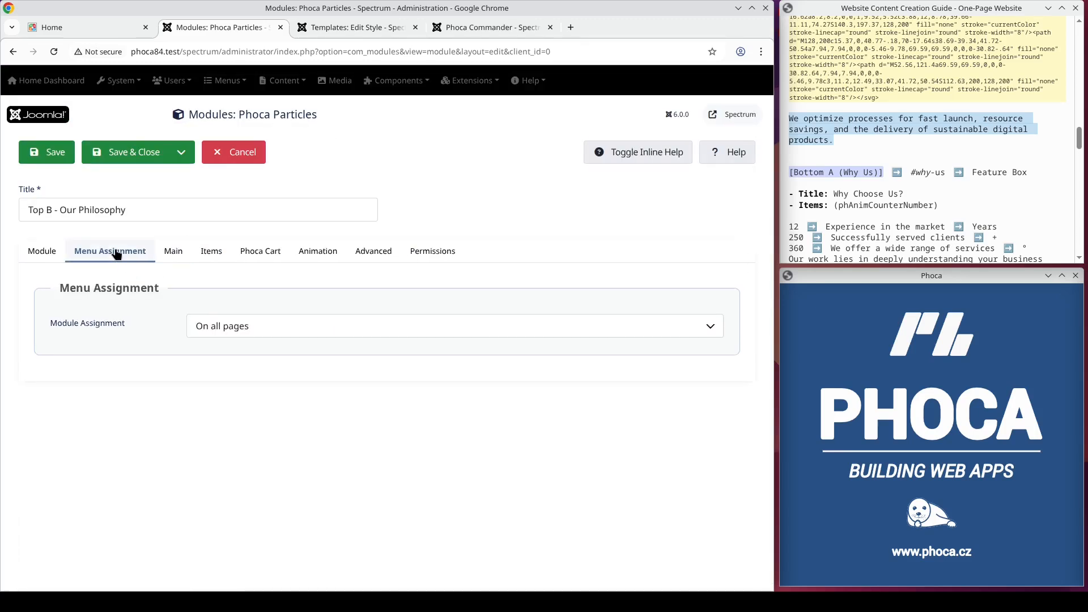
left_click(48, 255)
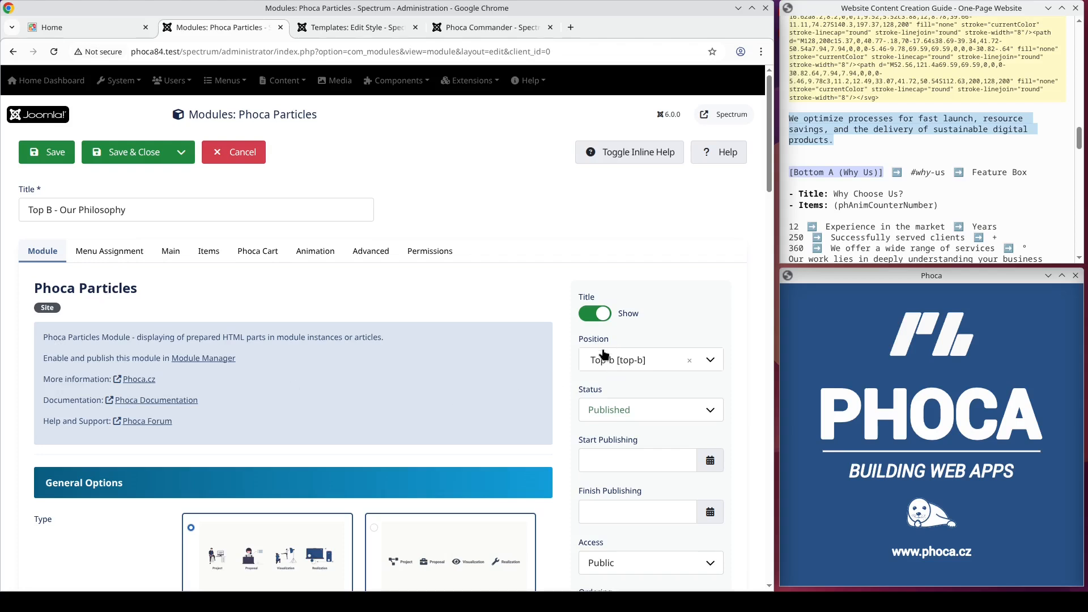
left_click(58, 151)
Step: Switch to the site's home page and jump to the About Us section
left_click(85, 28)
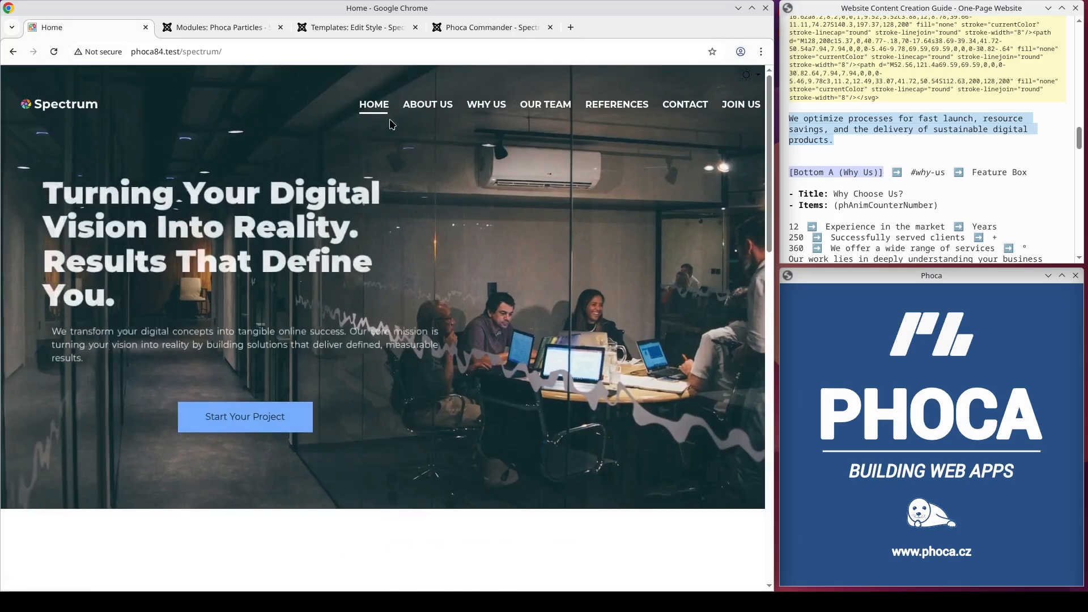
left_click(428, 105)
scroll(549, 296, "down", 6)
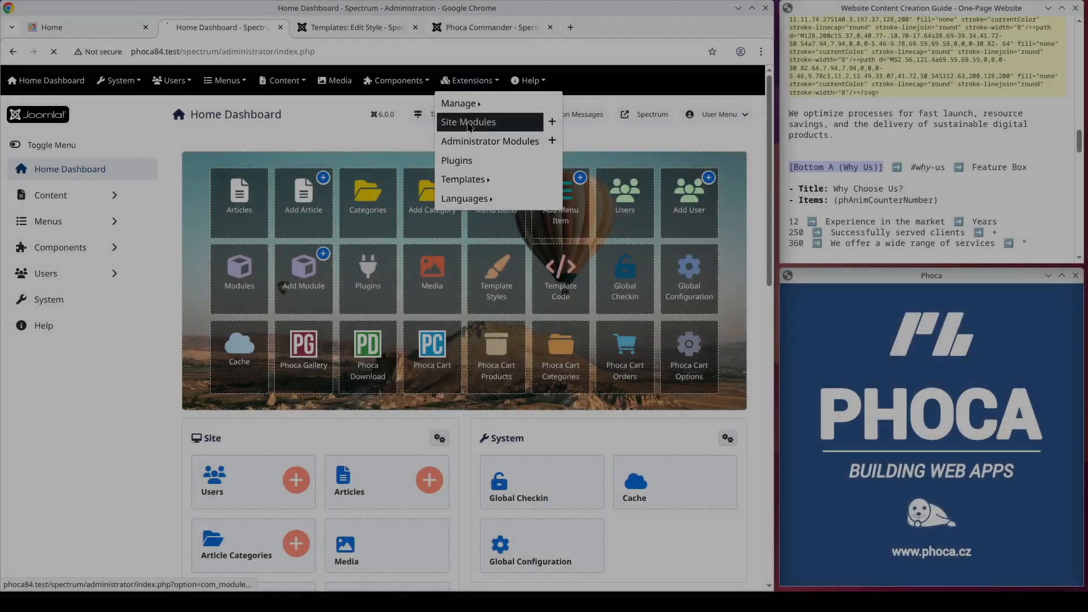
Step: Create a new Phoca Particles site module titled Bottom A - Why Us
left_click(468, 121)
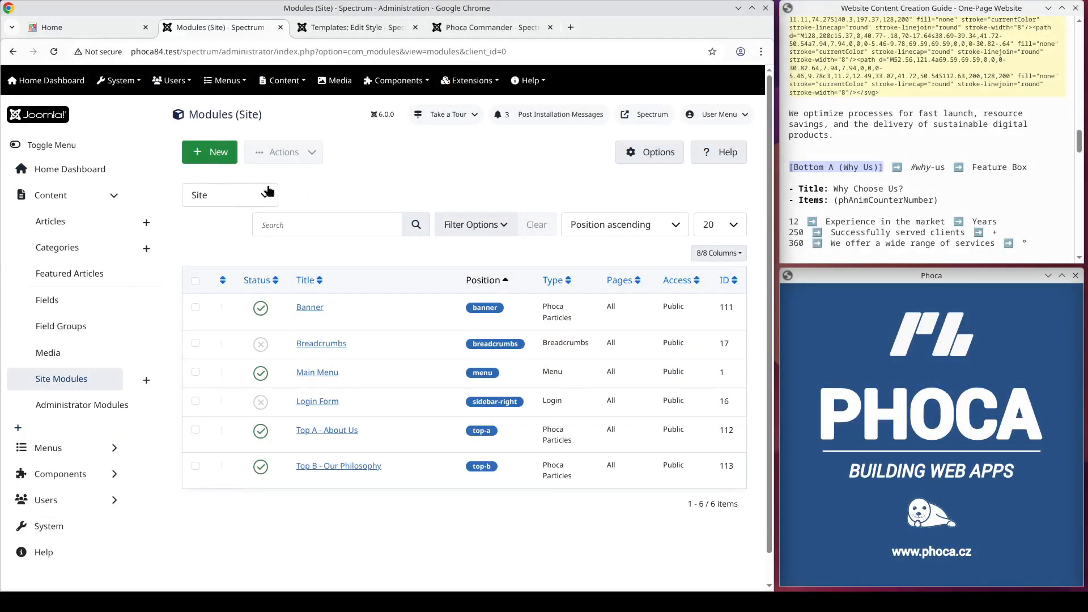
left_click(216, 158)
left_click(254, 302)
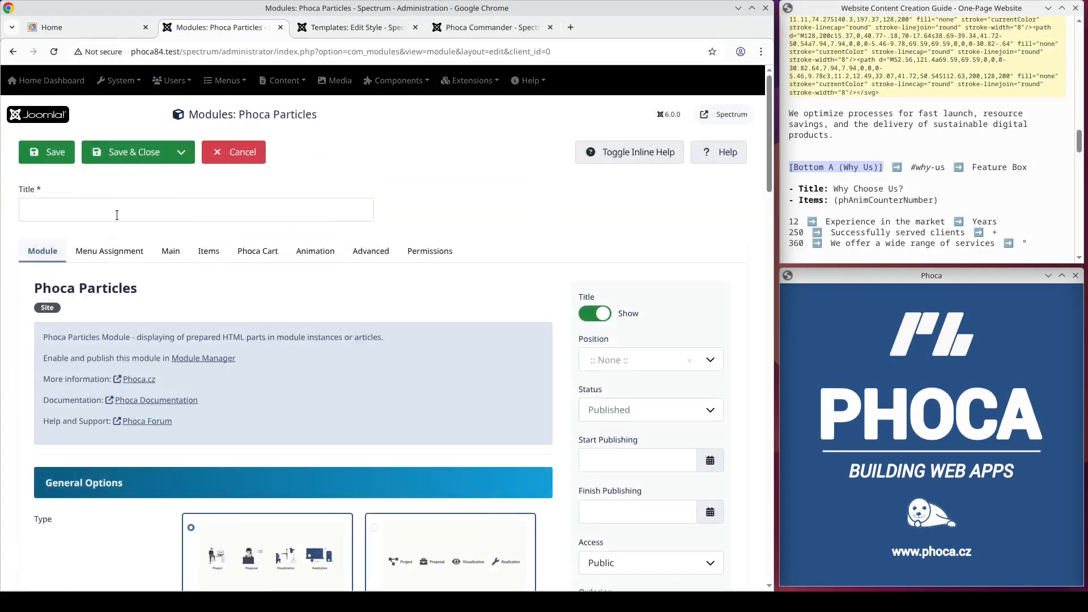
left_click(109, 210)
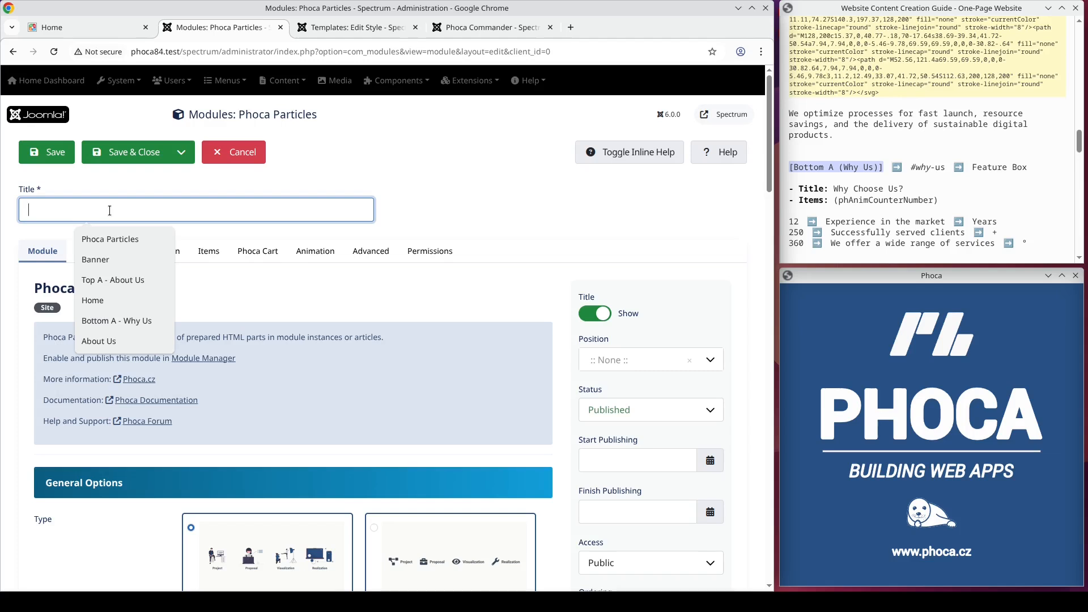
key("Down")
key("Down")
key("Down")
key("Down")
key("Down")
key("Return")
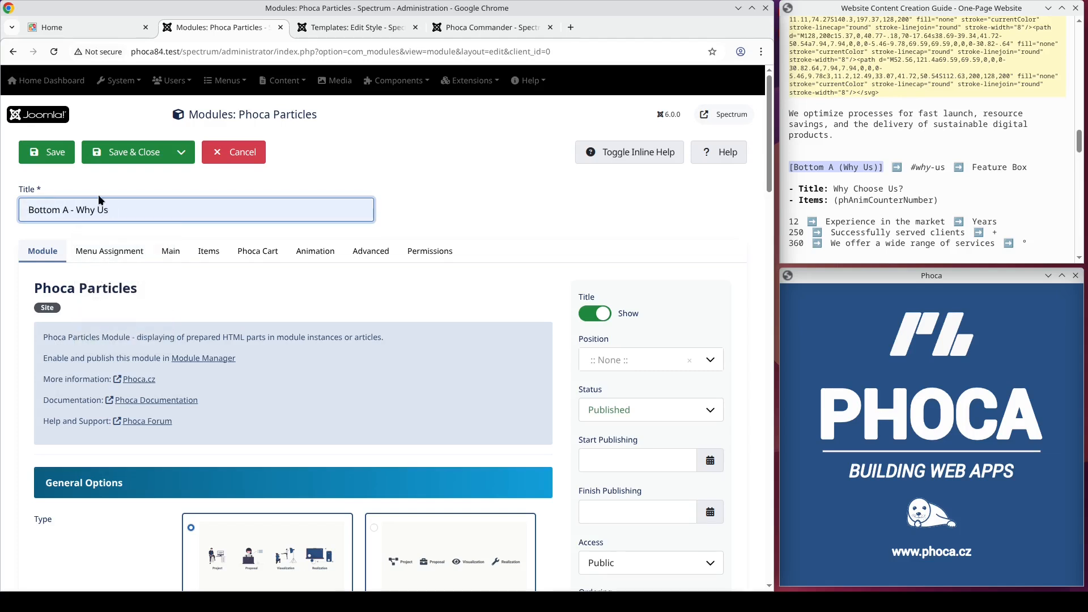
Step: Assign the module to the bottom-a position
scroll(306, 300, "down", 5)
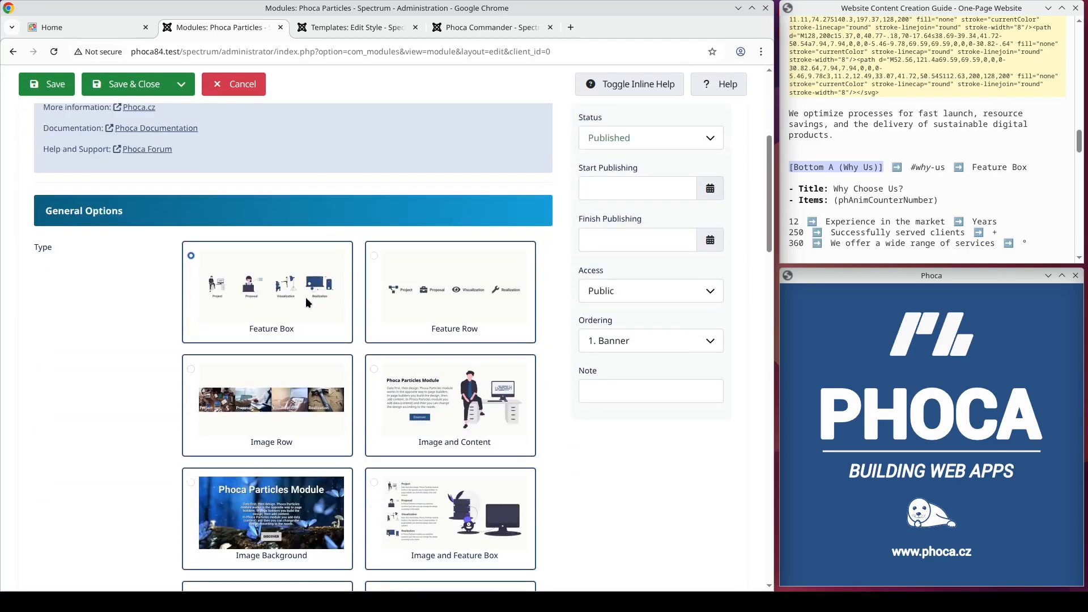
scroll(327, 223, "up", 5)
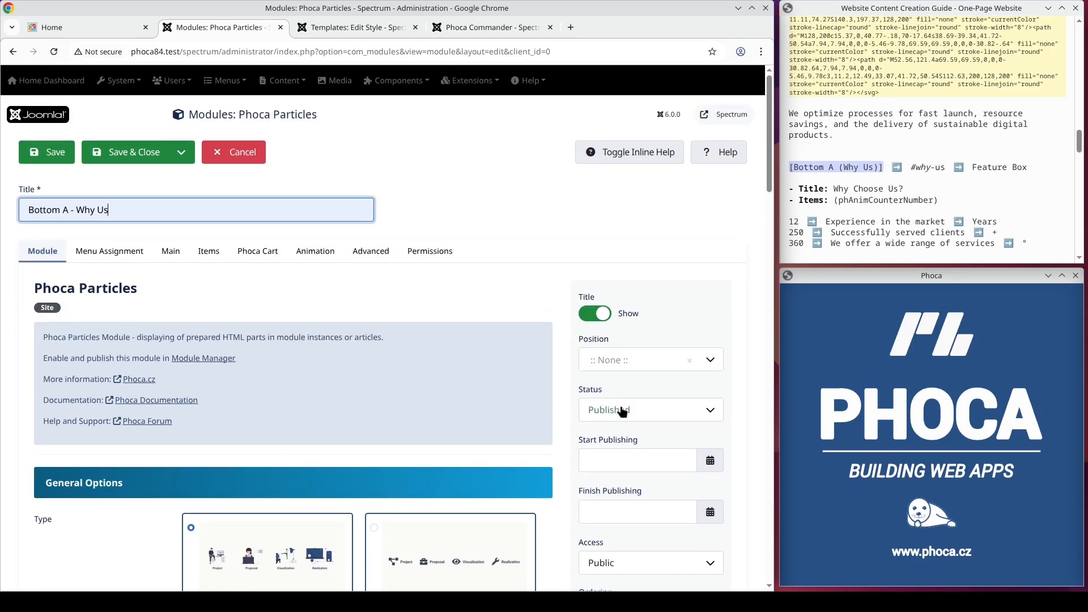
left_click(616, 364)
type("bottom-a")
key("Return")
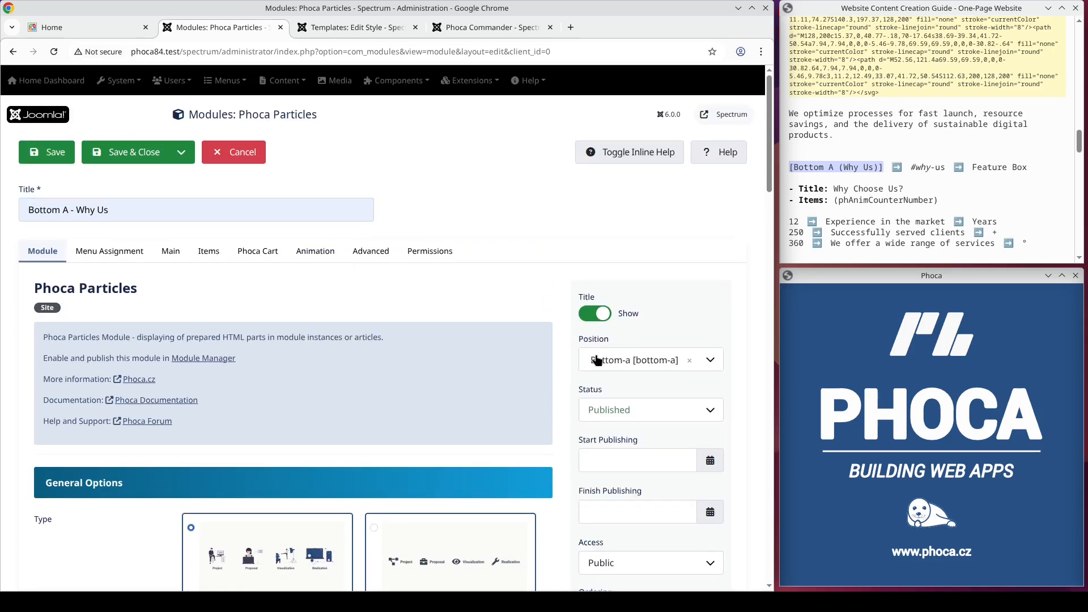
Step: Set the module's main title to "Why Choose Us?" using the text copied from the guide
left_click(131, 250)
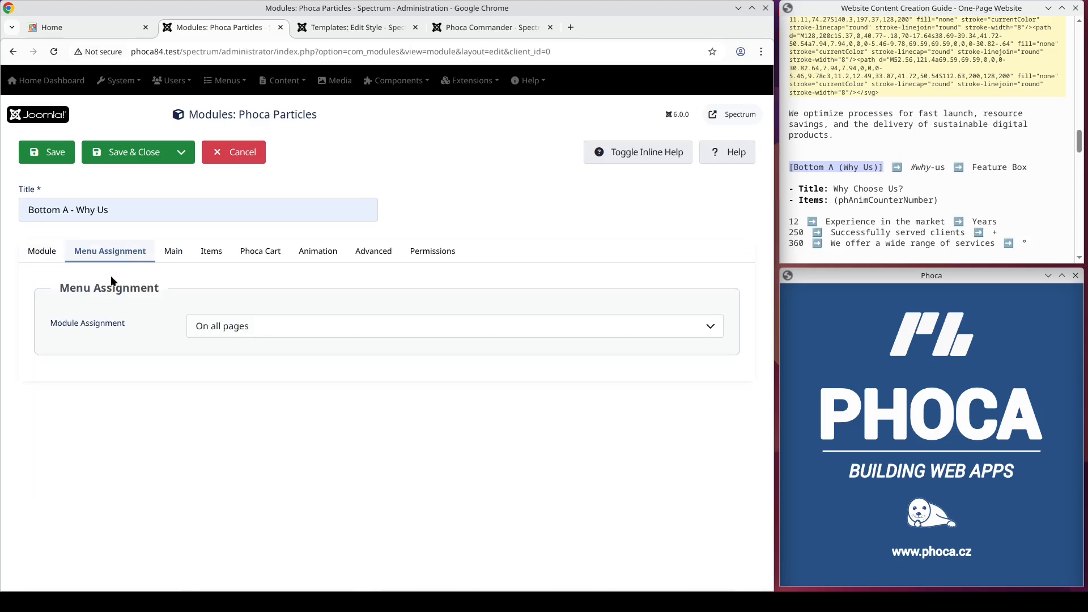
left_click(171, 254)
left_click_drag(904, 189, 835, 189)
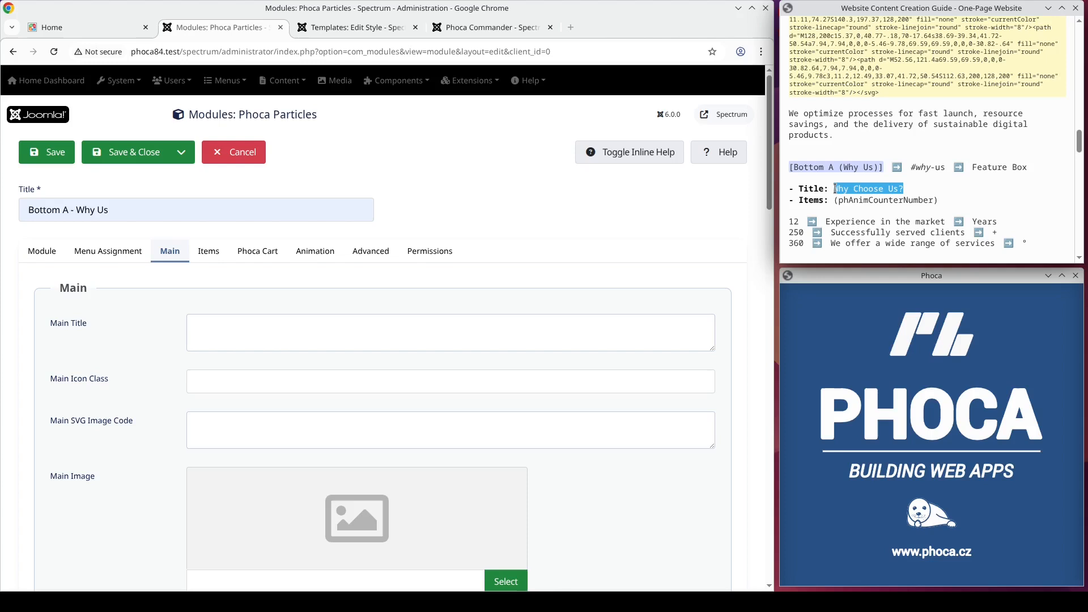
left_click(268, 339)
key("ctrl+v")
Step: Set the Main Content Animation to phAnimCounterNumber, pasted from the guide
left_click(315, 251)
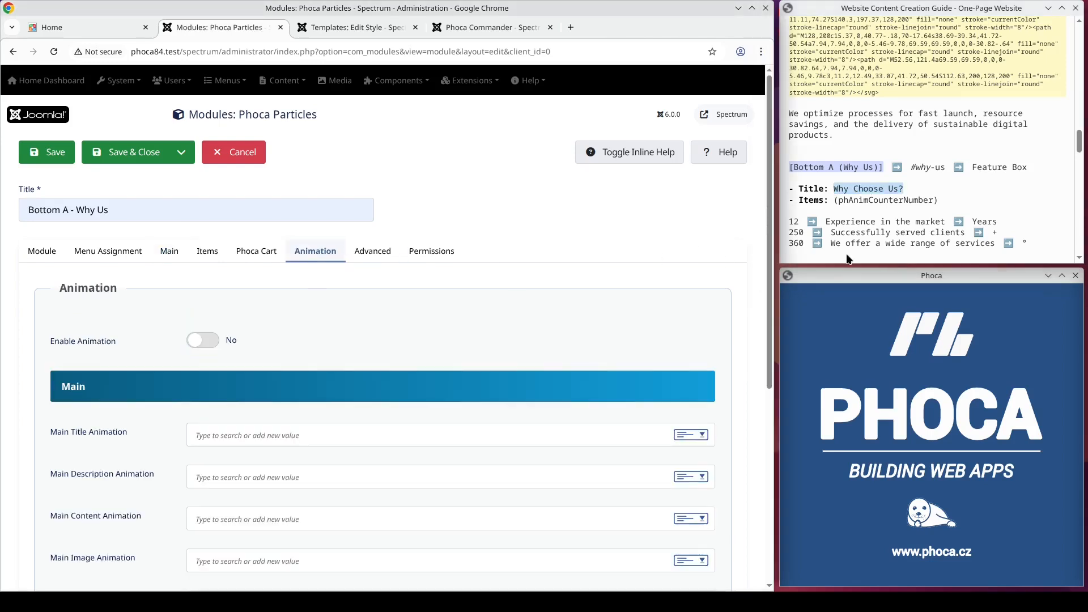
double_click(903, 201)
key("ctrl+c")
scroll(467, 377, "down", 5)
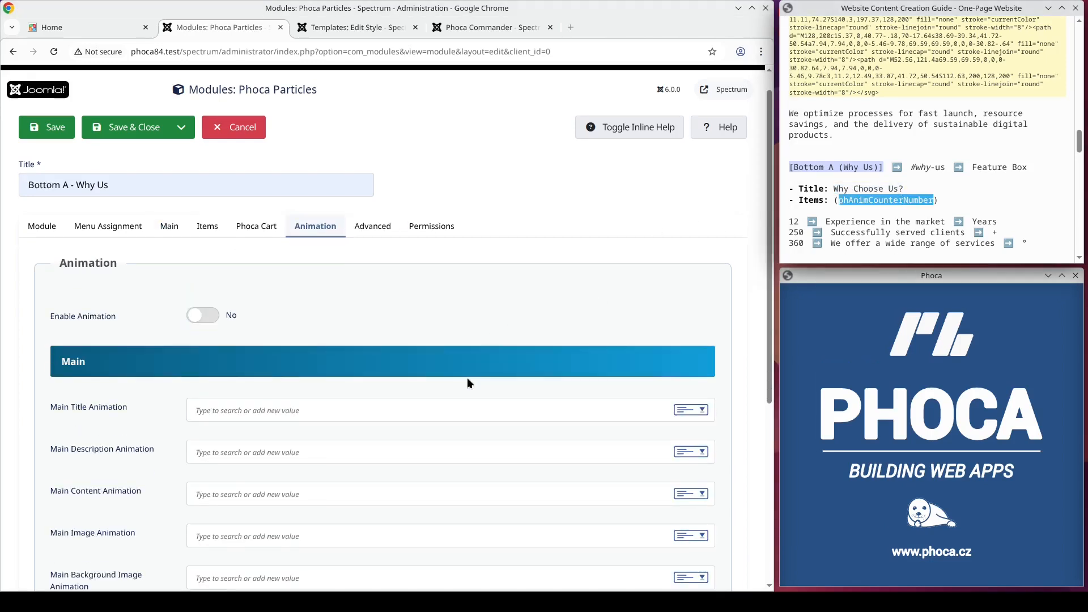
left_click(265, 501)
key("ctrl+v")
scroll(261, 340, "up", 4)
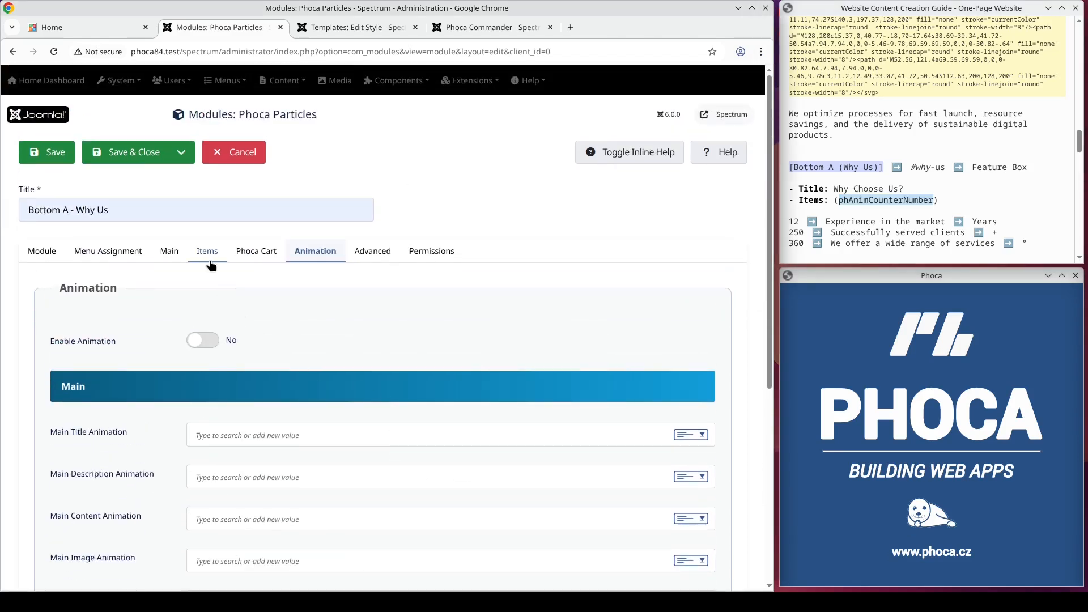
Step: Add a first item titled 12 with description "Experience in the market" and title suffix Years
left_click(208, 253)
left_click(195, 323)
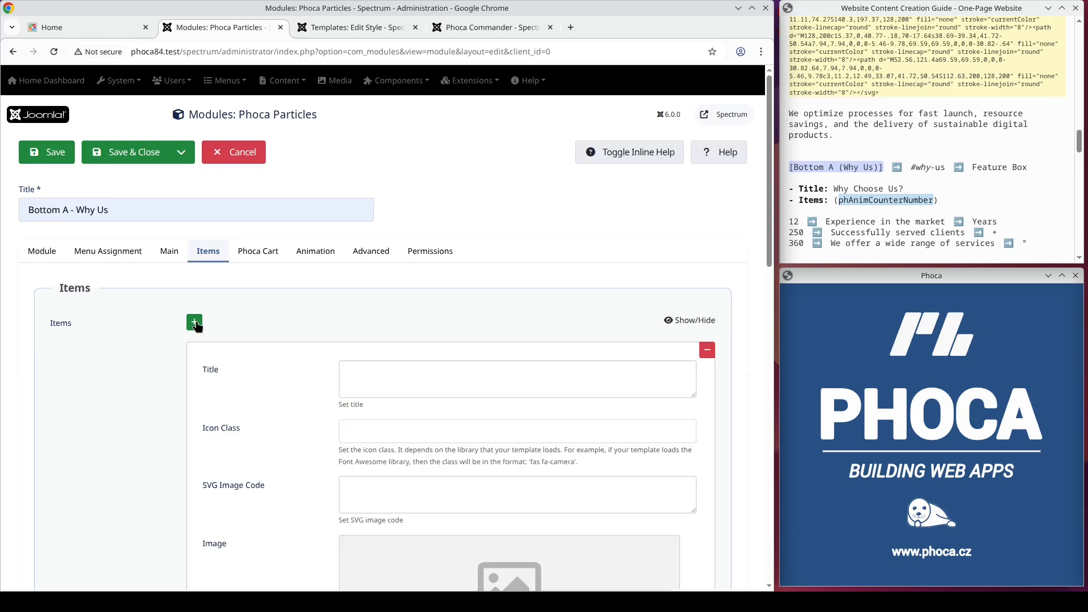
left_click(368, 378)
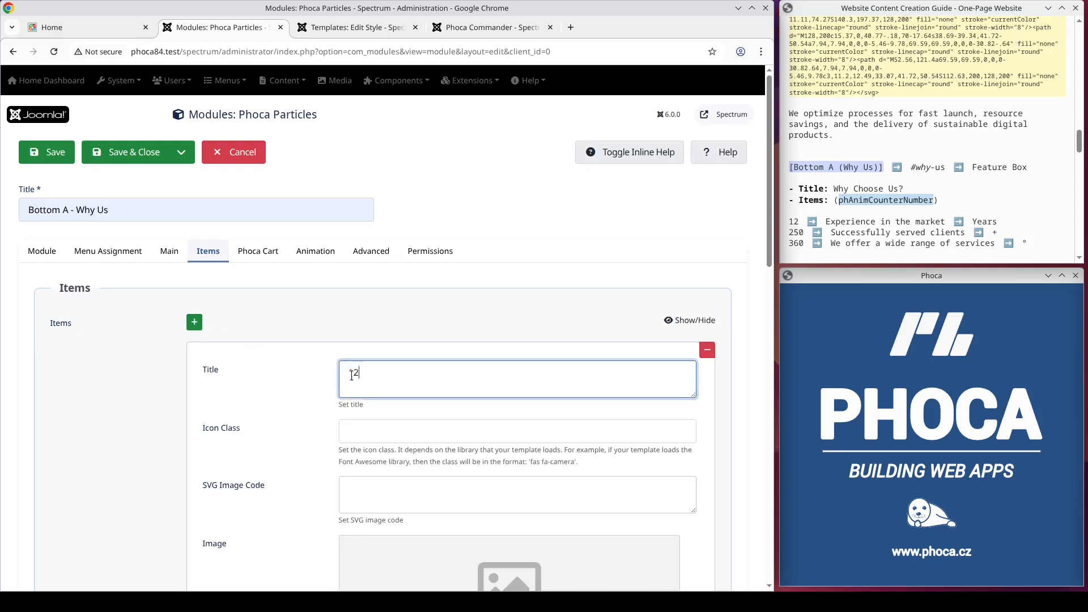
left_click_drag(946, 223, 828, 225)
key("ctrl+c")
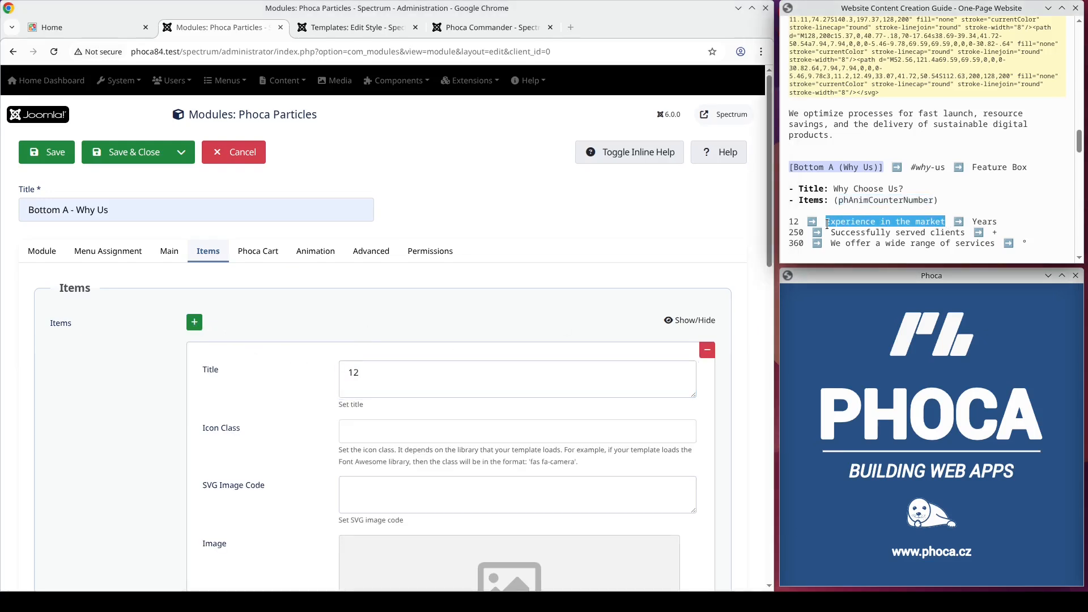
scroll(421, 333, "down", 5)
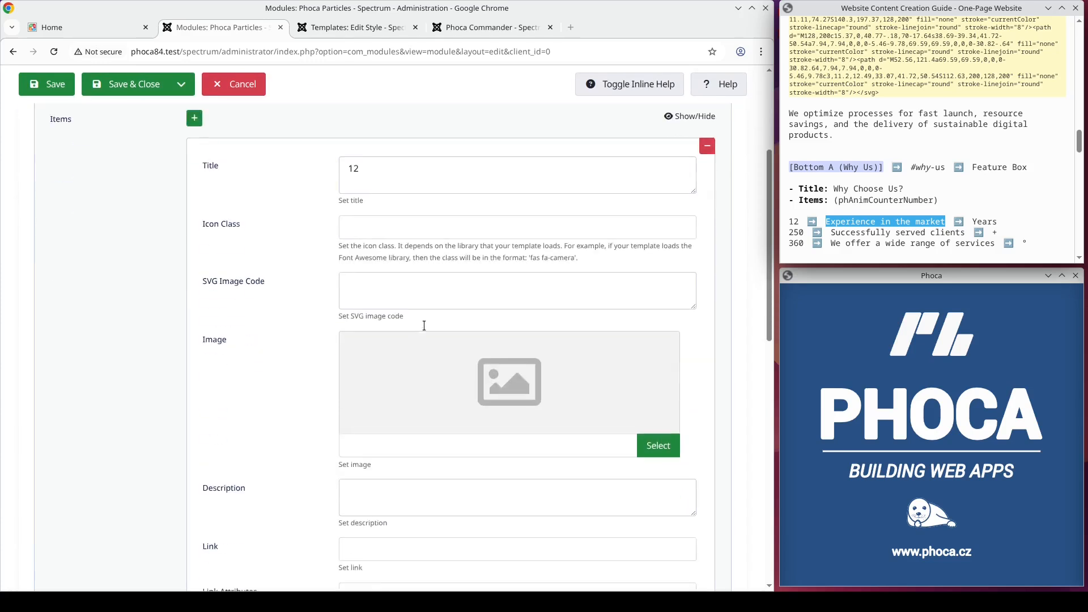
scroll(423, 325, "up", 3)
scroll(424, 325, "down", 4)
scroll(423, 328, "down", 1)
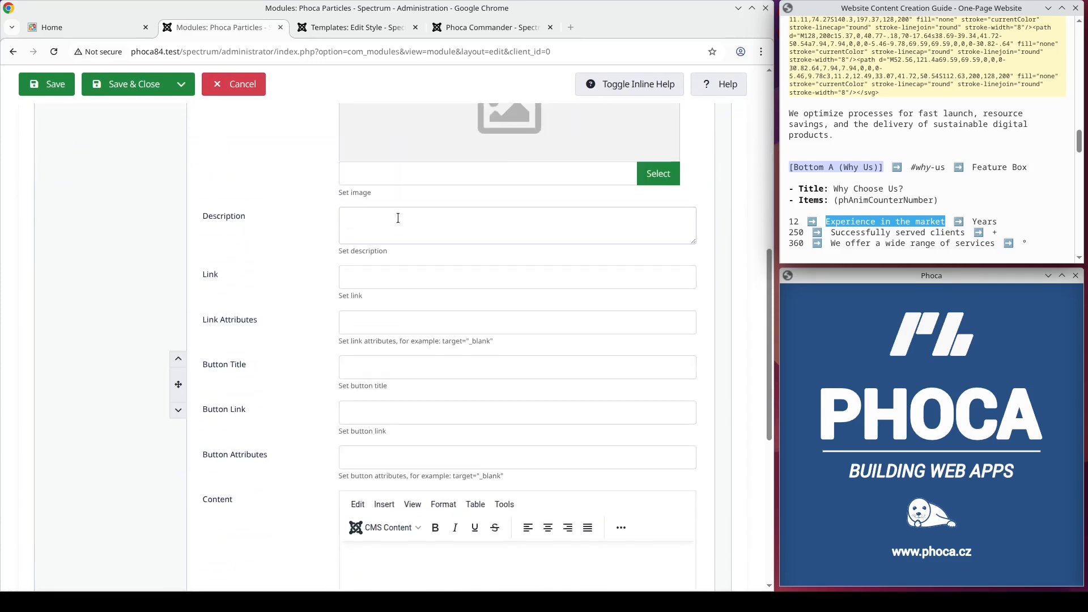
left_click(398, 218)
key("ctrl+v")
scroll(450, 317, "down", 7)
left_click(377, 474)
Step: Add a second item titled 250 with description "Successfully served clients" and title suffix +
left_click(707, 512)
scroll(488, 415, "down", 4)
left_click(442, 360)
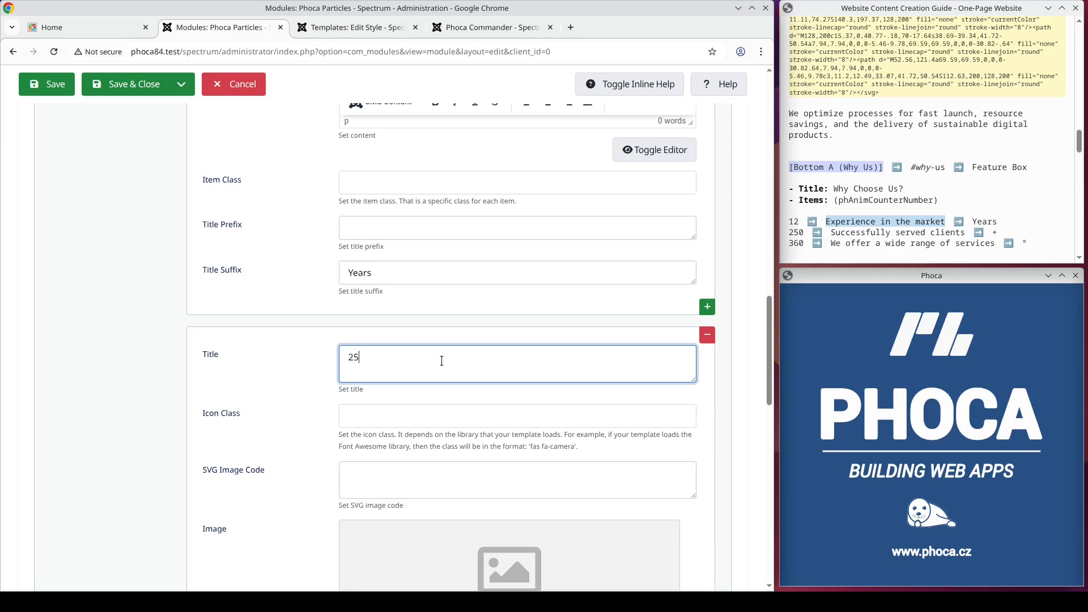
left_click_drag(964, 233, 832, 234)
key("ctrl+c")
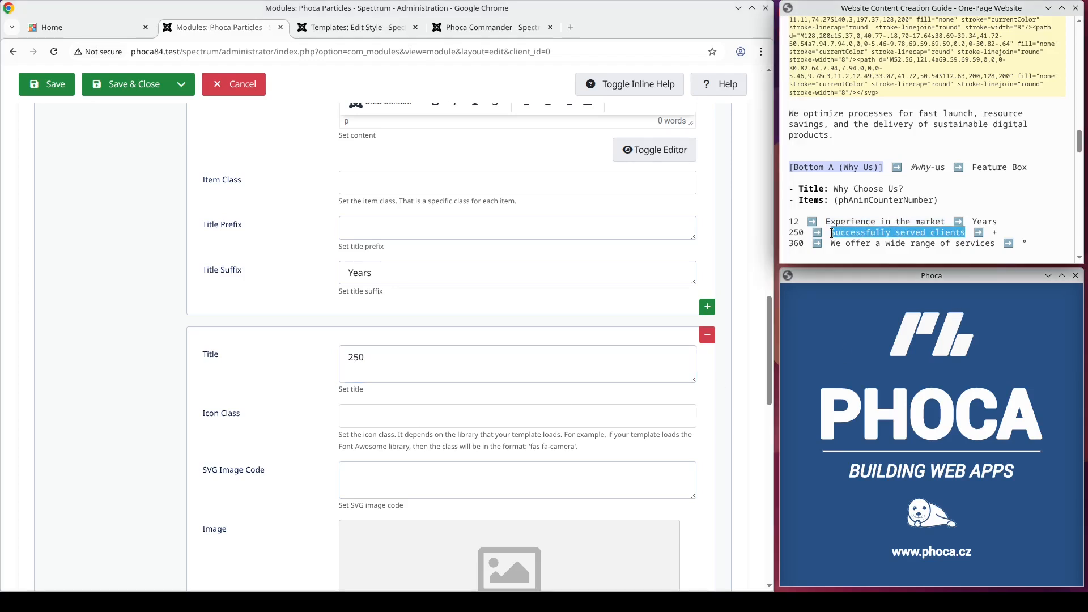
scroll(682, 264, "down", 5)
left_click(411, 407)
key("ctrl+v")
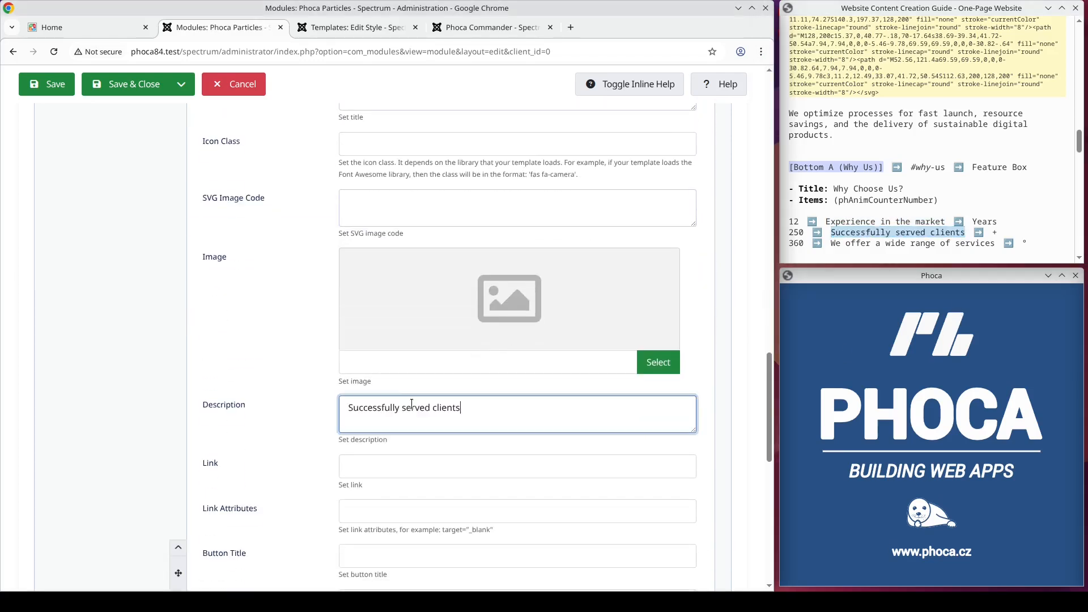
scroll(412, 407, "down", 10)
left_click(370, 477)
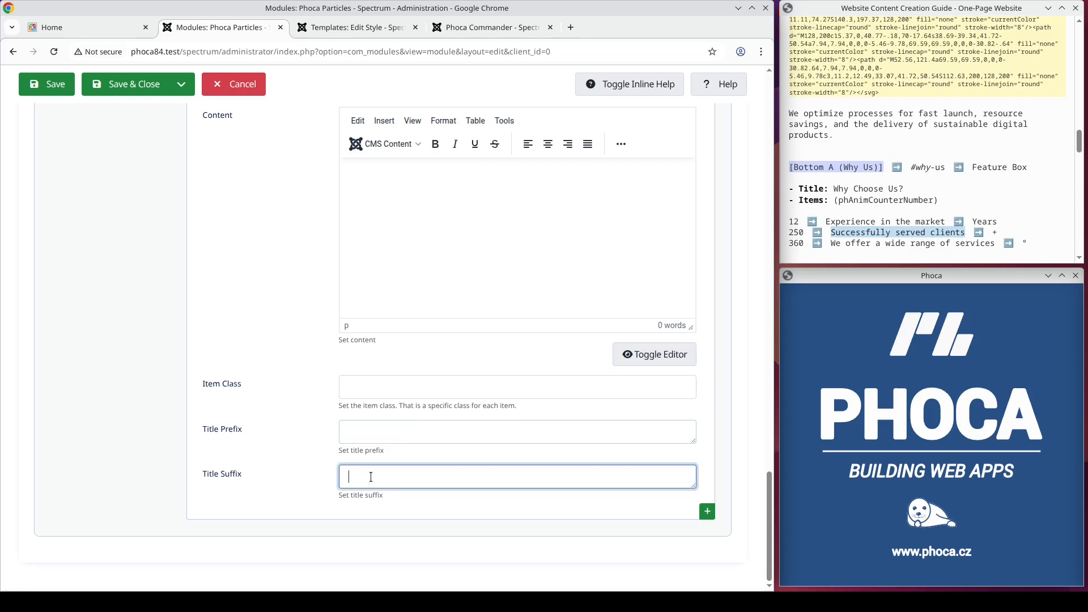
Step: Add a third item titled 360 with description "We offer a wide range of services" and title suffix *
left_click(698, 509)
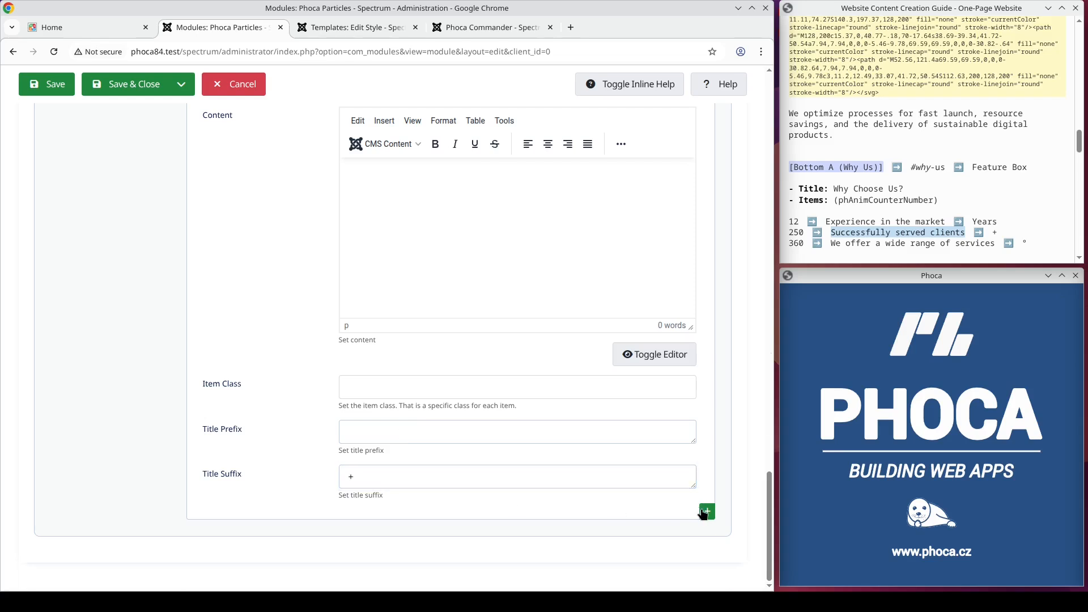
left_click_drag(994, 243, 846, 246)
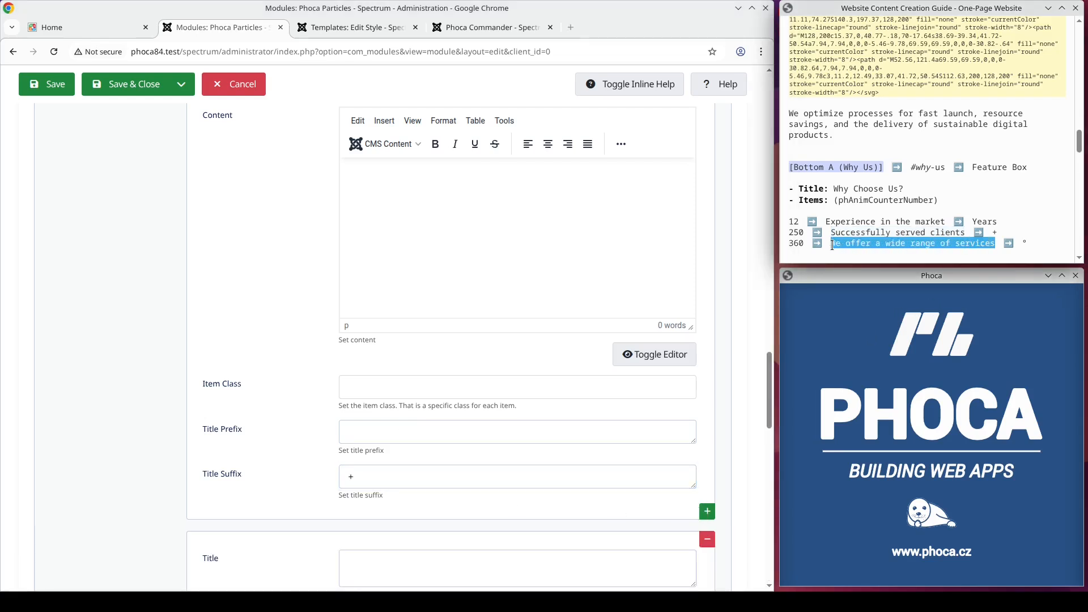
scroll(427, 343, "down", 3)
left_click(415, 363)
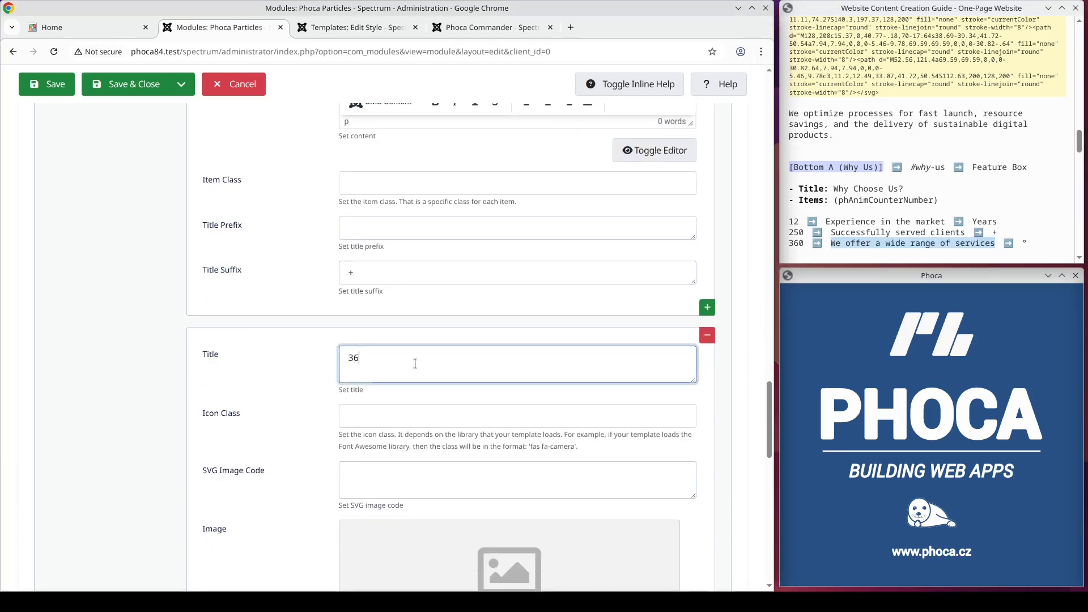
scroll(355, 374, "down", 4)
left_click(353, 409)
type("We offer a wide range of services")
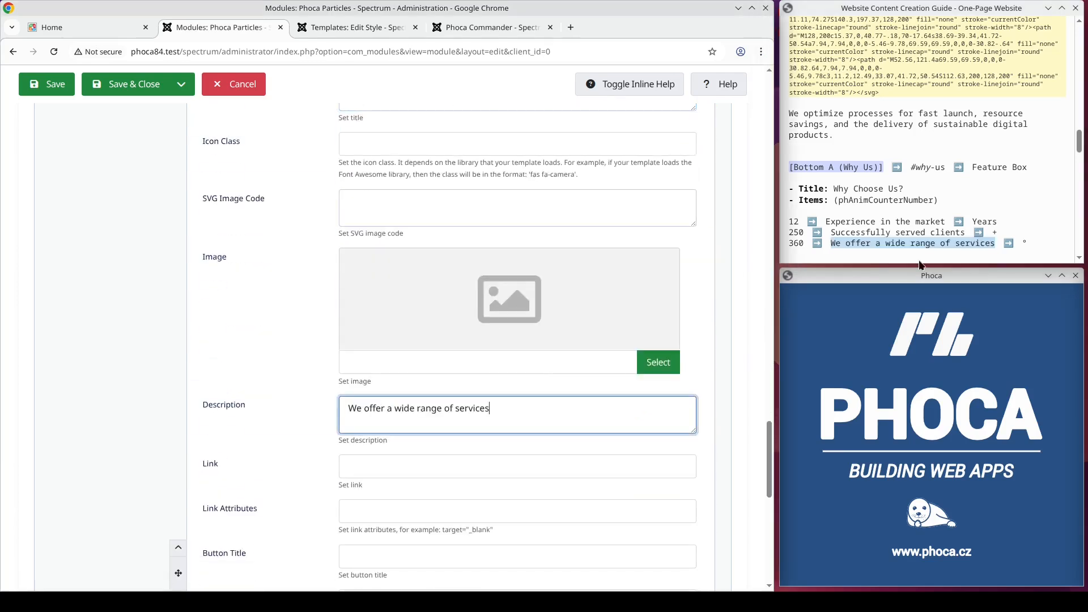
left_click_drag(1028, 245, 1024, 243)
scroll(432, 340, "down", 8)
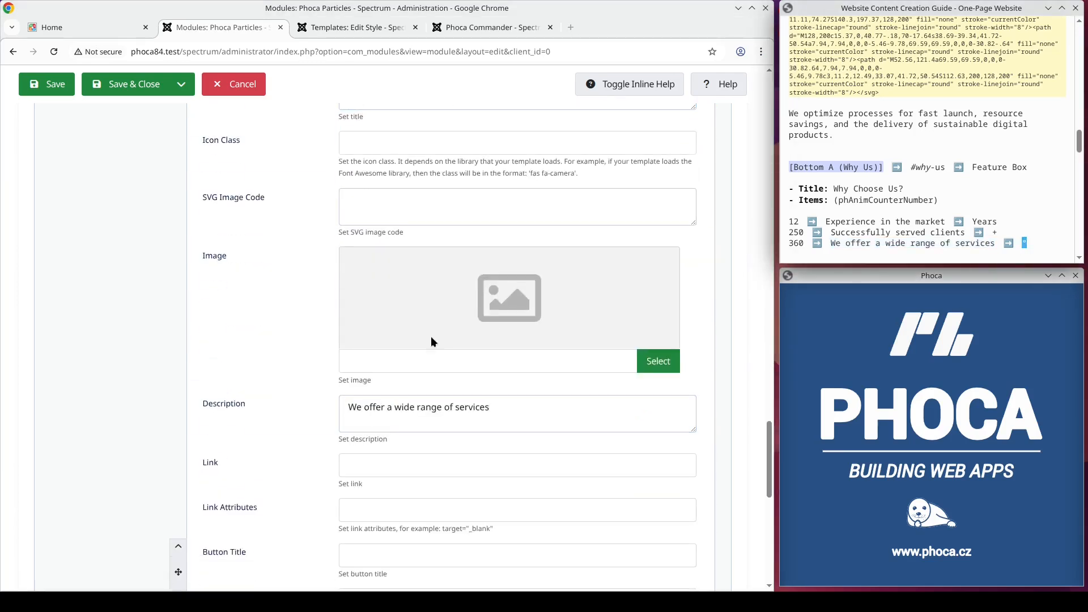
left_click(375, 466)
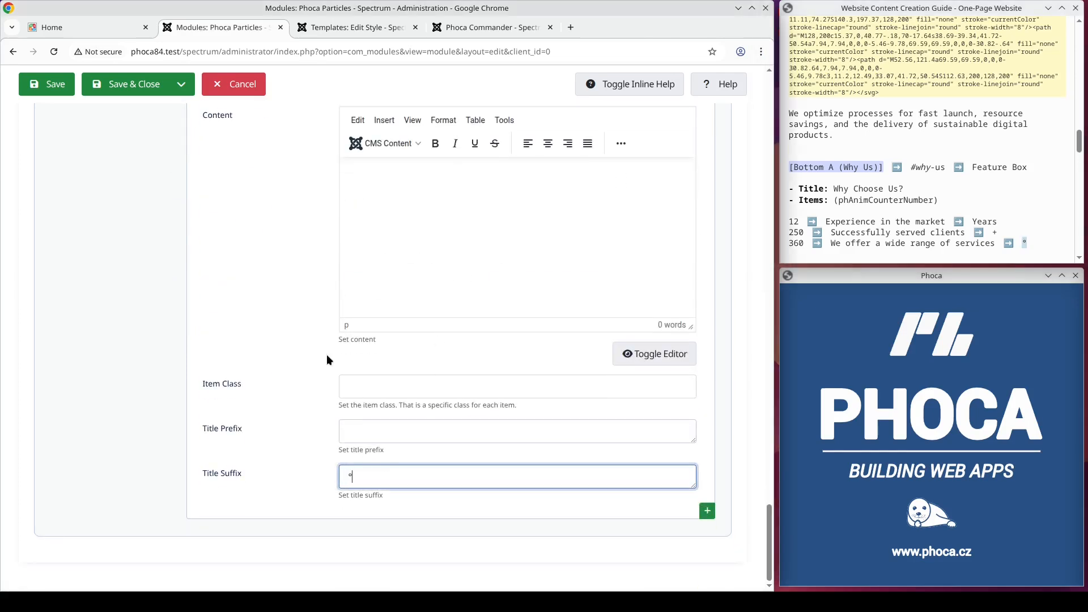
Step: Review the Main, Menu Assignment and Module tabs, then save the Bottom A - Why Us module
scroll(114, 149, "up", 15)
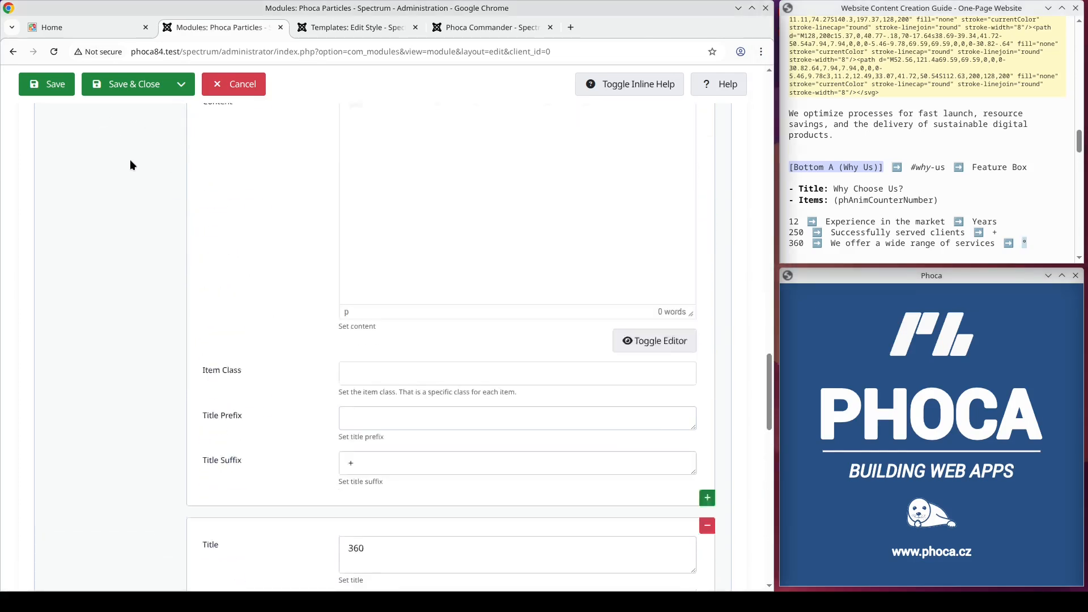
scroll(143, 173, "up", 12)
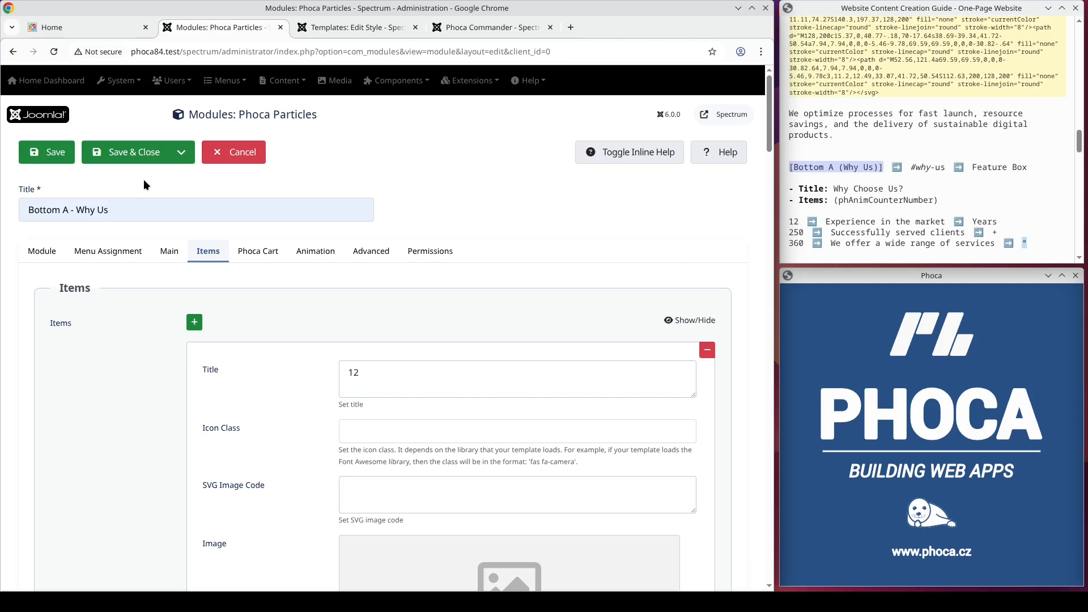
left_click(168, 256)
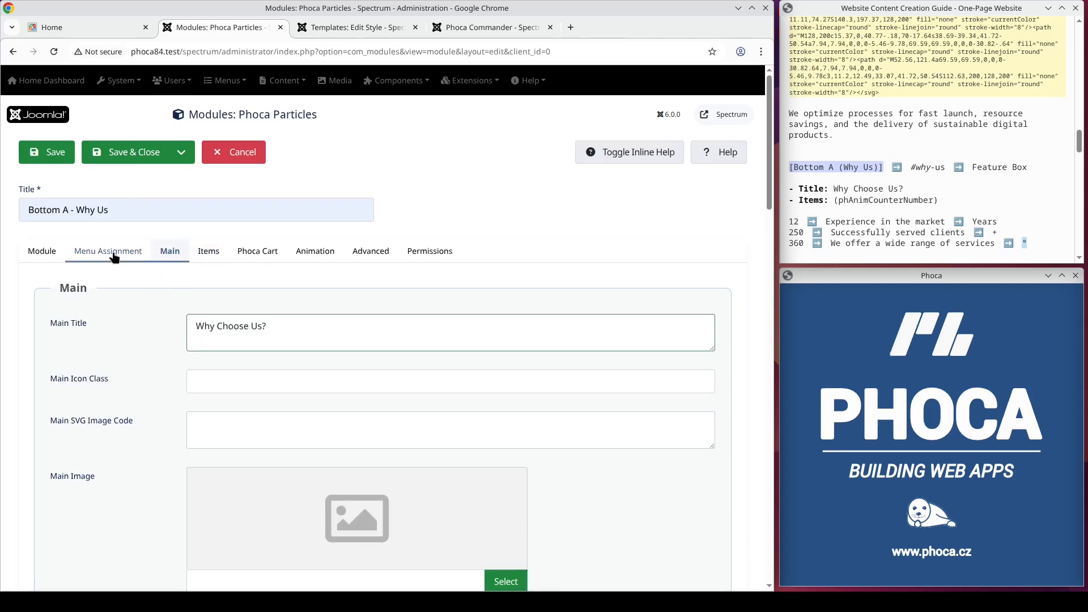
left_click(89, 254)
left_click(50, 254)
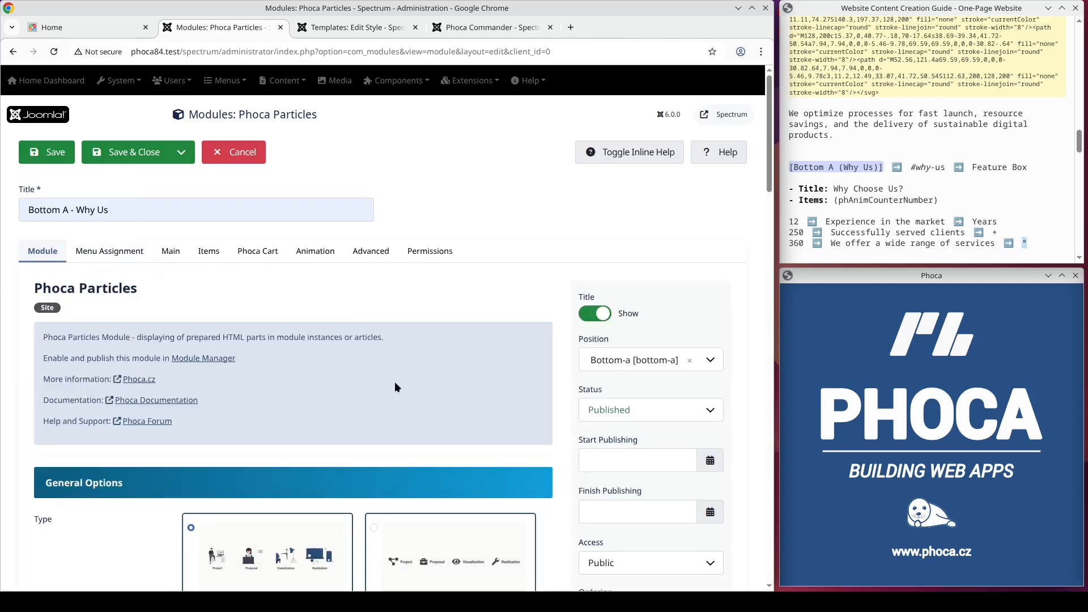
left_click(59, 152)
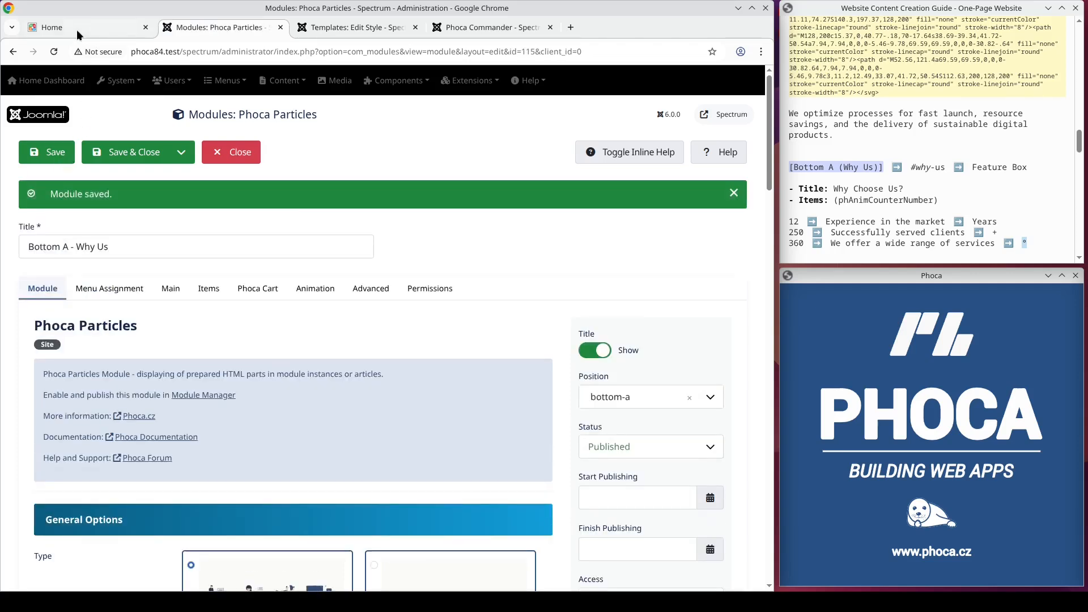
Step: Switch to the site's home page and scroll through the About Us section to the Why Choose Us counters
left_click(77, 30)
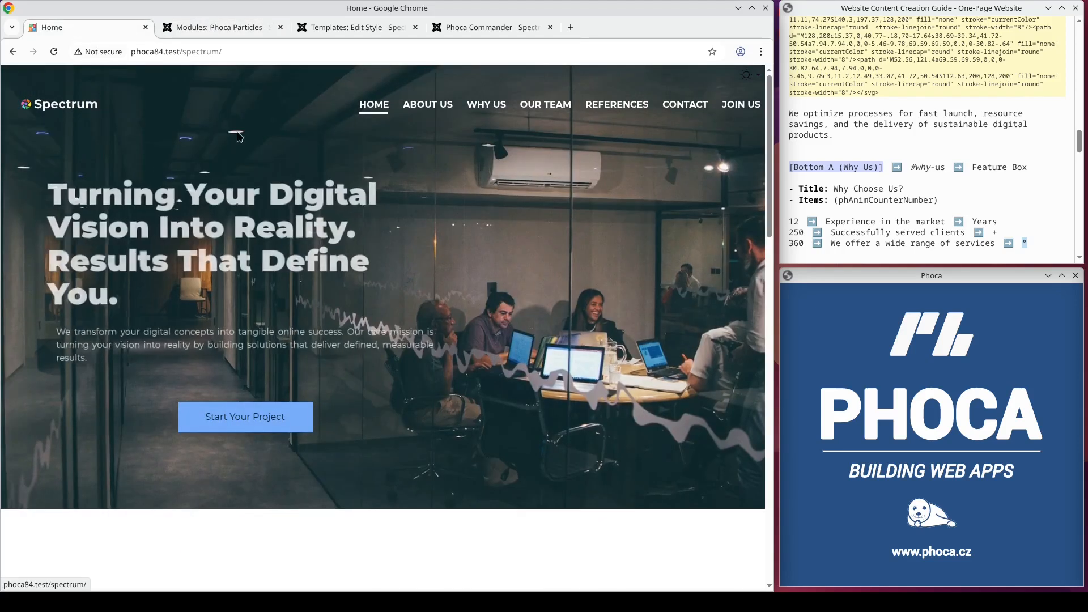
left_click(428, 105)
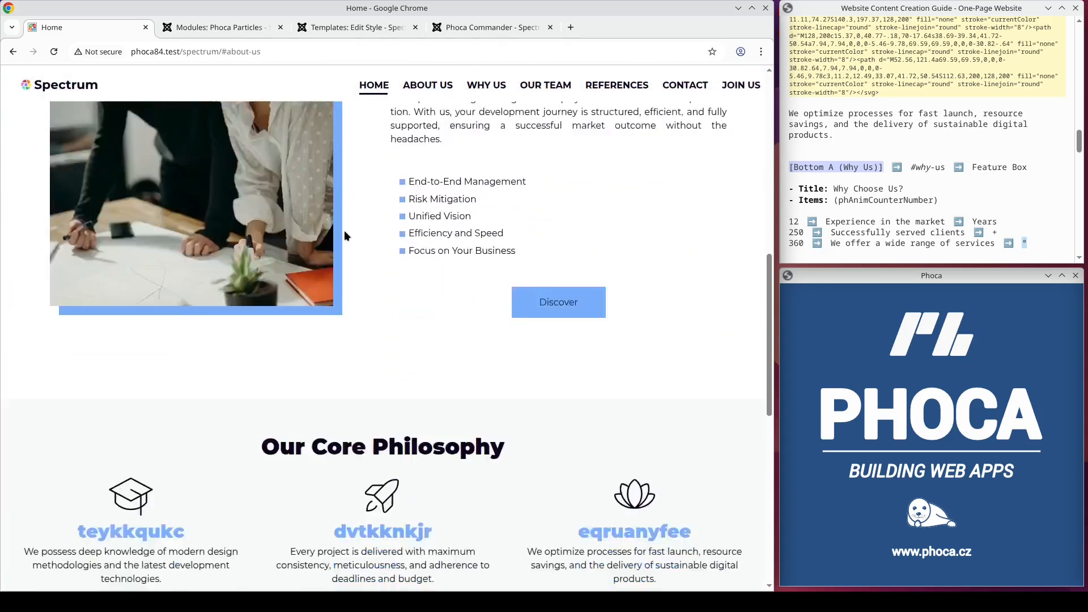
scroll(345, 230, "down", 6)
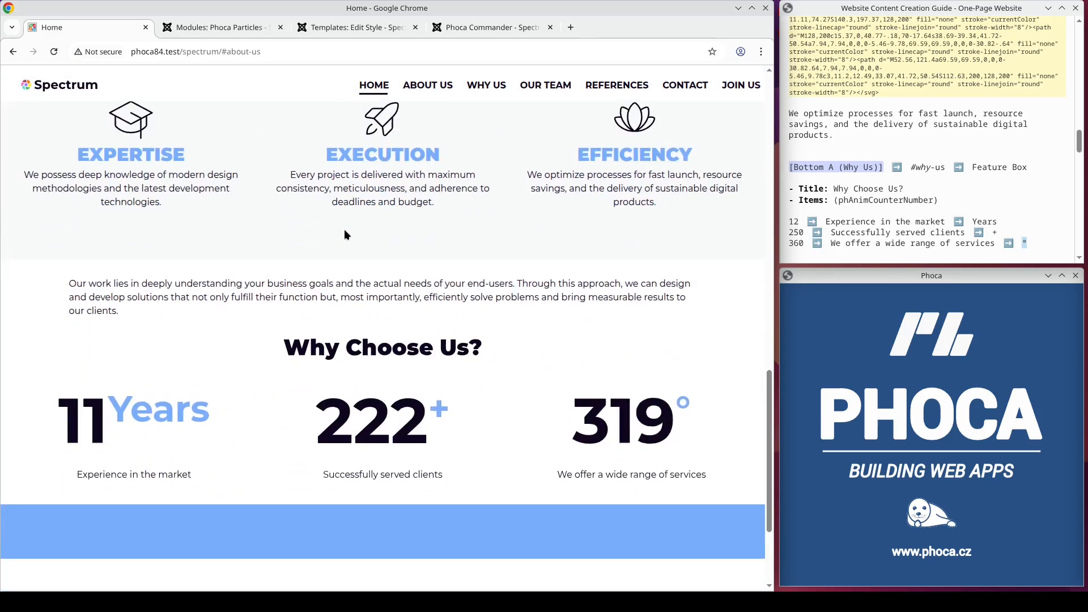
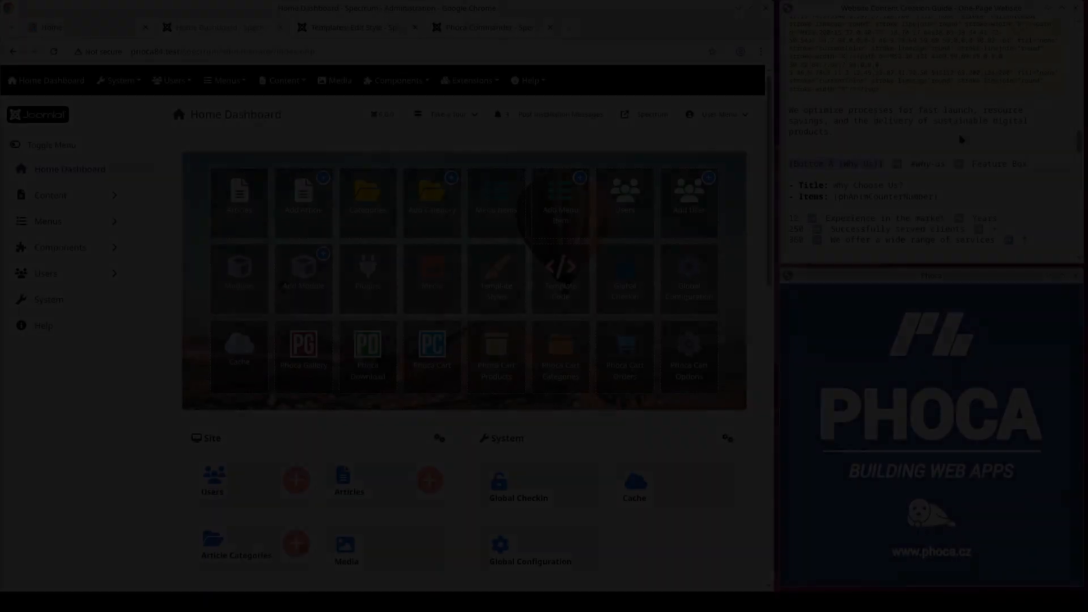
Step: Create a new site module of the Phoca Particles type
scroll(1076, 150, "down", 3)
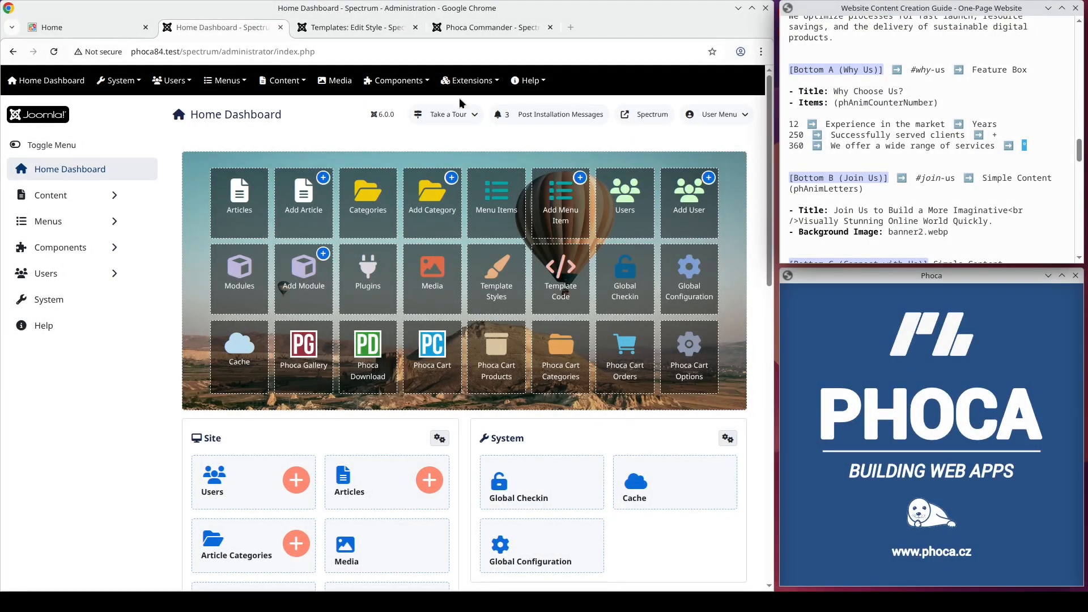
left_click(462, 81)
left_click(462, 122)
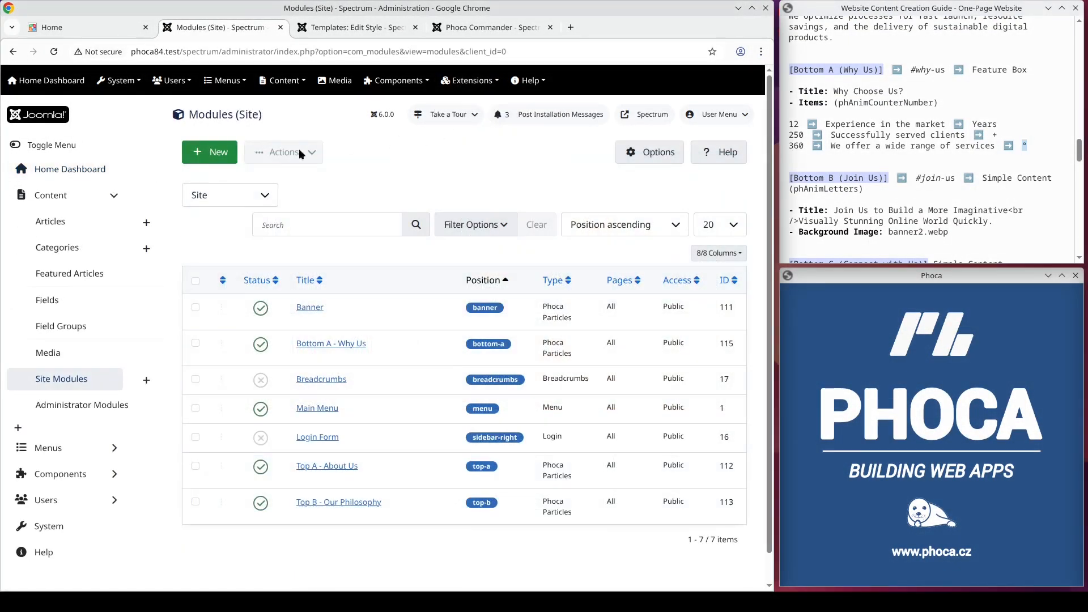
left_click(214, 159)
left_click(283, 317)
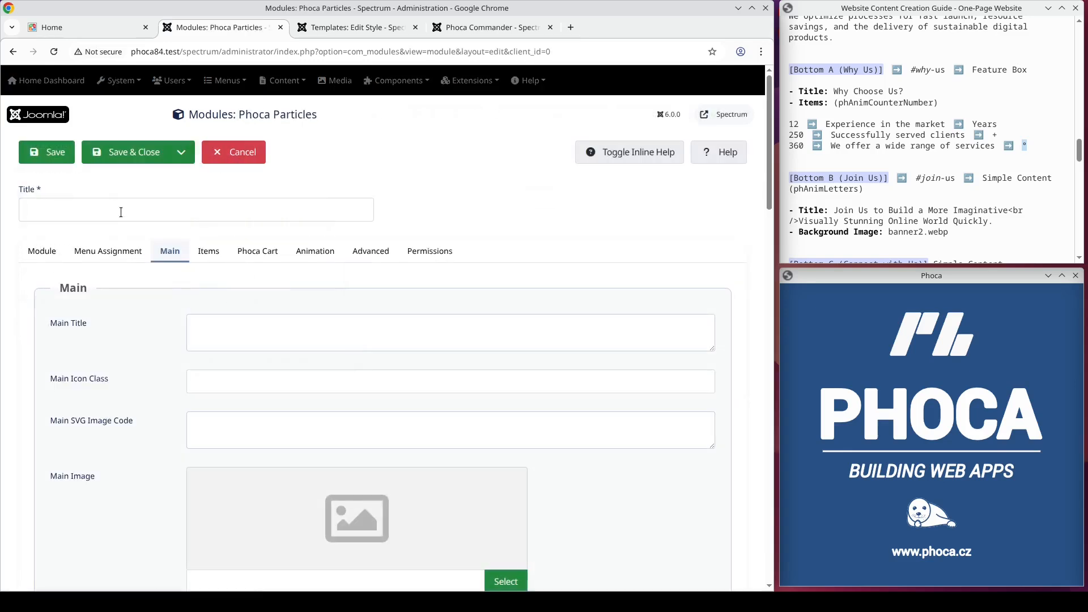
Step: Title the new module Bottom B - Join Us
left_click(121, 211)
type("J")
key("BackSpace")
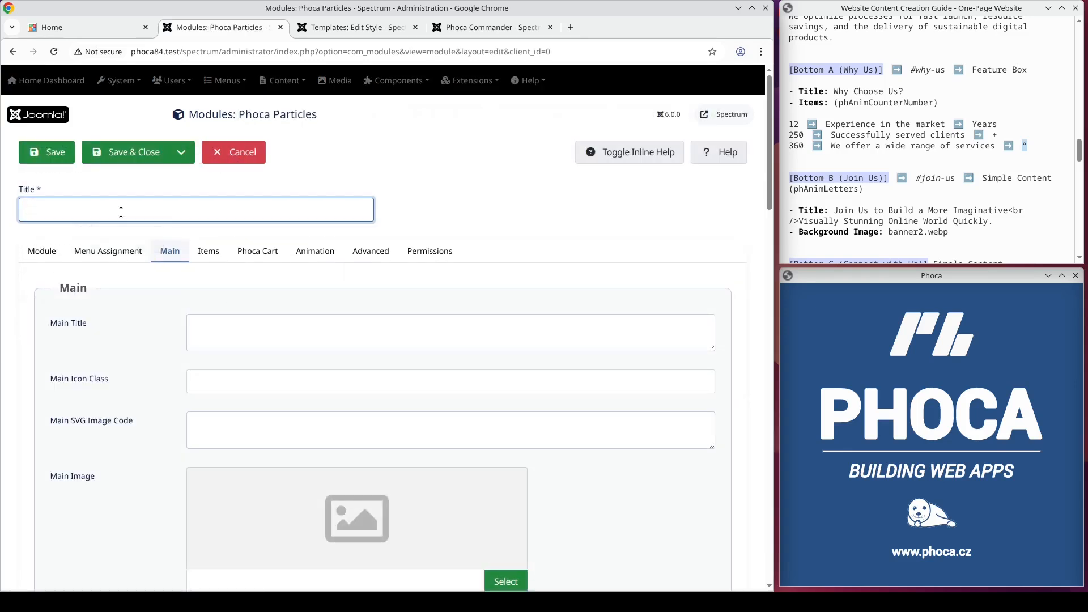
type("Bo")
key("Down")
key("Down")
key("Return")
Step: Assign the module to position Bottom-b [bottom-b] and choose the Simple Content type
left_click(40, 251)
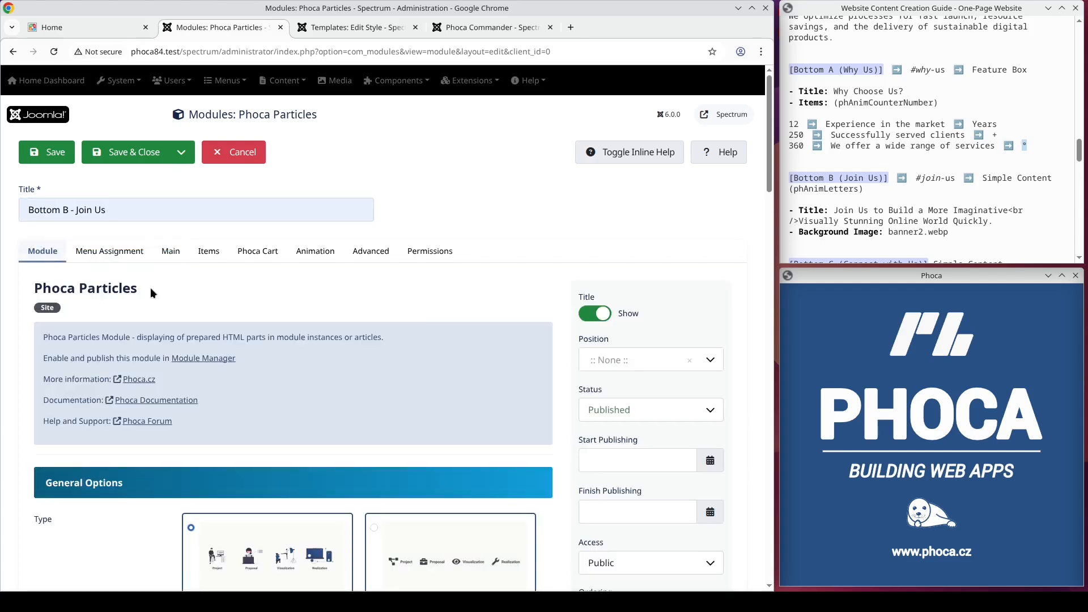
left_click(629, 365)
type("Bottom-b")
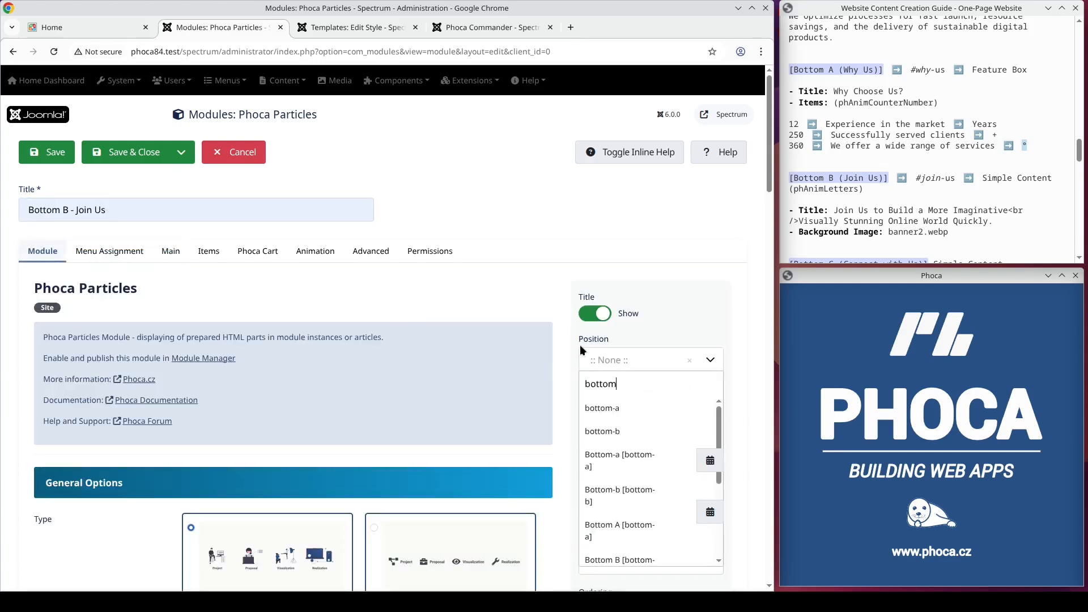
key("Return")
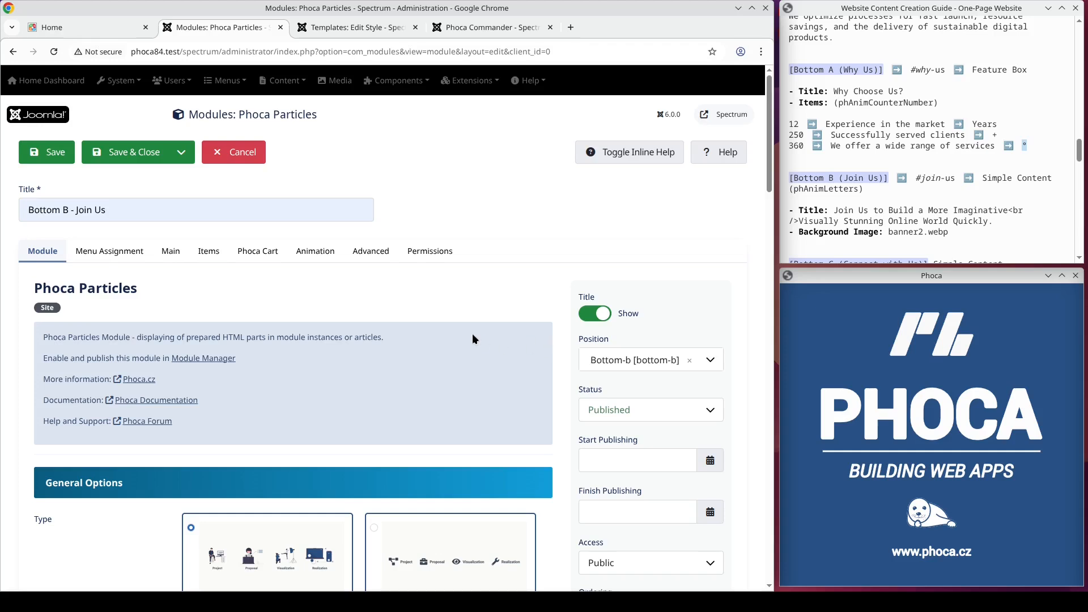
scroll(471, 342, "down", 10)
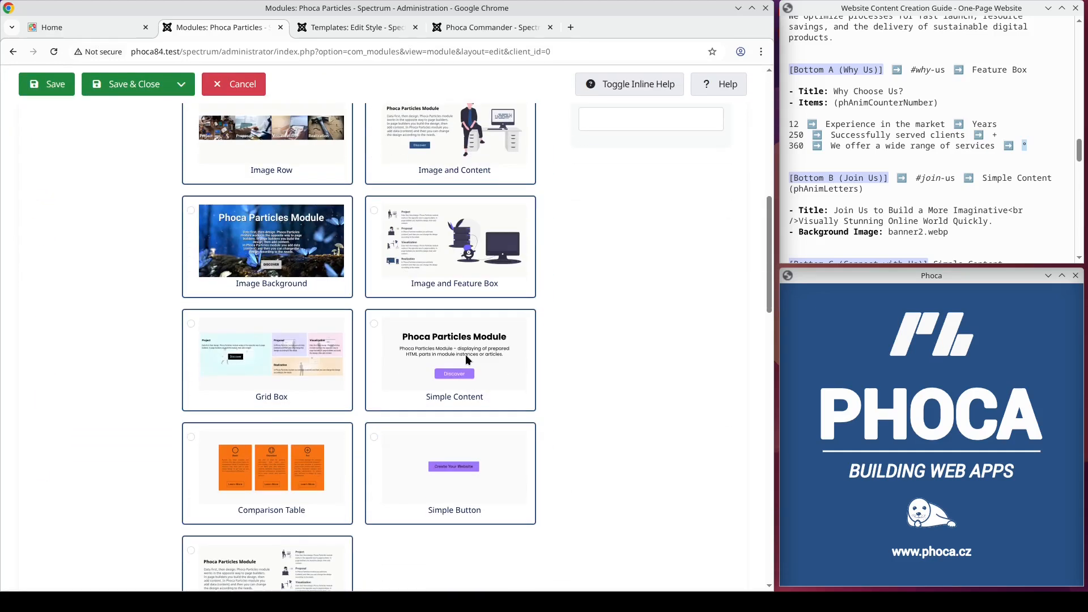
left_click(460, 358)
Step: Set the Main Title to "Join Us to Build a More Imaginative<br />Visually Stunning Online World Quickly." copied from the guide
scroll(460, 358, "up", 12)
left_click(128, 254)
left_click(179, 253)
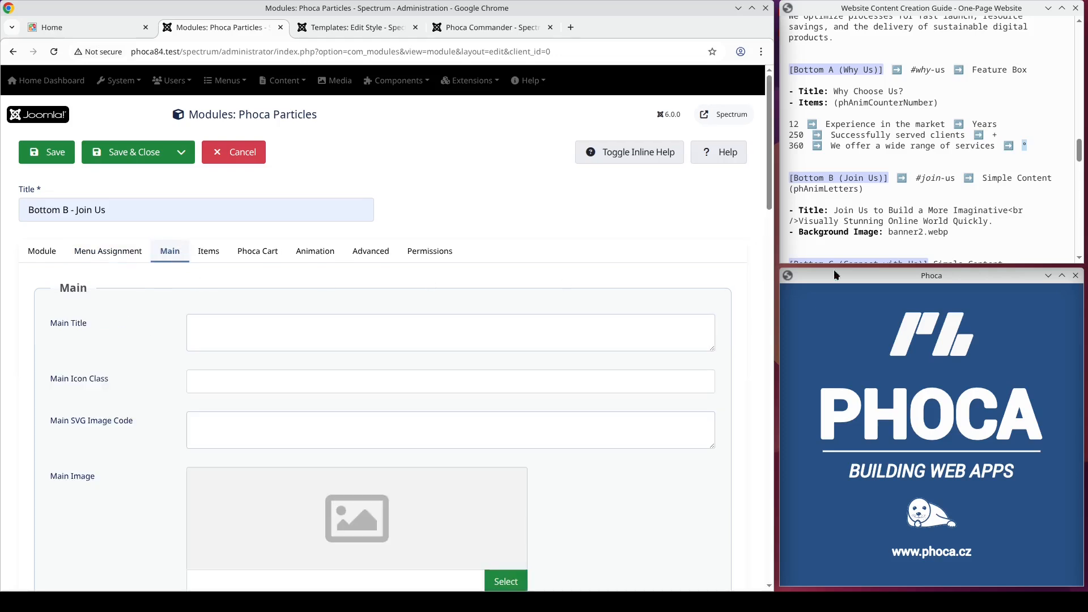
left_click_drag(995, 221, 838, 211)
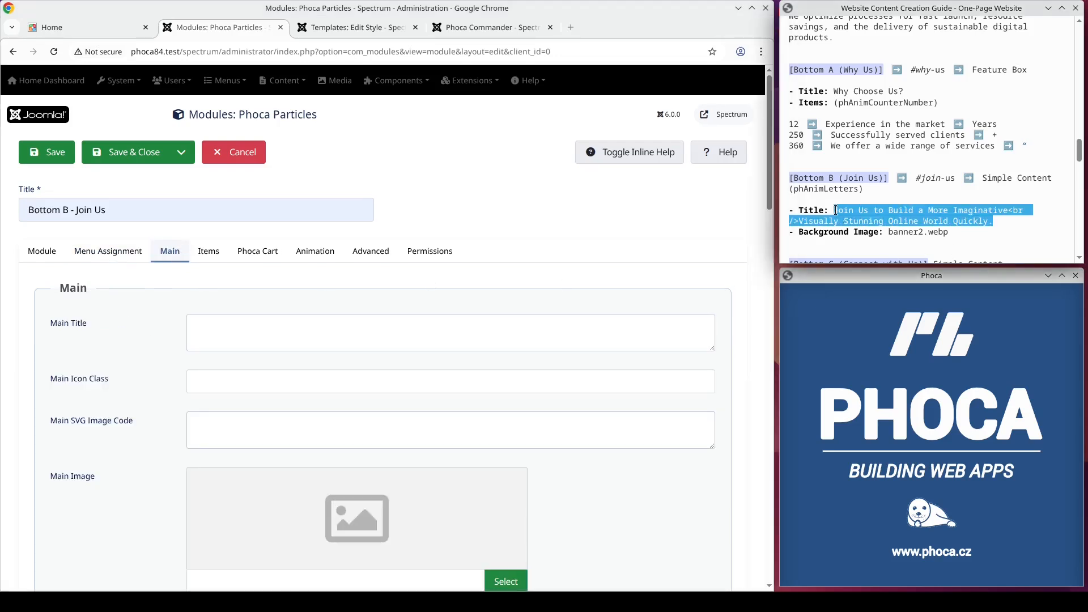
left_click(268, 328)
type("Join Us to Build a More Imaginative<br />Visually Stunning Online World Quickly.")
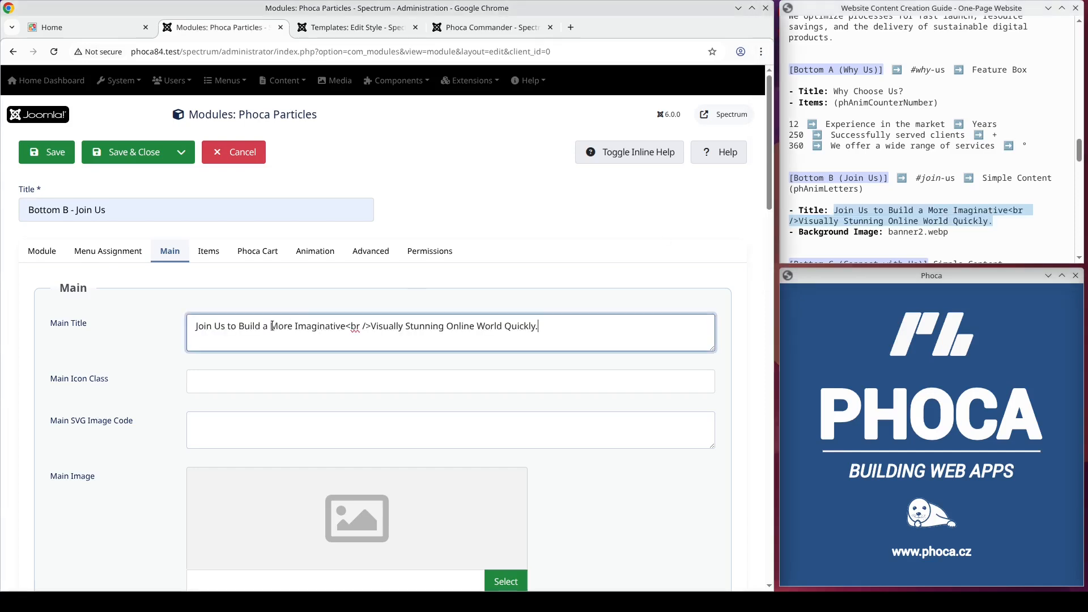
Step: Set banner2.webp from the particles folder as the Main Background Image and save the module
scroll(329, 320, "down", 6)
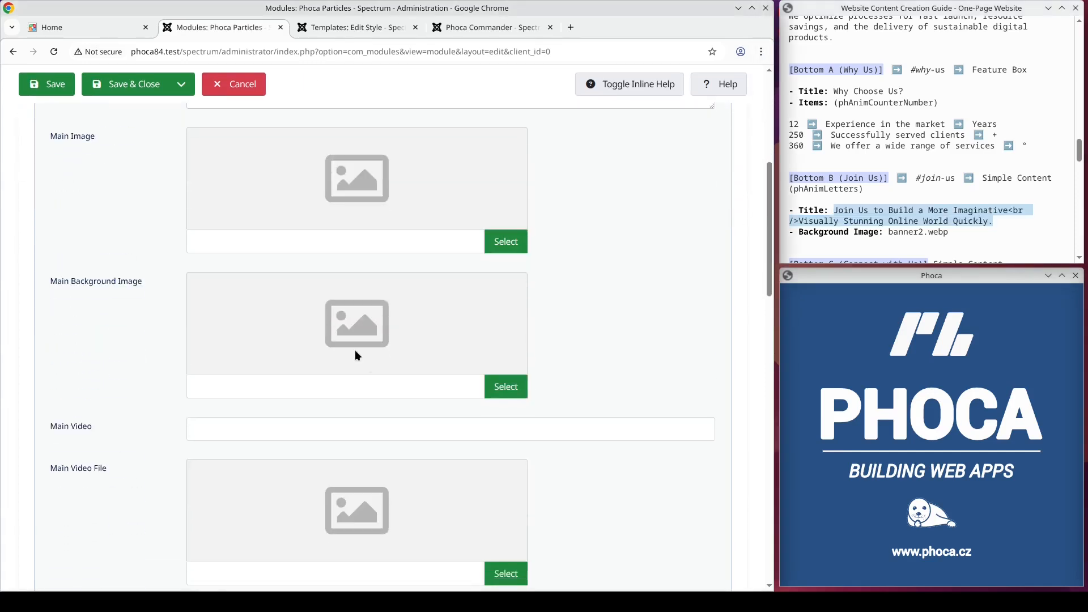
left_click(497, 391)
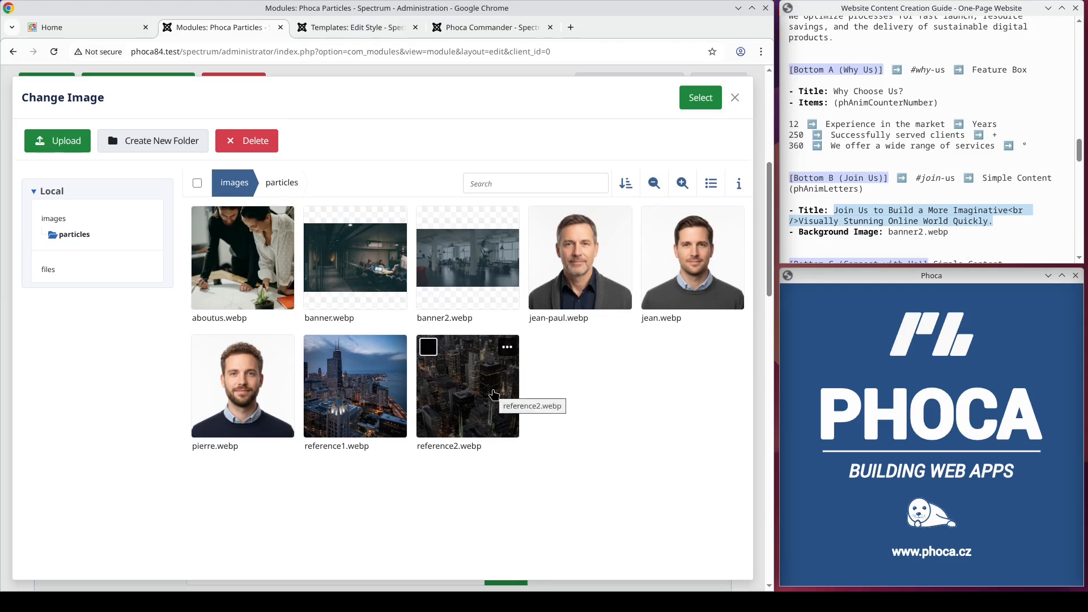
left_click(465, 271)
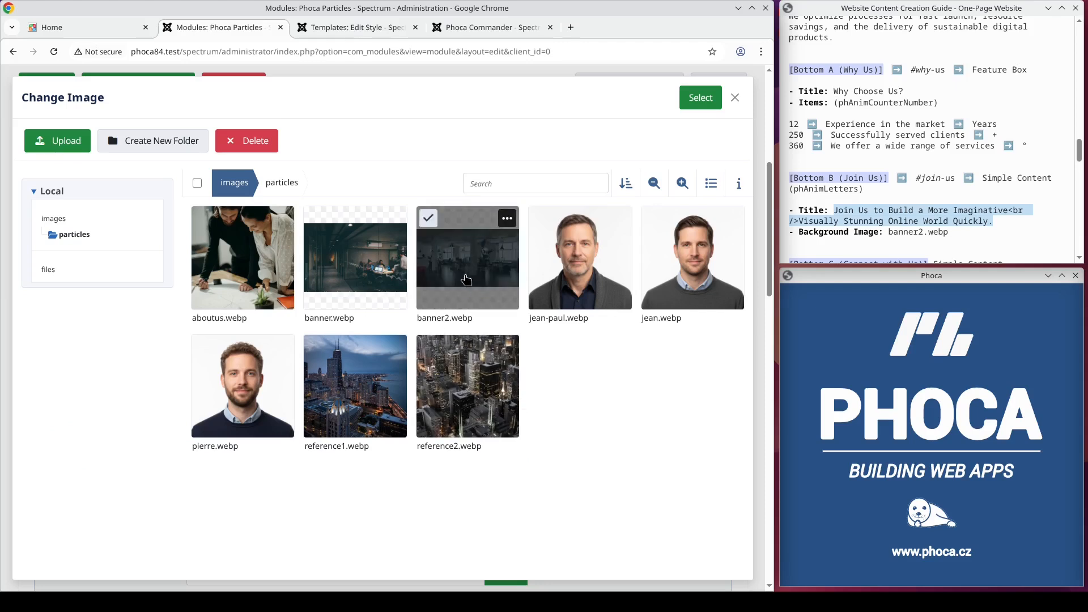
left_click(705, 102)
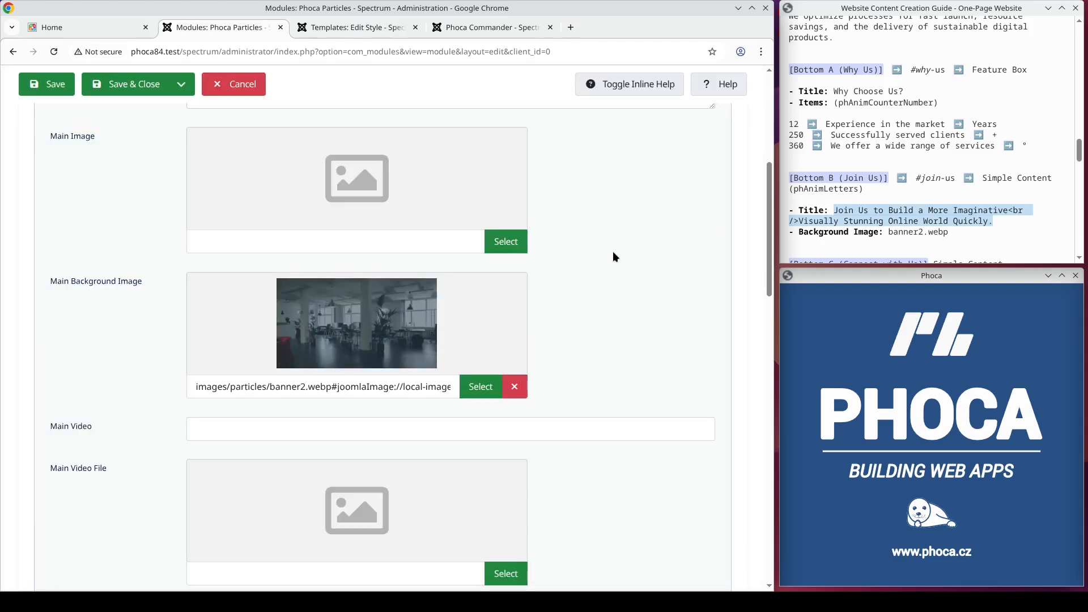
scroll(614, 256, "up", 6)
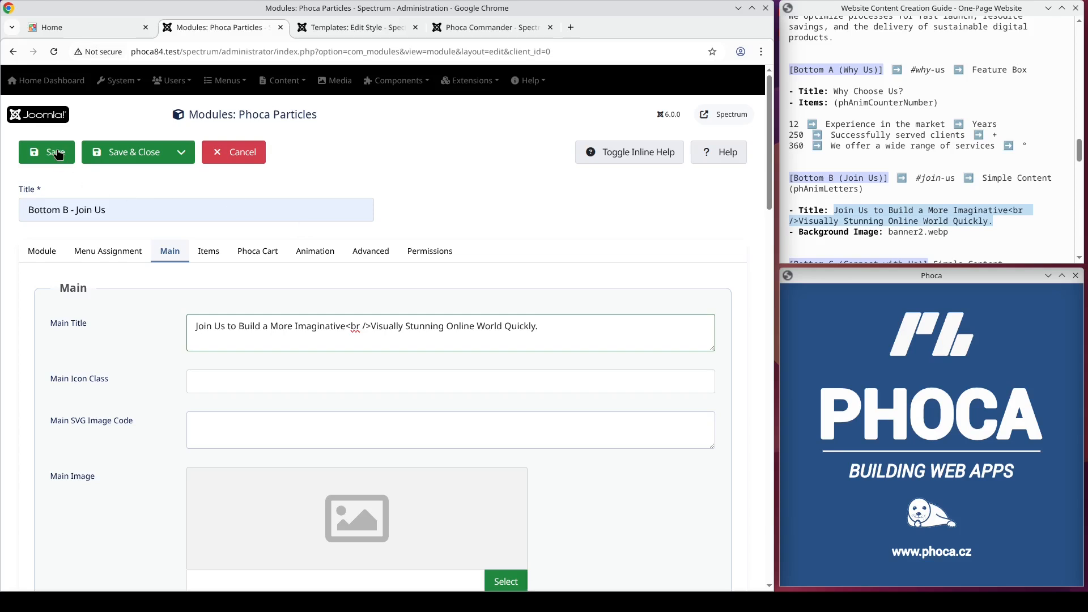
left_click(57, 148)
Step: Check the bottom-b container's ID in the template style's website layout, and view the Join Us section on the site's home page
left_click(333, 27)
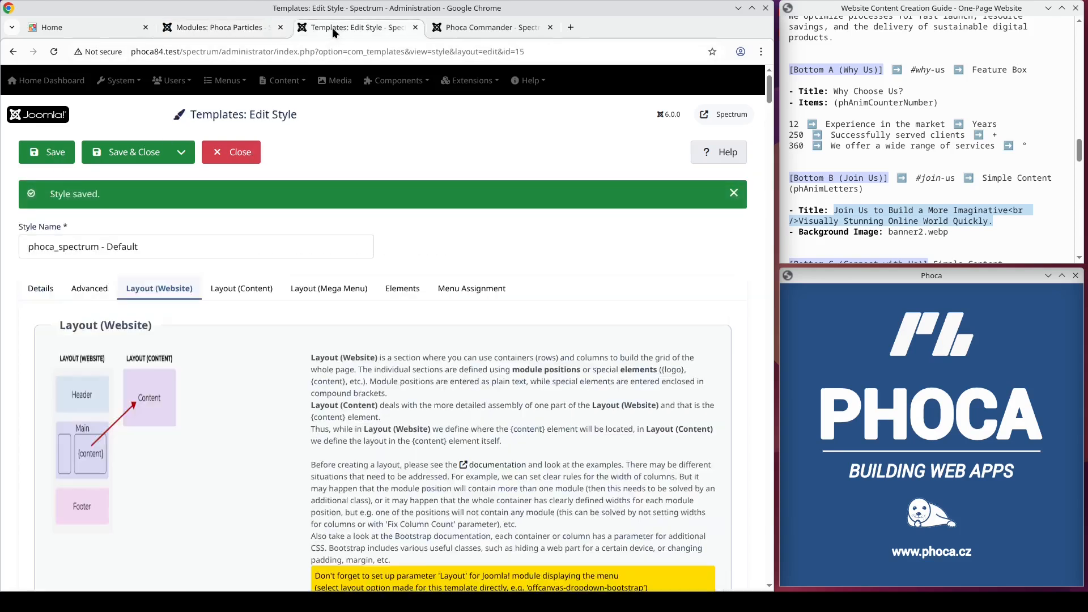
scroll(307, 311, "down", 15)
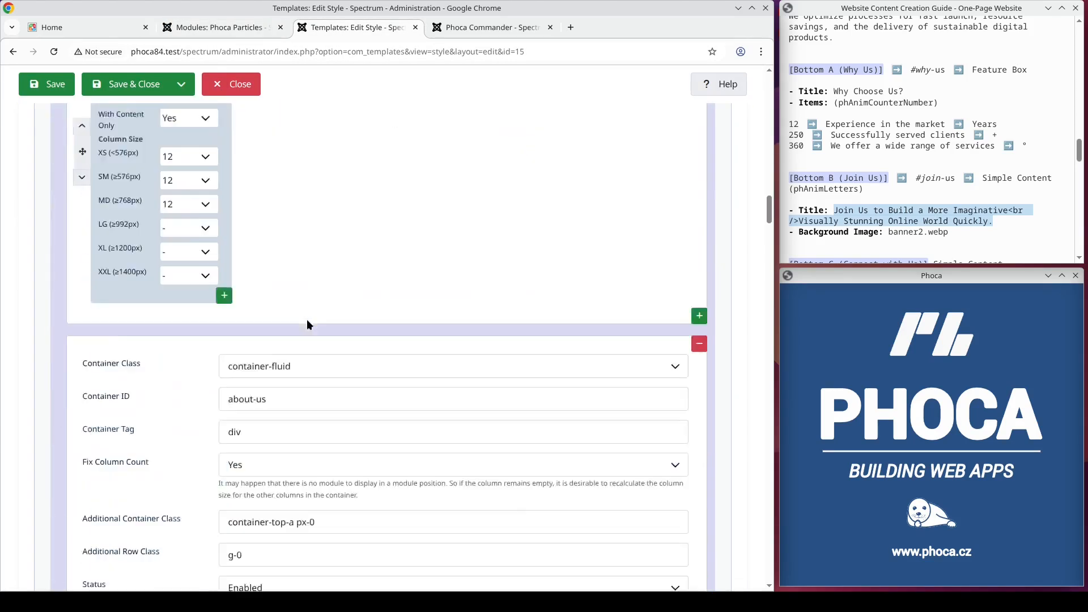
scroll(304, 323, "down", 15)
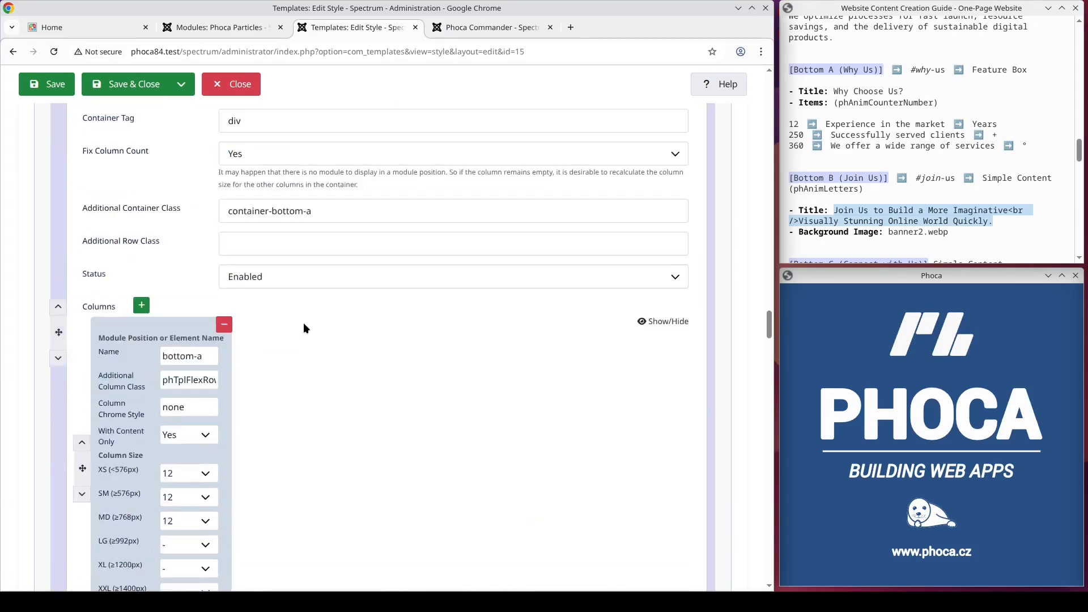
scroll(303, 324, "down", 6)
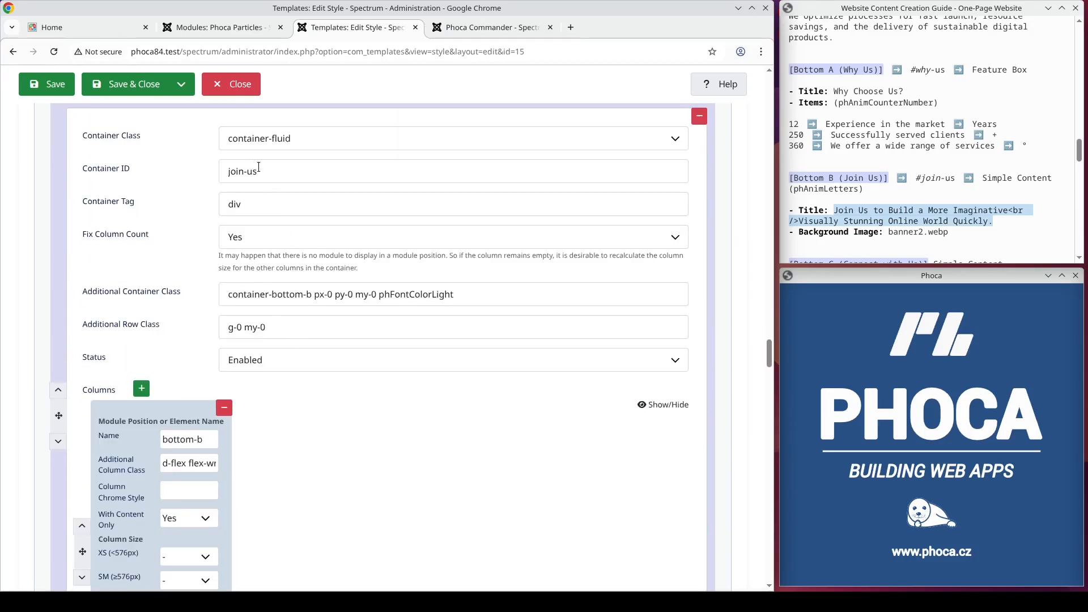
left_click_drag(265, 174, 214, 183)
left_click(93, 28)
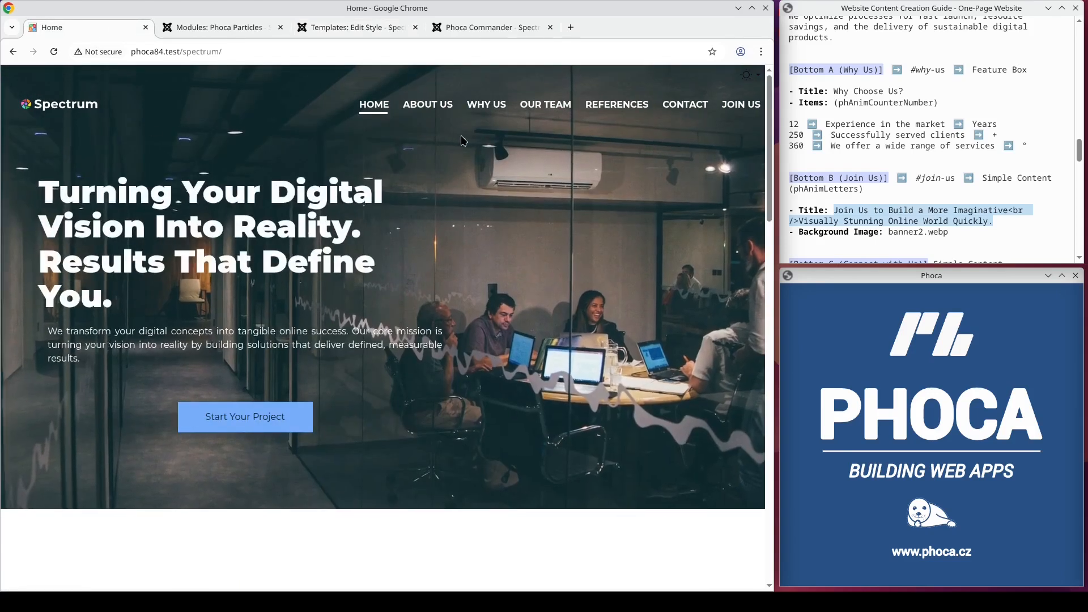
left_click(739, 110)
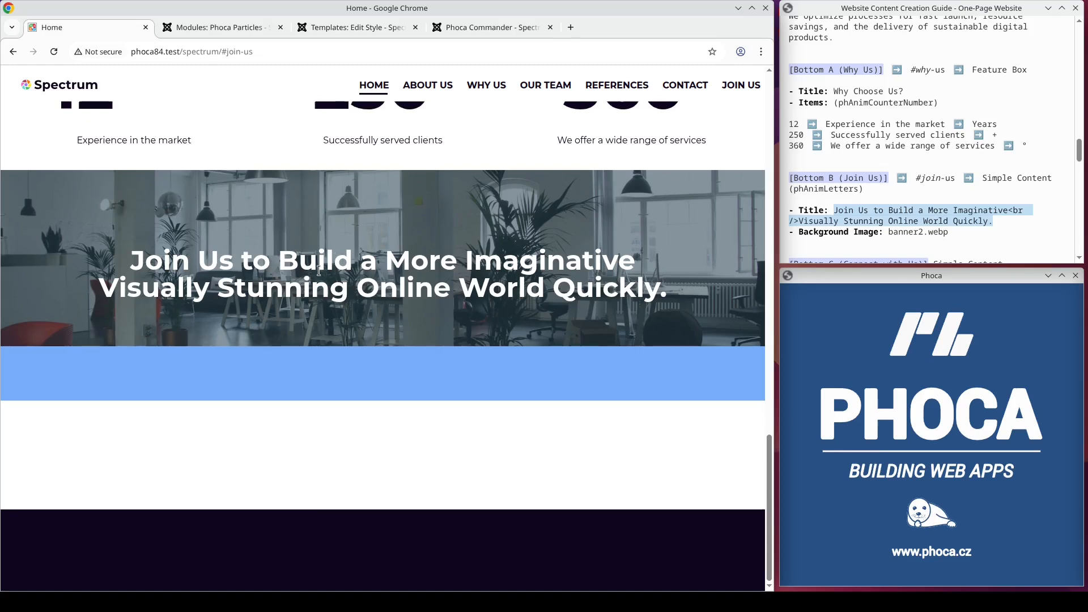
Step: Copy phAnimLetters from the guide into the Join Us module's animation settings, save the module, and reload the home page
double_click(834, 189)
key("ctrl+c")
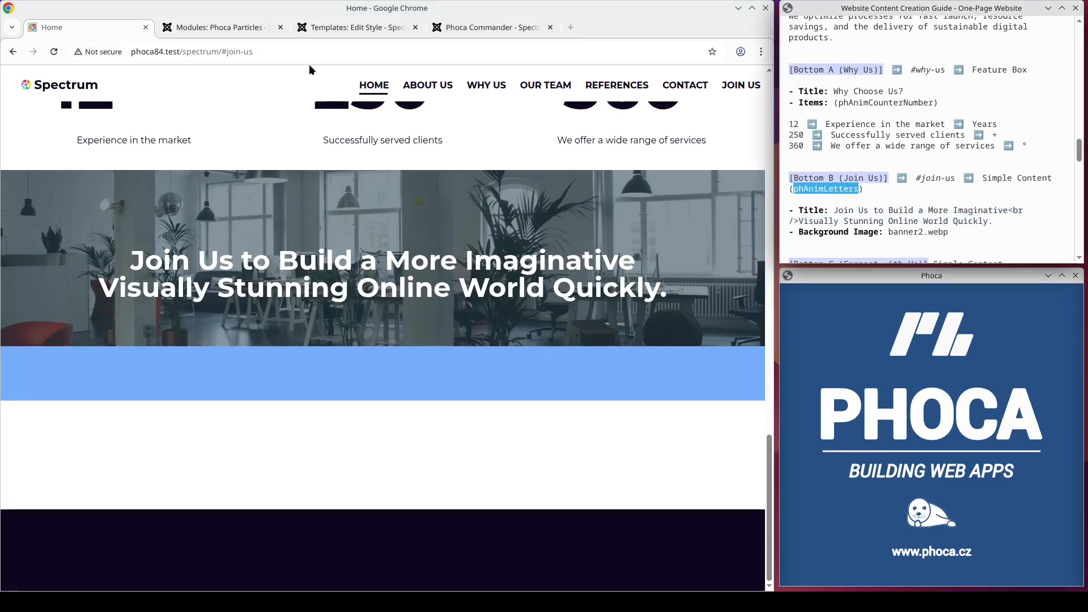
left_click(234, 27)
left_click(317, 291)
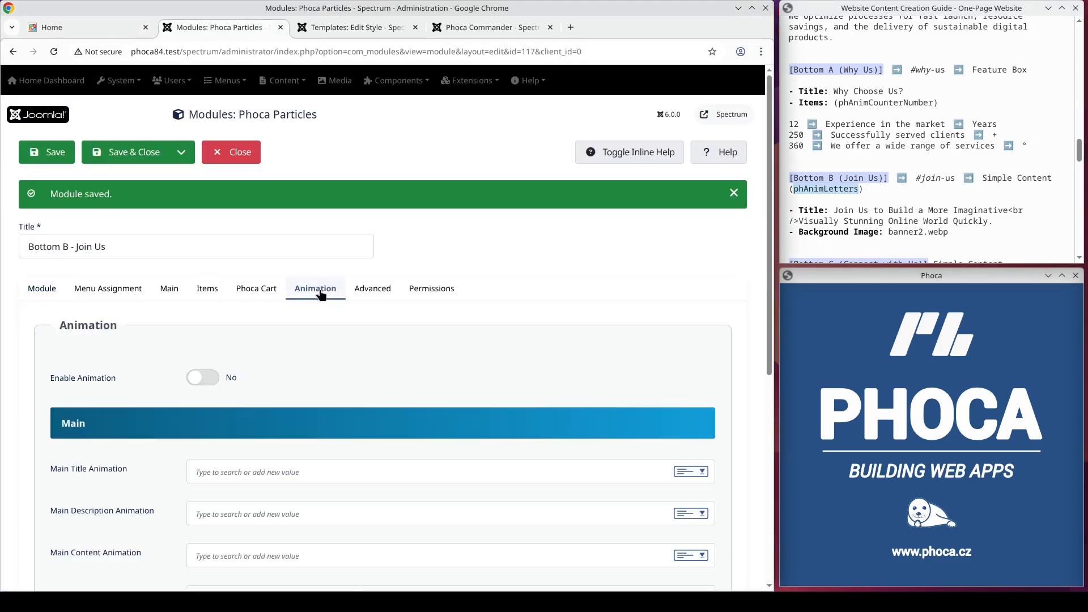
scroll(314, 308, "down", 1)
left_click(258, 399)
key("ctrl+v")
left_click(56, 87)
left_click(70, 28)
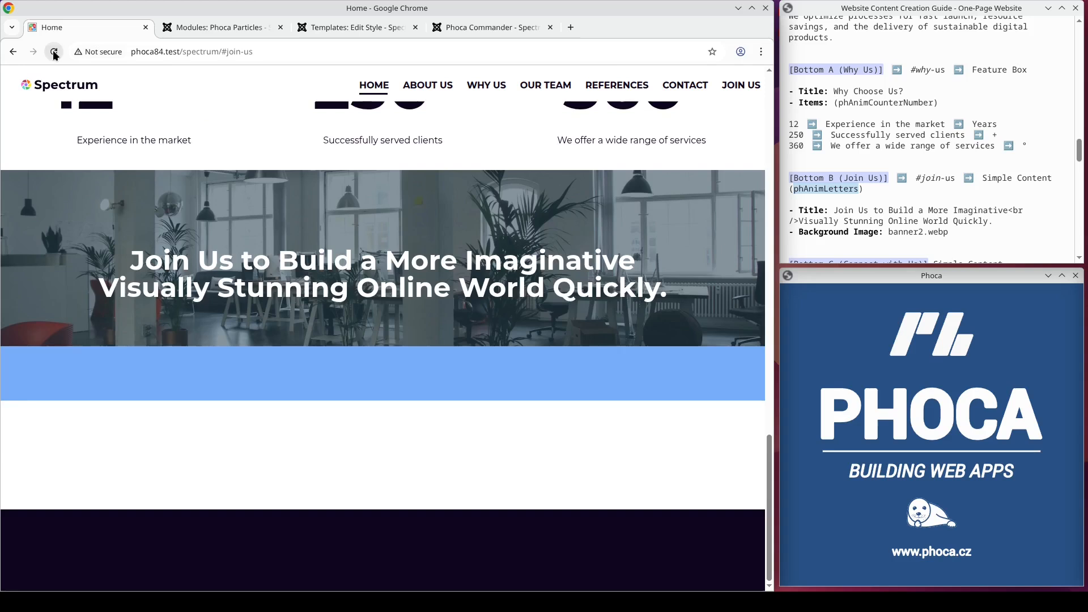
left_click(55, 52)
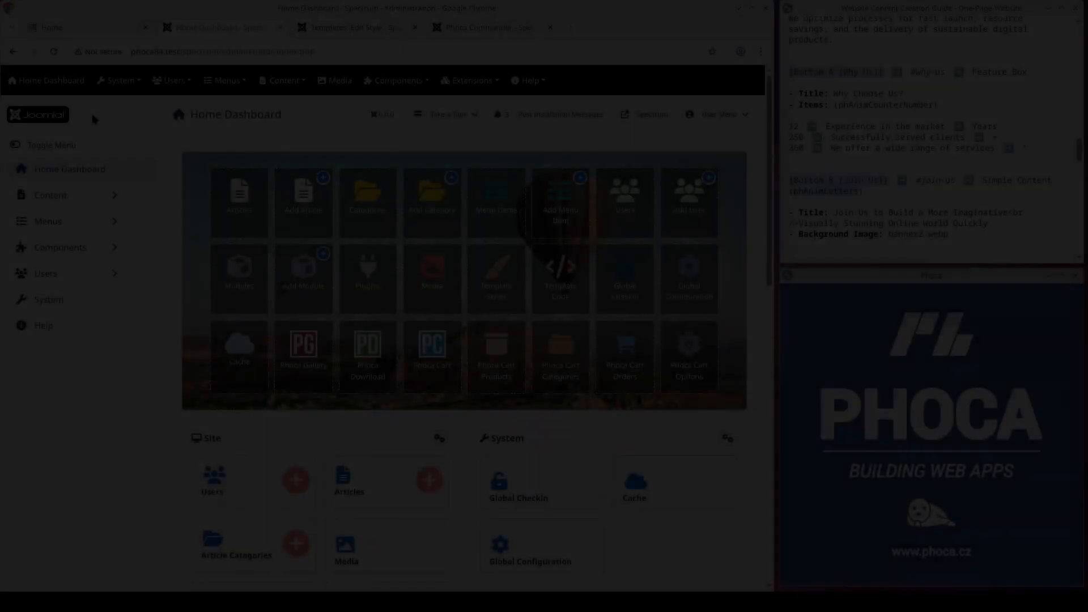
Step: Copy the title "Connect Design and Code With Us!" from the guide's Bottom C section and create another Phoca Particles site module
scroll(1084, 167, "down", 3)
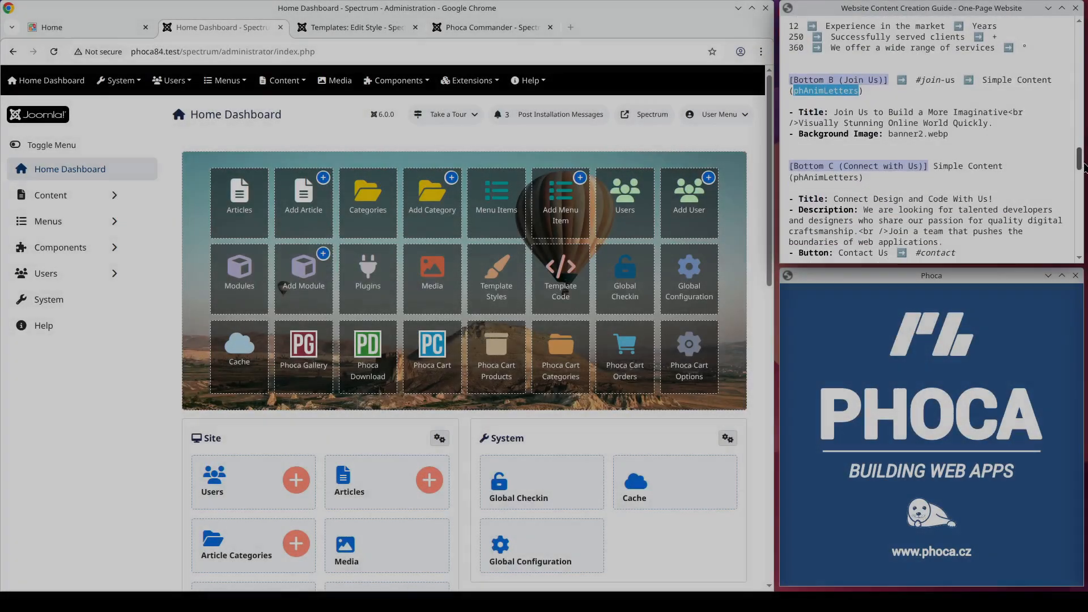
scroll(1020, 162, "down", 1)
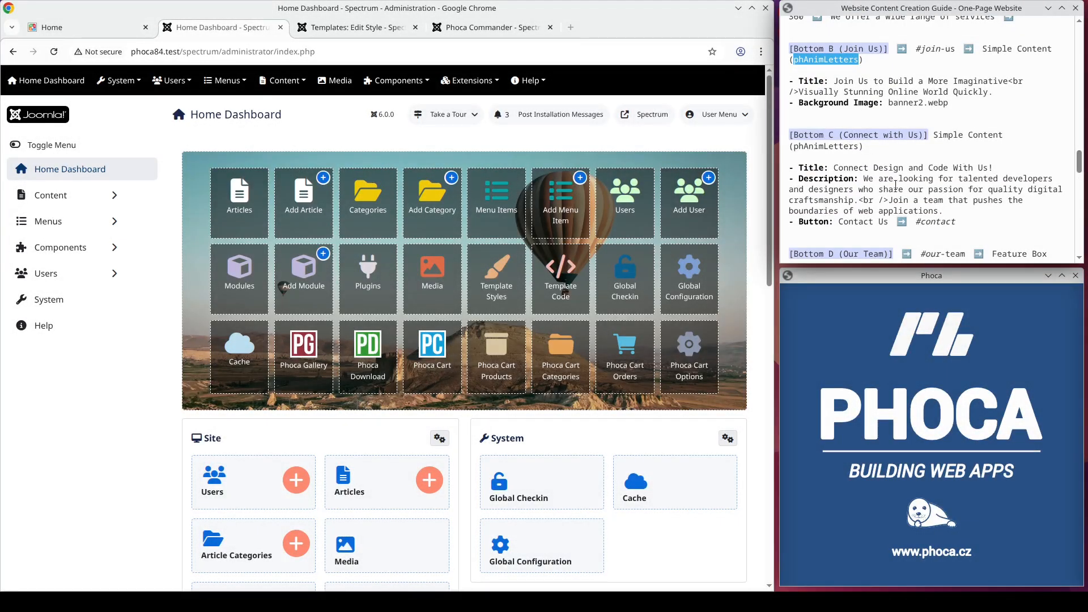
left_click_drag(1010, 170, 837, 162)
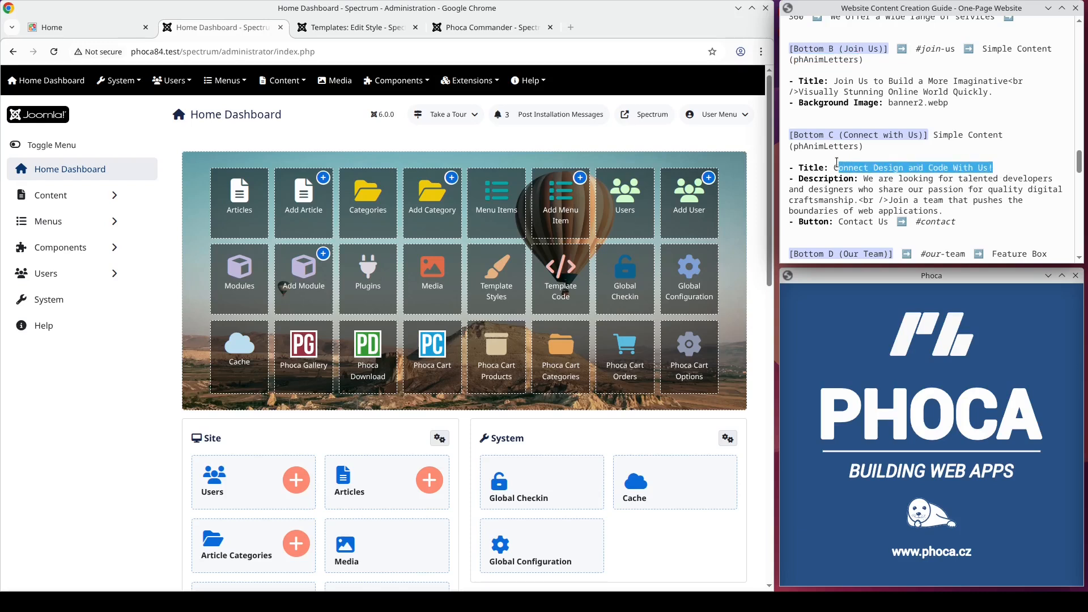
left_click(460, 89)
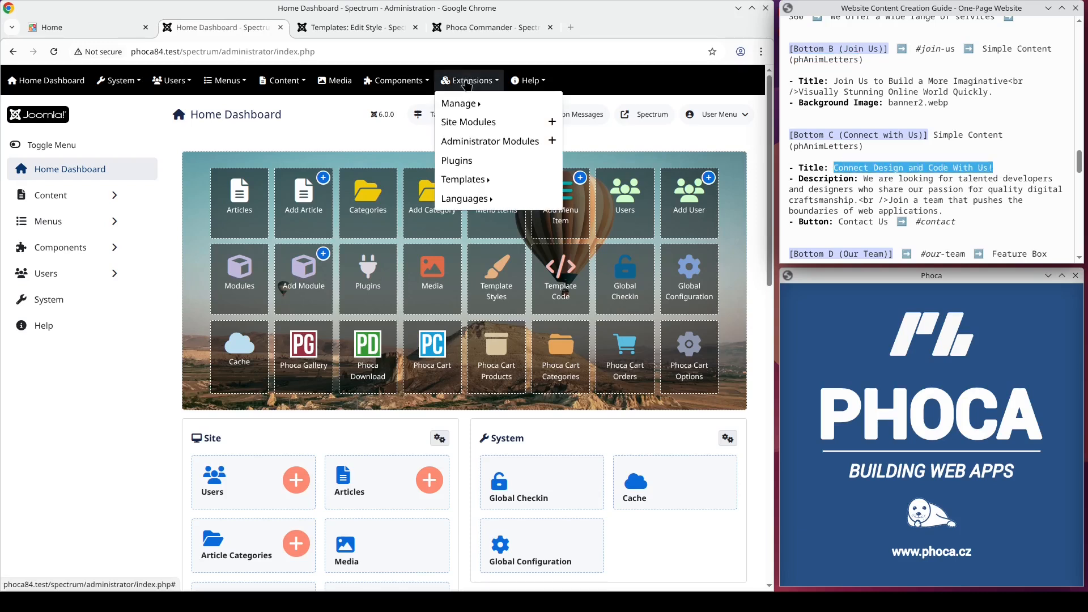
left_click(462, 124)
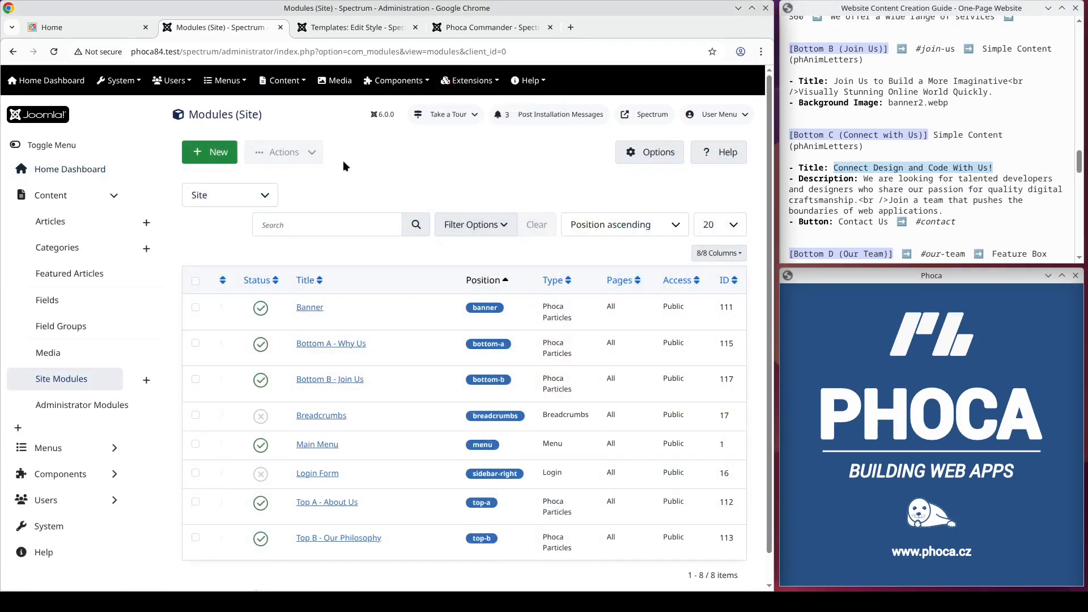
left_click(205, 153)
left_click(275, 317)
Step: Title the new module Bottom C - Connect with Us
left_click(133, 201)
type("Bottom-")
key("BackSpace")
type("C - Connect with Us")
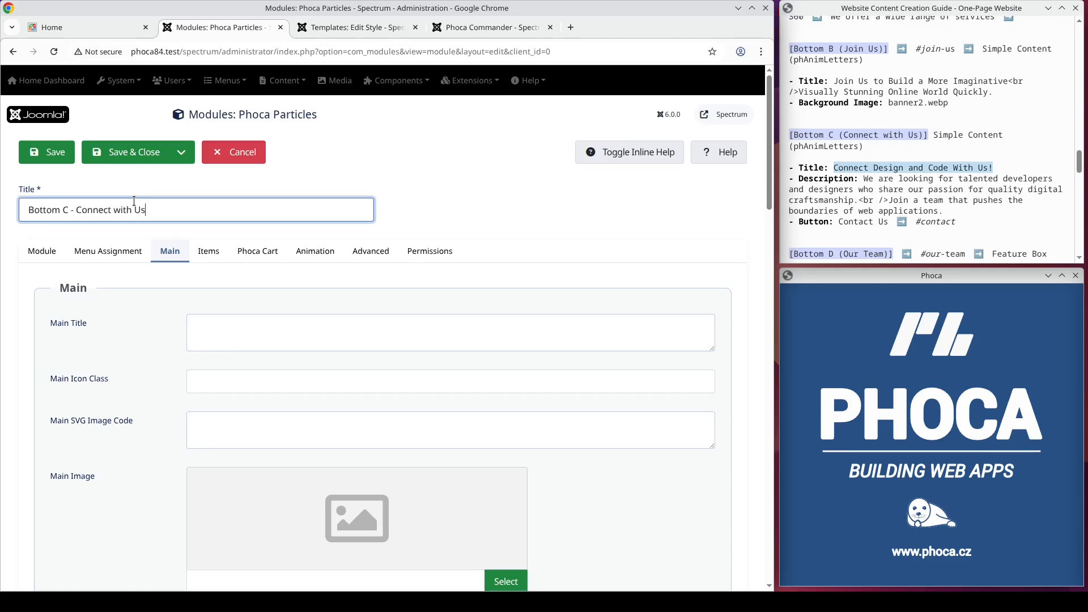
Step: Assign the Connect with Us module to position Bottom C [bottom-c]
left_click(51, 254)
left_click(576, 360)
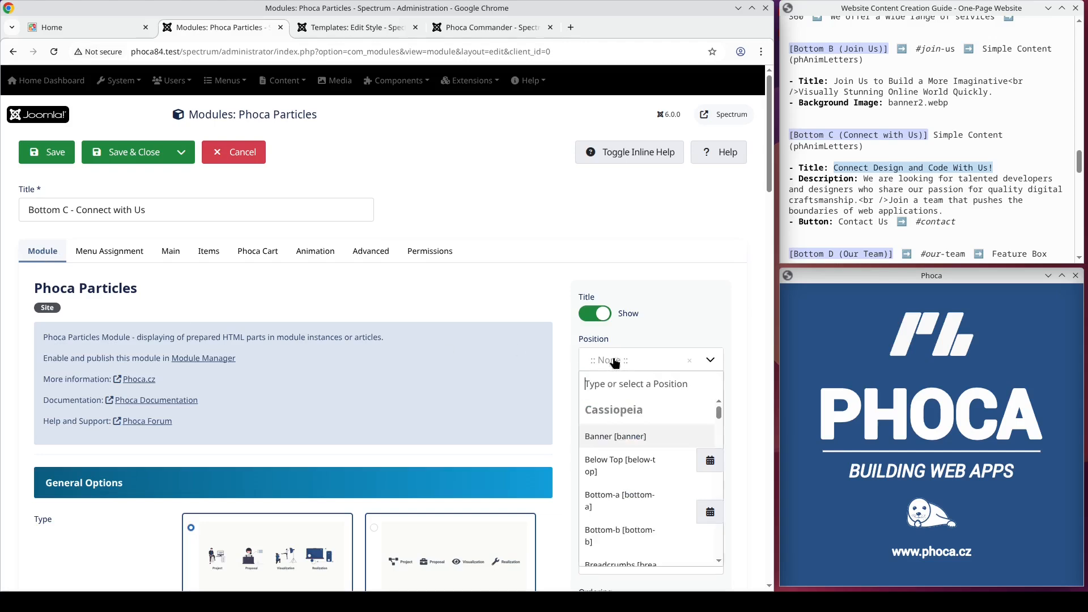
type("bottom-c")
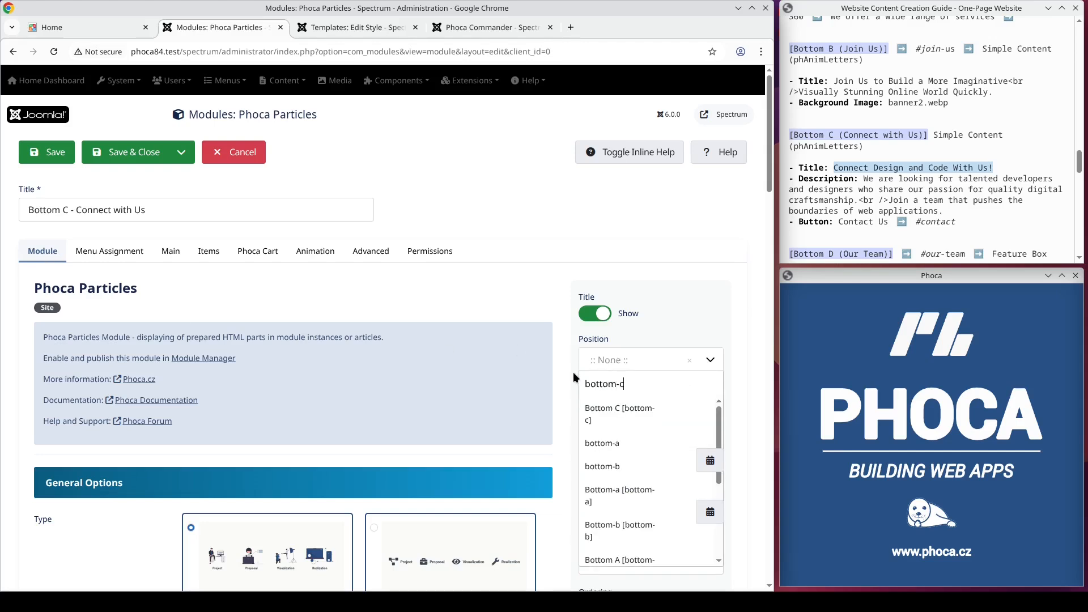
key("Return")
scroll(453, 338, "down", 9)
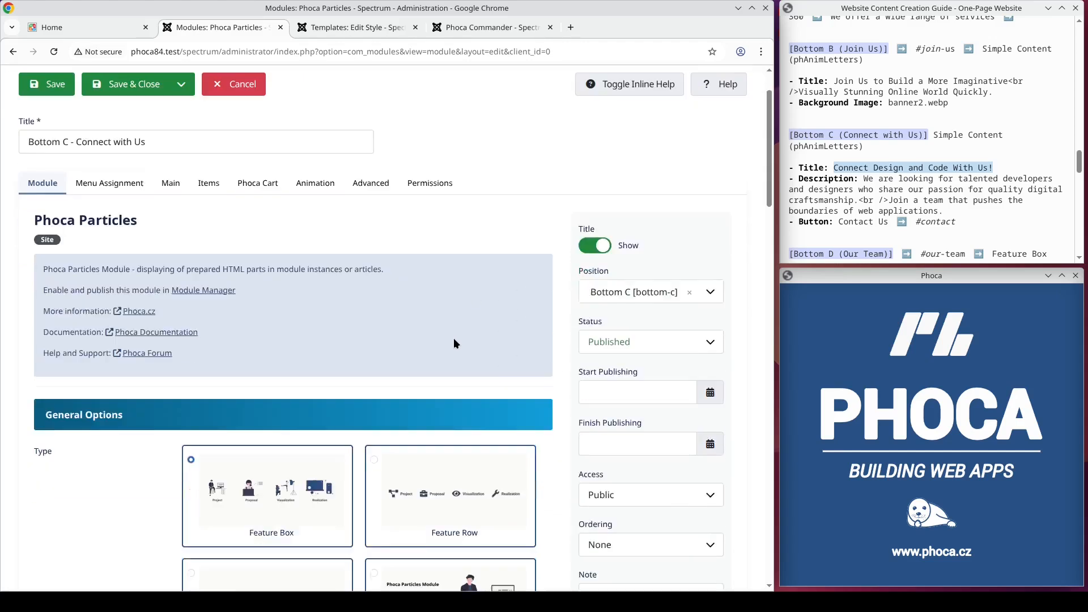
Step: Choose the Simple Content type for the Connect with Us module and set its main title animation to phAnimLetters
scroll(457, 341, "down", 1)
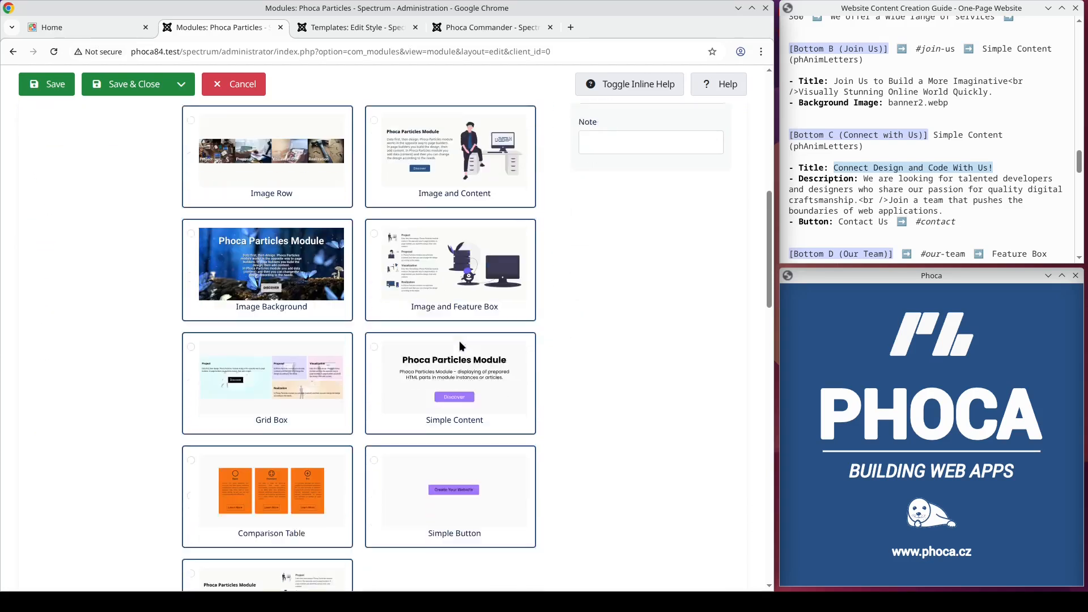
scroll(462, 346, "up", 10)
left_click(323, 252)
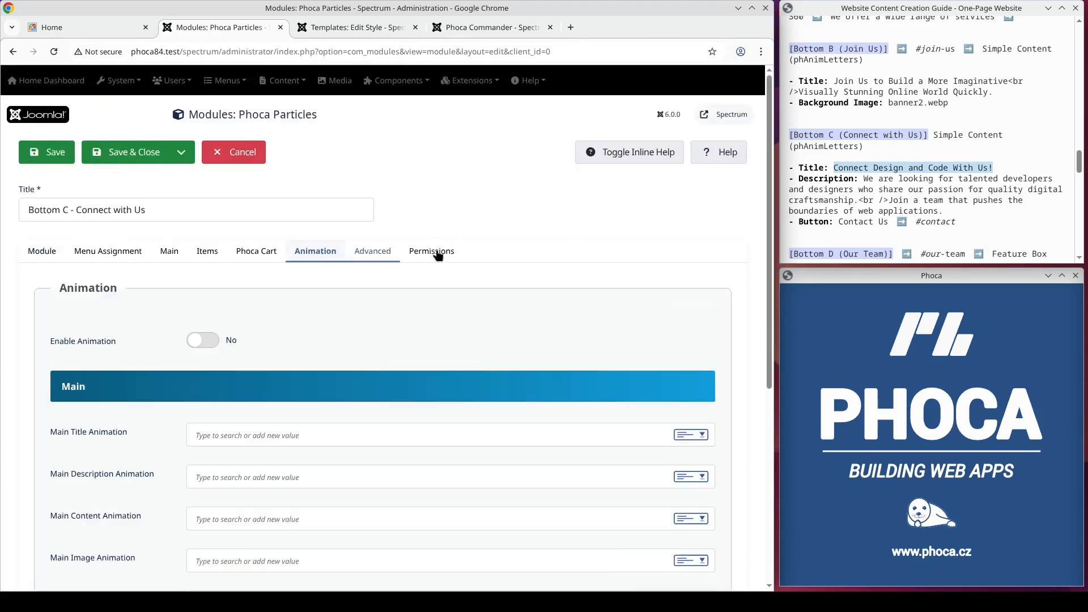
double_click(837, 147)
key("ctrl+c")
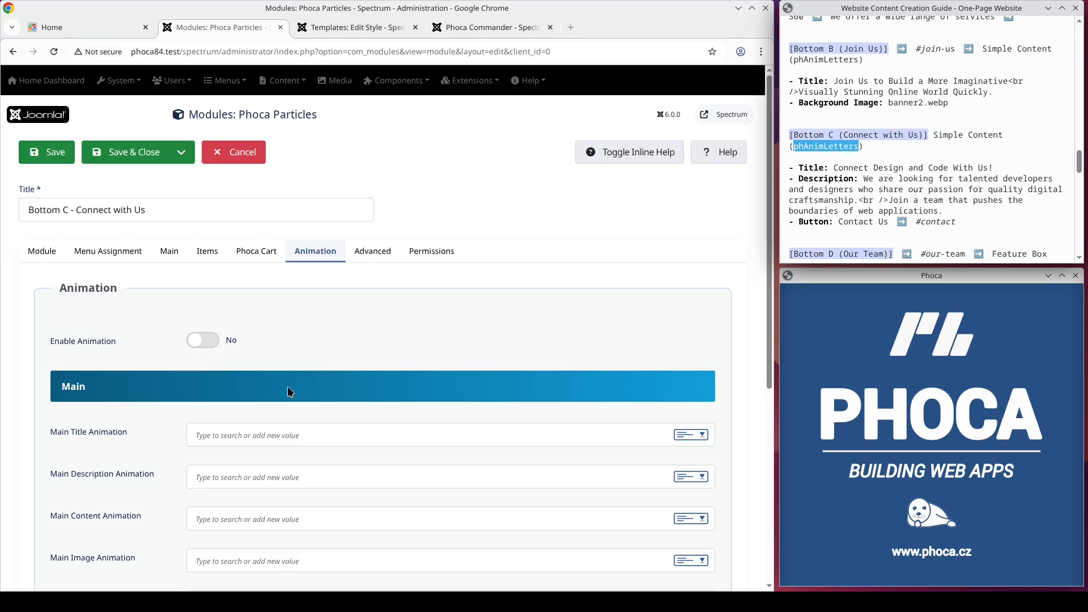
left_click(252, 427)
key("ctrl+v")
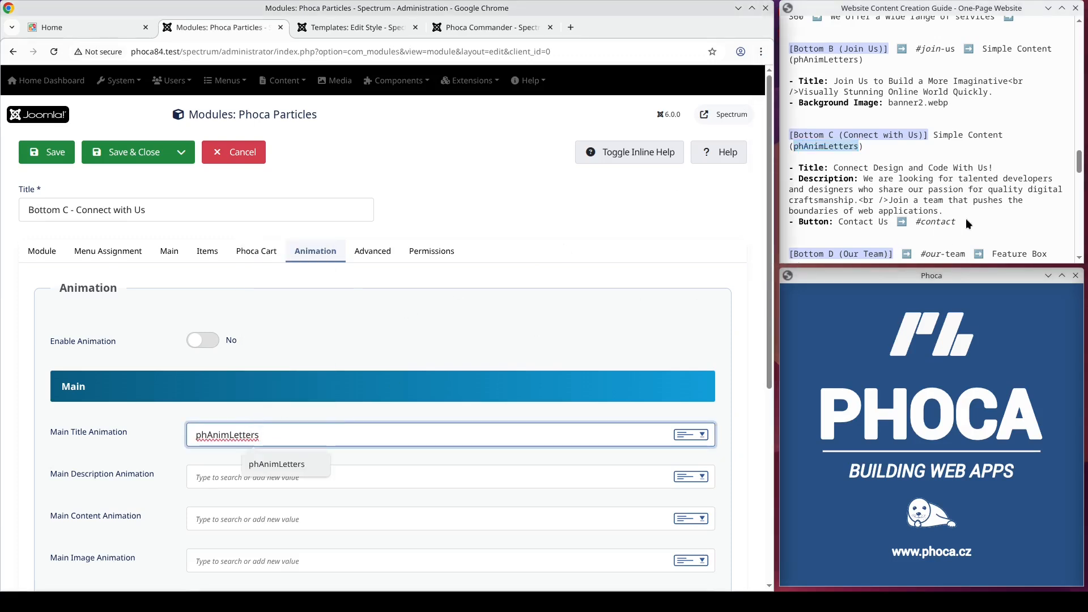
Step: Copy "Connect Design and Code With Us!" from the guide's Bottom C section into the module's main title
left_click_drag(994, 168, 834, 168)
key("ctrl+c")
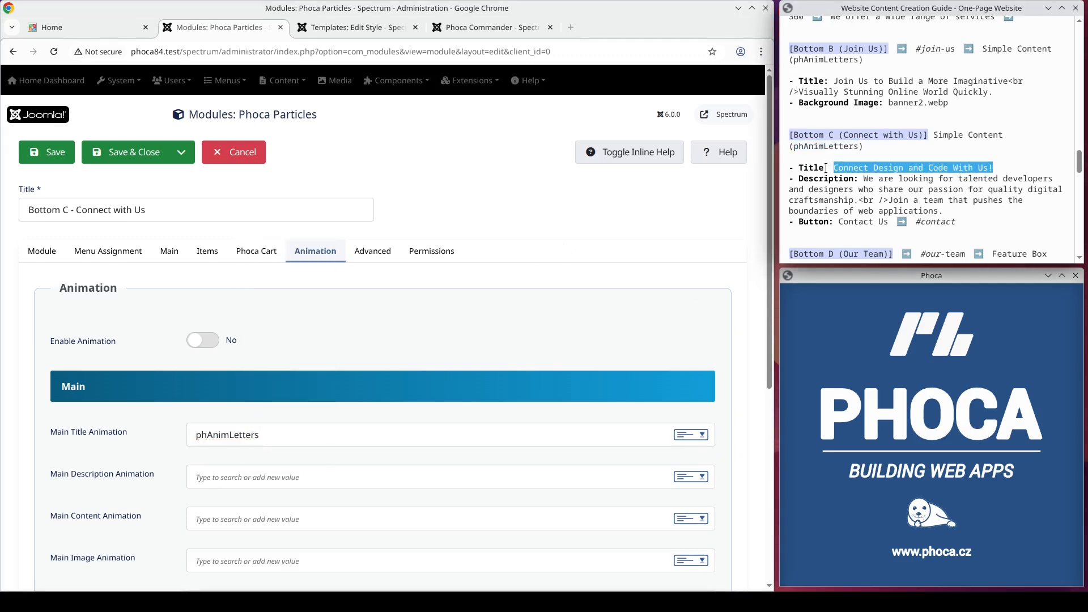
left_click(169, 251)
left_click(227, 327)
key("ctrl+v")
Step: Copy the Bottom C description about looking for talented developers and designers from the guide into the module's main description
left_click_drag(943, 210, 864, 180)
key("ctrl+c")
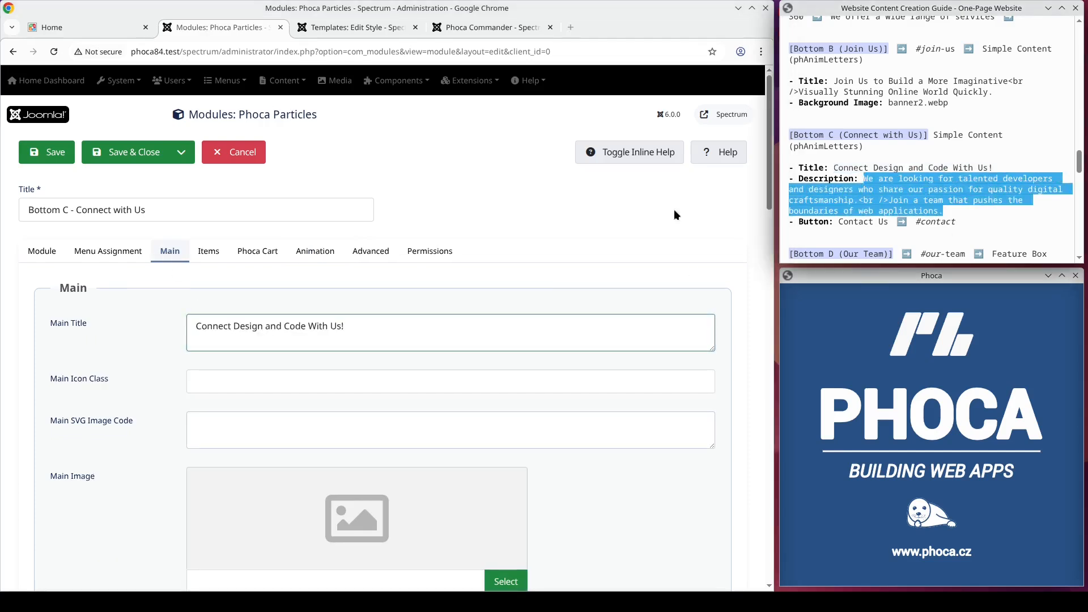
scroll(315, 310, "down", 15)
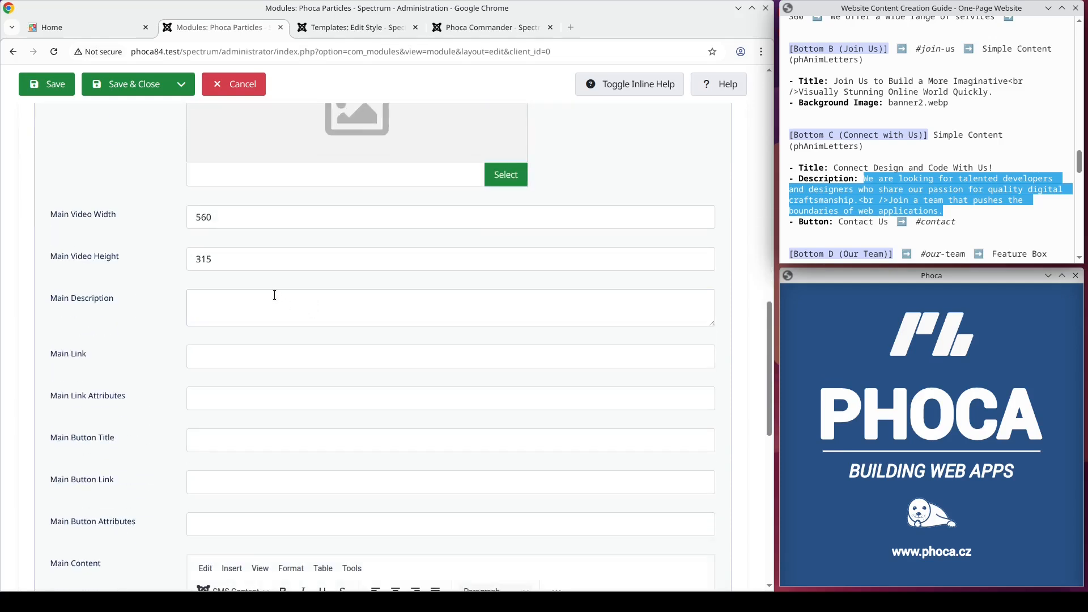
left_click(274, 295)
key("ctrl+v")
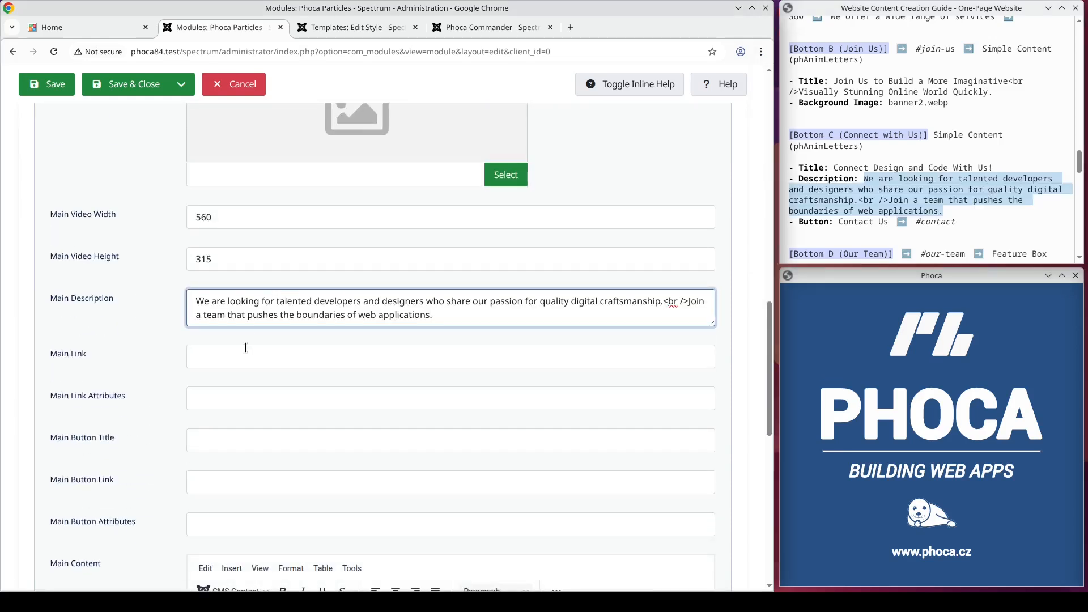
Step: Set the module's main button title to Contact Us and its main button link to #contact
left_click(203, 437)
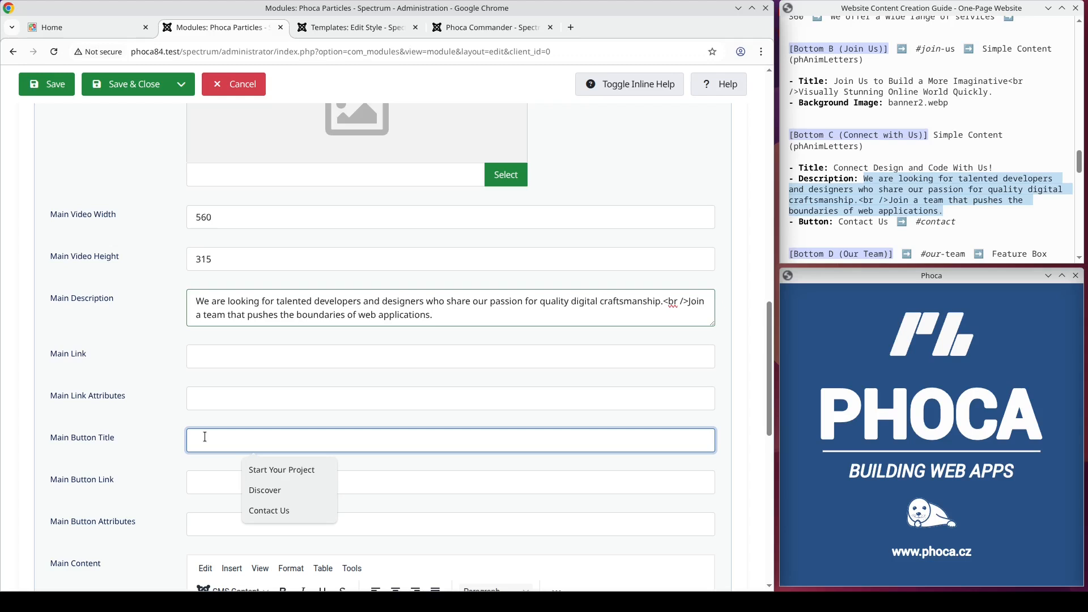
left_click(278, 510)
left_click(210, 480)
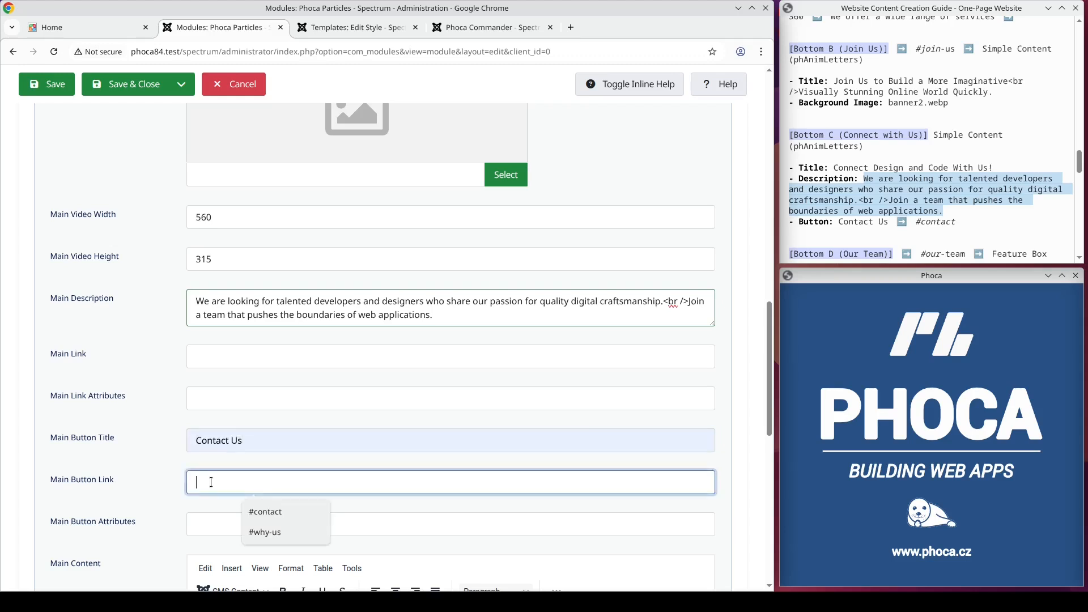
left_click(278, 511)
Step: Review the menu assignment, save the Connect with Us module, and view the Join Us section on the home page
scroll(289, 425, "up", 15)
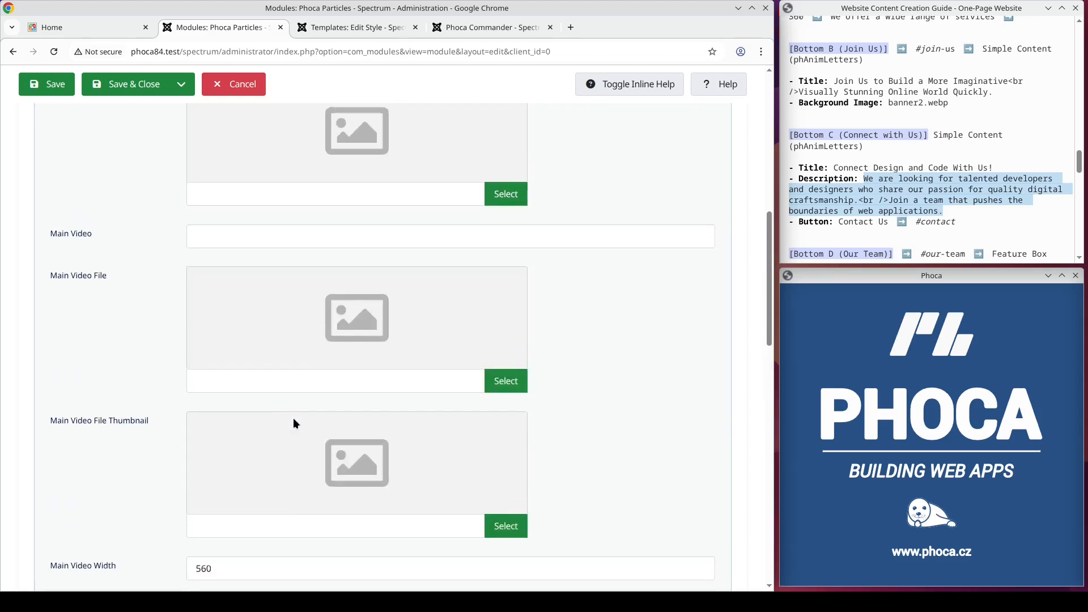
left_click(108, 251)
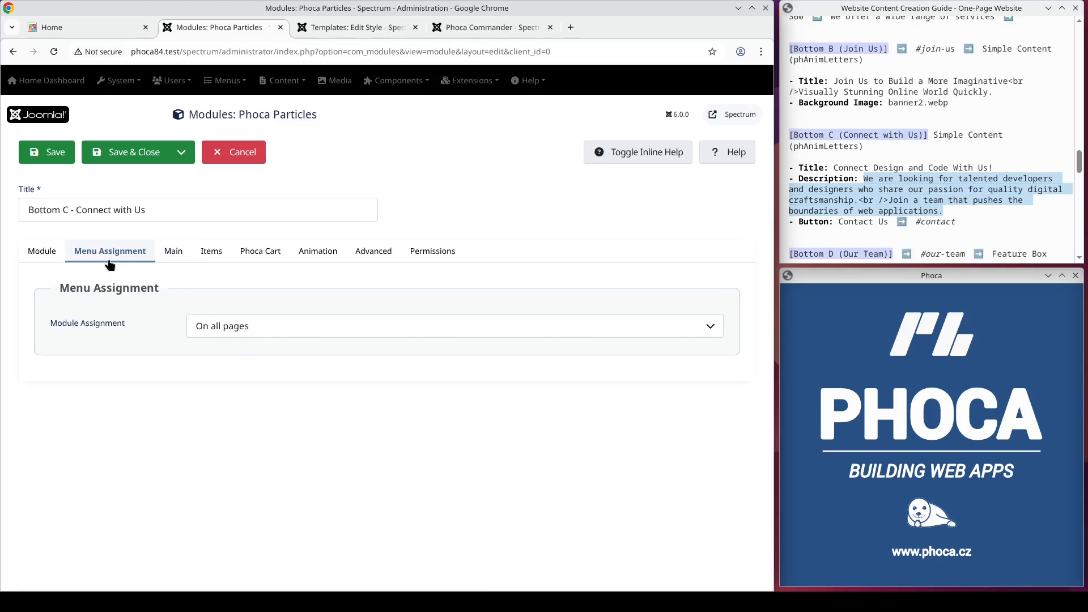
left_click(46, 251)
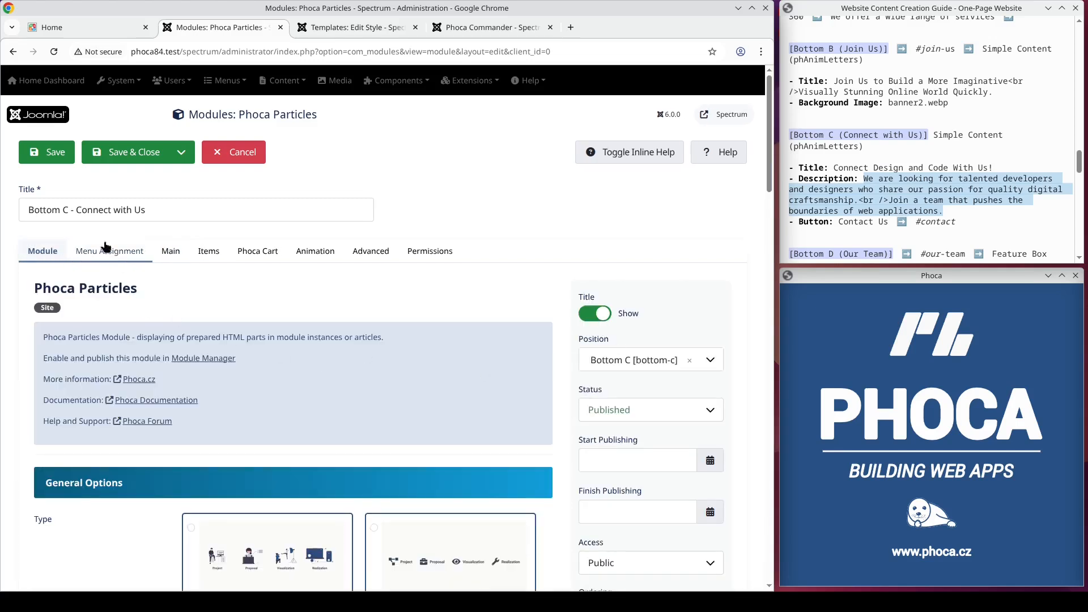
left_click(51, 27)
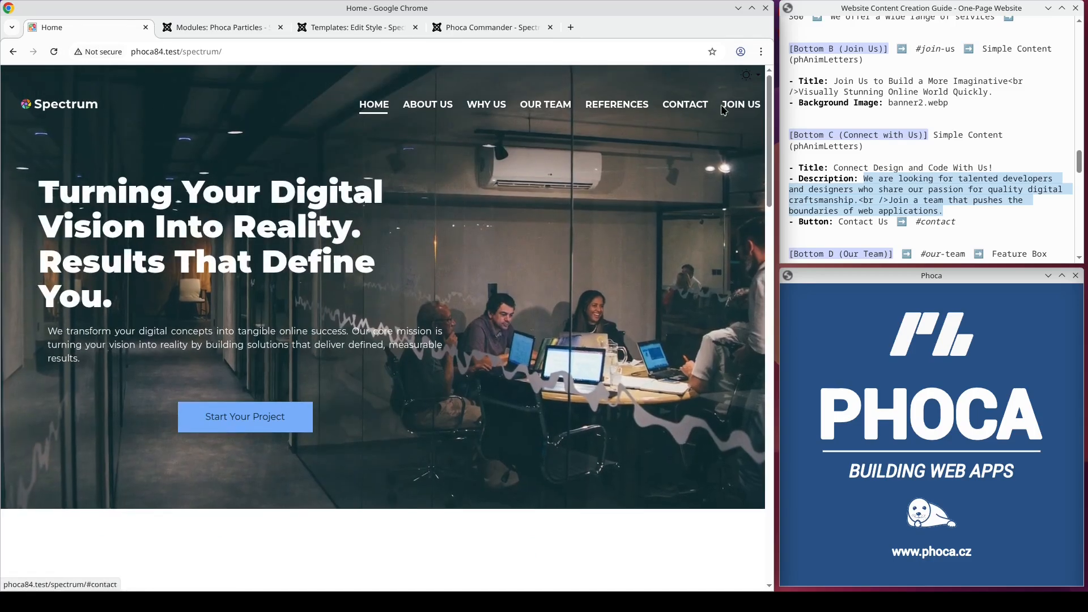
left_click(737, 106)
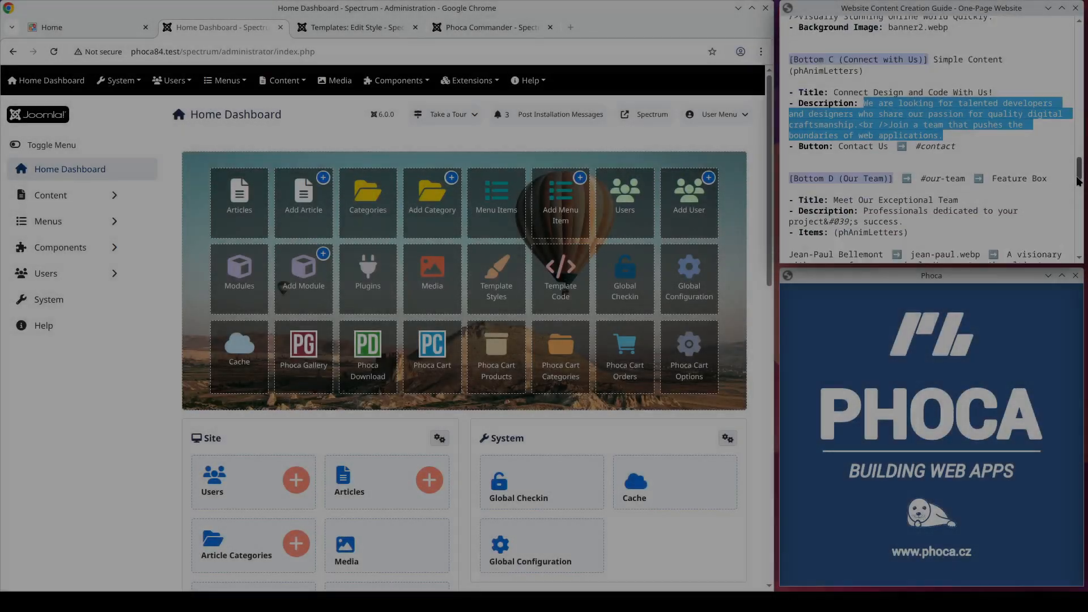
Step: Copy the title "Meet Our Exceptional Team" from the guide's Bottom D section and create another Phoca Particles site module
left_click_drag(1079, 180, 1076, 193)
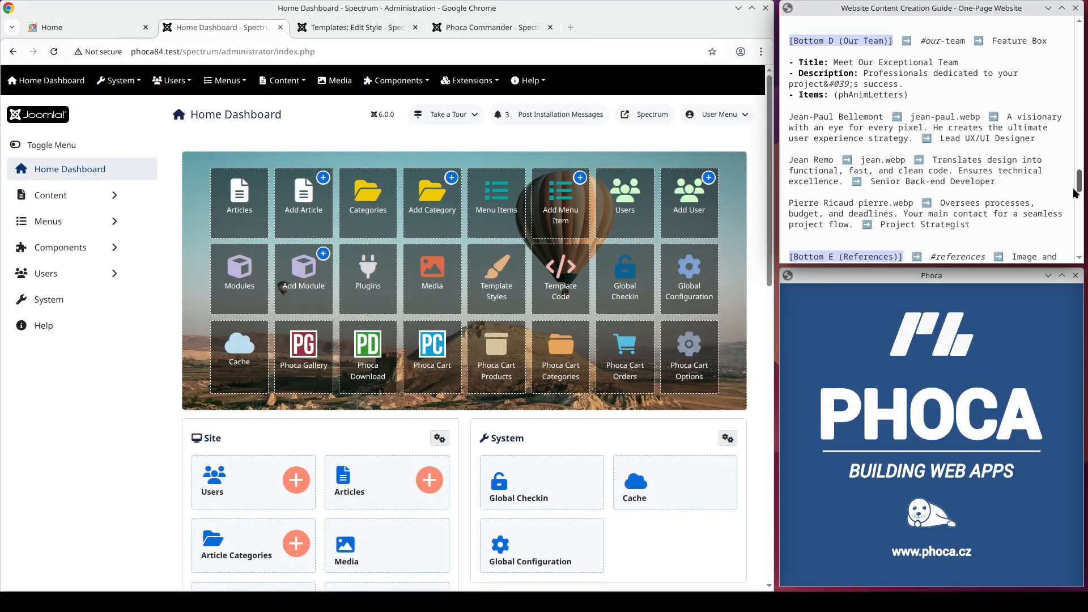
left_click_drag(960, 45, 834, 46)
key("ctrl+c")
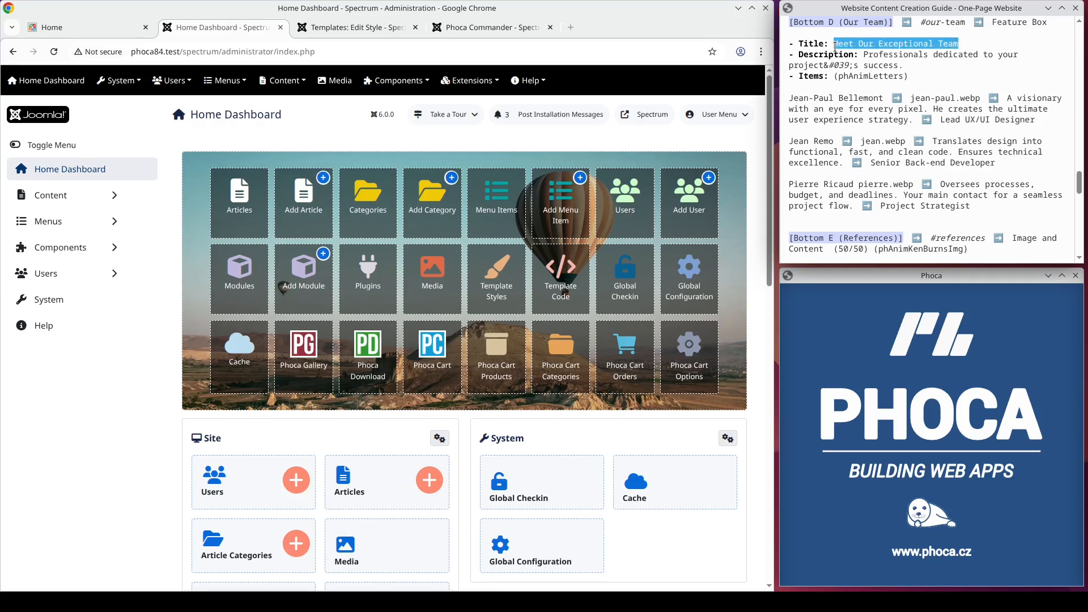
mouse_move(469, 80)
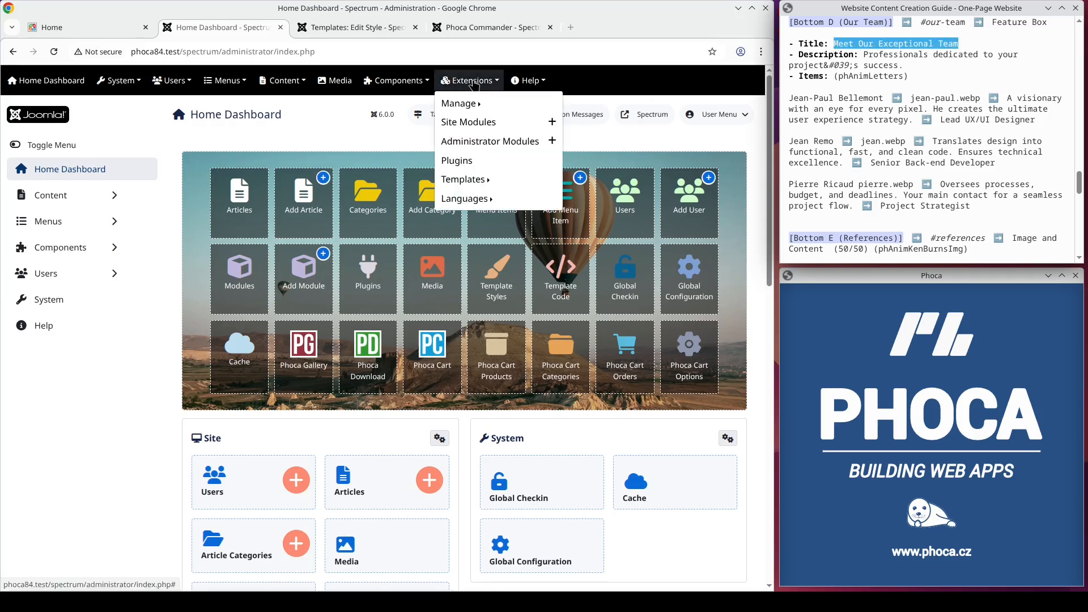
left_click(473, 117)
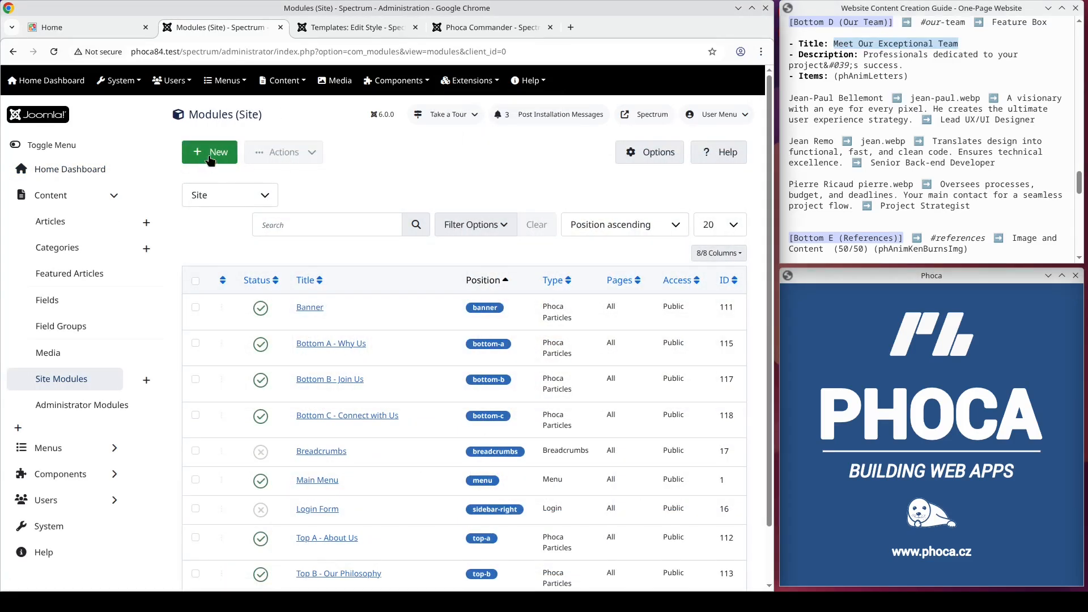
left_click(210, 160)
left_click(274, 298)
Step: Title the new module Bottom D - Our Team
left_click(177, 215)
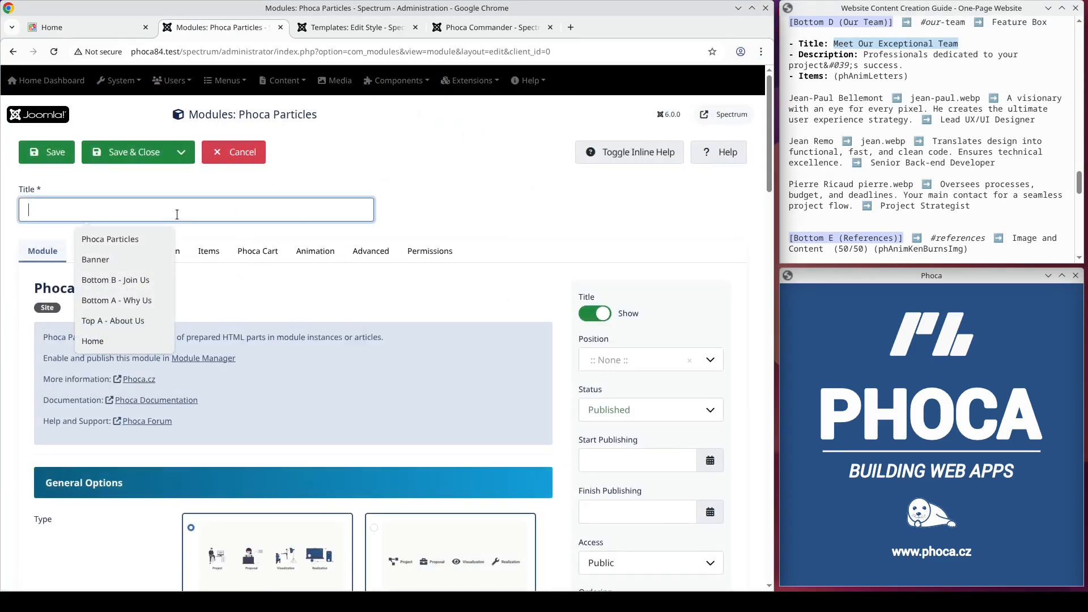
type("Bottom D - Our Team")
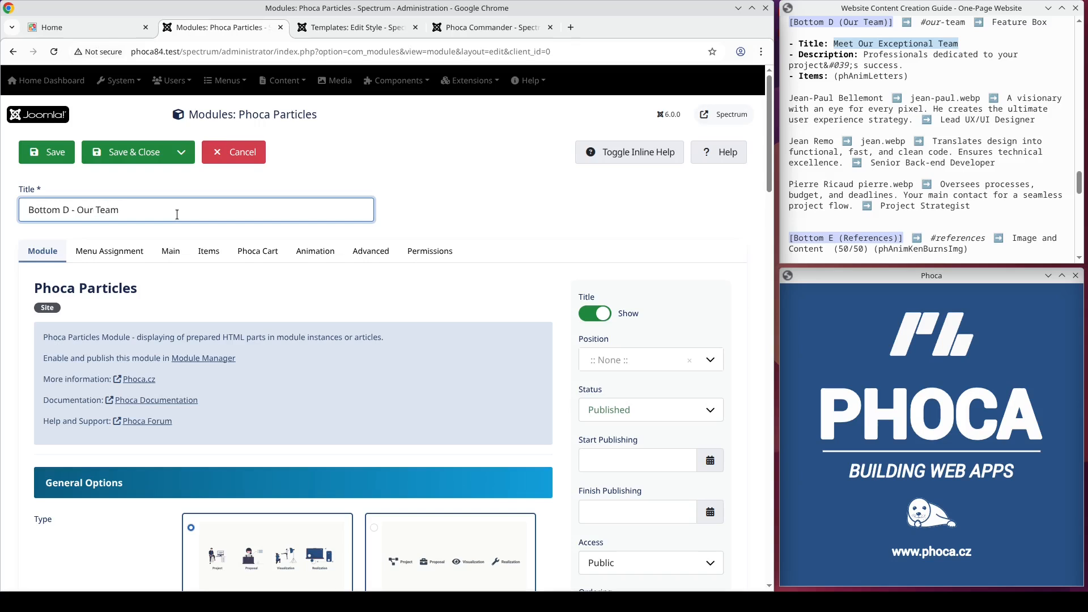
Step: Keep the Feature Box type and assign the Our Team module to position Bottom D [bottom-d]
scroll(287, 336, "down", 3)
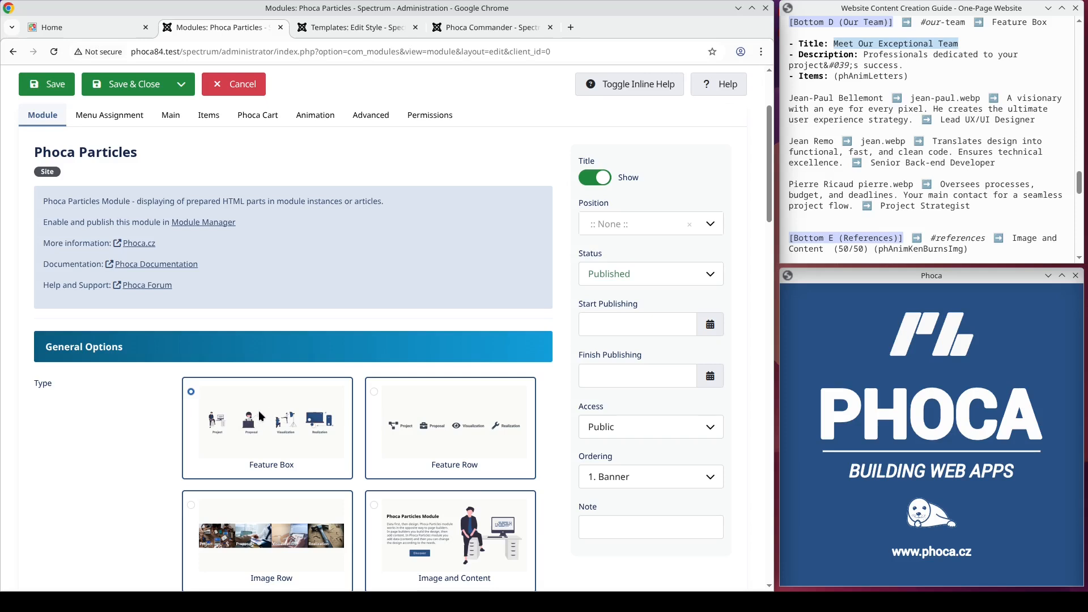
scroll(259, 416, "up", 3)
left_click(615, 365)
type("bottom-d")
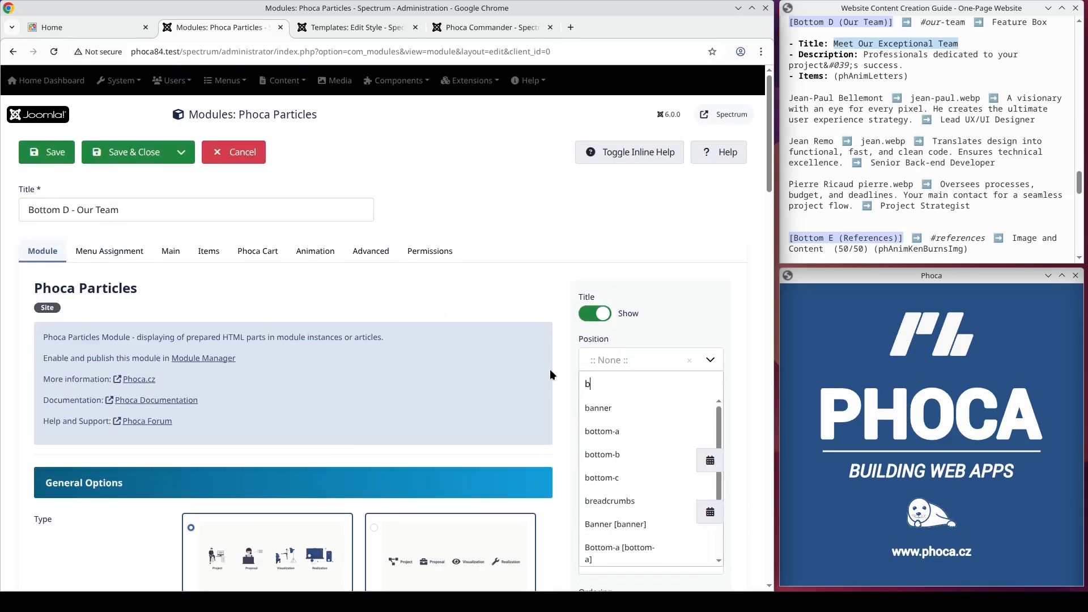
key("Return")
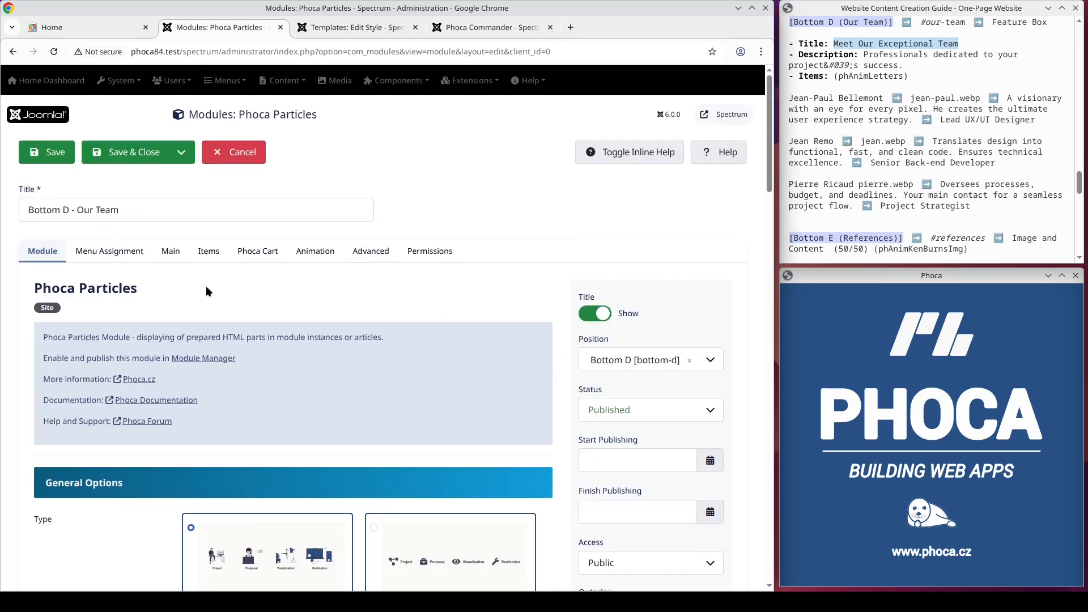
Step: Enter the copied "Meet Our Exceptional Team" as the Our Team module's main title
left_click(109, 252)
left_click(179, 255)
left_click(247, 330)
key("ctrl+v")
Step: Copy "Professionals dedicated to your project&#039;s success." from the guide into the Our Team module's main description
left_click_drag(906, 66, 865, 54)
key("ctrl+c")
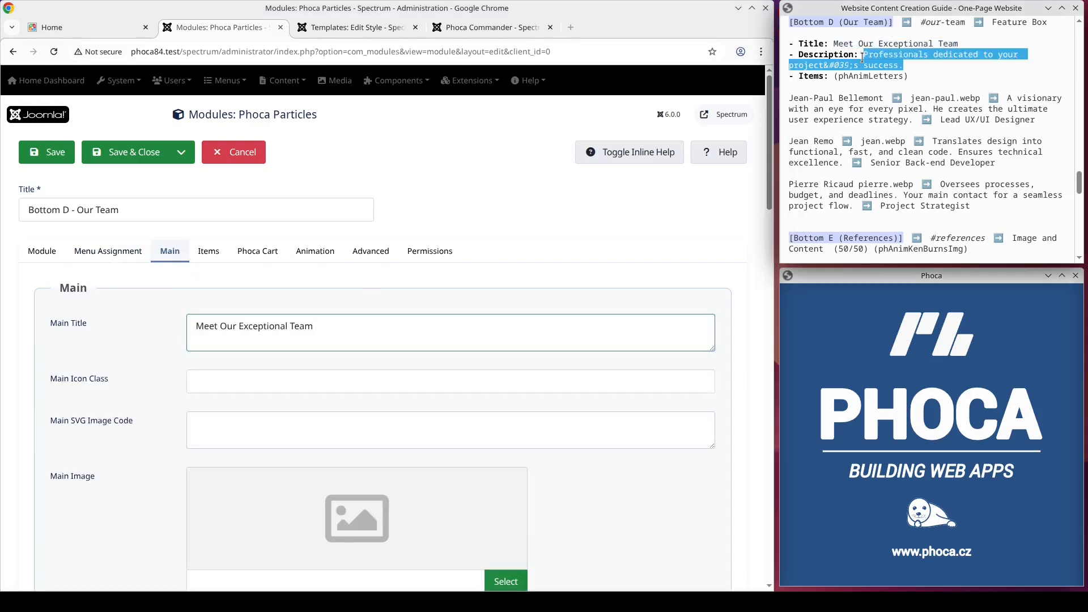
scroll(352, 257, "down", 15)
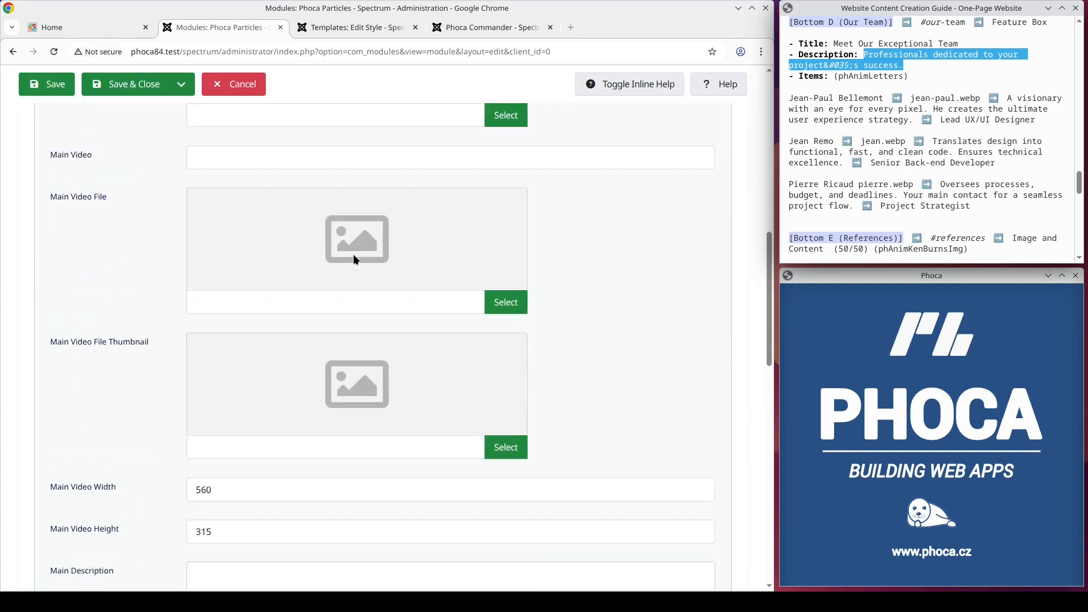
left_click(229, 375)
key("ctrl+v")
Step: Copy phAnimLetters from the guide's Bottom D section into the module's item title animation
scroll(395, 354, "up", 15)
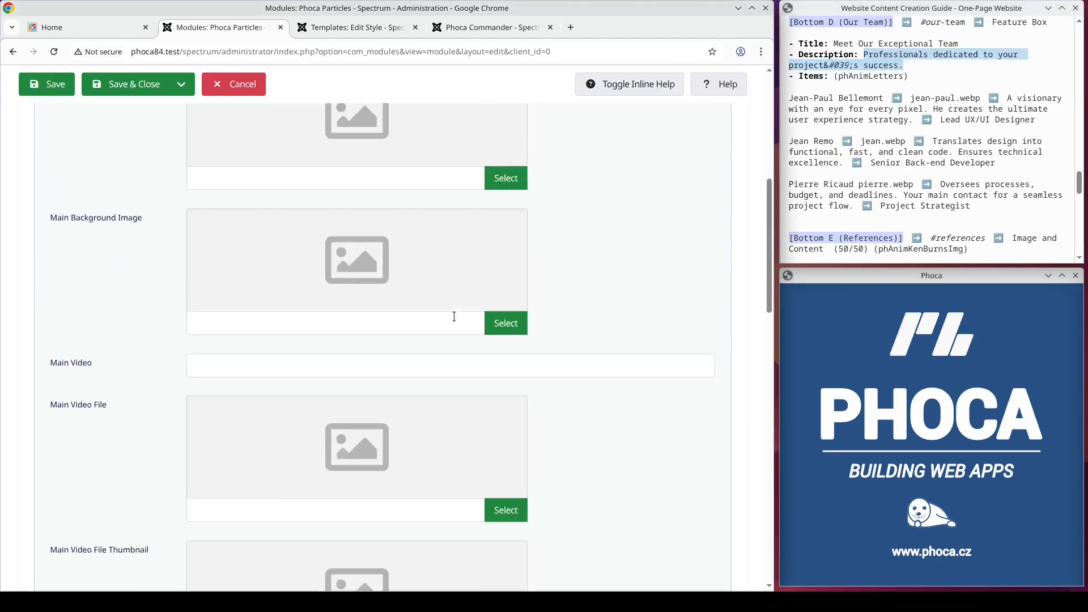
left_click(325, 254)
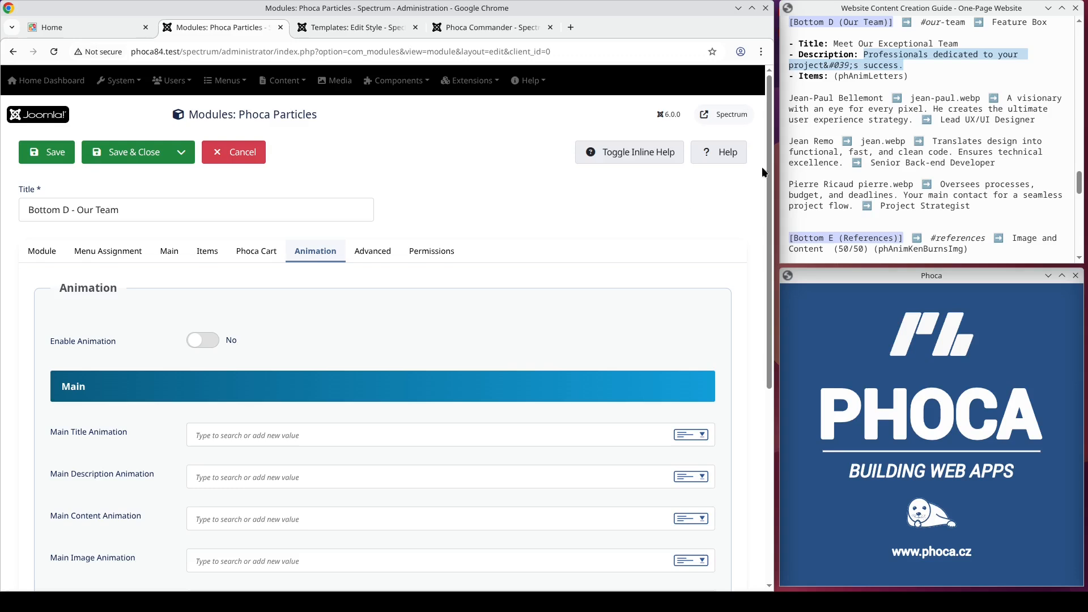
double_click(872, 76)
key("ctrl+c")
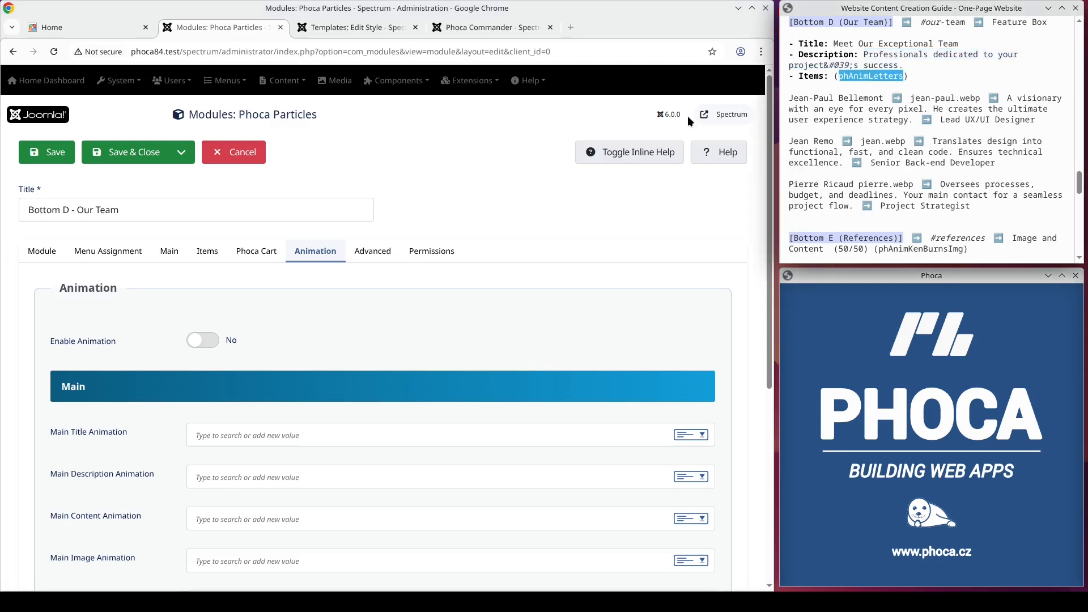
scroll(257, 311, "down", 5)
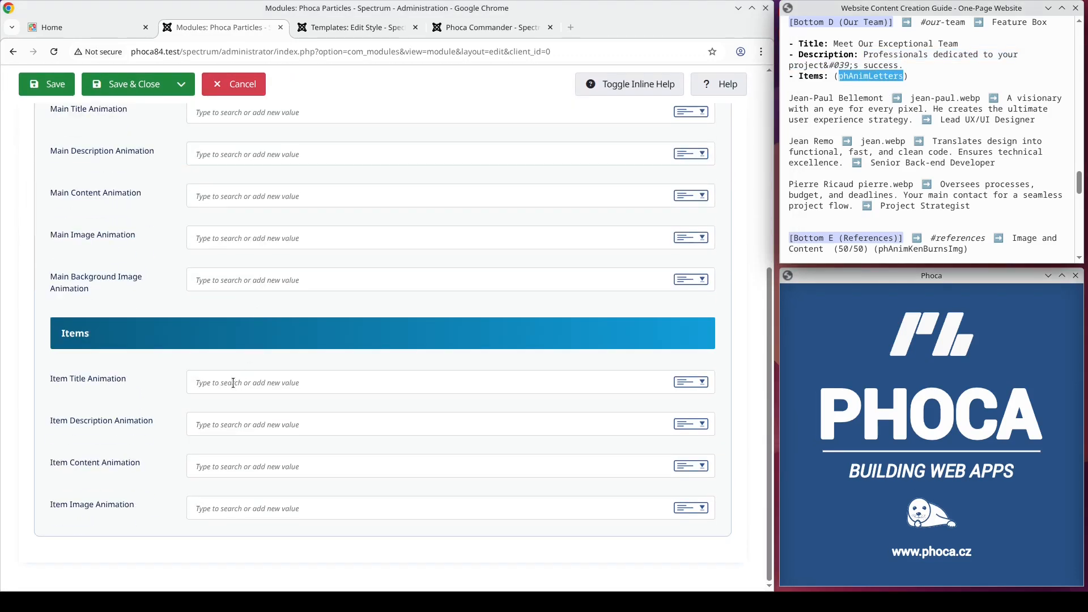
left_click(233, 383)
key("ctrl+v")
Step: Add a first item to the Our Team module and copy the first team member's name from the guide as its title
scroll(422, 387, "up", 5)
left_click(208, 254)
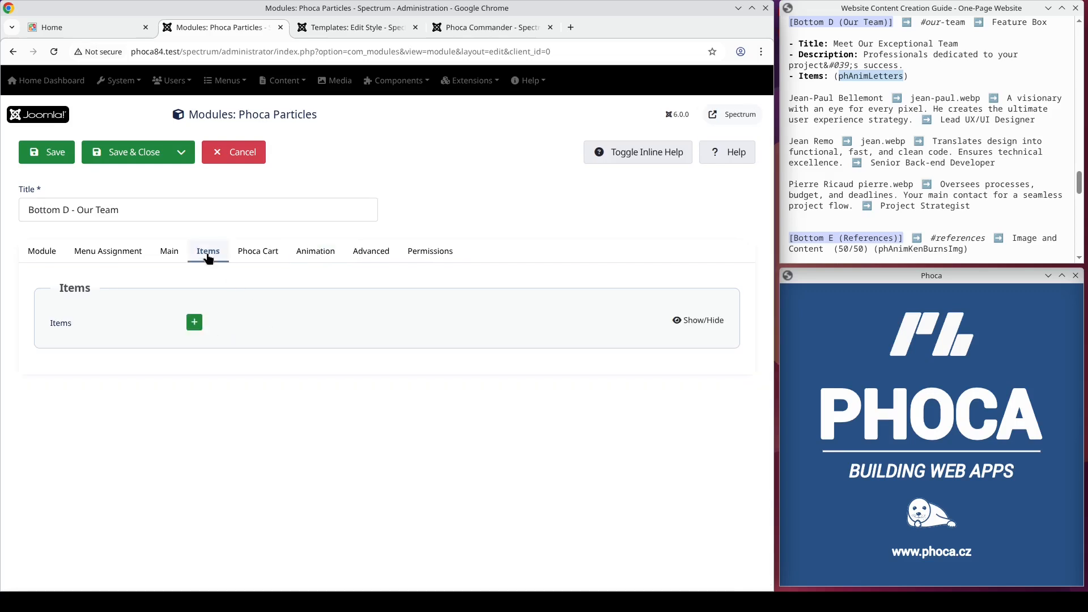
left_click(195, 324)
left_click_drag(883, 99, 788, 98)
key("ctrl+c")
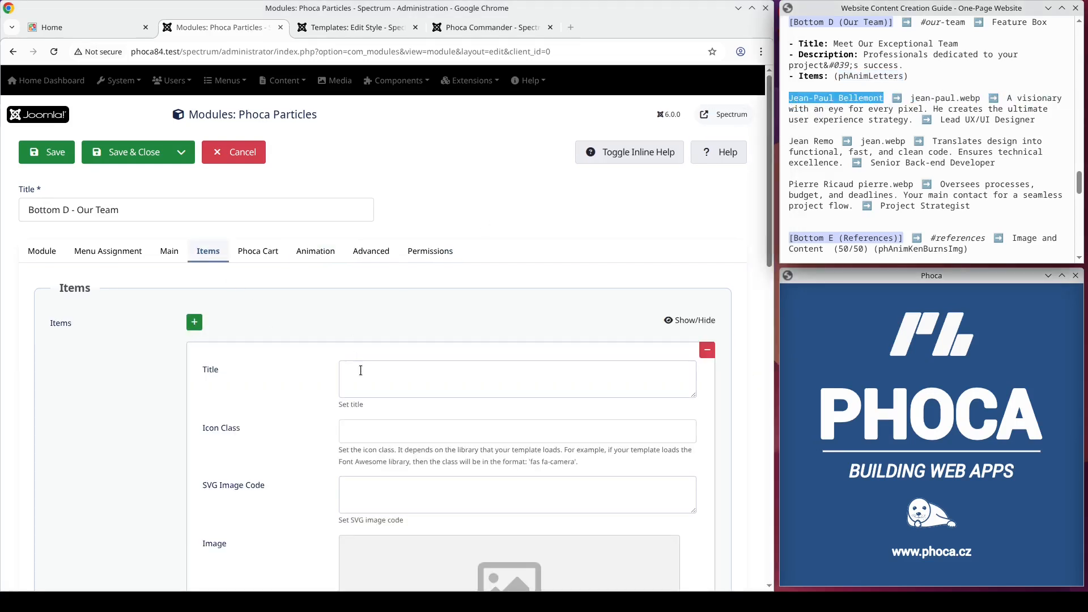
left_click(396, 379)
key("ctrl+v")
Step: Set the first team item's image to jean-paul.webp from the particles images folder
scroll(514, 376, "down", 5)
left_click(514, 377)
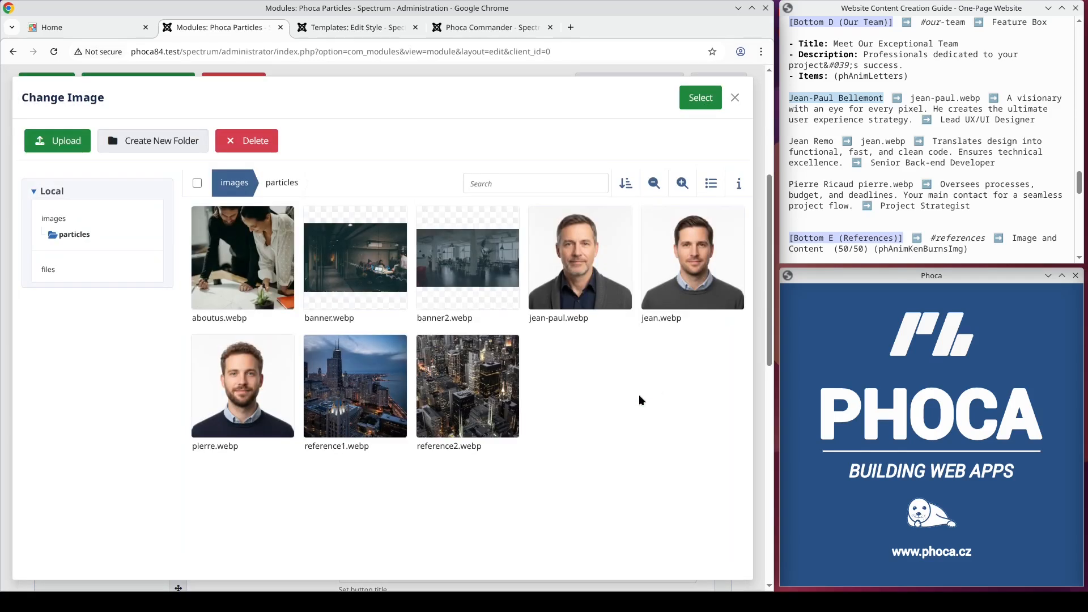
left_click(589, 255)
left_click(706, 100)
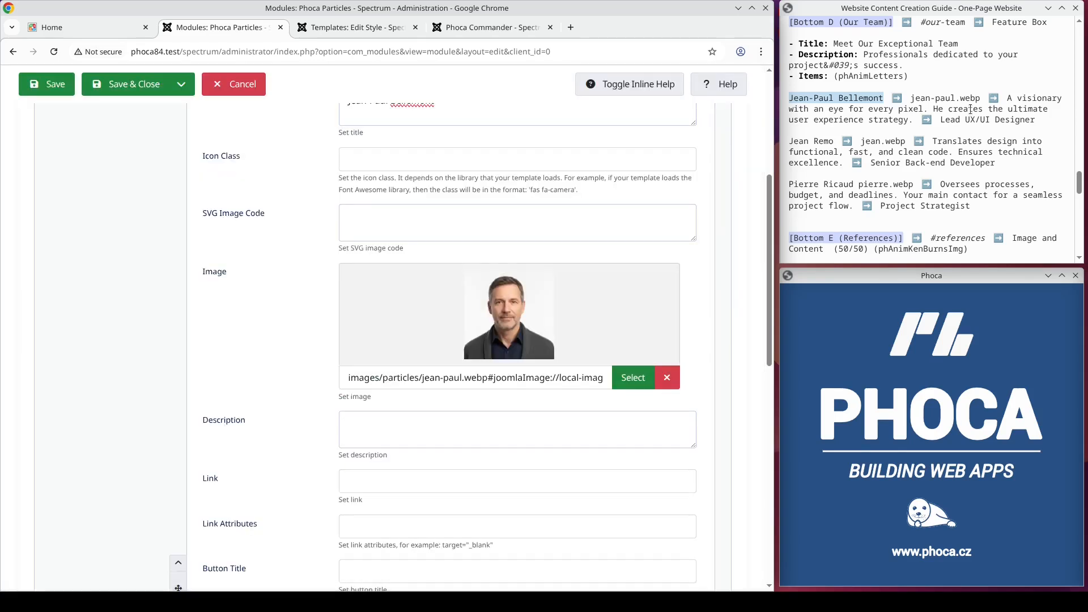
Step: Copy "A visionary with an eye for every pixel. He creates the ultimate user experience strategy." from the guide into the first team item's description
left_click_drag(1009, 98, 915, 120)
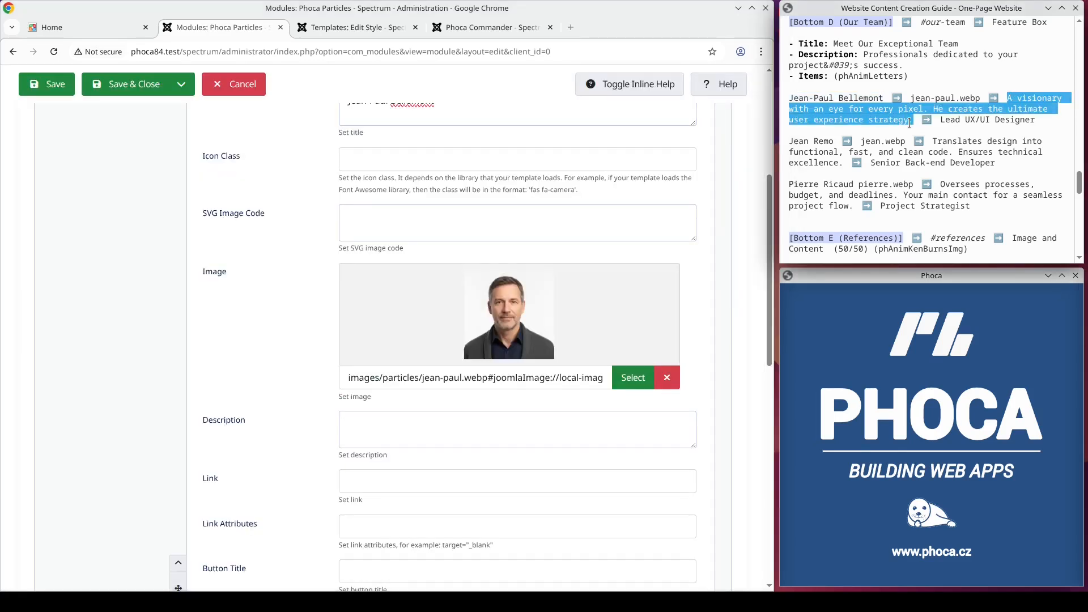
key("ctrl+c")
scroll(528, 252, "down", 1)
left_click(460, 348)
key("ctrl+v")
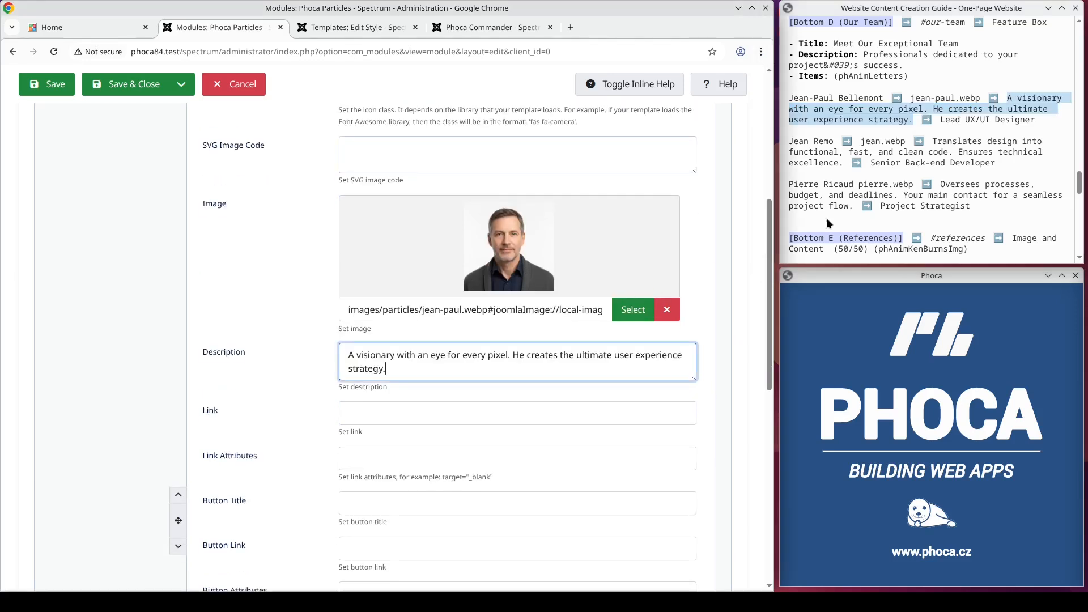
Step: Copy "Lead UX/UI Designer" from the guide into the first team item's title suffix
left_click_drag(1037, 119, 939, 120)
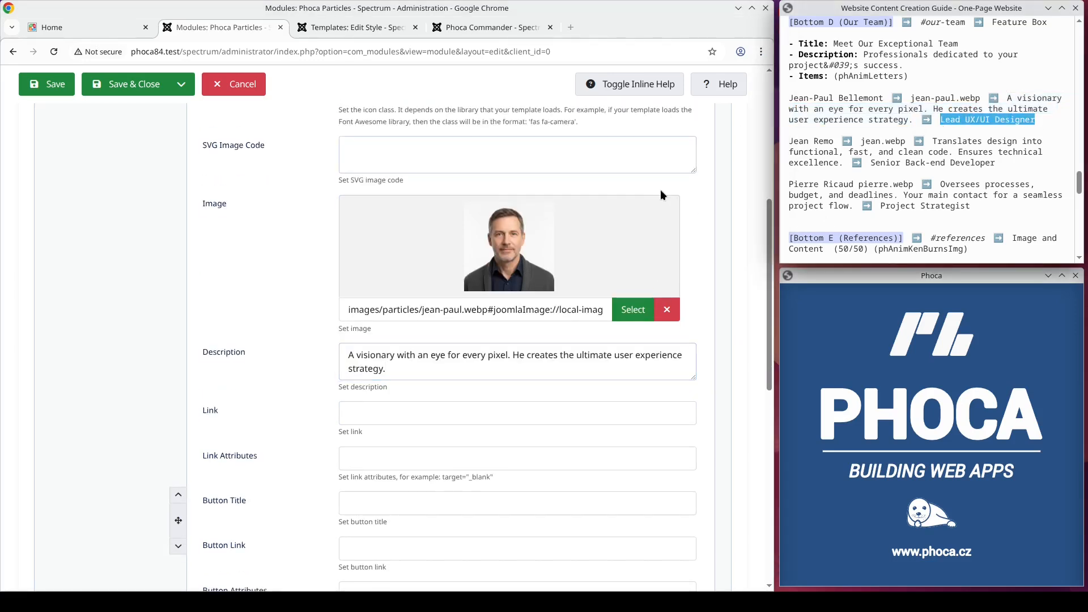
key("ctrl+c")
scroll(387, 331, "down", 10)
left_click(365, 479)
key("ctrl+v")
Step: Add a second item to the Our Team module and copy the second team member's name from the guide as its title
left_click(707, 510)
scroll(562, 450, "down", 5)
left_click_drag(834, 141, 797, 143)
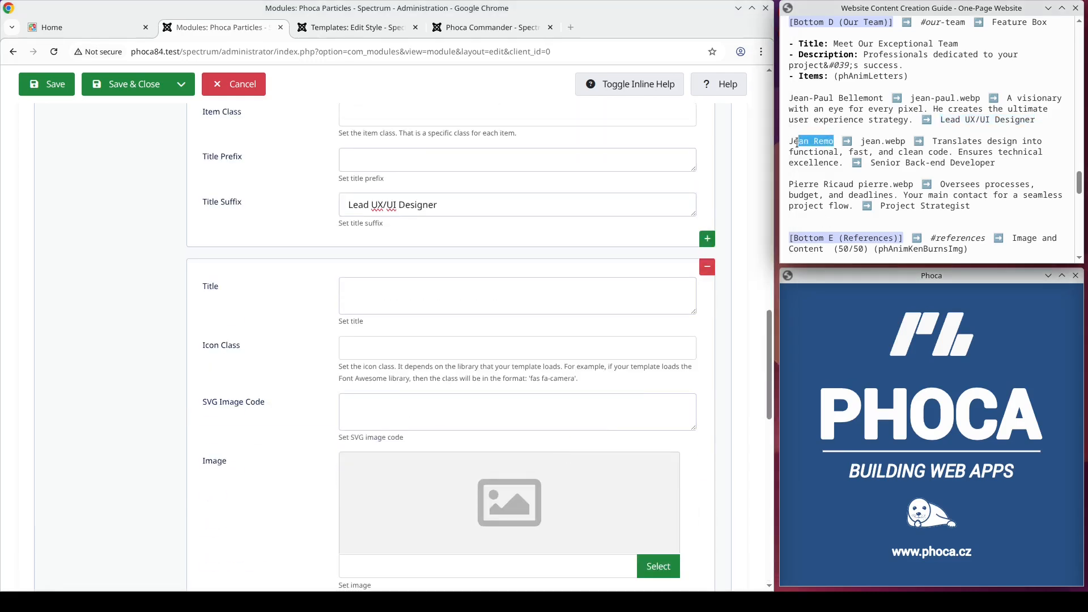
left_click(477, 288)
key("ctrl+v")
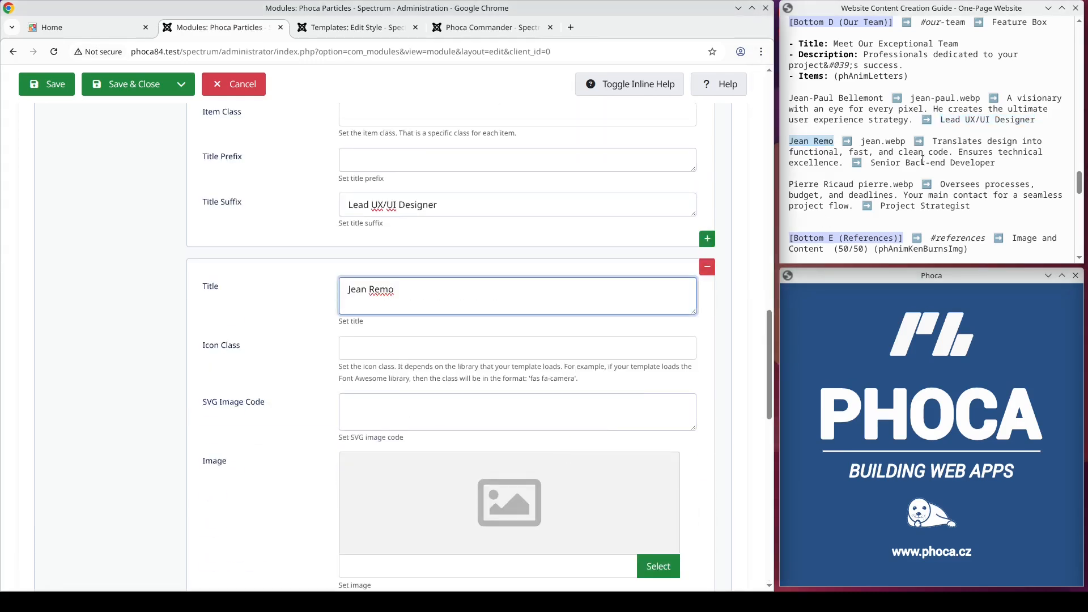
Step: Set the second team item's image to jean.webp and copy "Translates design into functional, fast, and clean code. Ensures technical excellence." from the guide as its description
left_click_drag(933, 141, 863, 163)
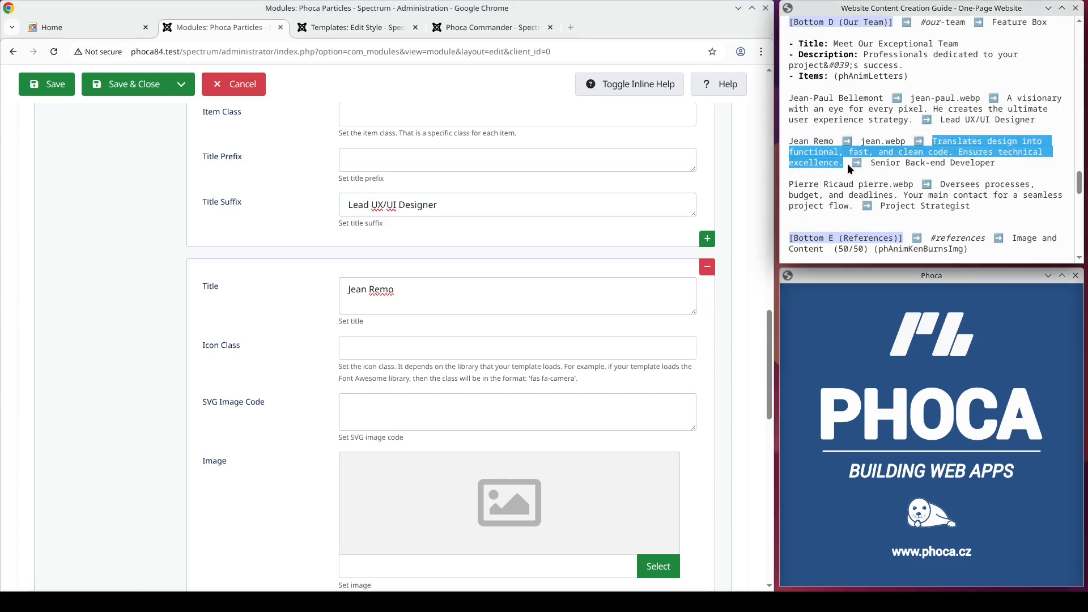
scroll(573, 253, "down", 4)
left_click(658, 431)
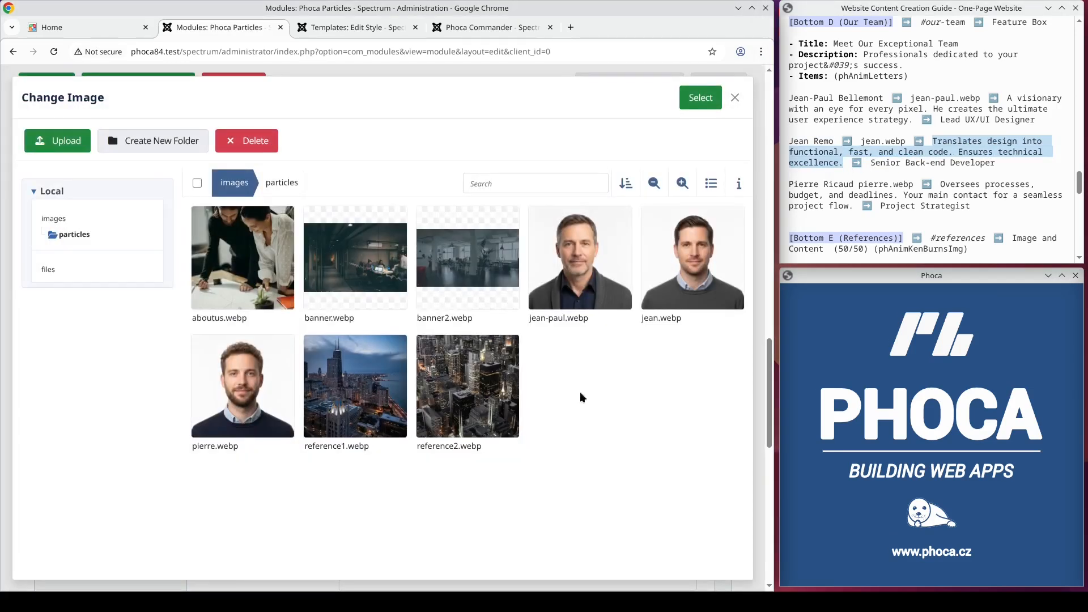
left_click(693, 258)
left_click(701, 98)
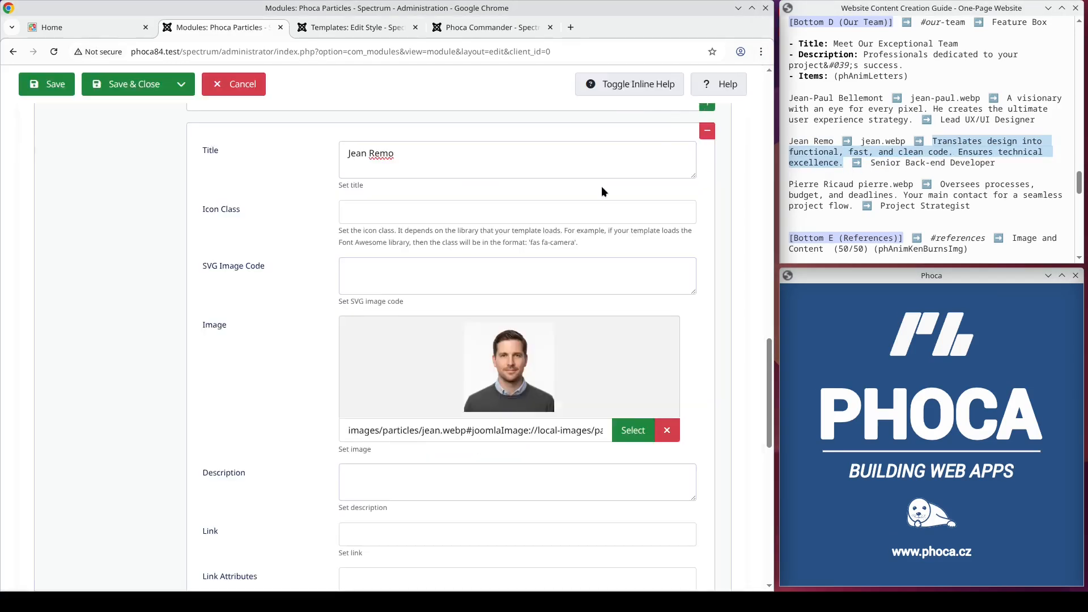
scroll(600, 186, "down", 3)
left_click(510, 273)
key("ctrl+v")
Step: Copy "Senior Back-end Developer" from the guide into the second team item's title suffix
left_click_drag(995, 164, 873, 167)
scroll(665, 197, "down", 8)
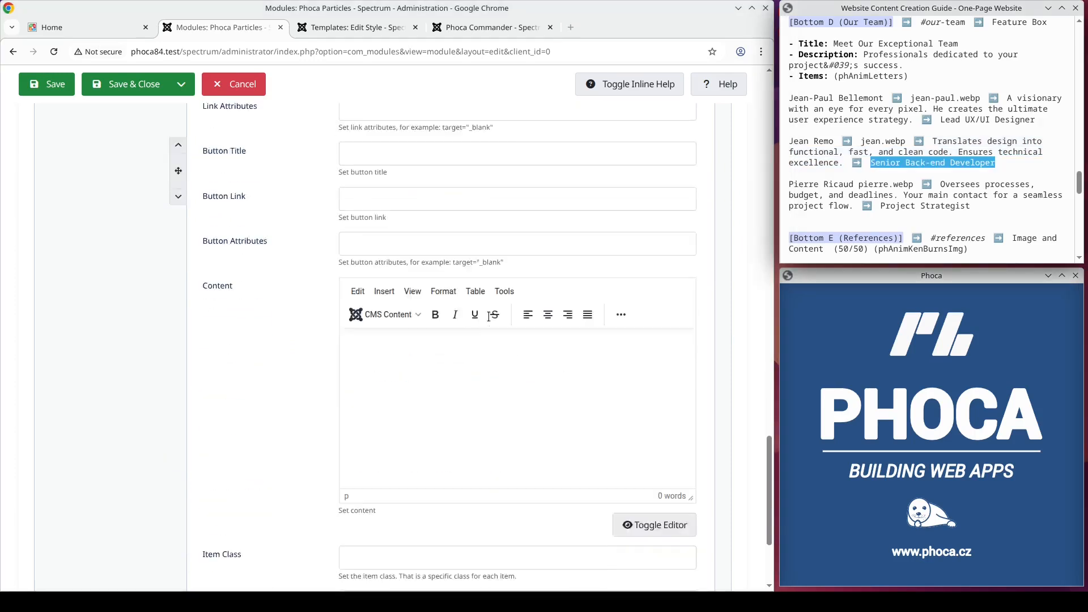
left_click(378, 483)
key("ctrl+v")
Step: Add a third item to the Our Team module and copy the third team member's name from the guide as its title
left_click(707, 511)
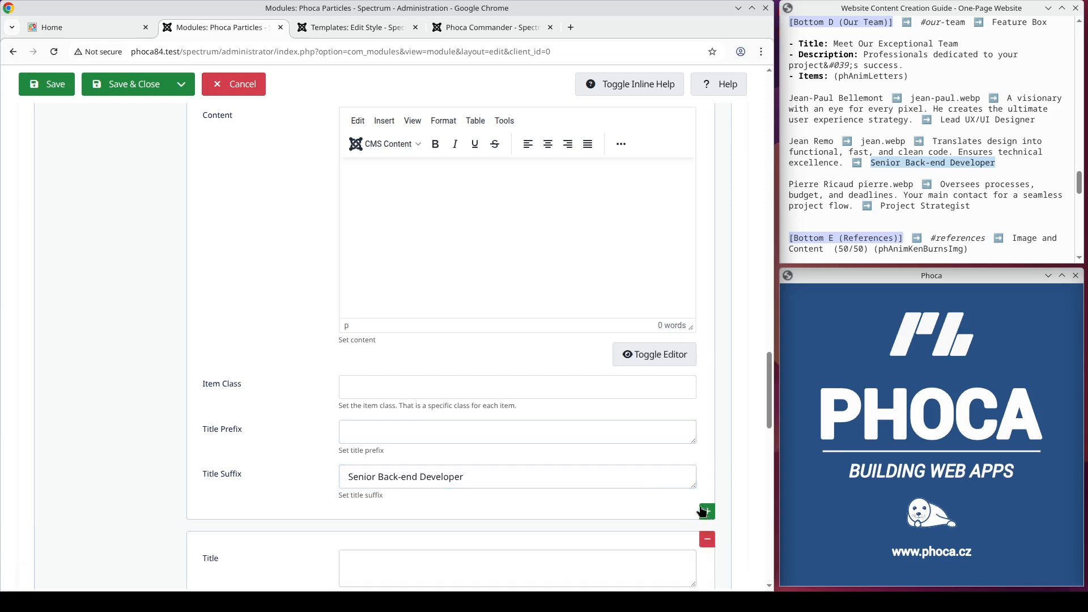
scroll(646, 478, "down", 5)
left_click_drag(853, 186, 790, 186)
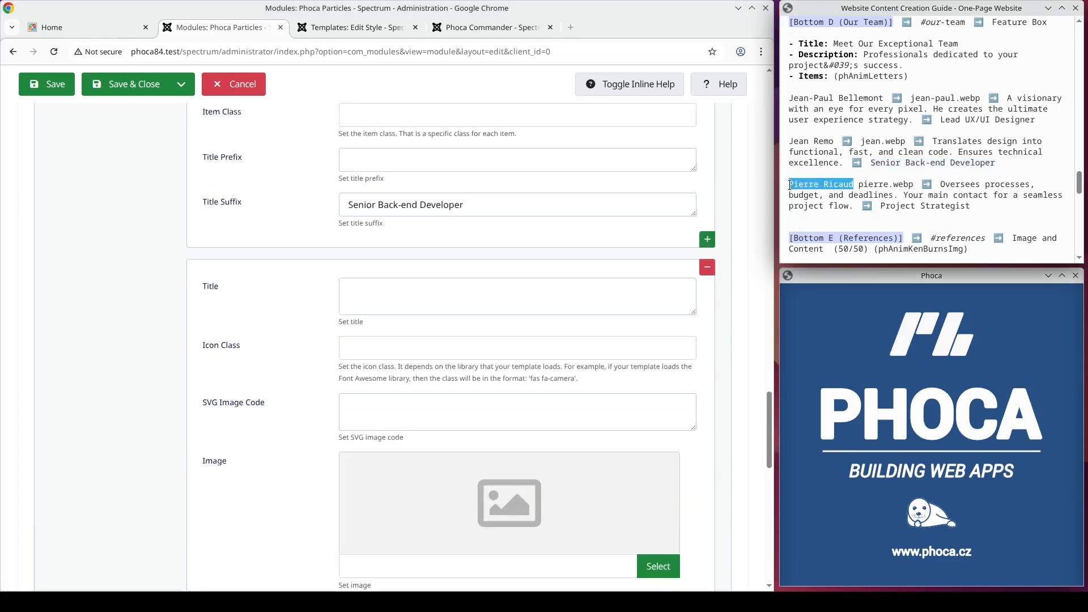
left_click(447, 293)
key("ctrl+v")
Step: Set the third team item's image to pierre.webp from the particles images folder
scroll(518, 314, "down", 3)
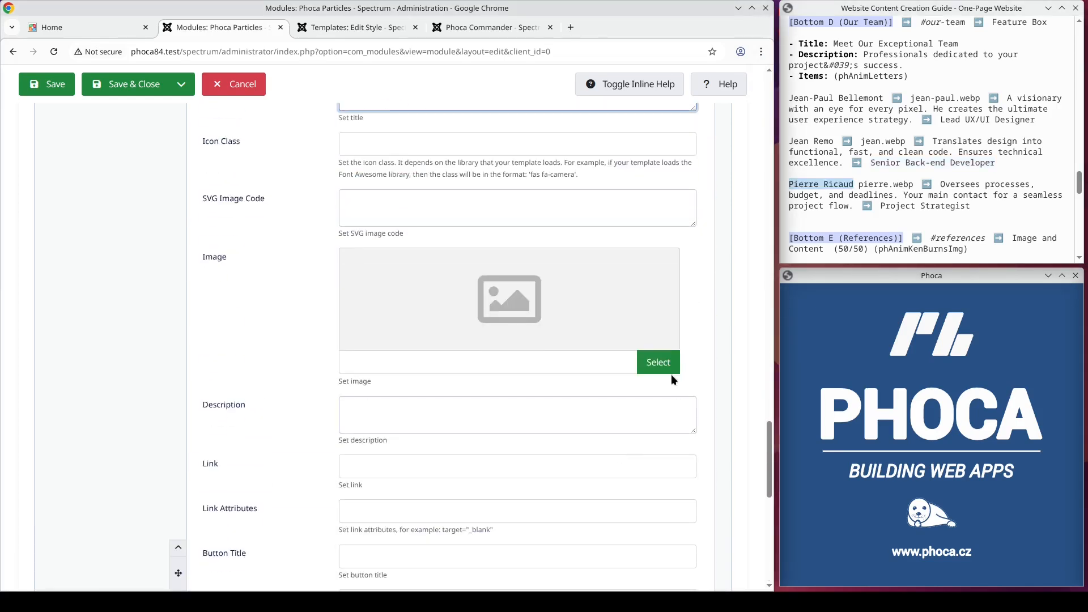
left_click(657, 361)
left_click(255, 386)
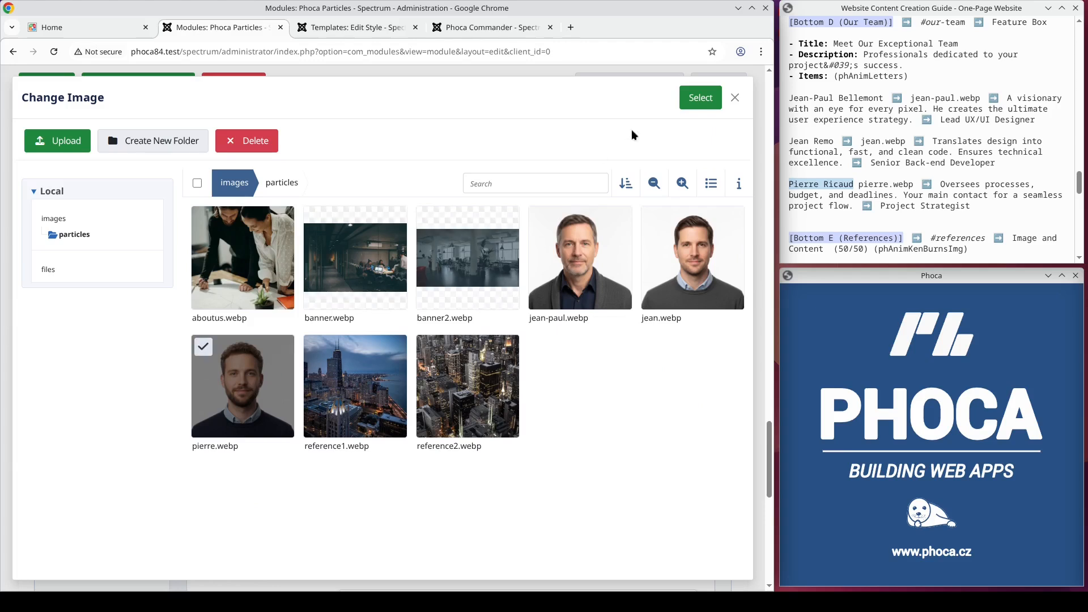
left_click(700, 98)
Step: Copy "Oversees processes, budget, and deadlines. Your main contact for a seamless project flow." from the guide into the third team item's description
left_click_drag(853, 206, 936, 189)
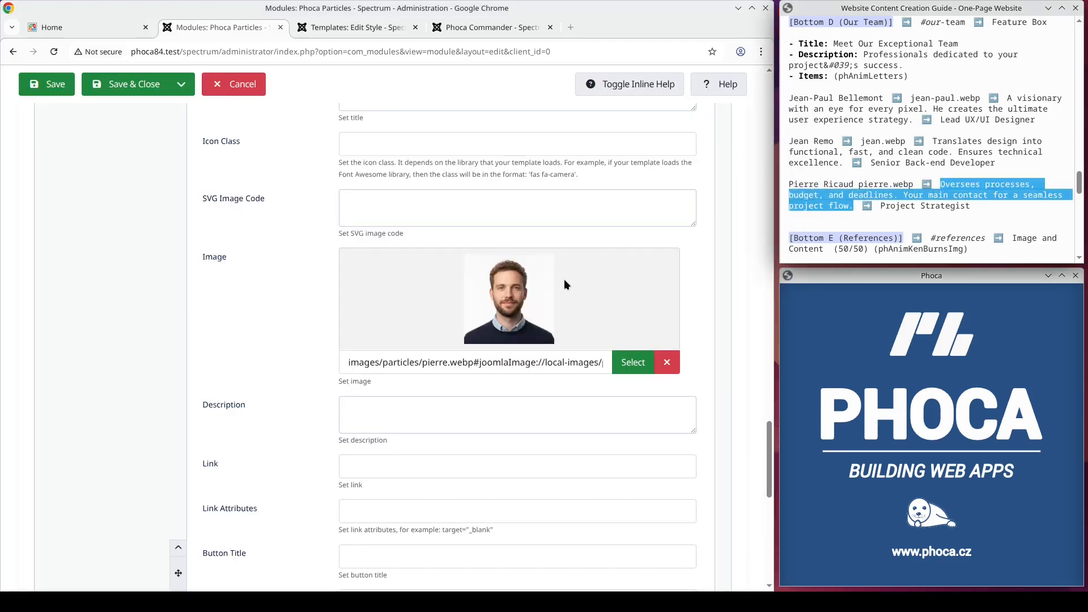
scroll(563, 279, "down", 1)
left_click(444, 339)
key("ctrl+v")
Step: Copy "Project Strategist" from the guide into the third team item's title suffix
left_click_drag(971, 206, 881, 208)
scroll(427, 330, "down", 9)
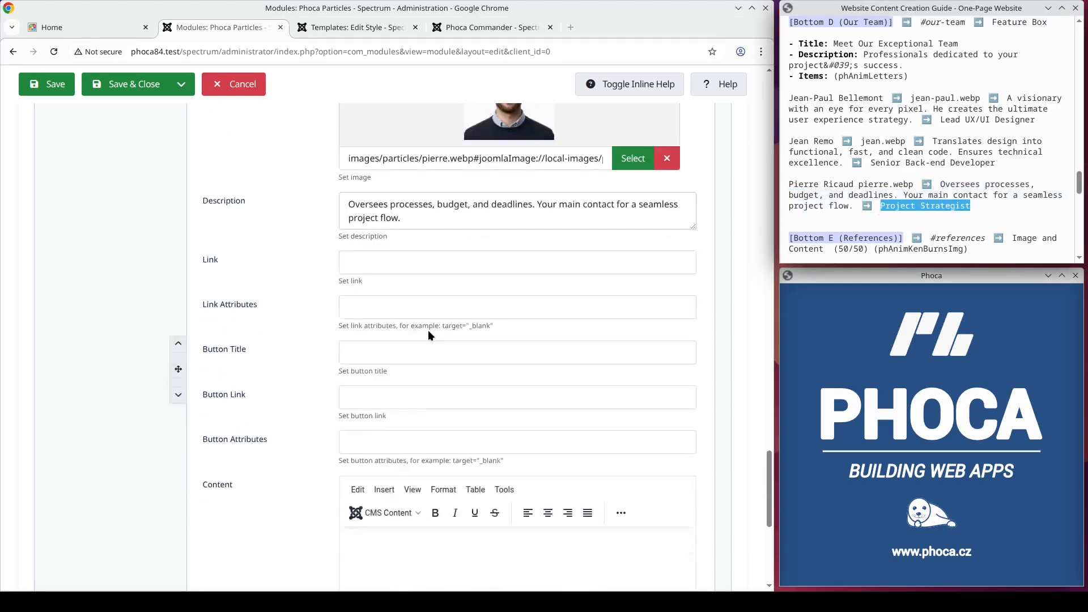
left_click(369, 476)
key("ctrl+v")
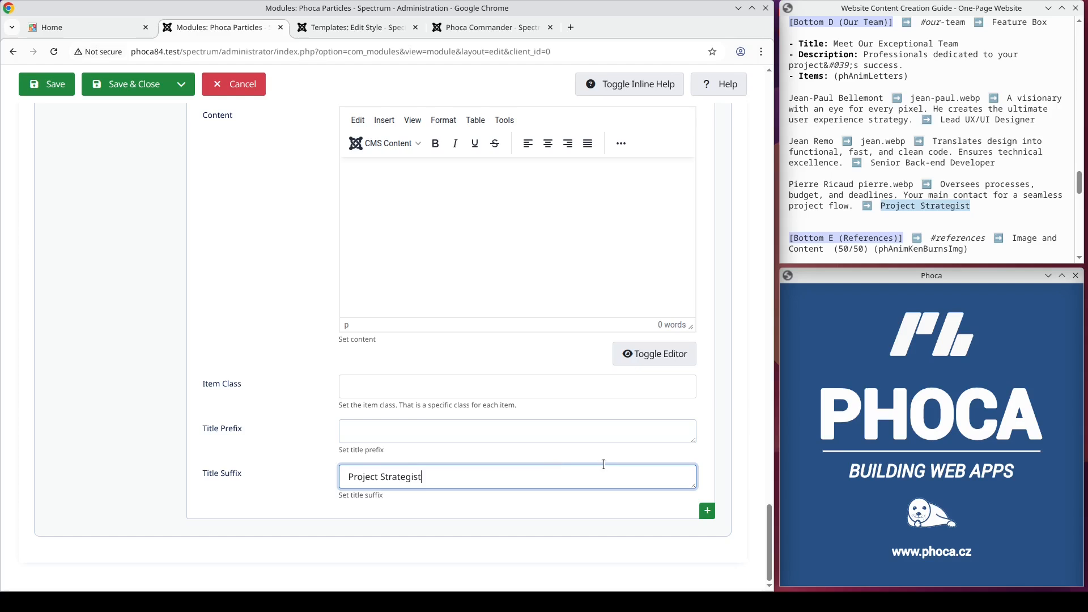
Step: Look over the Our Team module's items and general settings, and save the module
scroll(623, 458, "up", 7)
scroll(619, 446, "down", 4)
scroll(619, 446, "down", 3)
scroll(615, 439, "up", 15)
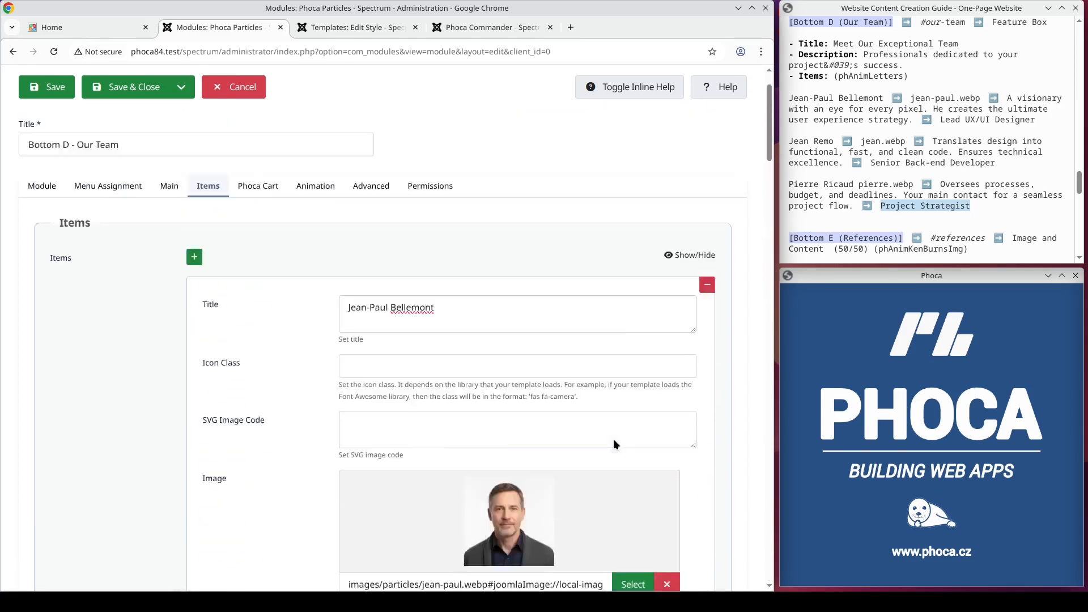
left_click(86, 251)
left_click(45, 253)
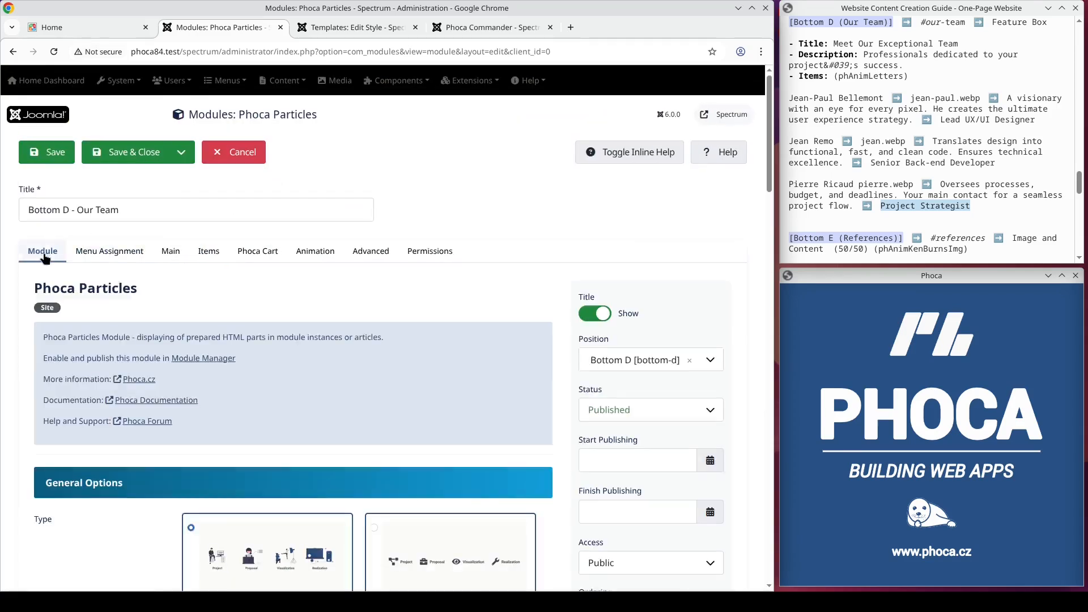
left_click(54, 153)
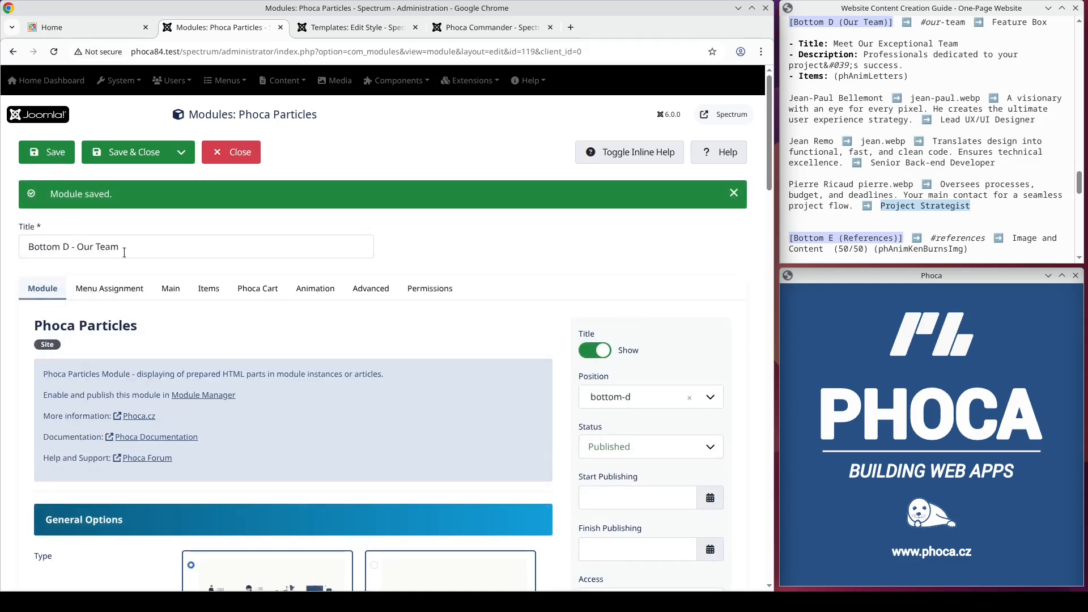
Step: Check the container ID of the bottom-d position in the template style and view the Our Team section on the website's home page
left_click(353, 27)
scroll(385, 234, "down", 10)
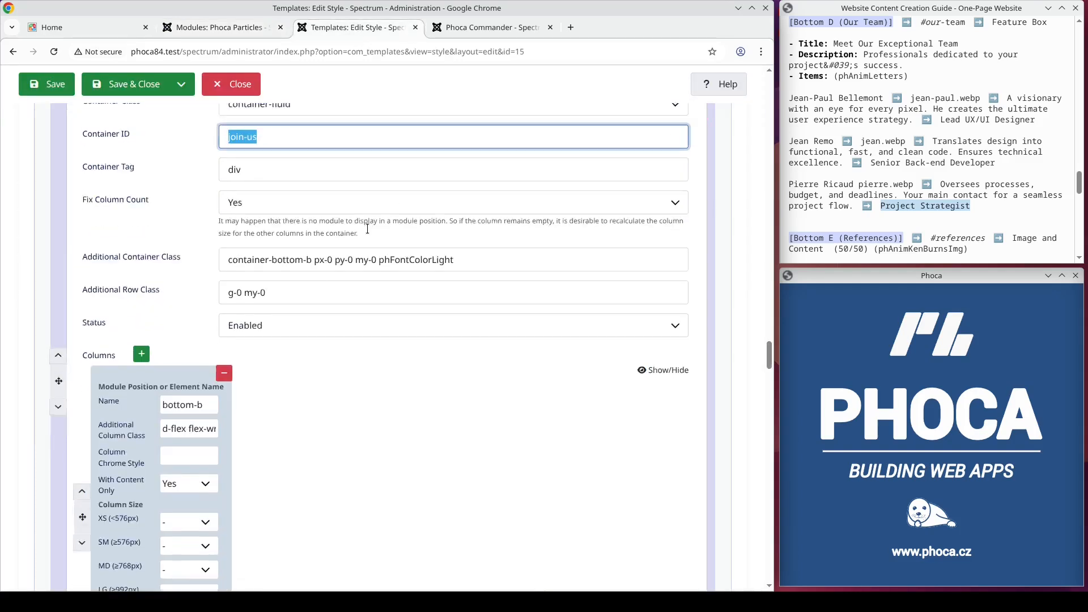
scroll(366, 236, "down", 8)
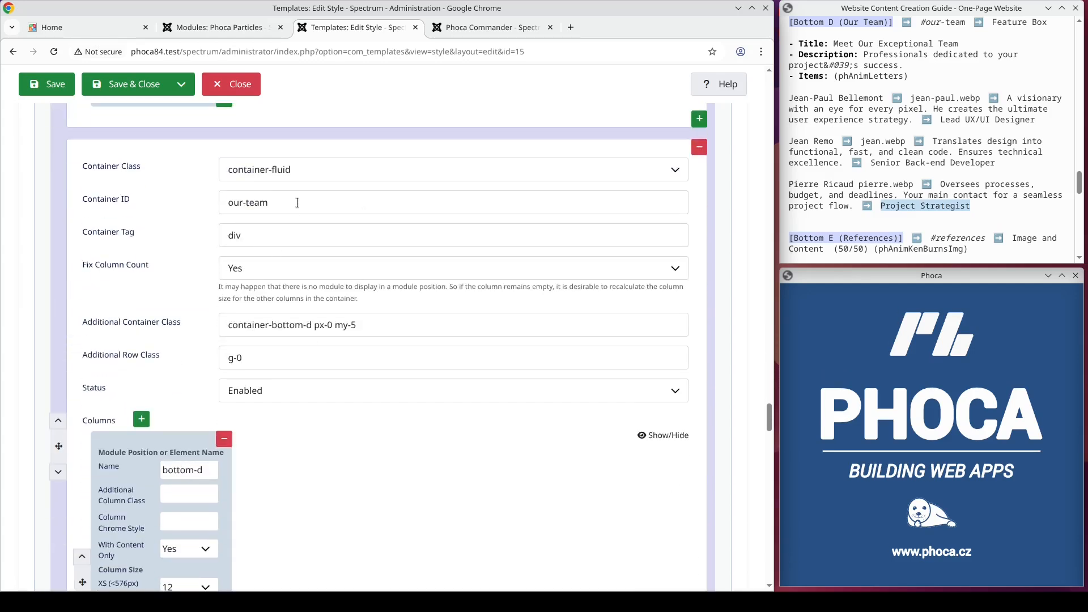
left_click_drag(297, 203, 220, 200)
left_click(63, 29)
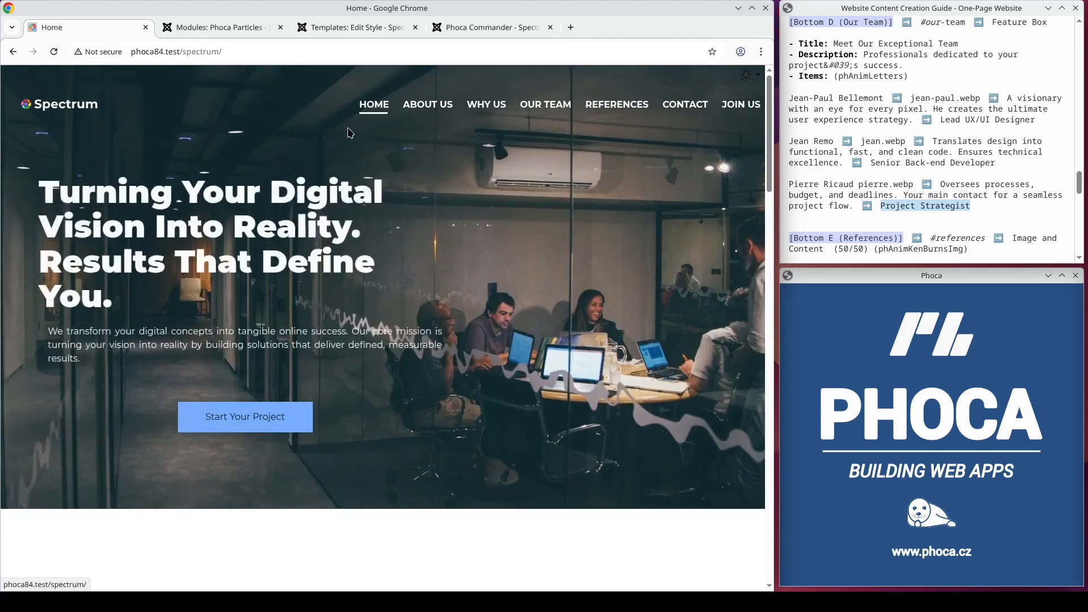
left_click(545, 105)
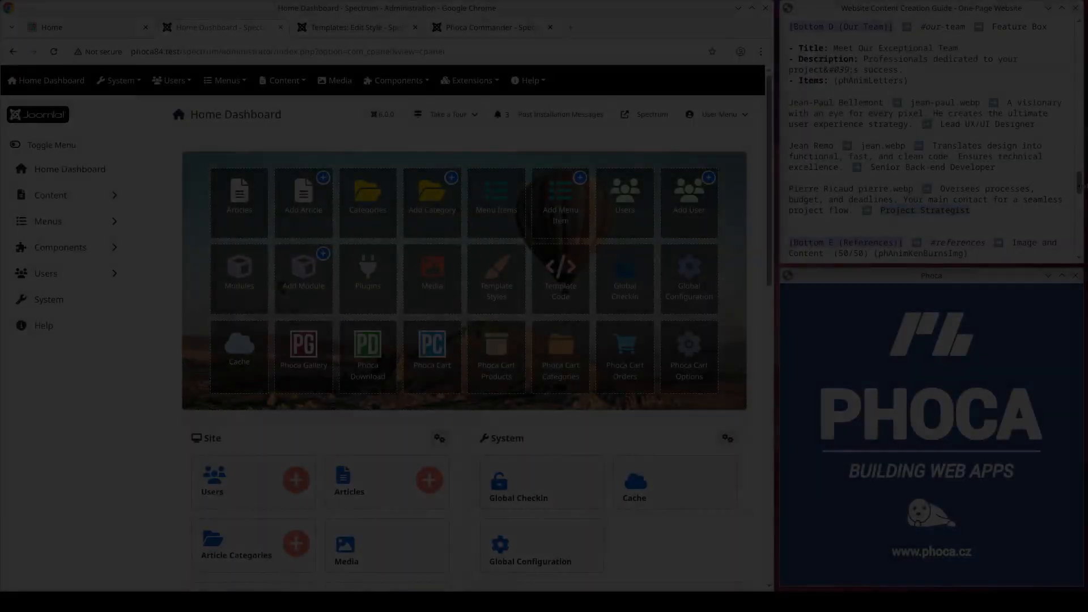
Step: Find the guide's Bottom E (References) section and create a new Phoca Particles site module
left_click_drag(1080, 184, 1081, 209)
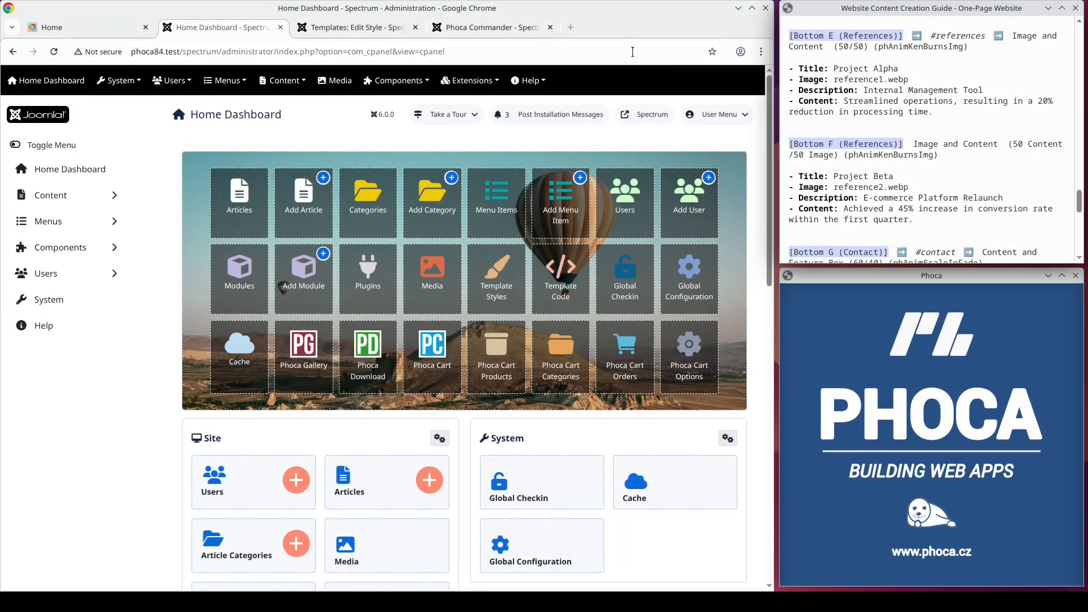
left_click(470, 80)
left_click(472, 120)
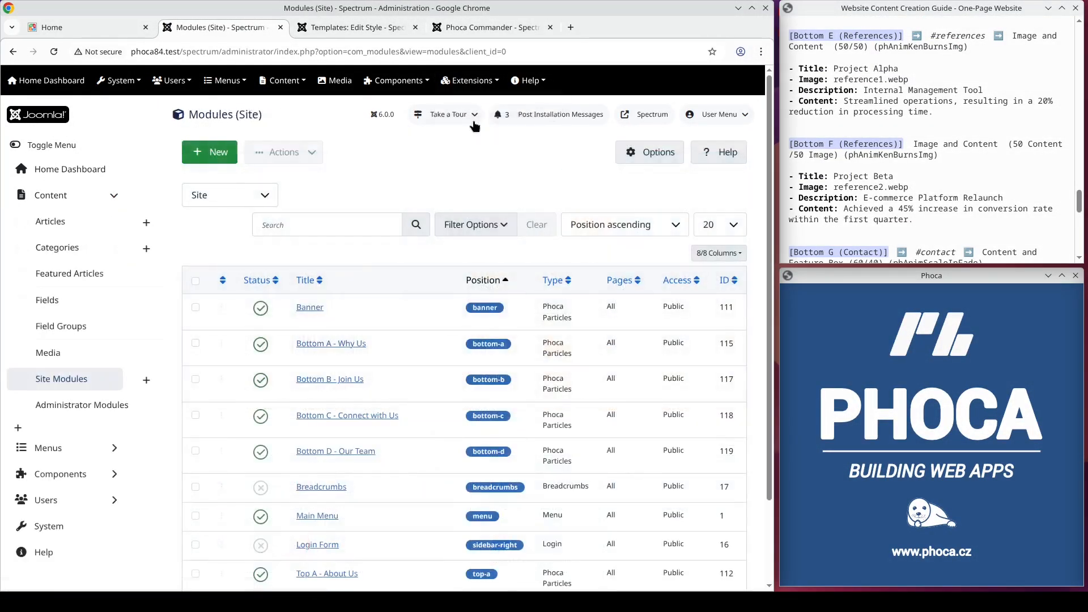
left_click(229, 155)
left_click(233, 296)
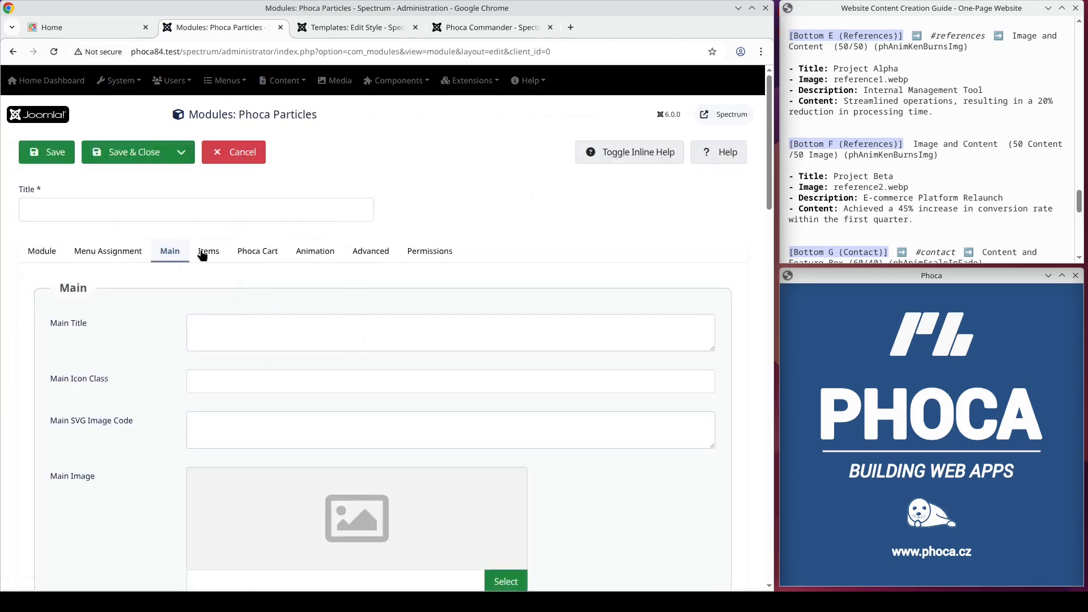
Step: Title the new module "Bottom E - References"
left_click(156, 208)
type("Bottom ")
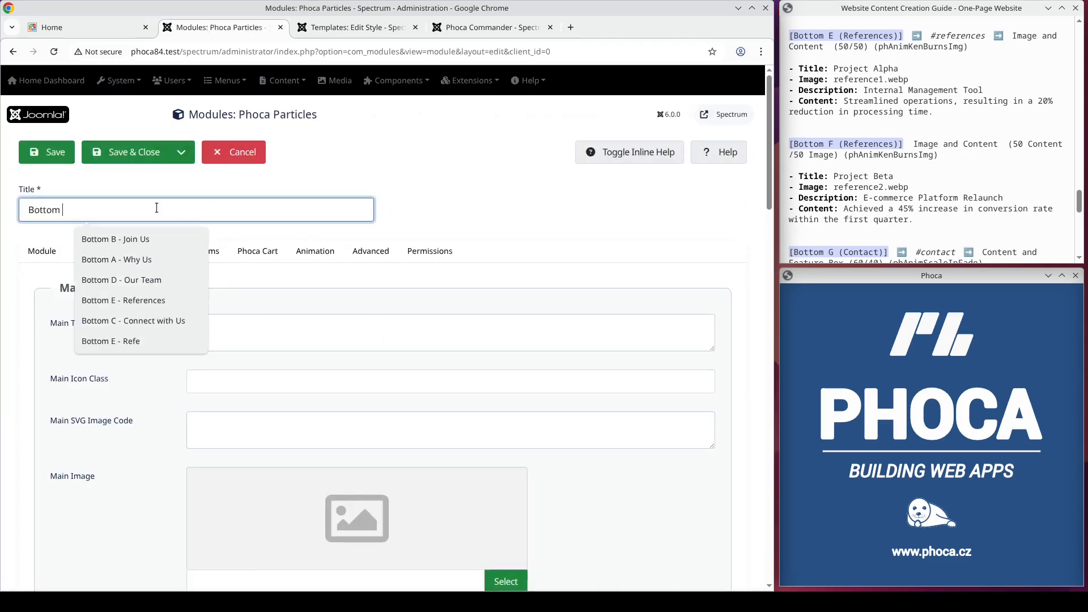
type("E - References")
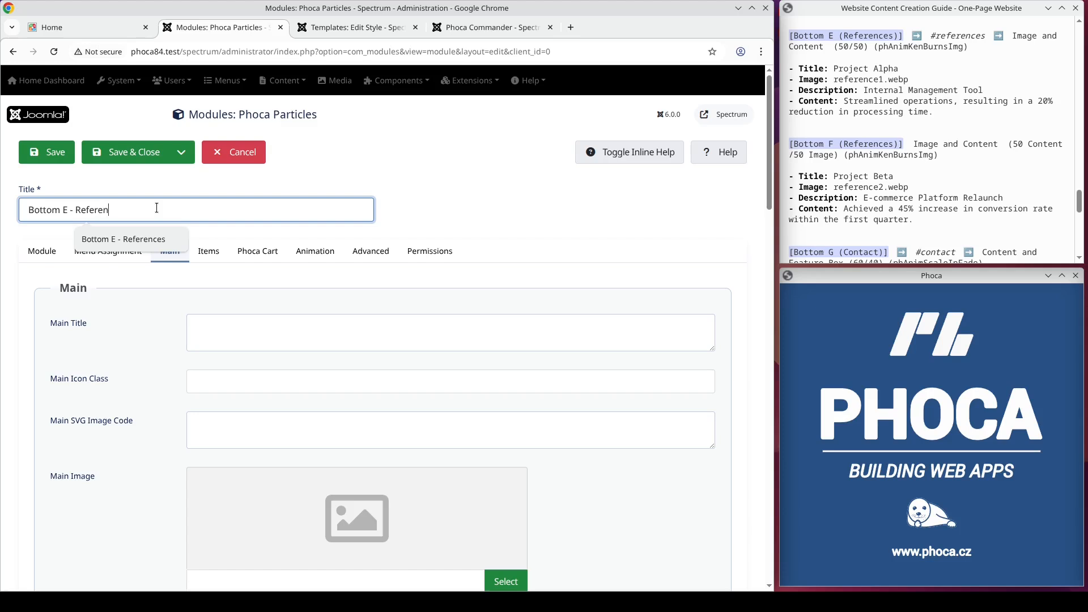
Step: Assign the References module to the bottom-e position
left_click(43, 251)
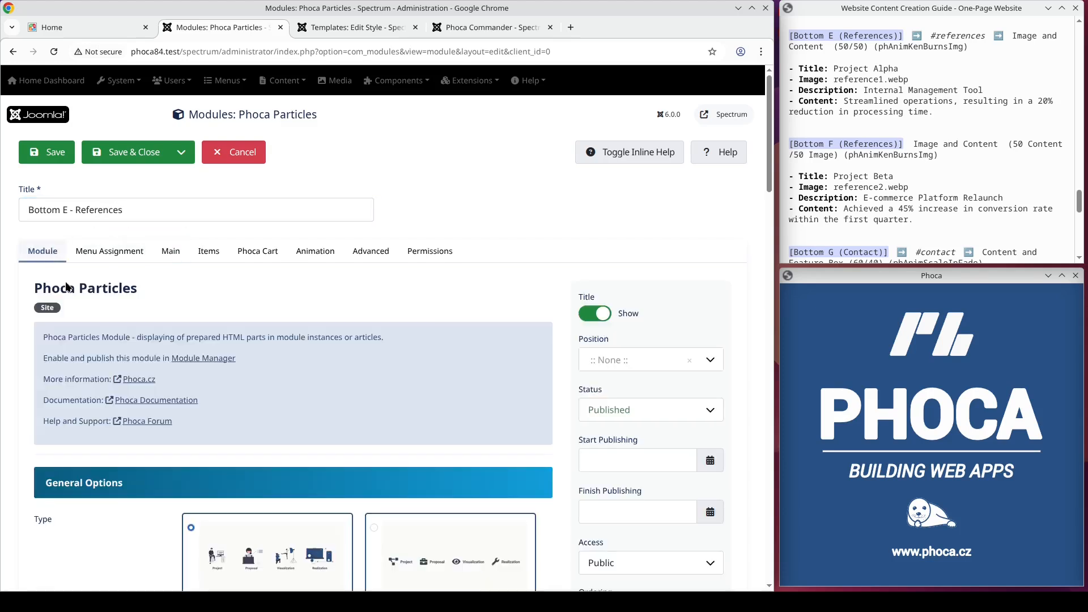
left_click(614, 364)
type("bottom-e")
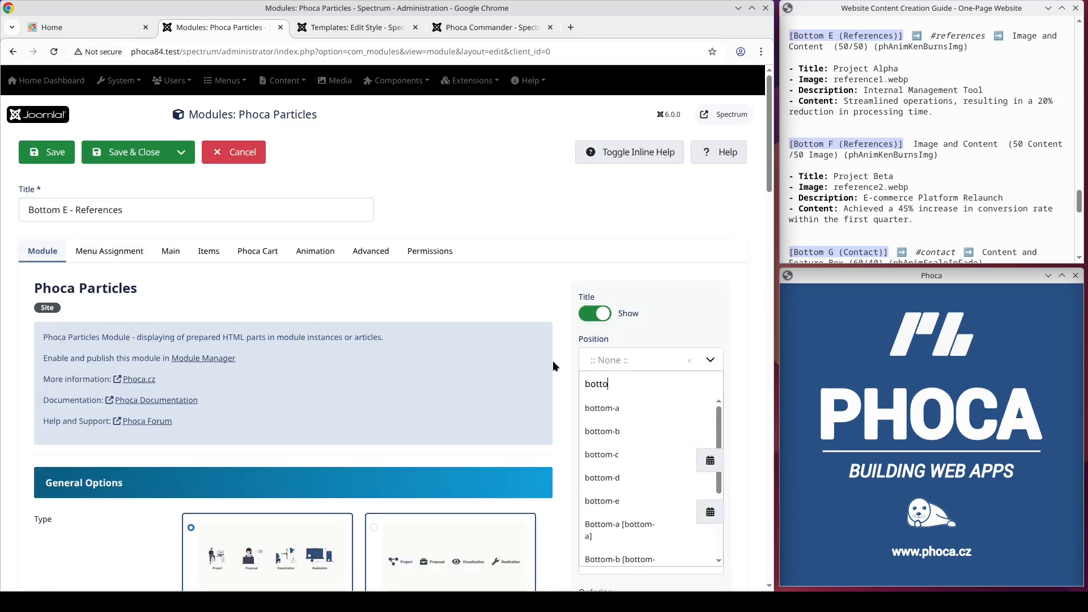
key("Return")
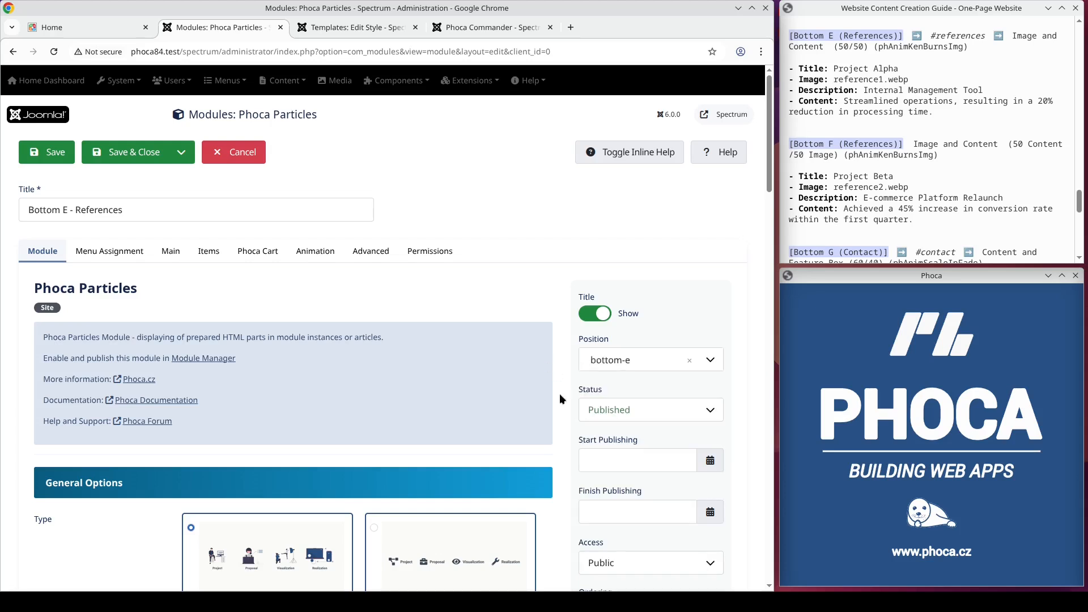
Step: Set the References module's type to the Image and Content (50/50) layout named in the guide
scroll(559, 393, "down", 5)
left_click(483, 403)
scroll(462, 391, "down", 2)
scroll(388, 366, "down", 20)
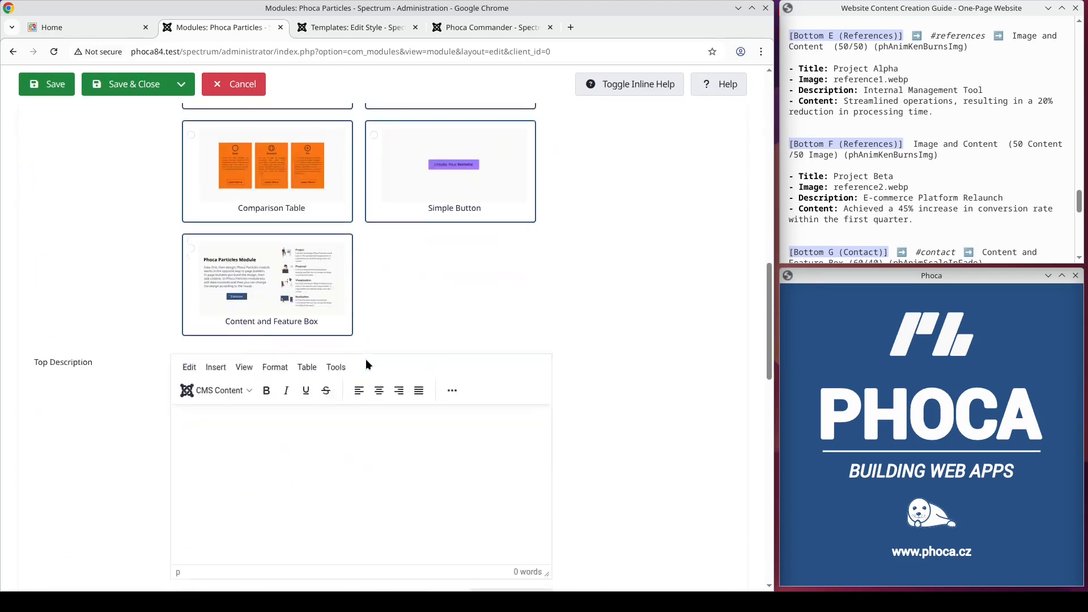
left_click(230, 415)
left_click(233, 452)
scroll(443, 307, "up", 20)
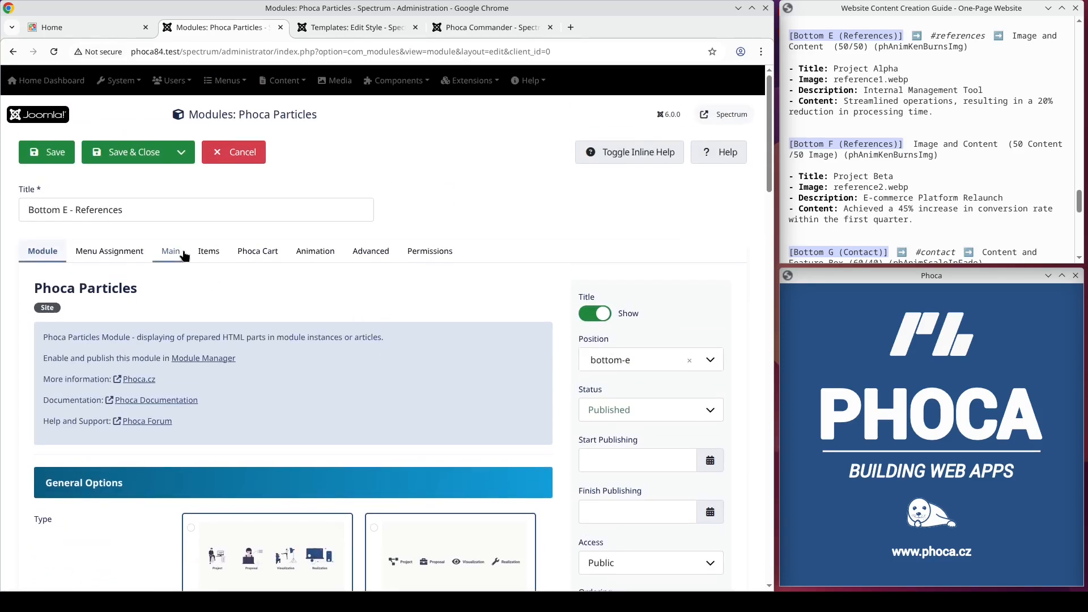
Step: Copy "Project Alpha" from the guide into the References module's main title
left_click(171, 251)
left_click_drag(904, 68, 840, 69)
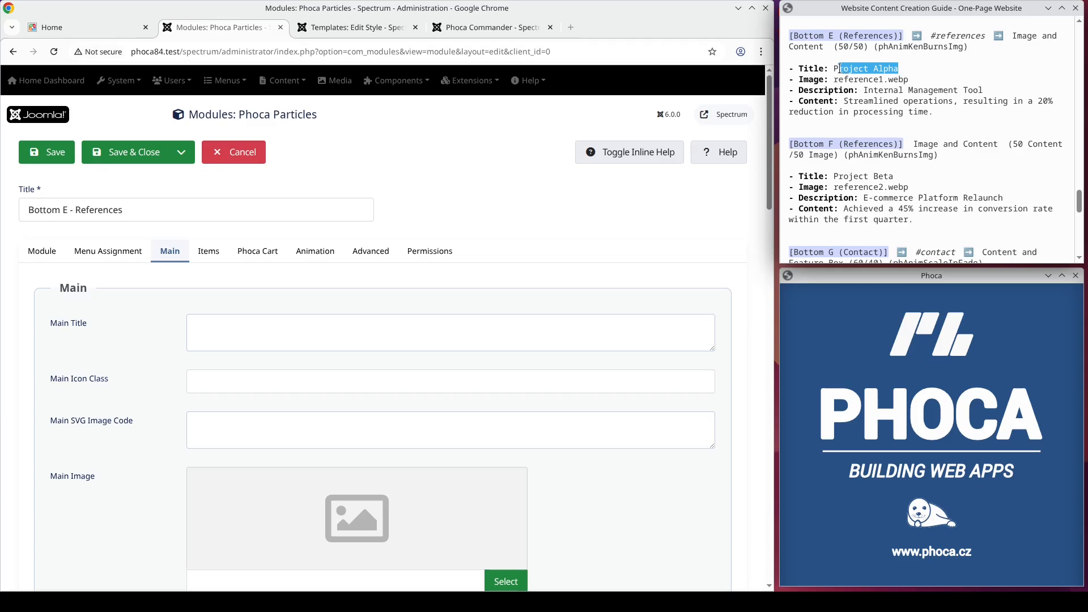
left_click(233, 334)
type("Project Alpha")
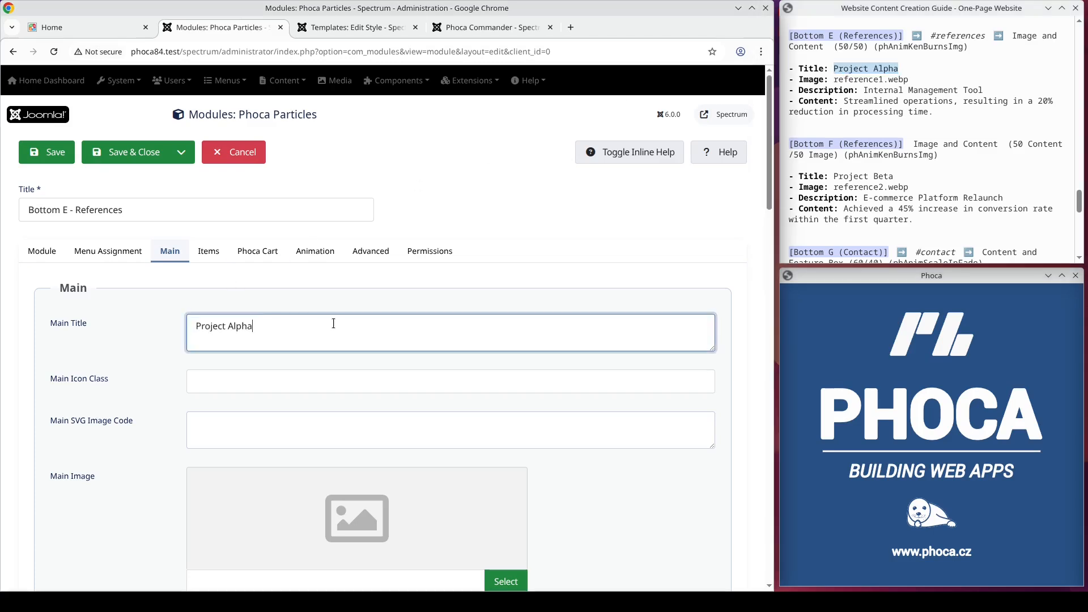
Step: Set the References module's main image to reference1.webp from the particles folder
scroll(466, 374, "down", 4)
left_click(505, 380)
left_click(355, 385)
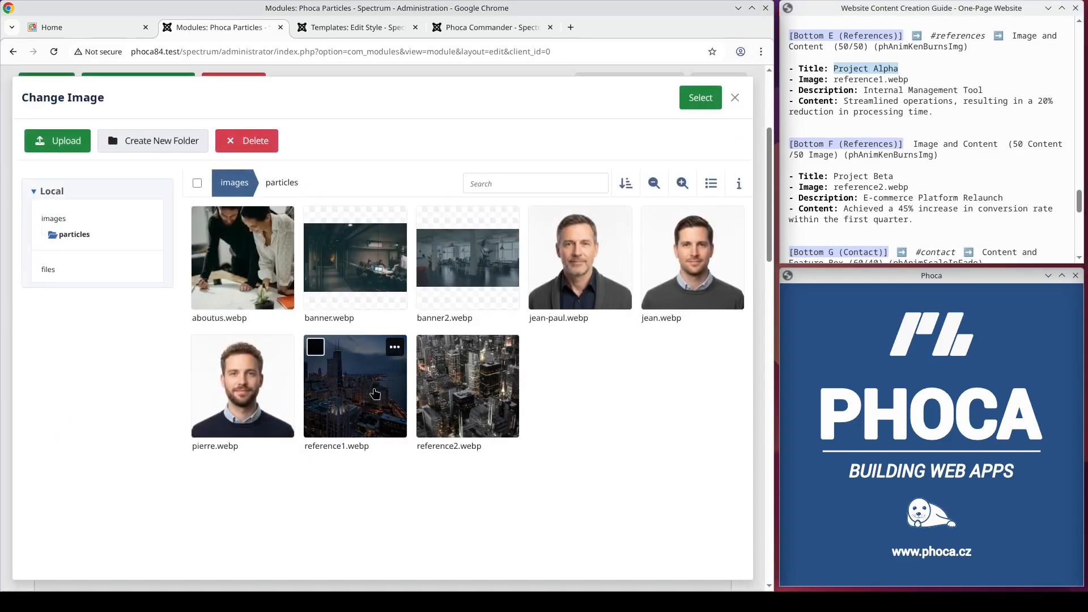
left_click(702, 102)
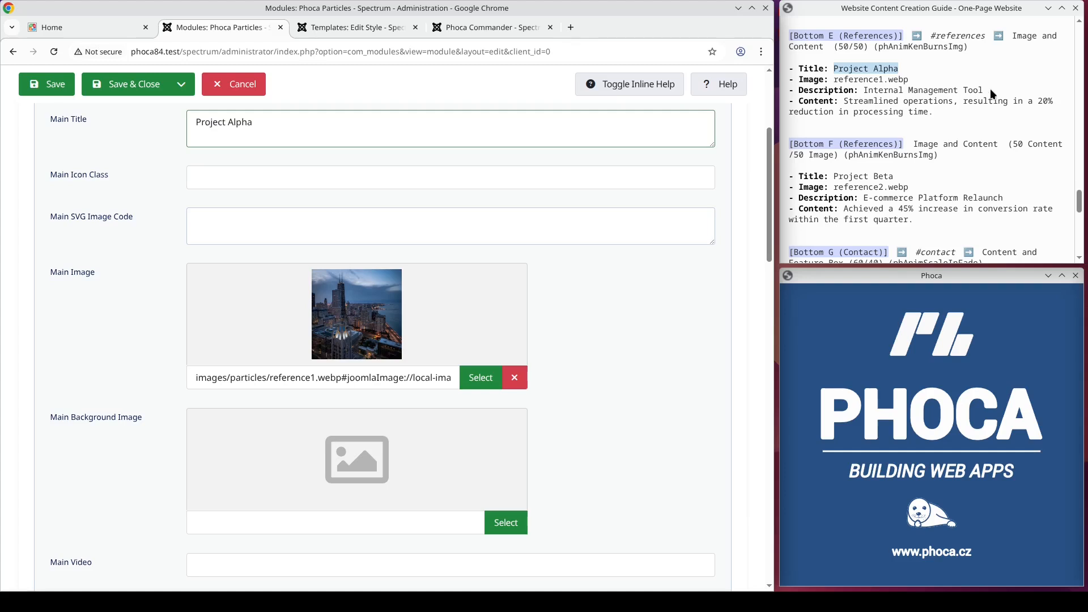
Step: Copy "Internal Management Tool" from the guide into the module's main description
left_click_drag(991, 91, 870, 90)
scroll(260, 326, "down", 12)
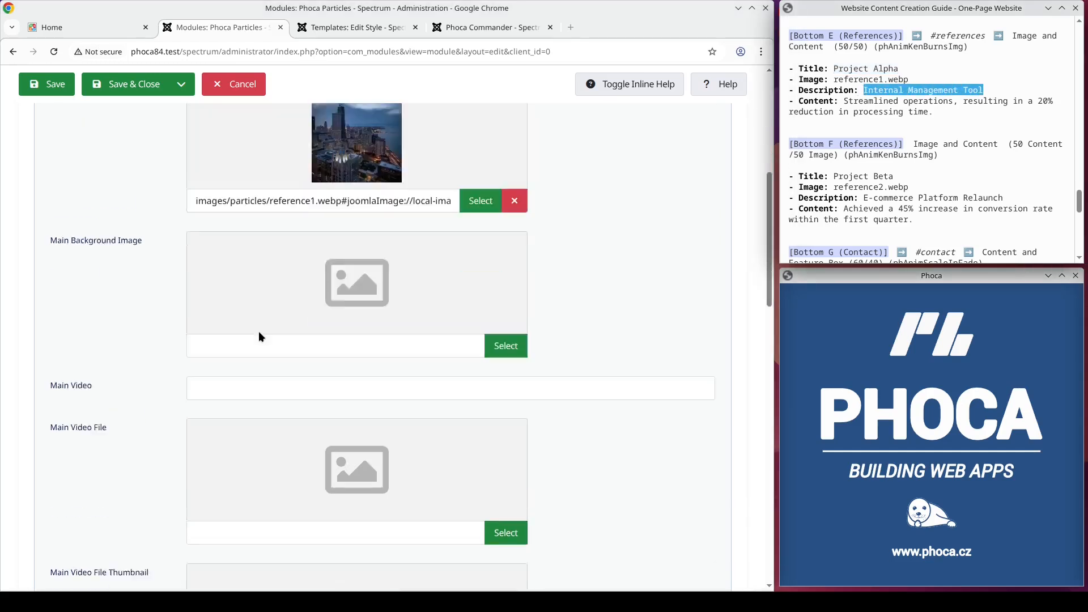
left_click(260, 314)
type("Internal Management Tool")
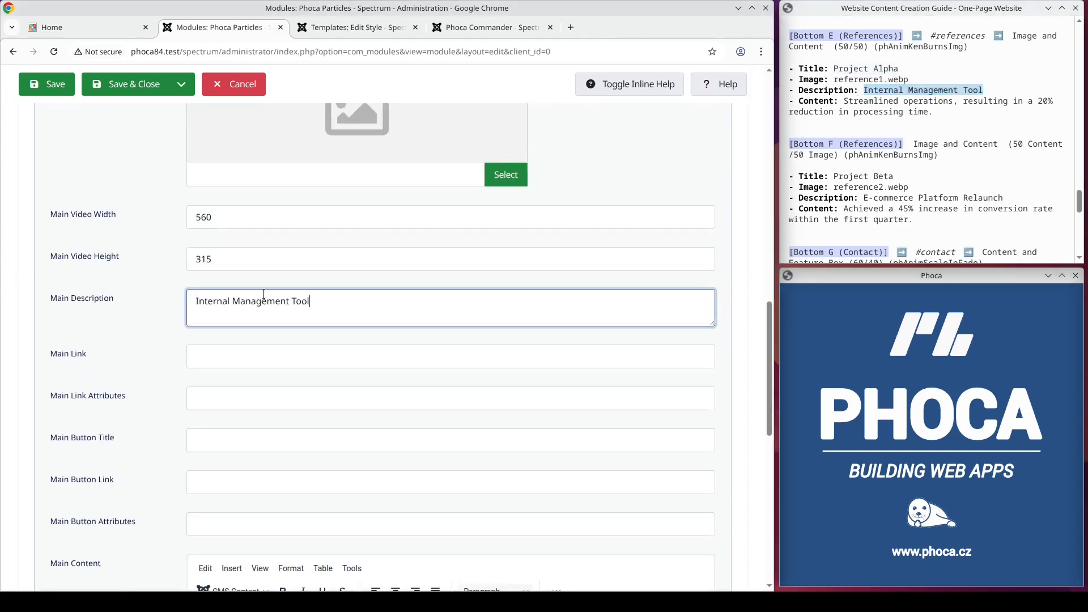
Step: Copy the Project Alpha content sentence about streamlined operations from the guide into the module's main content
left_click_drag(938, 113, 846, 103)
key("ctrl+c")
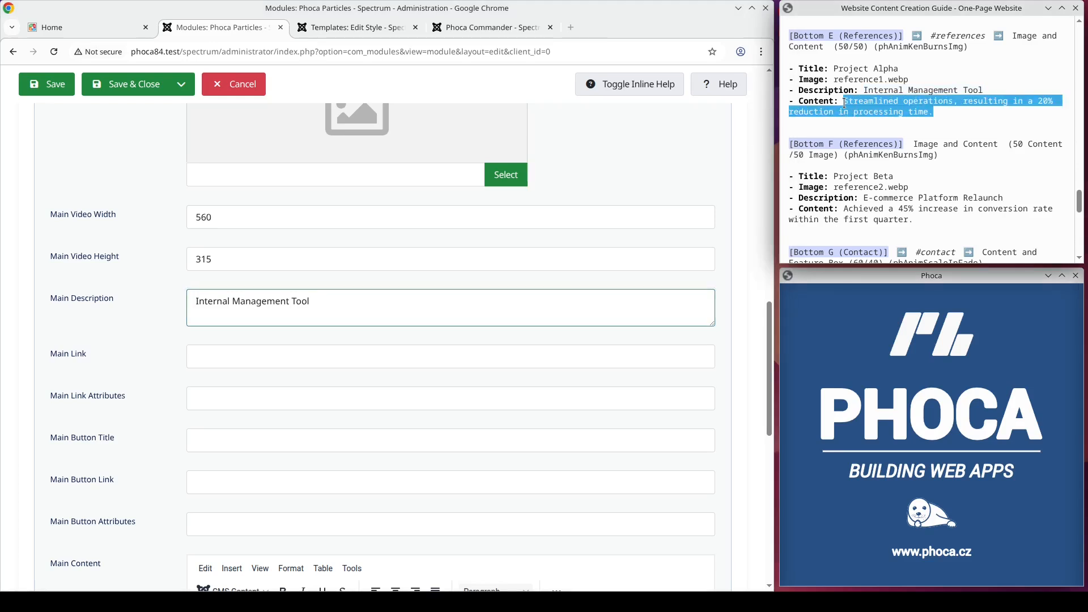
scroll(313, 293, "down", 6)
left_click(280, 291)
key("ctrl+v")
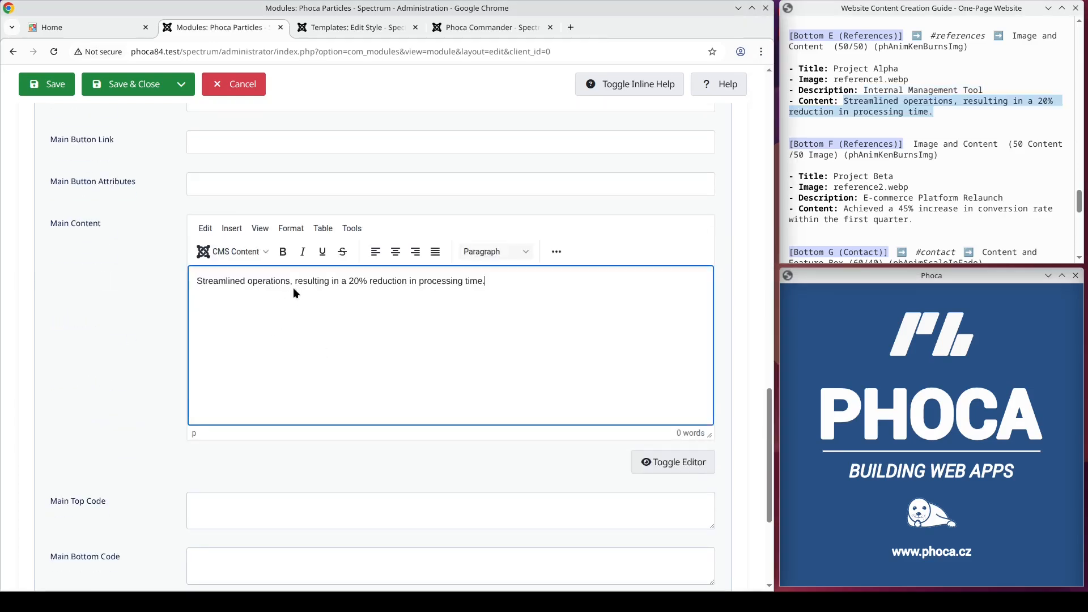
Step: Copy phAnimKenBurnsImg from the guide's Bottom E entry into the module's main image animation
double_click(924, 48)
key("ctrl+c")
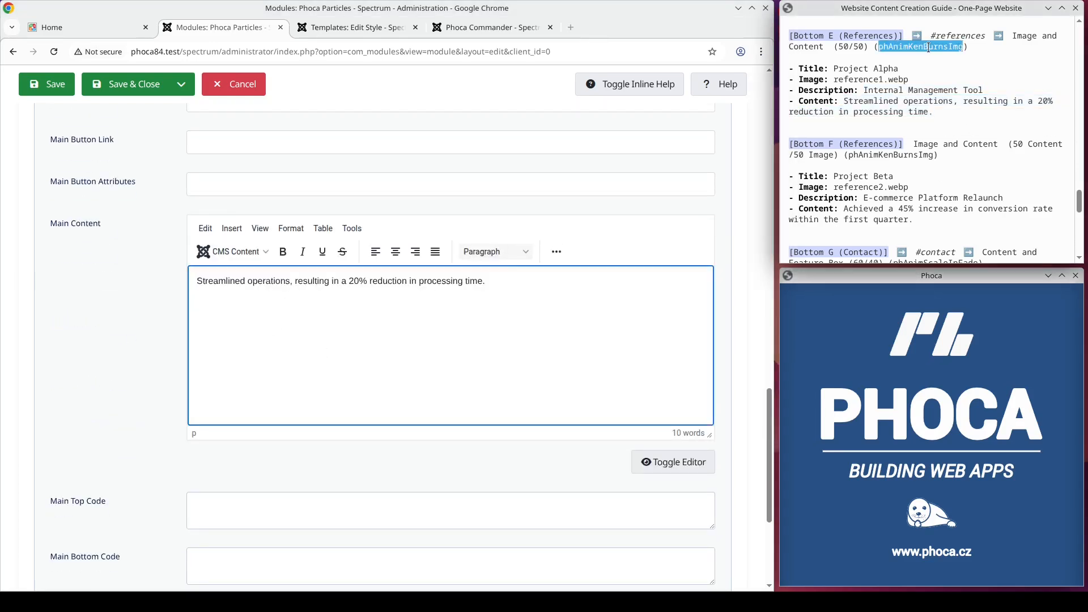
scroll(553, 213, "up", 15)
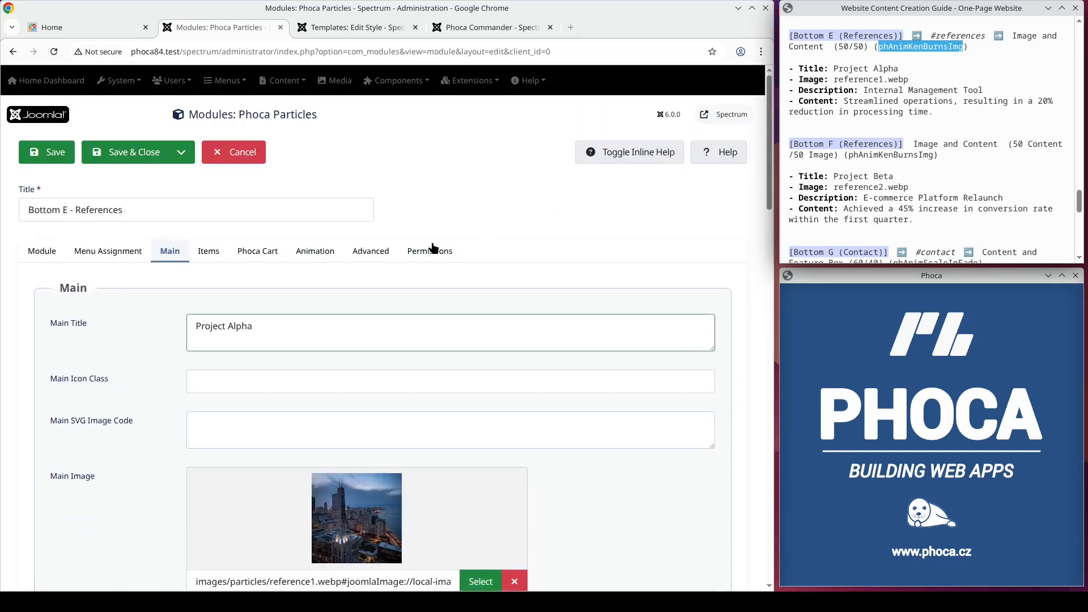
left_click(331, 253)
scroll(304, 271, "down", 3)
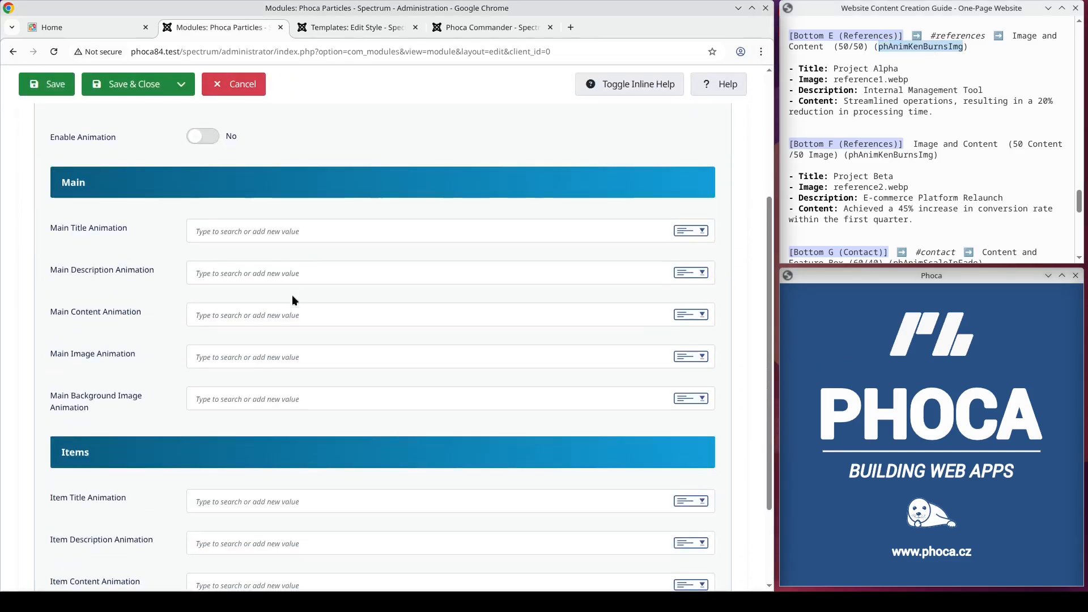
left_click(237, 356)
key("ctrl+v")
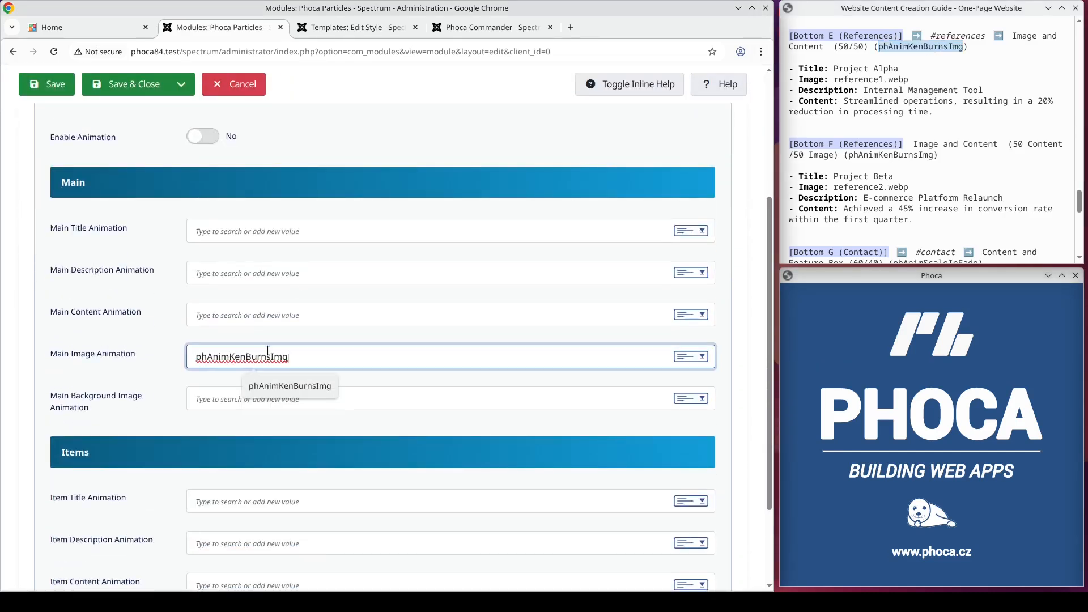
Step: Save the module and start a new Phoca Particles module titled "Bottom F - References"
left_click(184, 90)
left_click(169, 114)
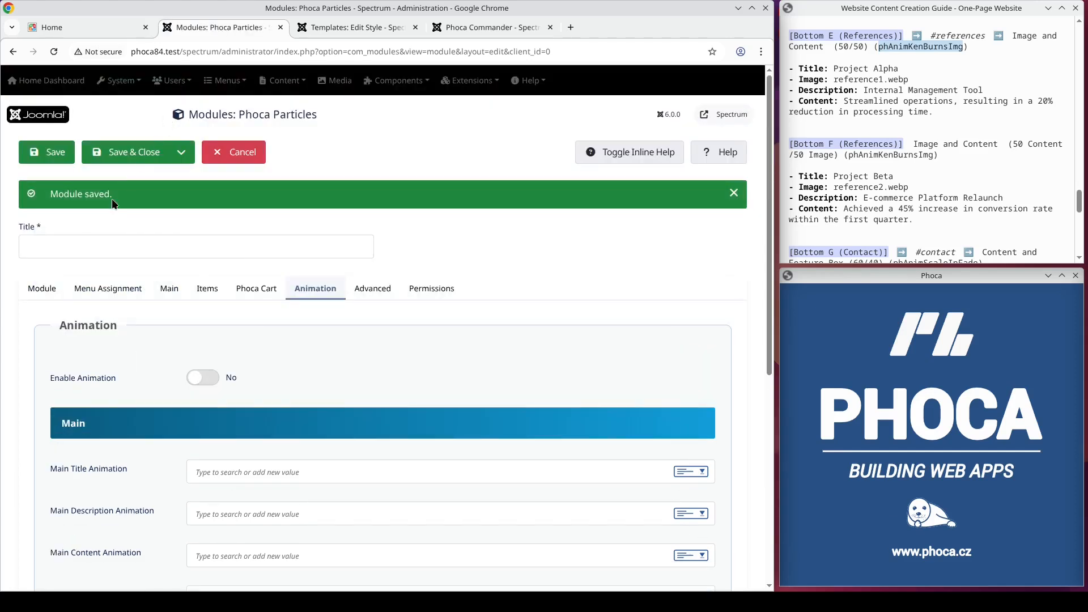
left_click(83, 248)
type("Bottom F - Re")
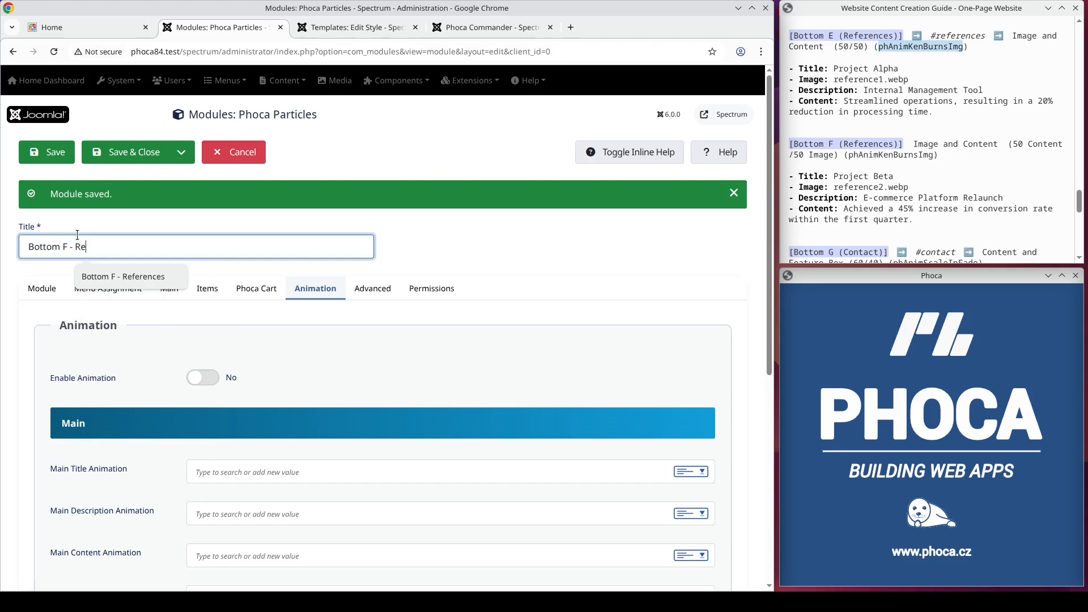
type("ferences")
Step: Assign the Bottom F module to the bottom-f position
left_click(41, 289)
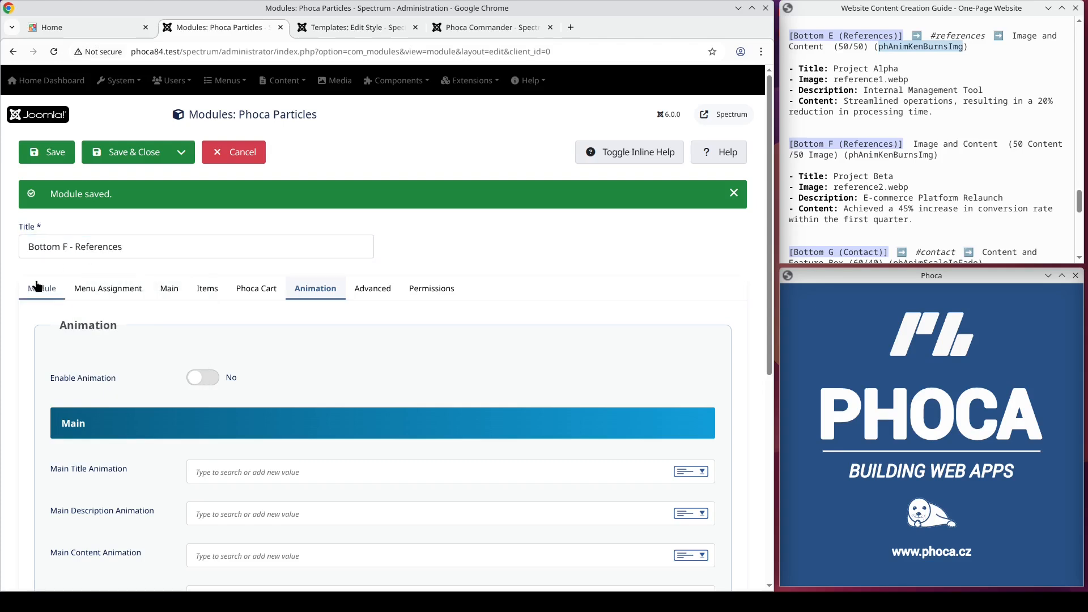
left_click(656, 398)
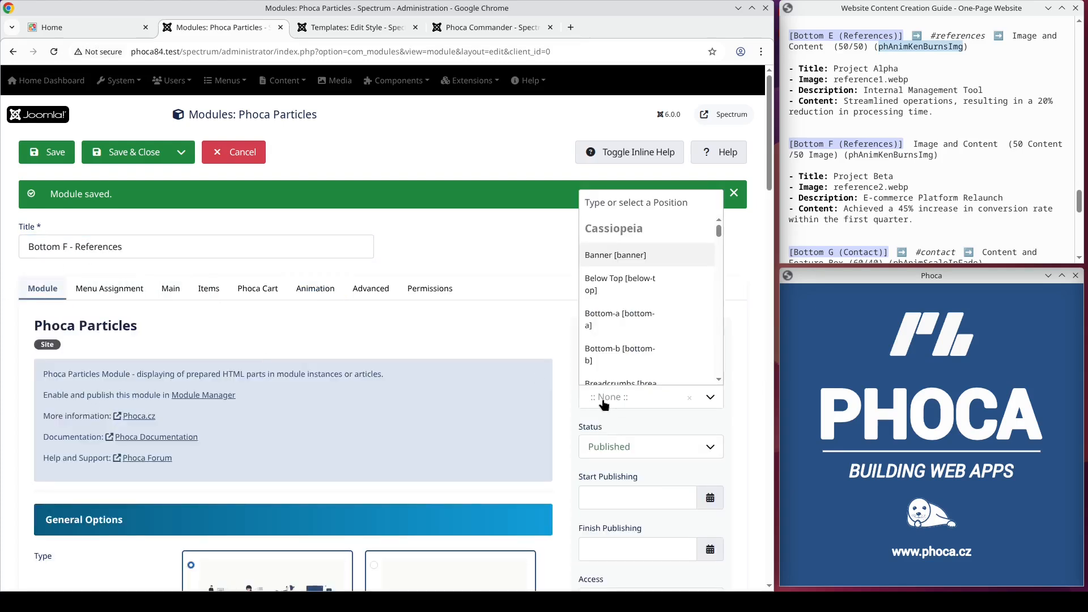
type("bottom-f")
key("Return")
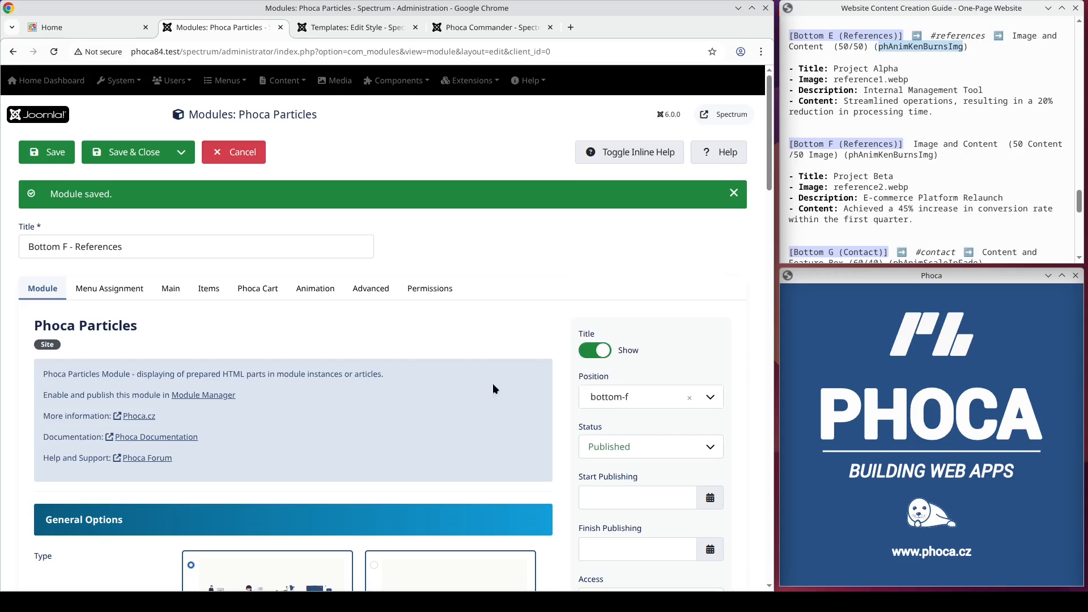
Step: Give the Bottom F module the Image and Content type with box size Content (50%), Image (50%)
scroll(492, 389, "down", 7)
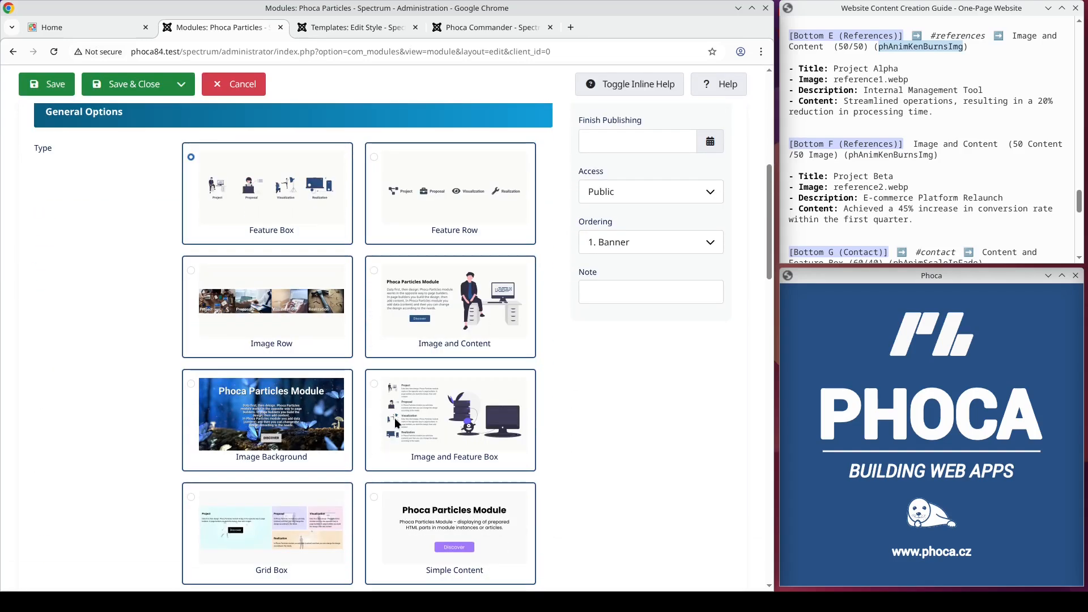
scroll(348, 346, "down", 5)
scroll(348, 347, "down", 15)
scroll(346, 357, "down", 2)
left_click(282, 386)
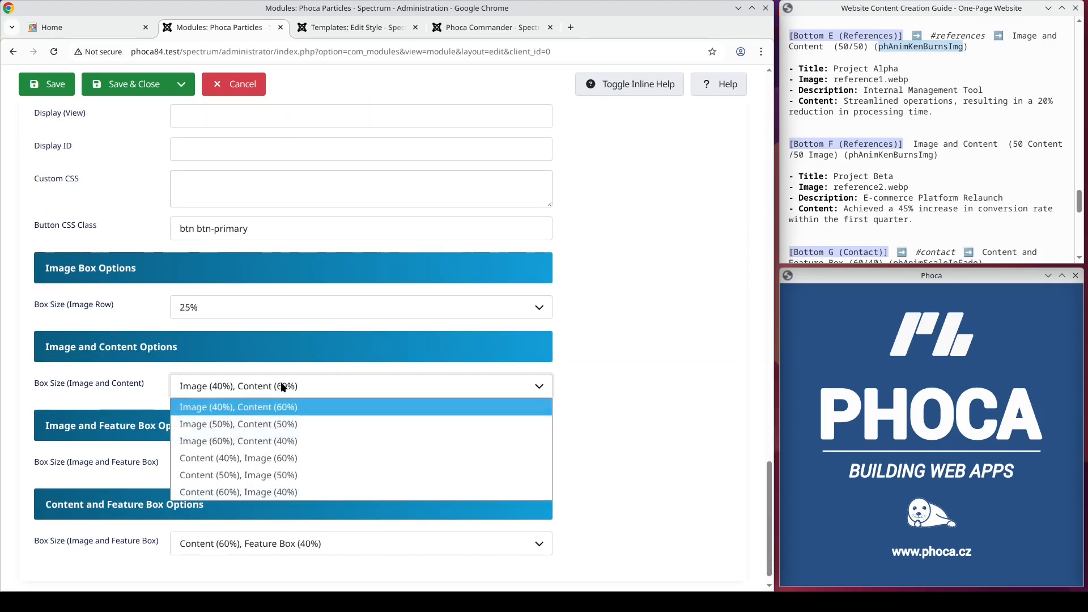
left_click(252, 476)
Step: Copy "Project Beta" from the guide into the Bottom F module's main title
scroll(437, 343, "up", 10)
scroll(436, 349, "up", 10)
left_click(173, 291)
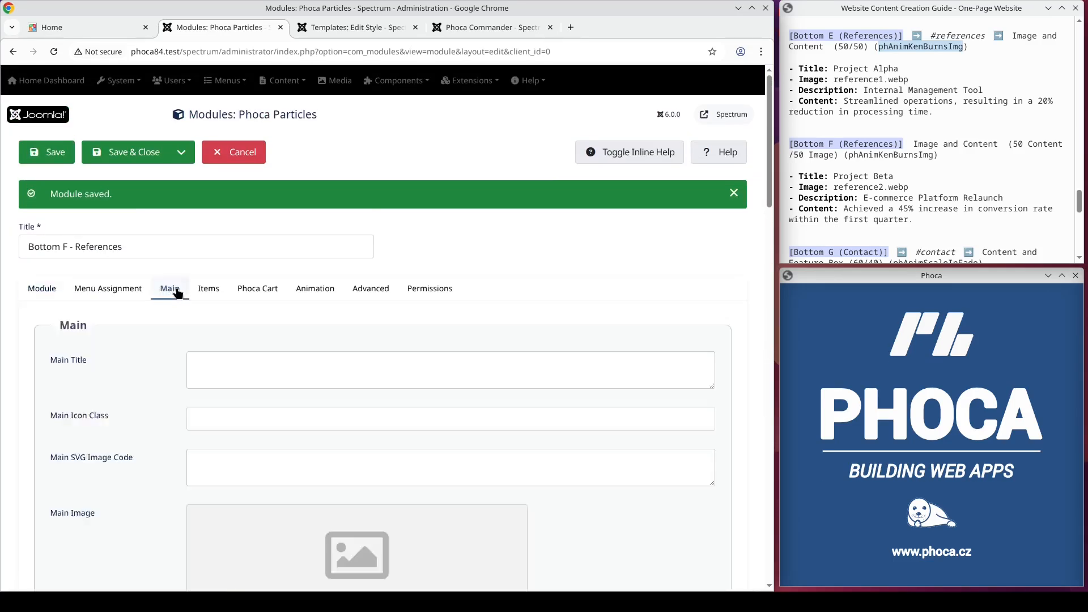
left_click_drag(894, 176, 833, 176)
key("ctrl+c")
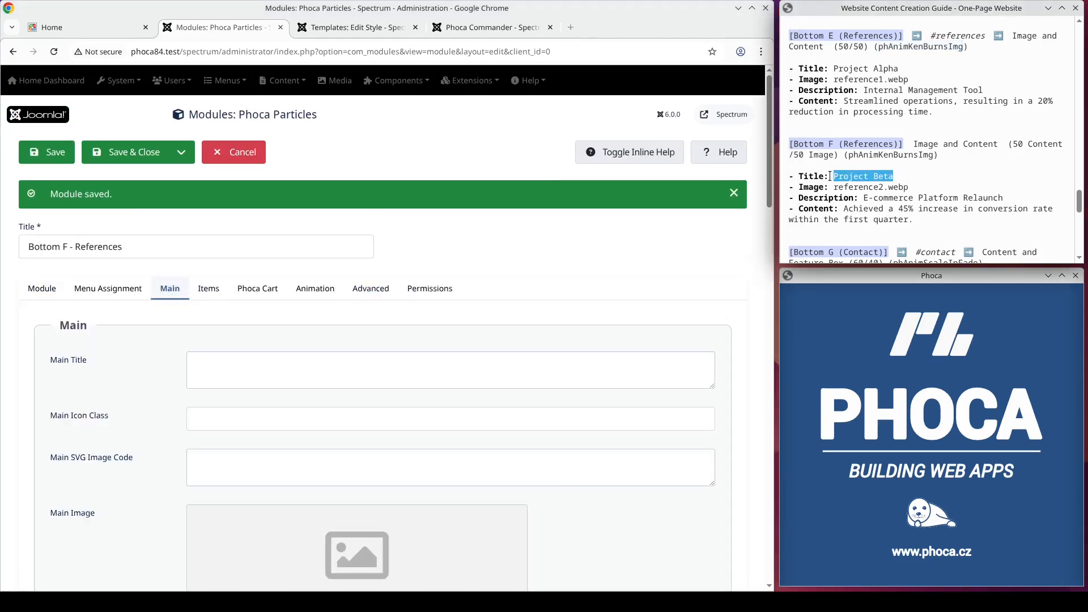
left_click(268, 357)
key("ctrl+v")
Step: Set the Bottom F module's main image to reference2.webp from the particles folder
scroll(461, 416, "down", 5)
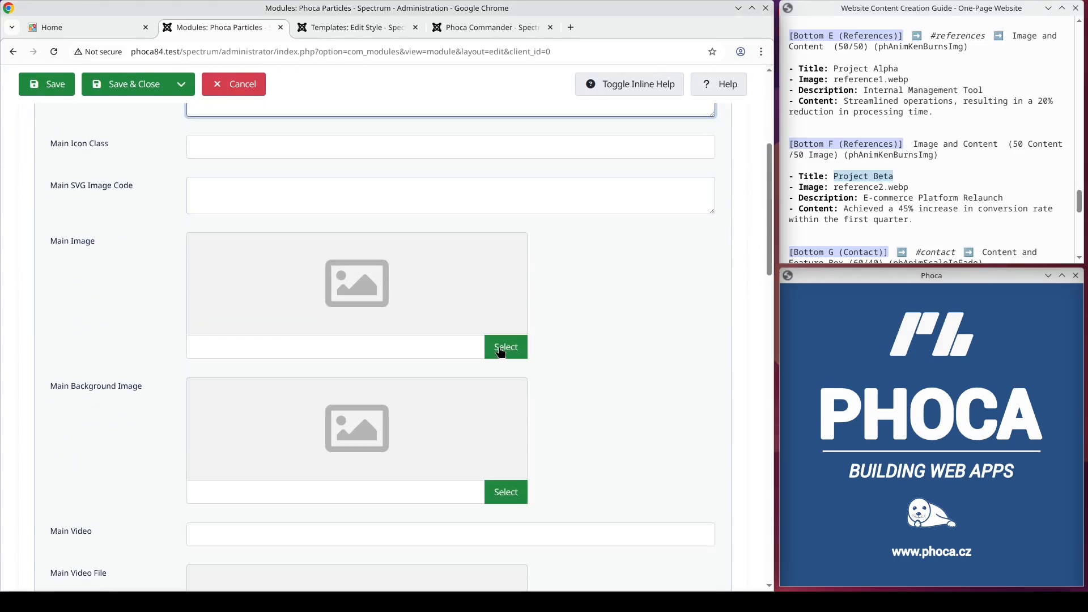
left_click(502, 350)
left_click(442, 380)
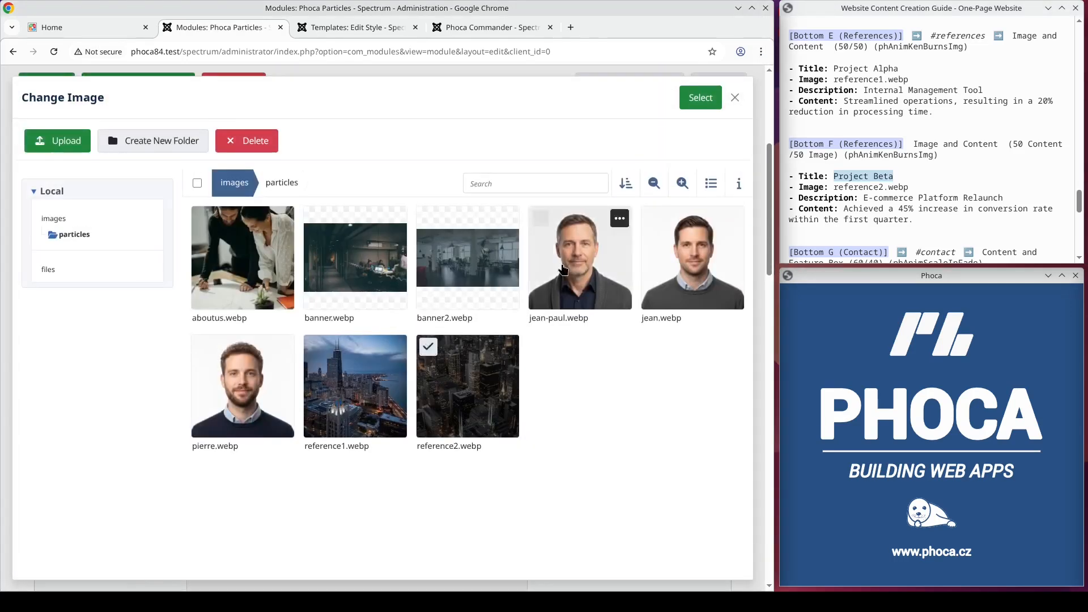
left_click(701, 99)
Step: Copy "E-commerce Platform Relaunch" from the guide into the Bottom F module's main description
left_click_drag(1005, 199, 870, 201)
scroll(492, 322, "down", 10)
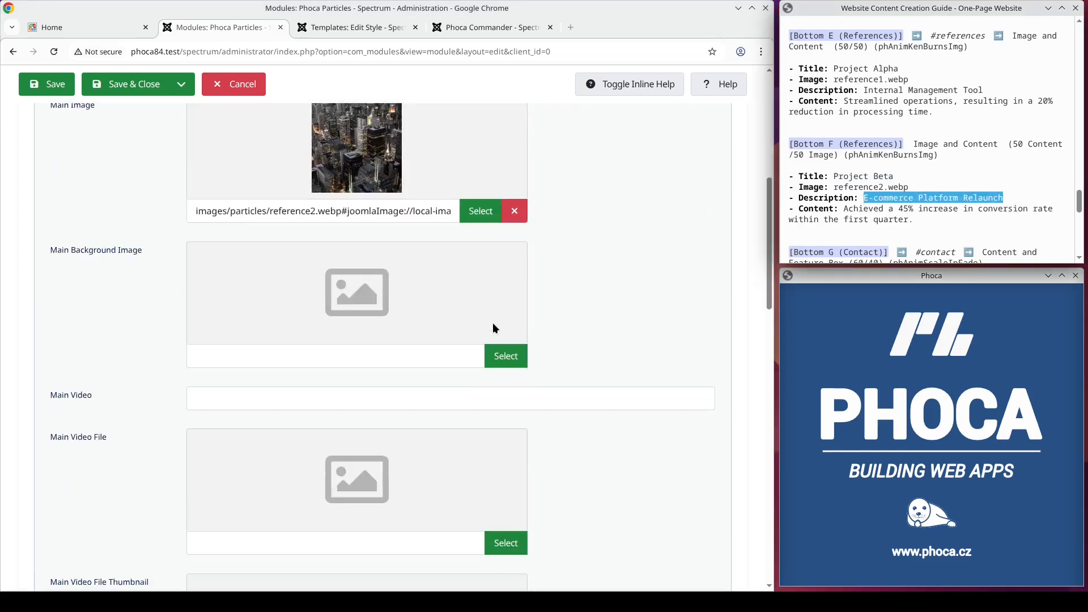
left_click(413, 338)
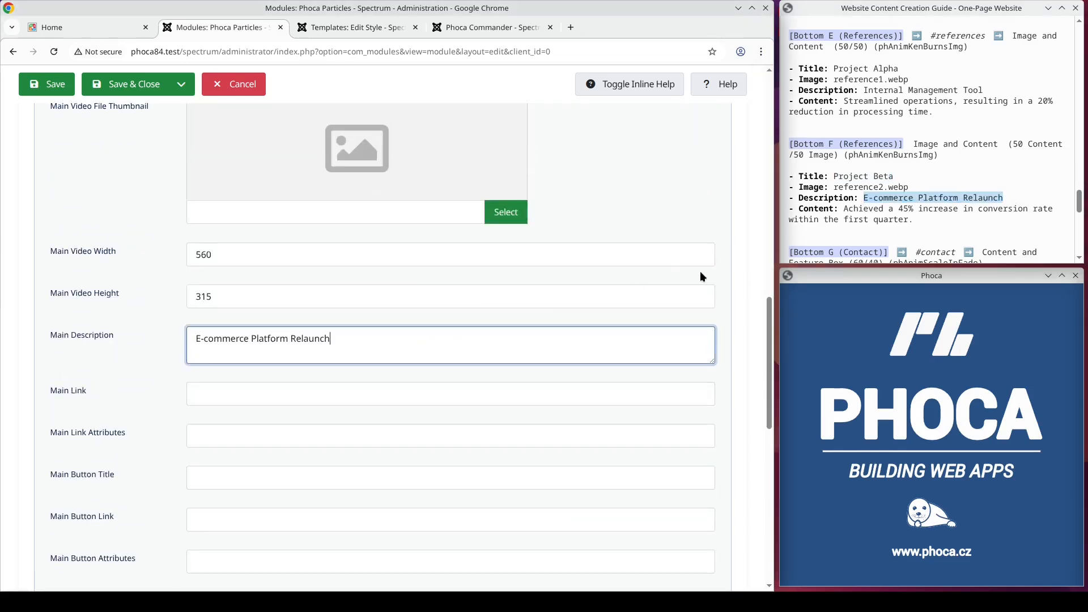
Step: Copy the Project Beta content sentence about the 45% conversion rate increase from the guide into the main content
left_click_drag(915, 221, 845, 211)
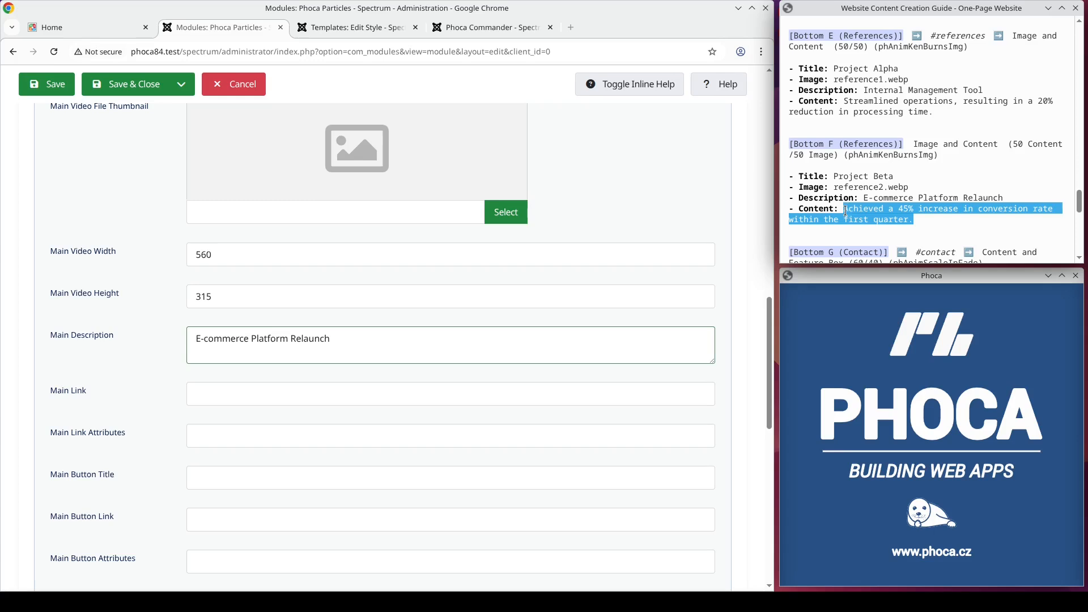
scroll(435, 307, "down", 5)
left_click(372, 323)
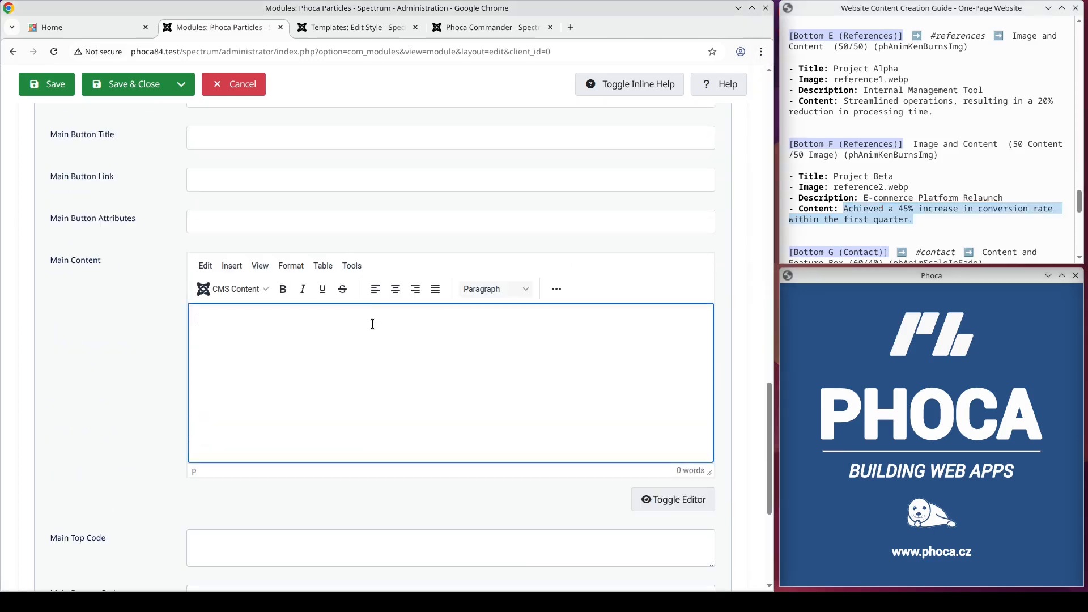
scroll(402, 334, "up", 15)
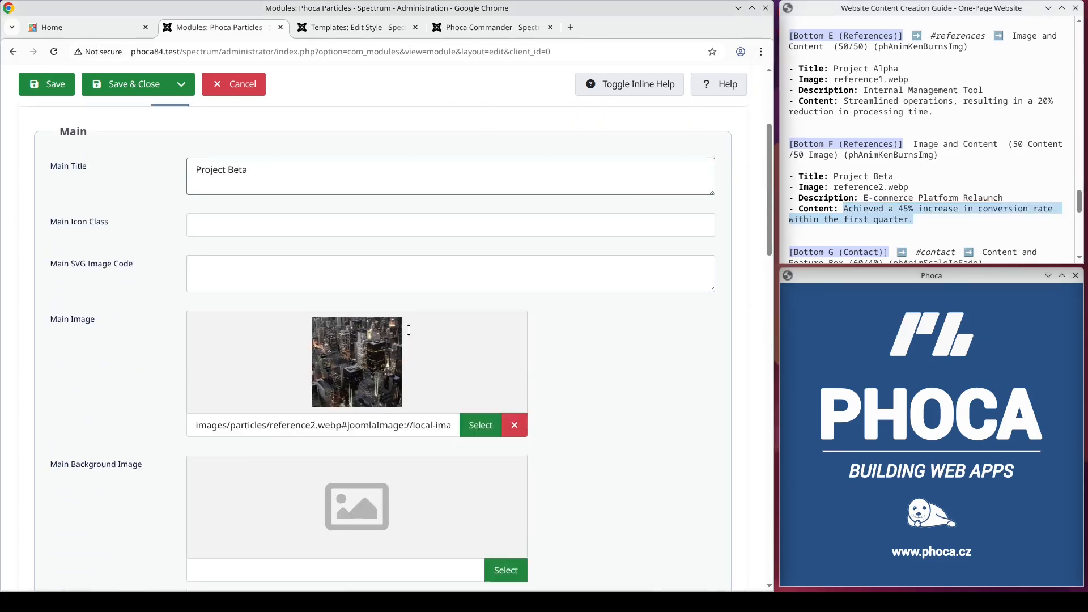
key("ctrl+s")
Step: Copy phAnimKenBurnsImg from the guide into the Bottom F module's main image animation and save the module
left_click(322, 290)
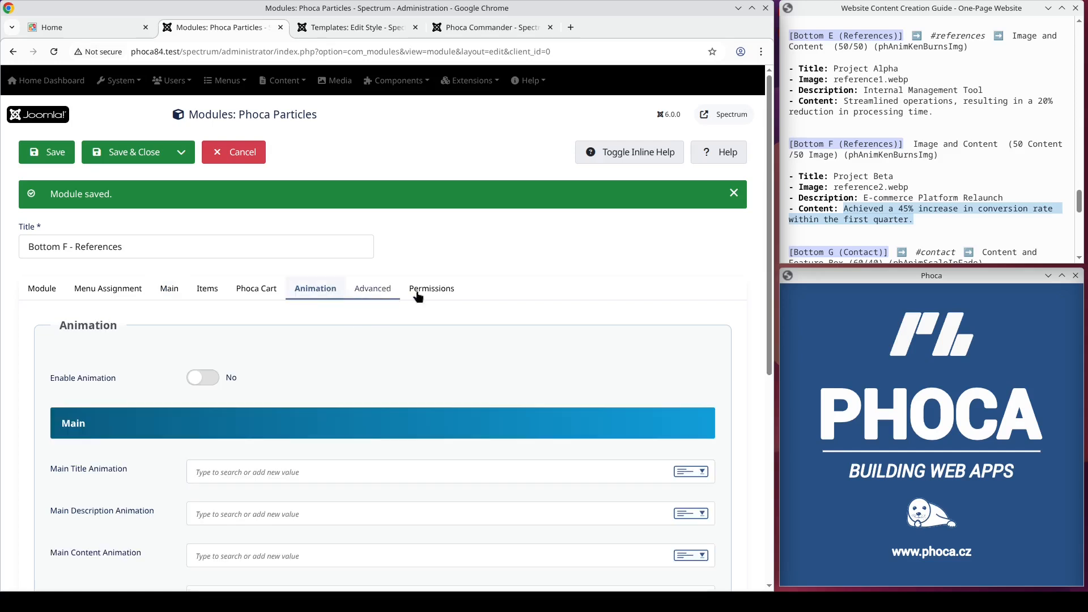
left_click(872, 158)
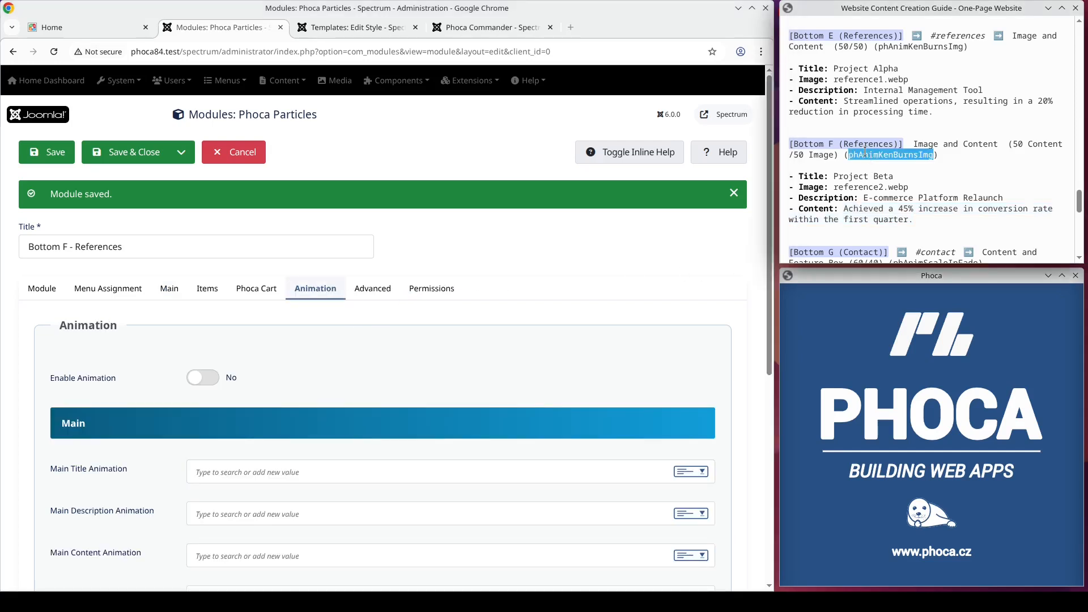
scroll(484, 317, "down", 5)
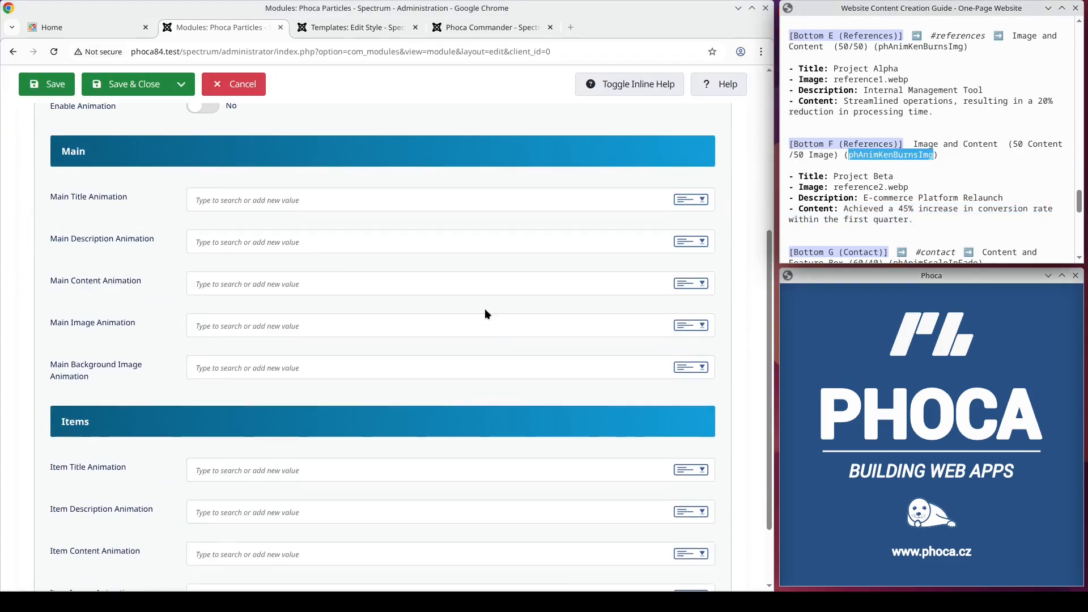
left_click(335, 325)
type("phAnimKenBurnsImg")
key("Return")
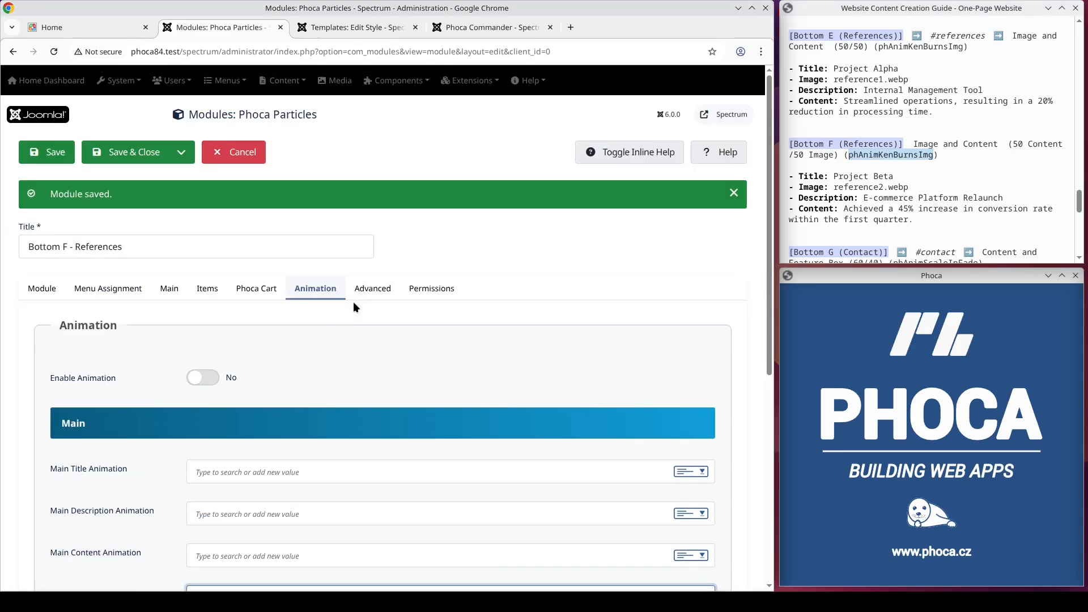
left_click(61, 158)
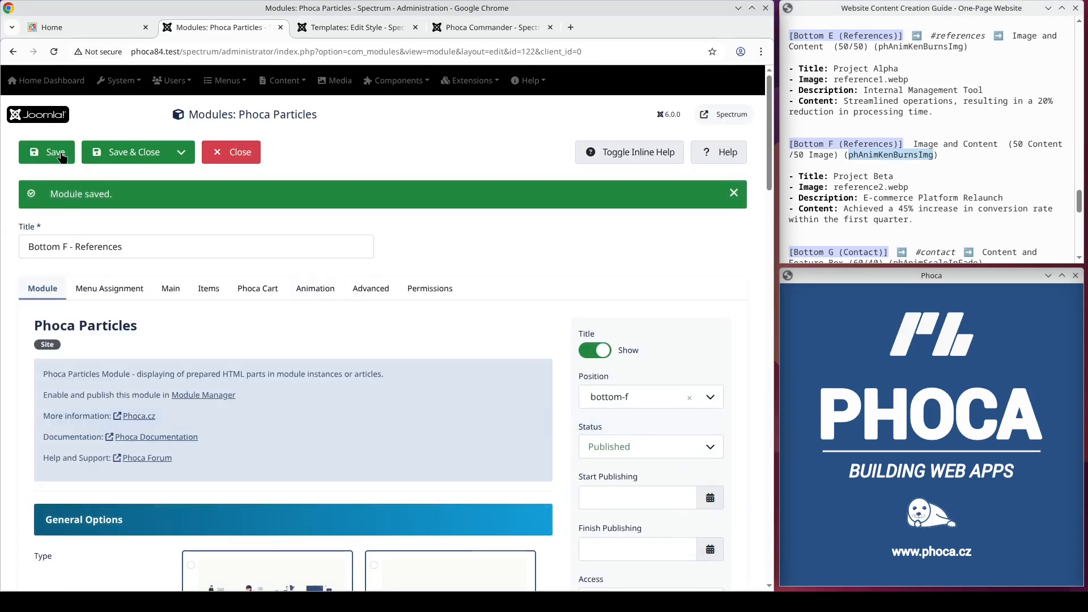
Step: Check the container ID of the bottom-e container in the template style's layout settings
left_click(346, 27)
scroll(363, 250, "down", 10)
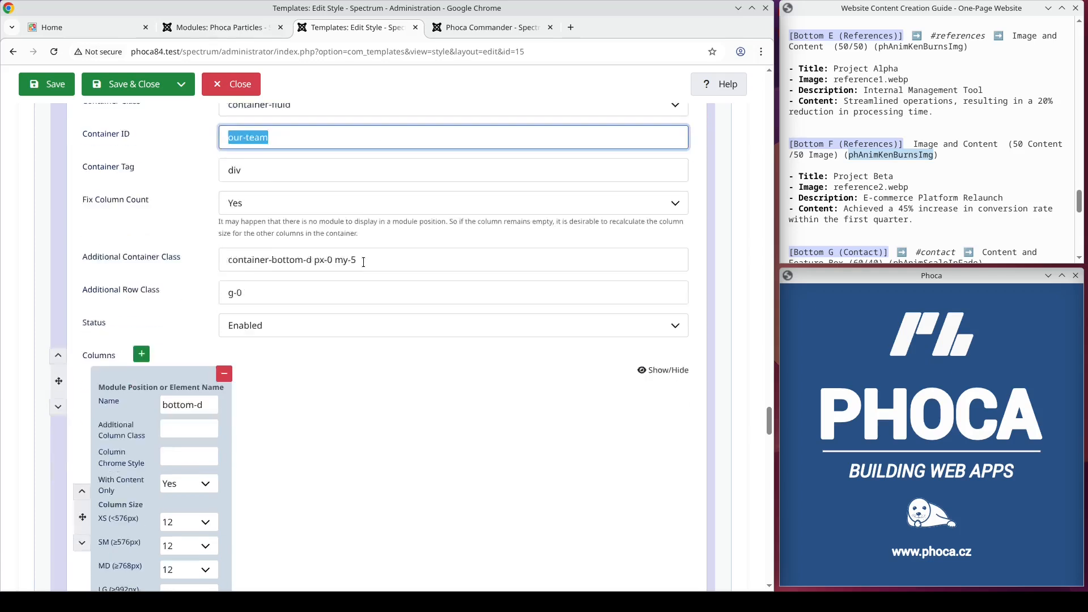
scroll(361, 252, "down", 3)
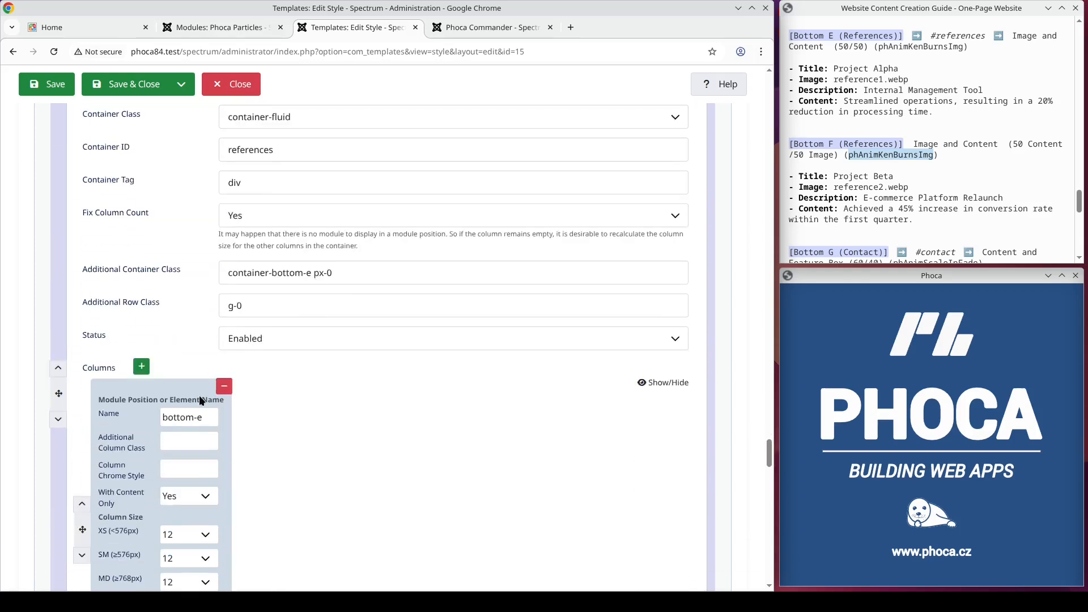
left_click_drag(301, 157, 215, 148)
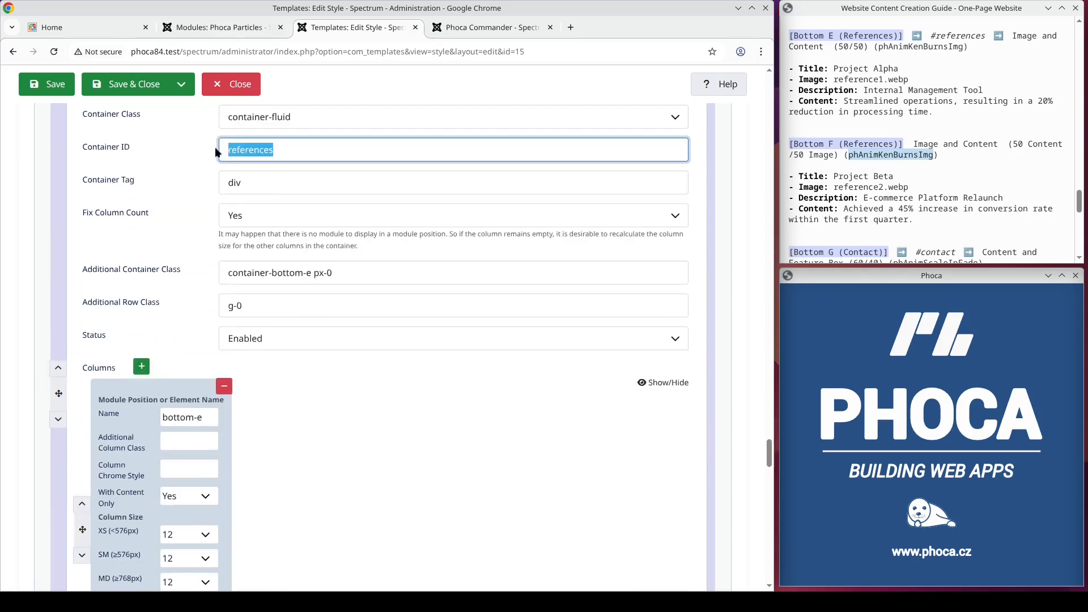
Step: Switch to the website's front end and reload its home page
left_click(85, 32)
left_click(66, 106)
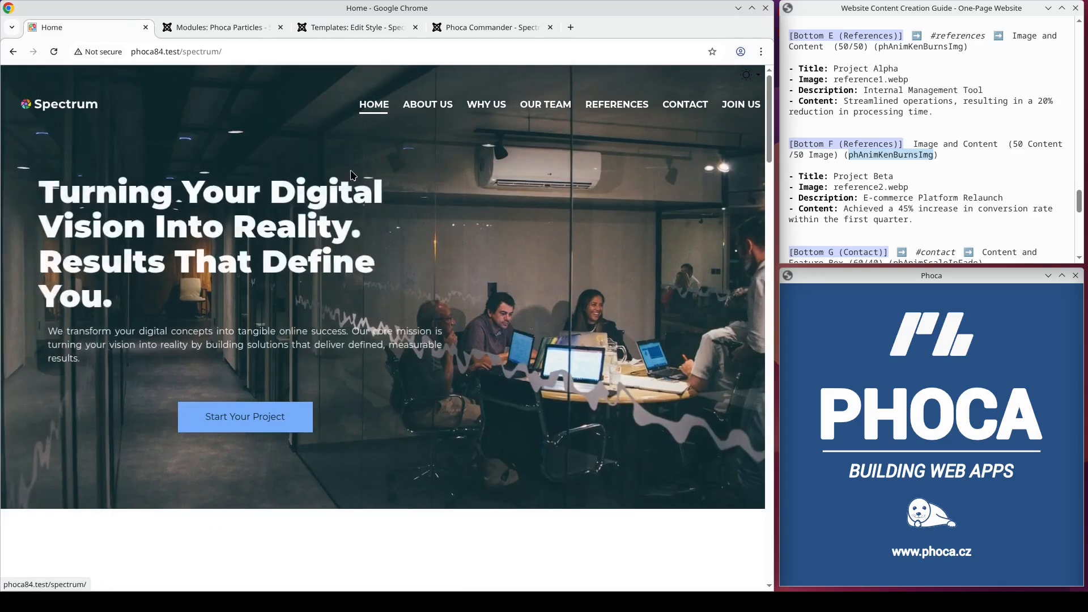
Step: Review the References section on the home page, comparing the Project Alpha and Project Beta blocks
scroll(607, 108, "down", 1)
left_click(605, 105)
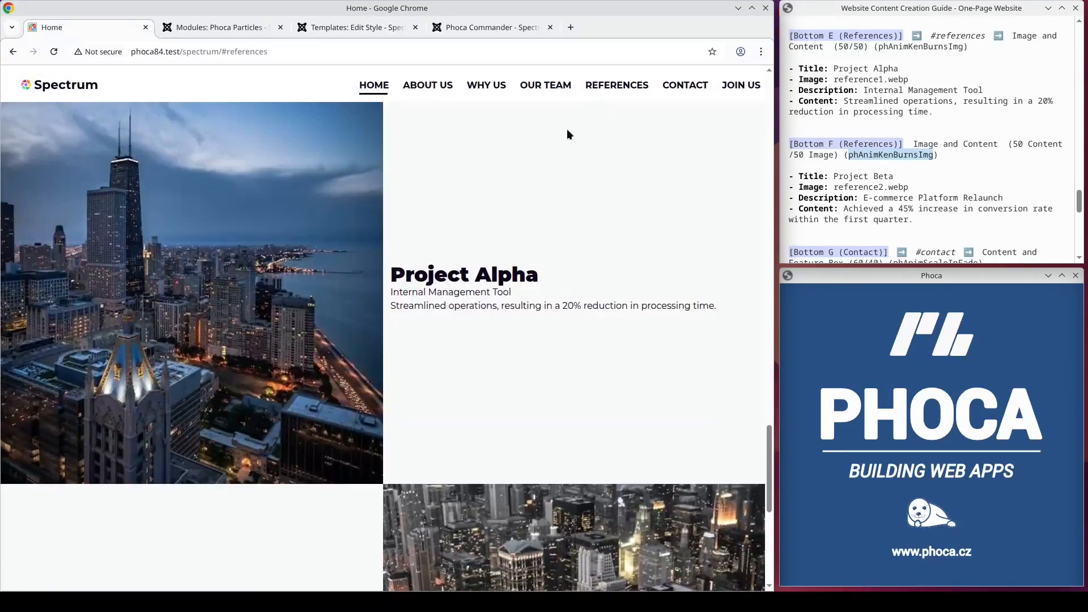
scroll(562, 213, "up", 4)
scroll(557, 223, "down", 8)
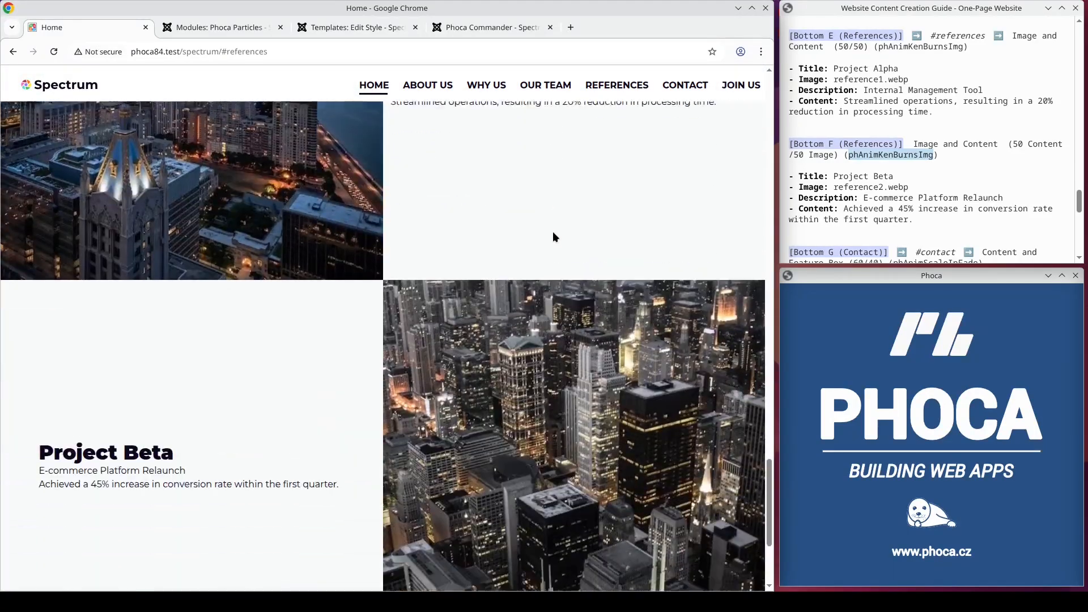
scroll(553, 233, "down", 3)
scroll(549, 237, "up", 7)
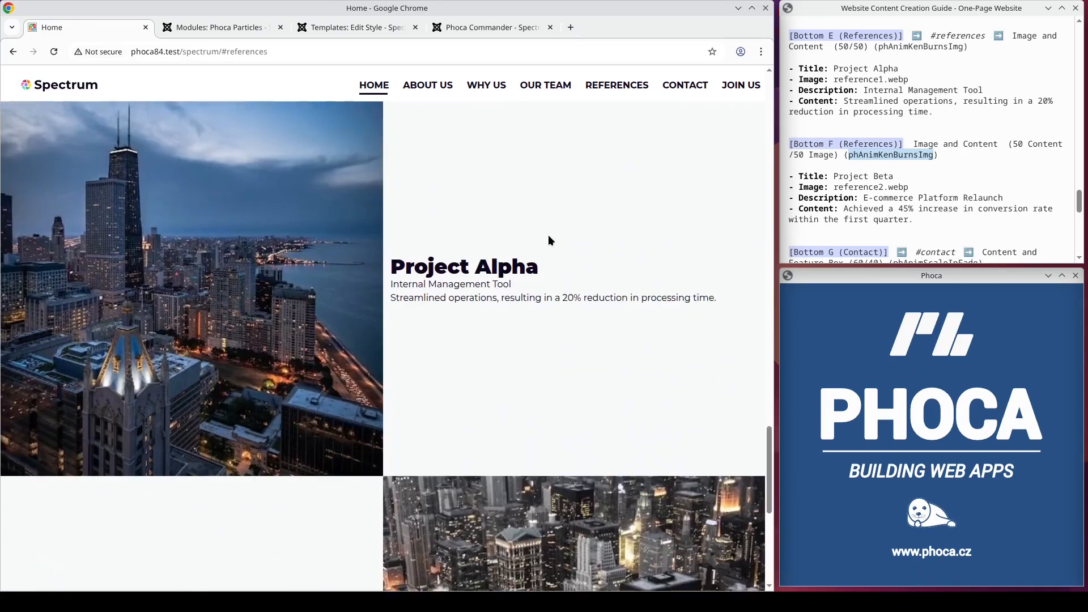
scroll(549, 240, "up", 2)
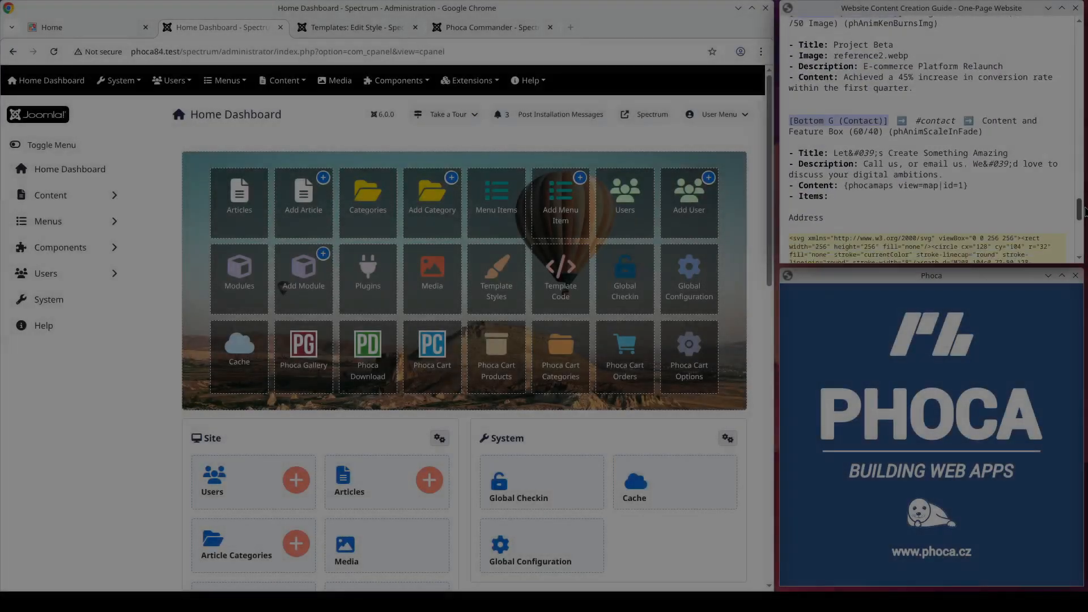
Step: Create a new Phoca Particles site module titled Bottom G - Contact
scroll(1022, 168, "down", 2)
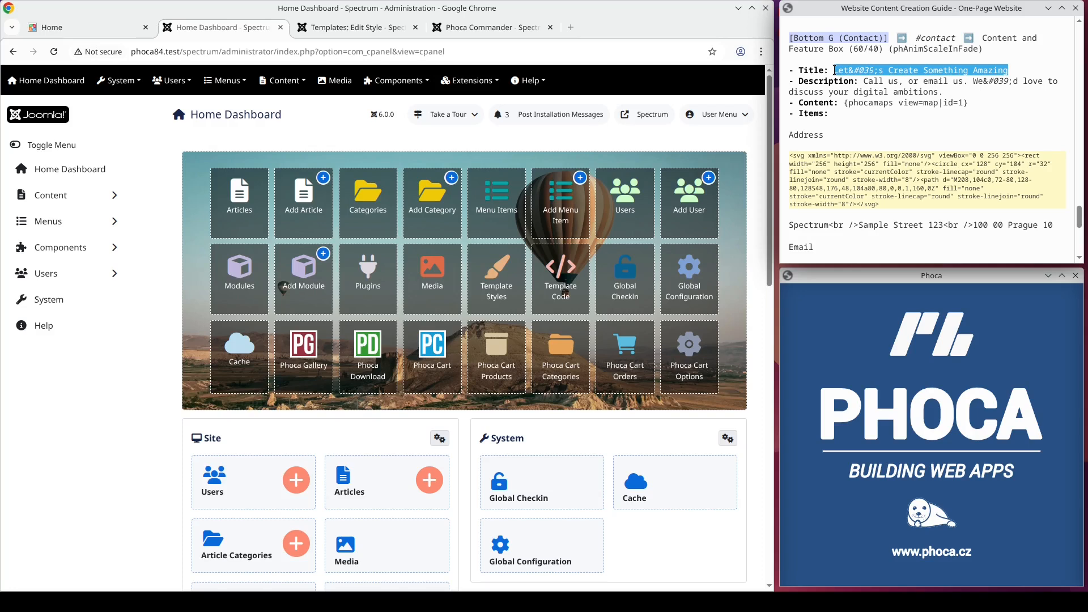
left_click(470, 80)
left_click(457, 119)
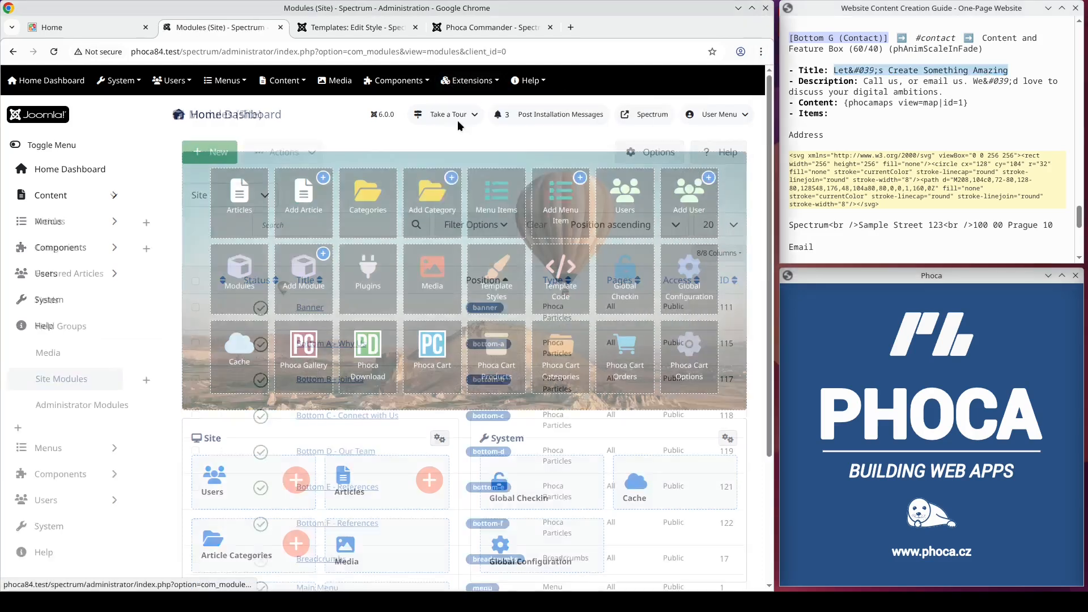
left_click(211, 157)
left_click(227, 291)
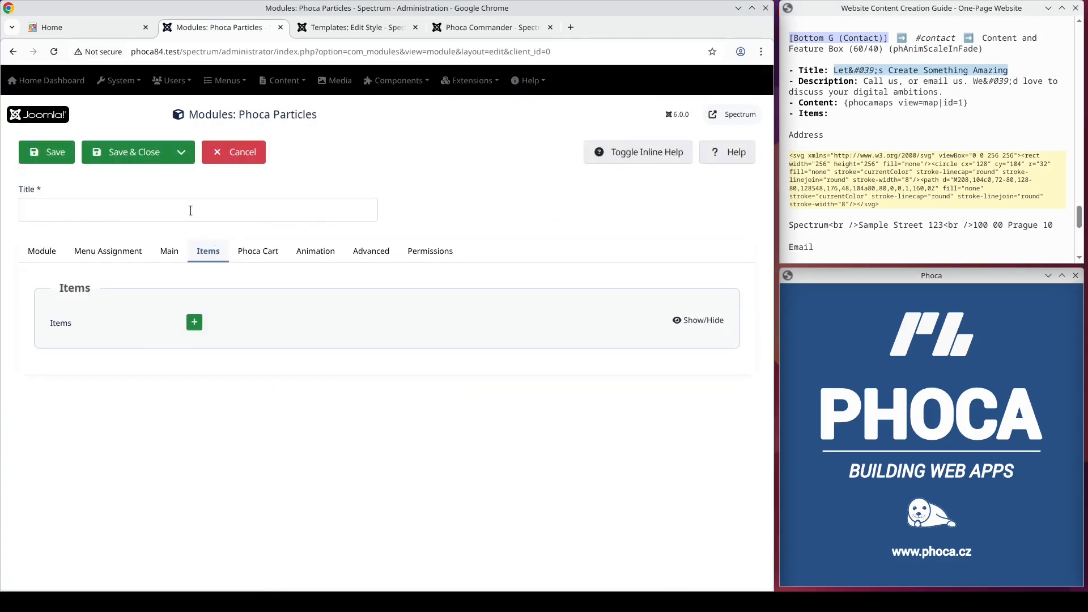
left_click(192, 214)
type("Bottom G - Contact")
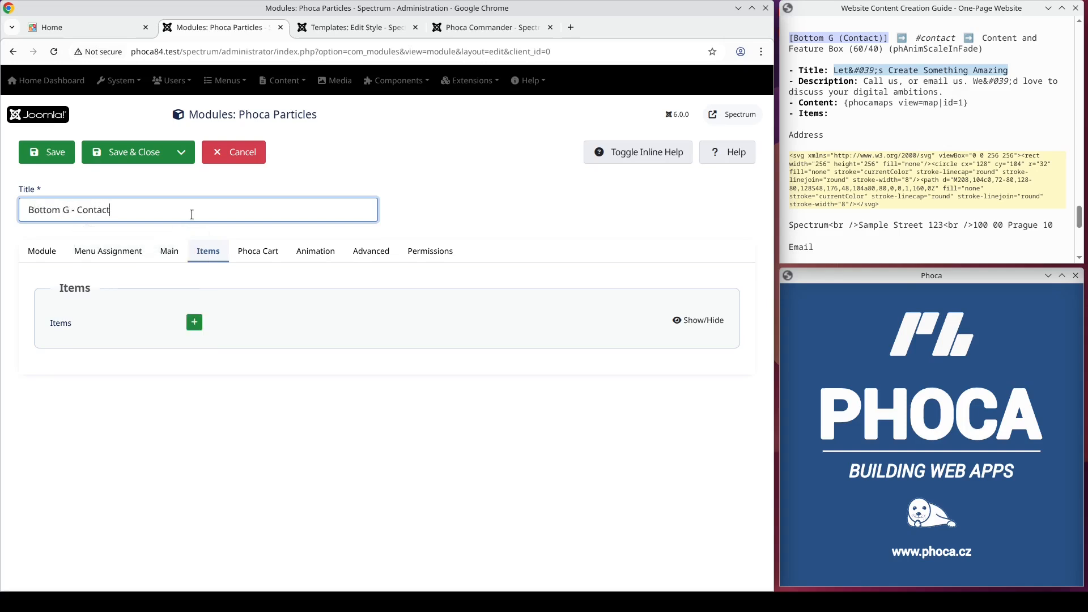
Step: Assign the module to position bottom-g, choose the Content and Feature Box type, and check its 60/40 box size
left_click(43, 253)
left_click(641, 360)
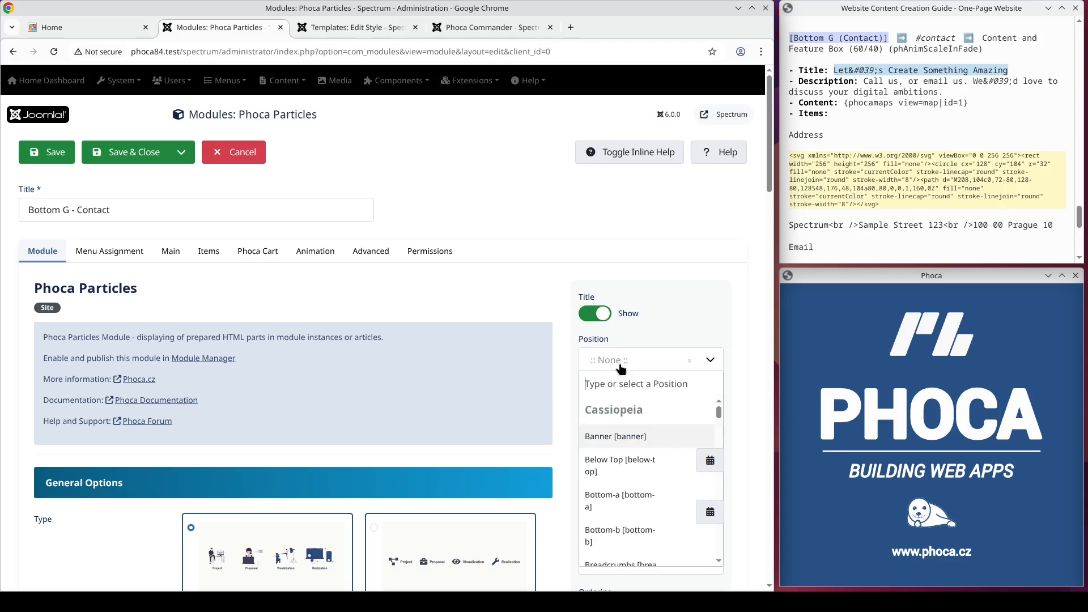
type("bottom-g")
key("Return")
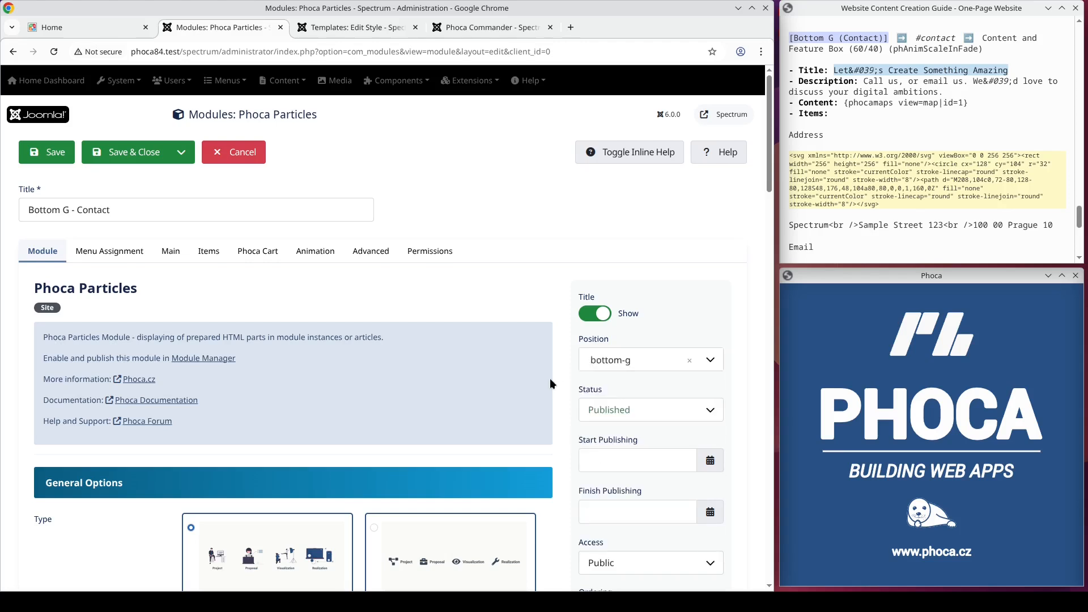
scroll(431, 366, "down", 10)
scroll(413, 366, "down", 1)
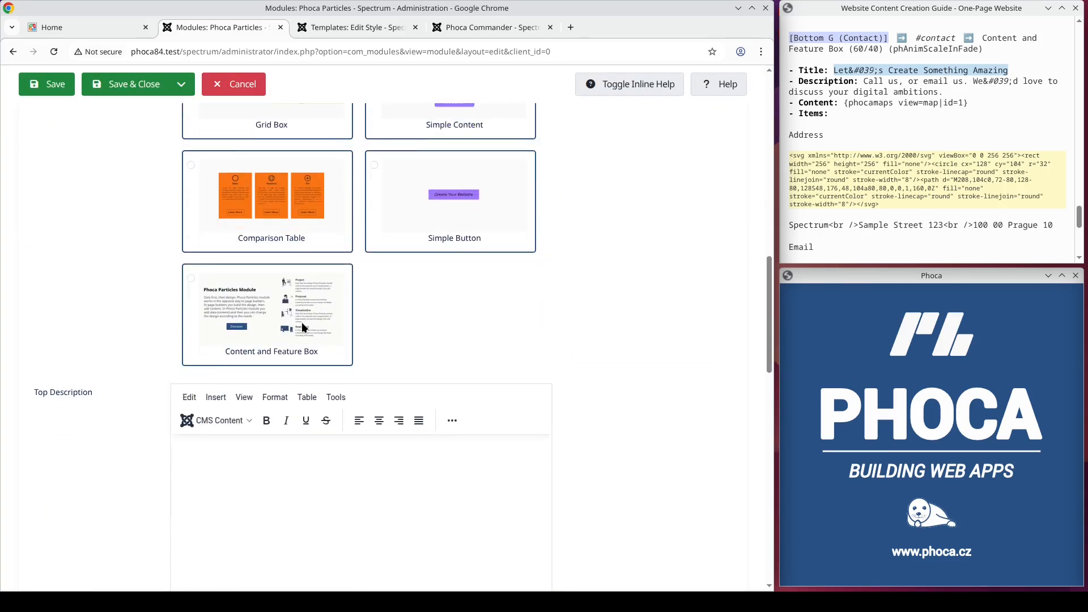
scroll(302, 324, "down", 15)
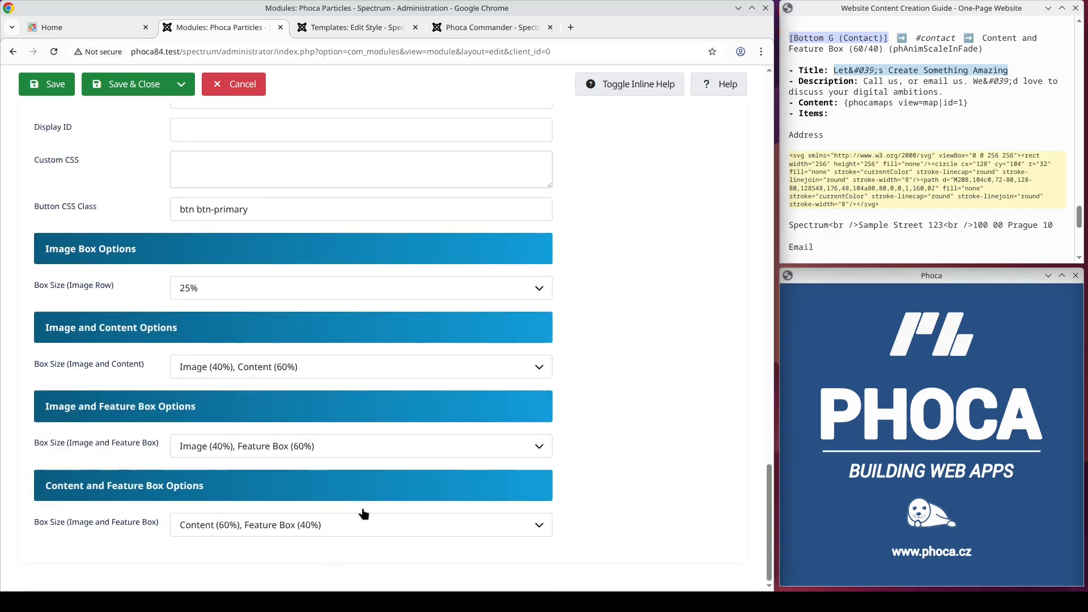
Step: Copy the contact section's title and description from the guide into the module's main title and main description
scroll(364, 514, "up", 20)
left_click(173, 254)
left_click(219, 323)
type("Let&#039;s Create Something Amazing")
left_click_drag(943, 93, 866, 80)
key("ctrl+c")
scroll(264, 316, "down", 14)
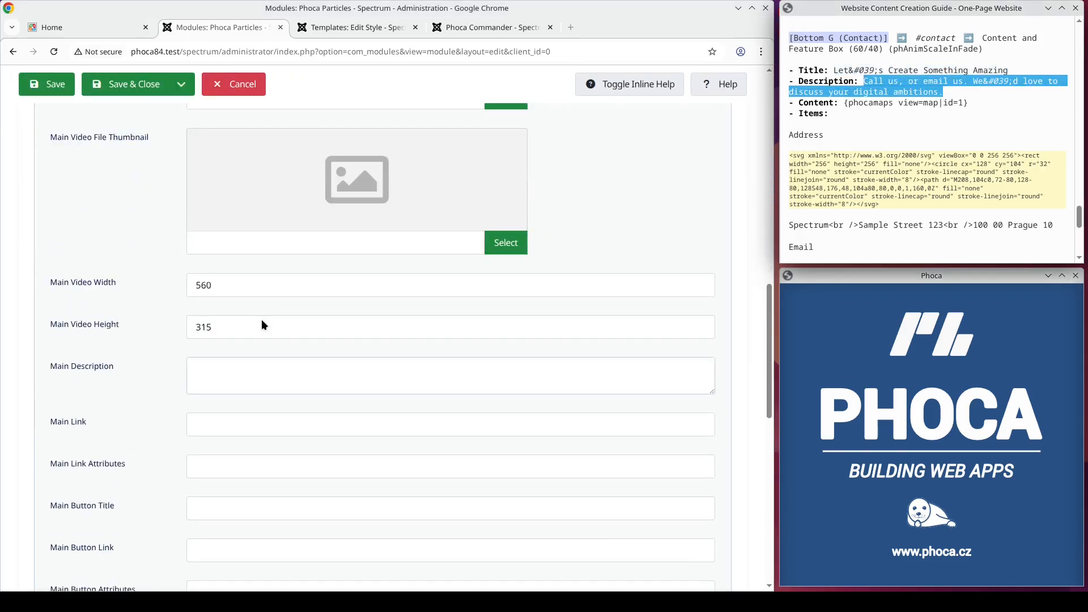
left_click(243, 367)
key("ctrl+v")
Step: Copy the {phocamaps view=map|id=1} code from the guide into the module's main content
left_click_drag(972, 102, 854, 103)
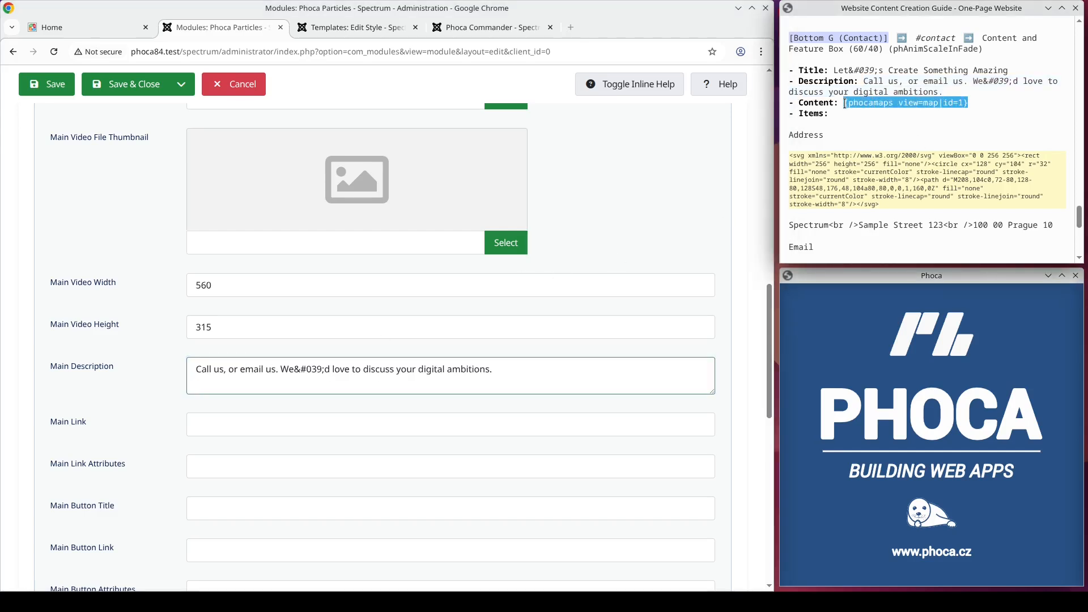
scroll(376, 339, "down", 5)
left_click(316, 413)
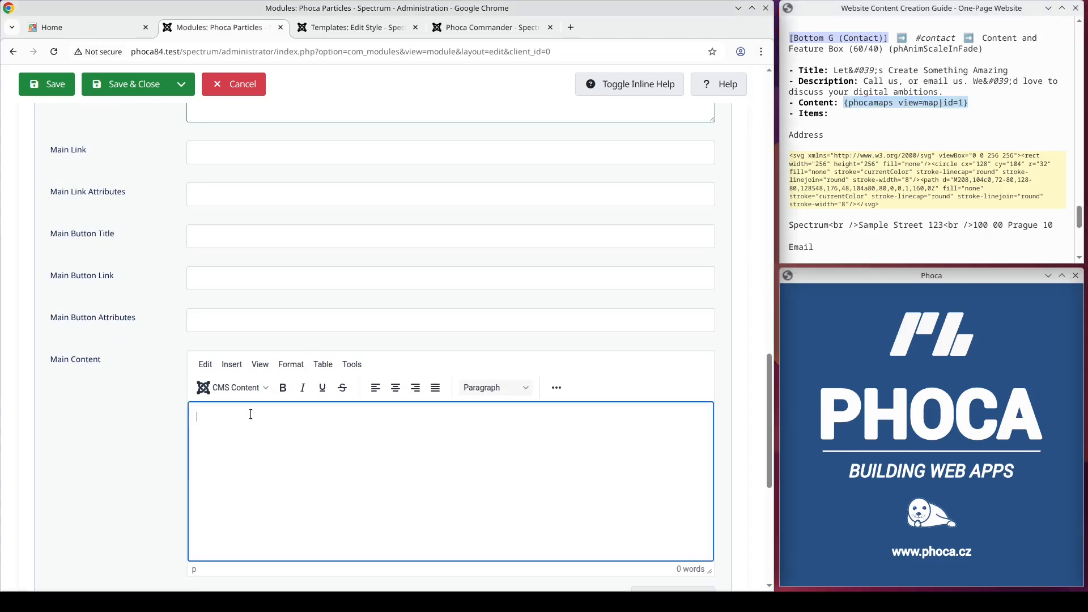
type("{phocamaps view=map|id=1}")
Step: Copy phAnimScaleInFade from the guide into the module's animation settings
scroll(399, 371, "up", 8)
double_click(917, 49)
key("ctrl+c")
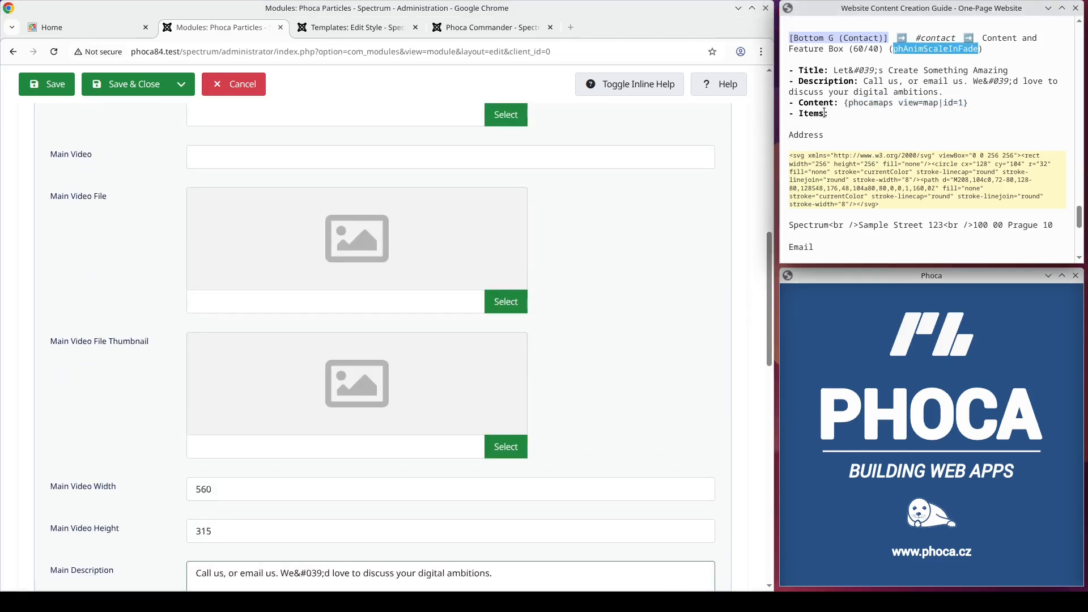
scroll(537, 229, "up", 10)
left_click(315, 251)
left_click(203, 435)
key("ctrl+v")
Step: Add a first item to the module and title it Address, copied from the guide
left_click(208, 253)
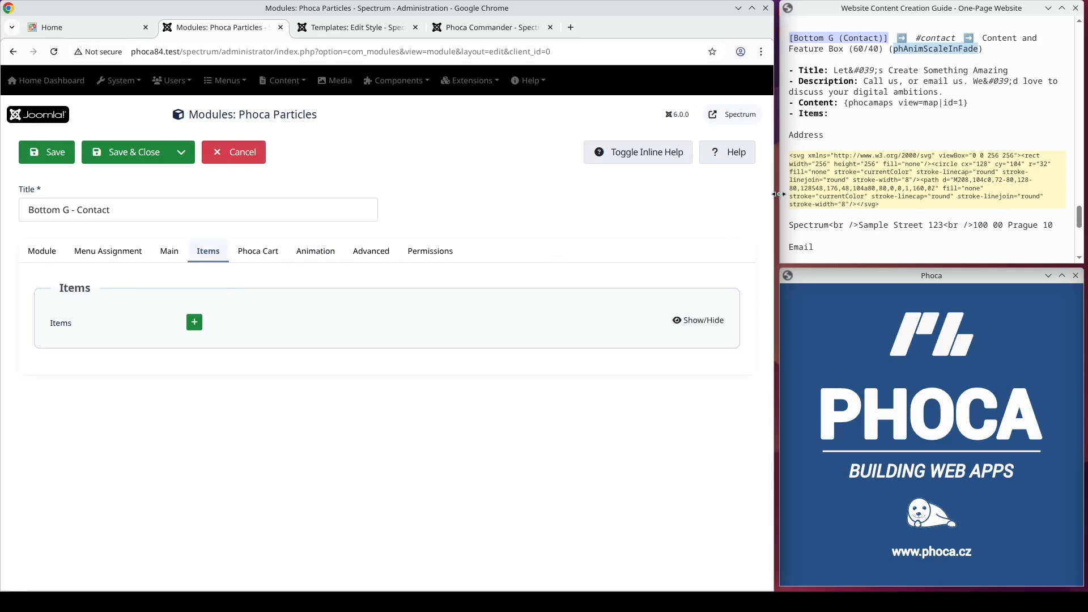
left_click(813, 133)
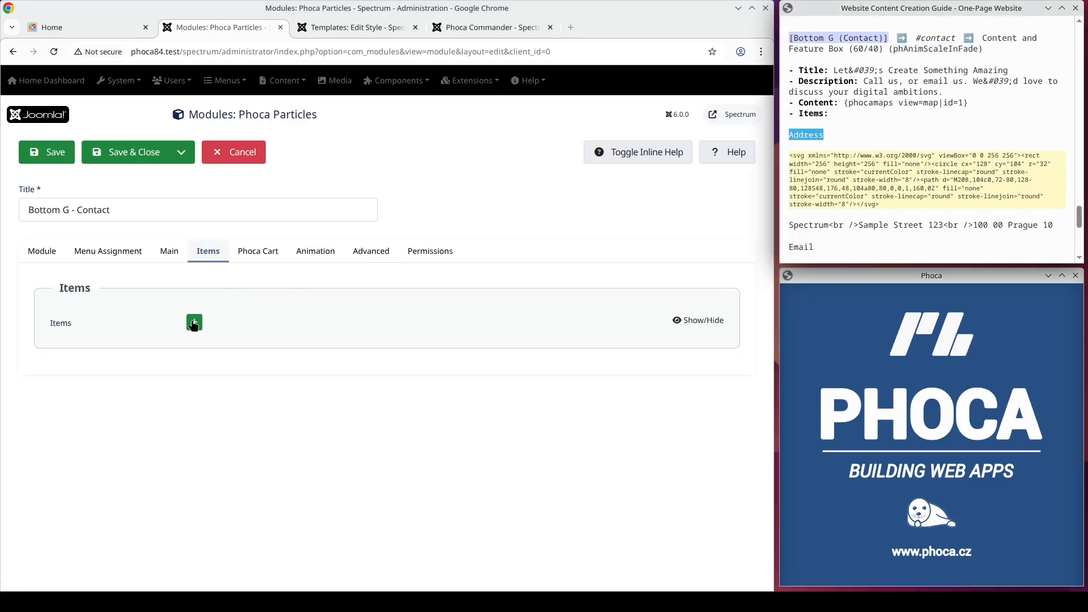
left_click(193, 323)
left_click(386, 370)
type("Address")
Step: Copy the Address icon's SVG markup from the guide into the item's SVG image code
left_click_drag(901, 212, 790, 159)
key("ctrl+c")
scroll(432, 308, "down", 3)
left_click(376, 352)
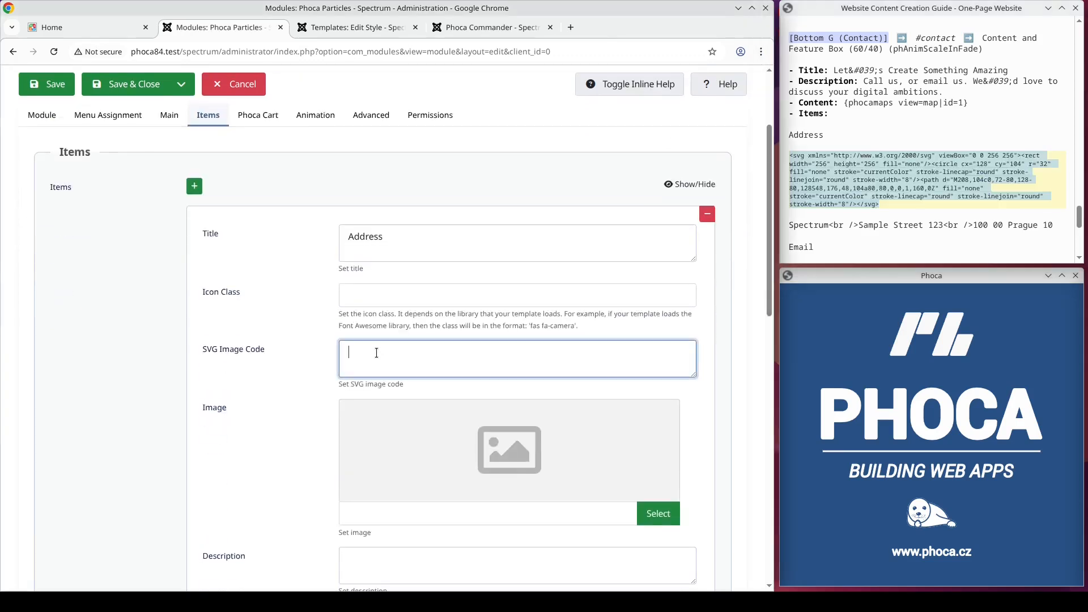
key("ctrl+v")
Step: Copy the company's postal address line from the guide into the Address item's description
triple_click(787, 225)
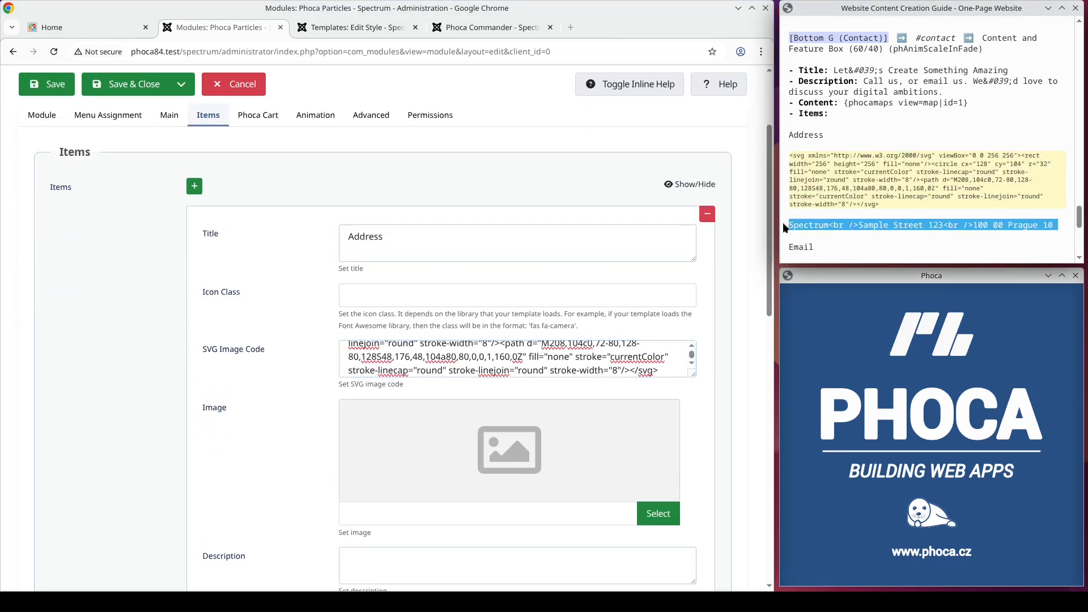
scroll(468, 282, "down", 5)
left_click(468, 282)
key("ctrl+v")
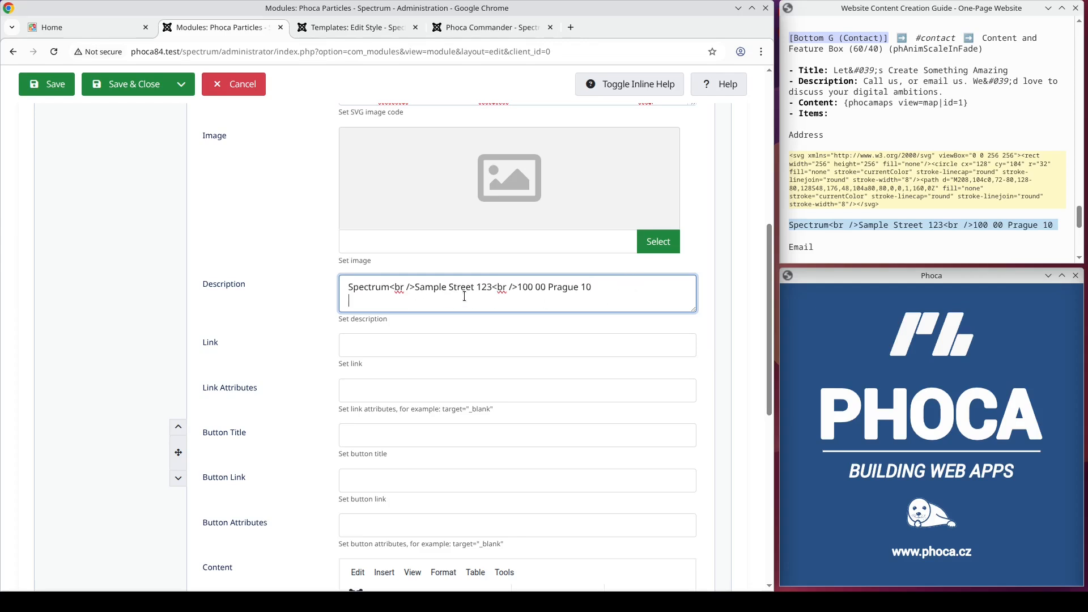
Step: Add a second item below the Address item and title it Email
scroll(473, 300, "down", 8)
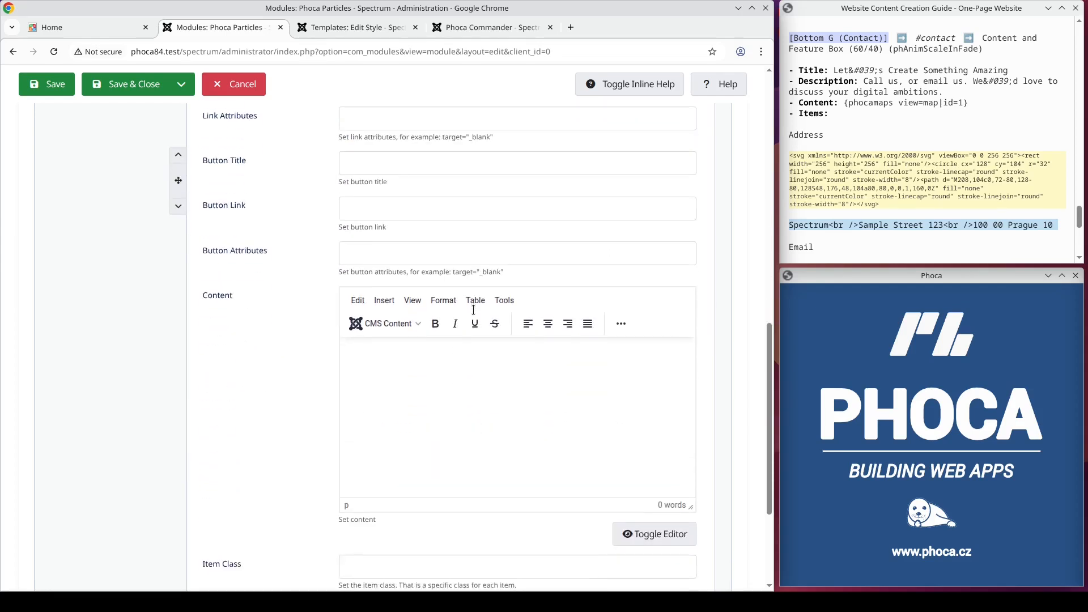
left_click(708, 511)
double_click(806, 246)
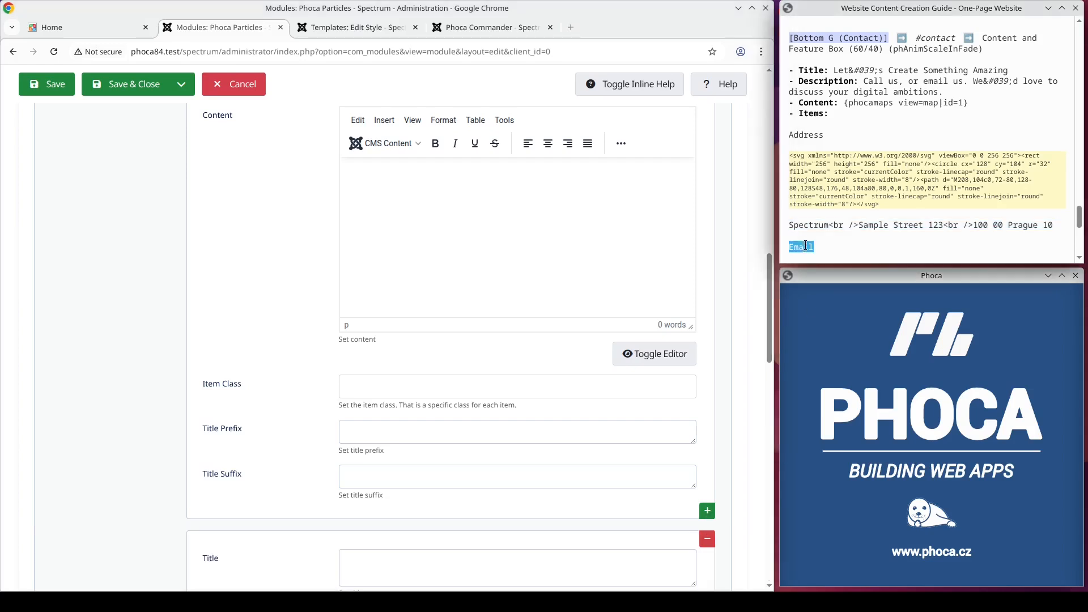
scroll(757, 249, "down", 3)
left_click(404, 350)
key("ctrl+v")
Step: Copy the Email icon's SVG markup from the guide into the second item's SVG image code
scroll(879, 202, "down", 3)
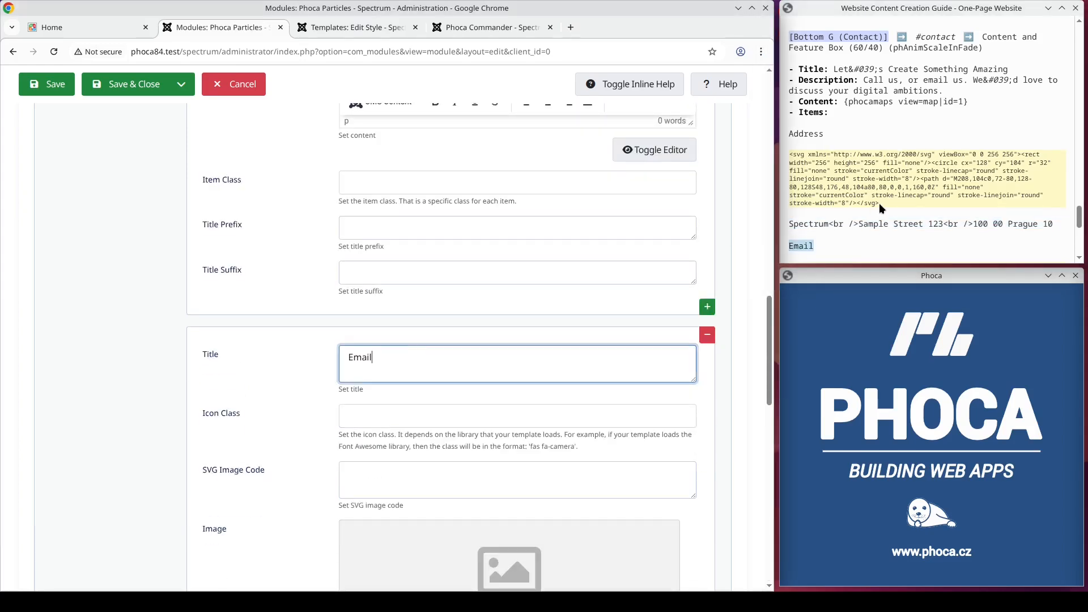
left_click_drag(1029, 181, 791, 133)
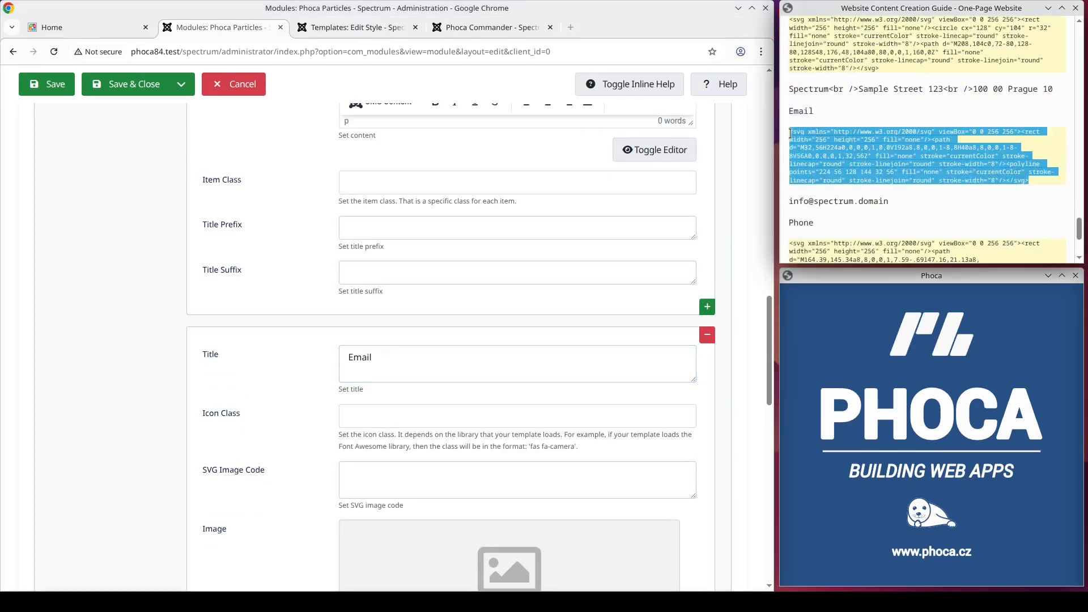
left_click(422, 348)
key("Tab")
key("Tab")
key("ctrl+v")
Step: Copy the contact e-mail address from the guide into the Email item's description
scroll(434, 376, "down", 7)
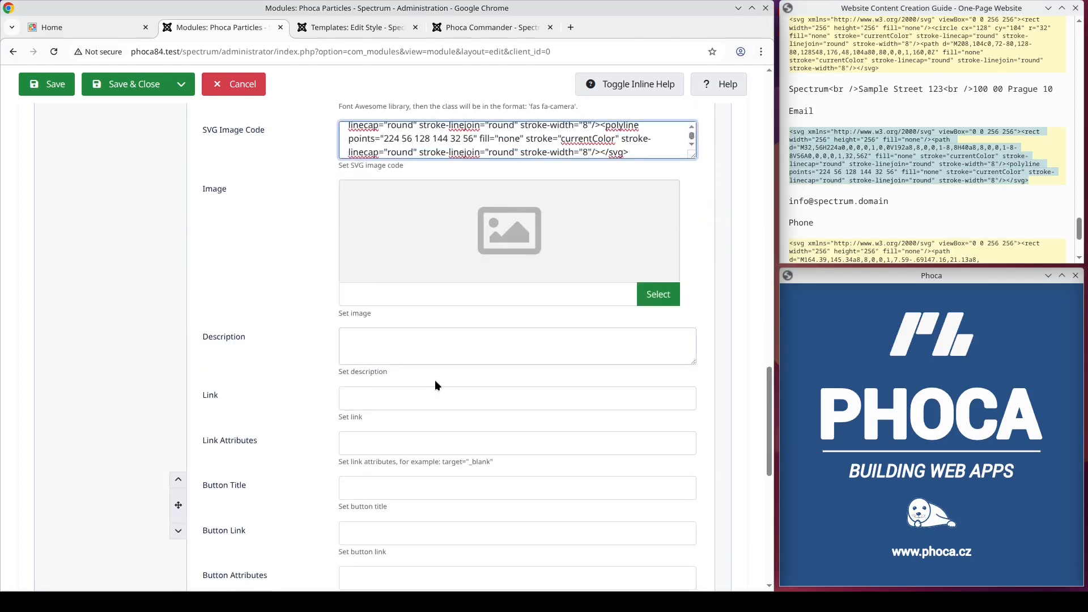
left_click_drag(890, 202, 838, 203)
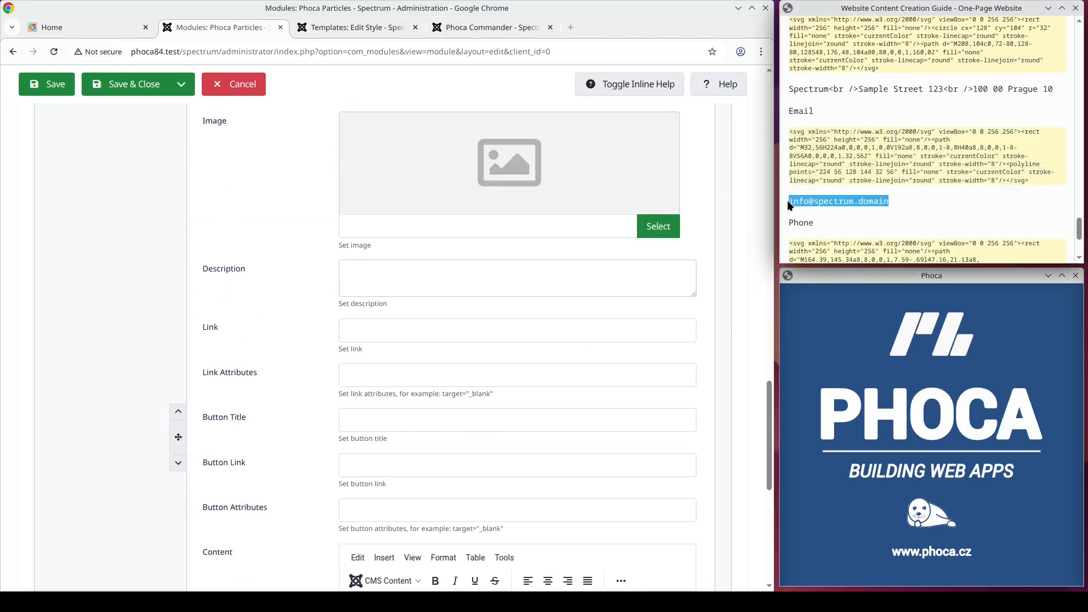
left_click(437, 276)
key("ctrl+v")
Step: Add a third item below the Email item and title it Phone
scroll(533, 420, "down", 8)
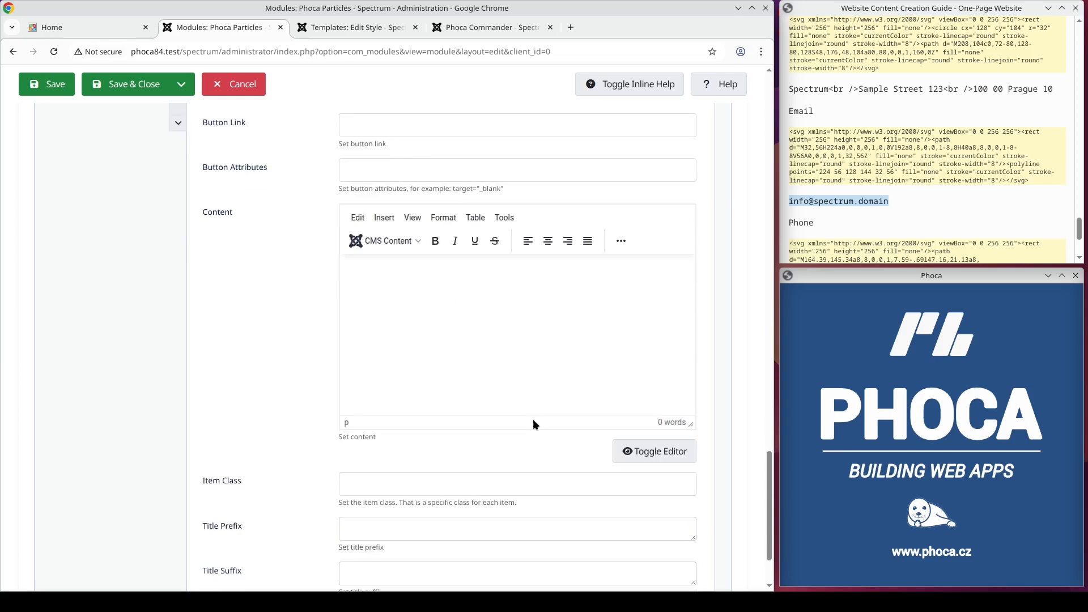
double_click(811, 223)
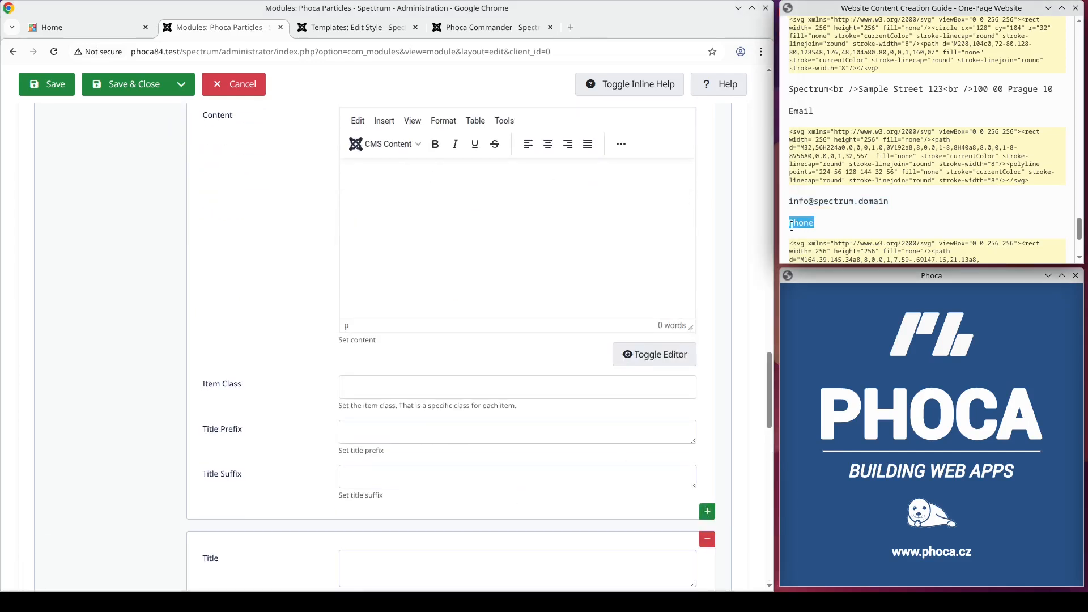
left_click(372, 558)
key("ctrl+v")
Step: Copy the Phone icon's SVG markup from the guide into the third item's SVG image code
scroll(437, 450, "down", 6)
scroll(881, 209, "down", 3)
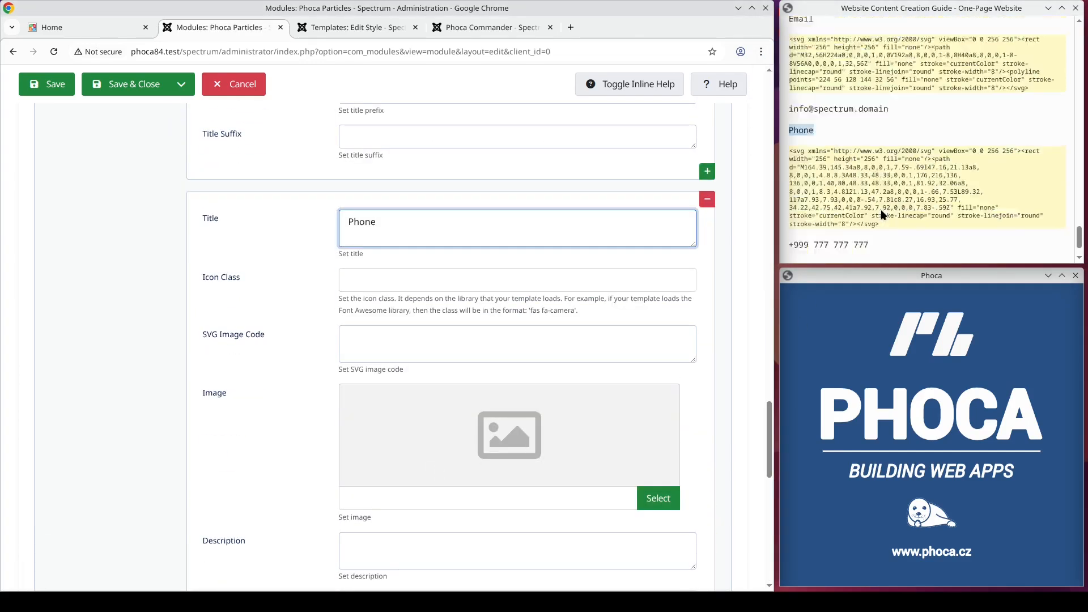
left_click_drag(889, 180, 787, 111)
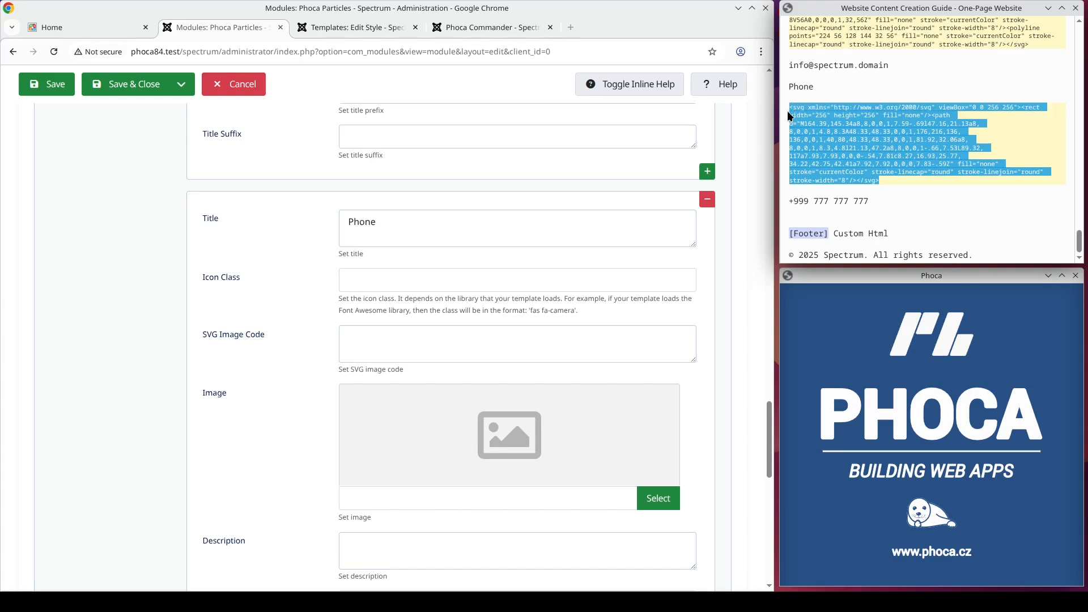
left_click(396, 344)
key("ctrl+v")
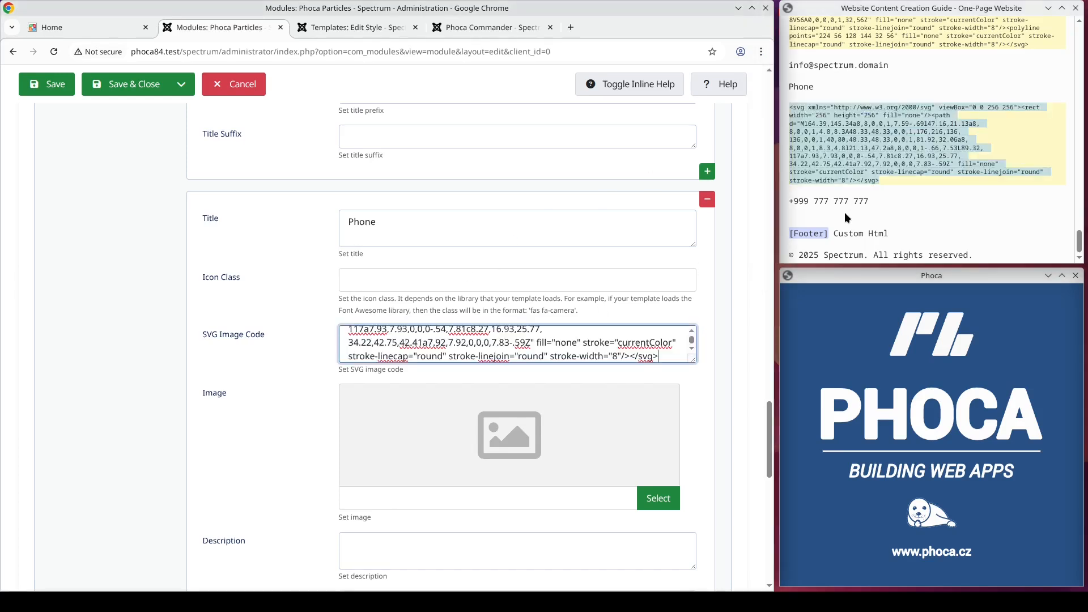
Step: Copy the contact phone number from the guide into the Phone item's description
left_click_drag(873, 202, 780, 200)
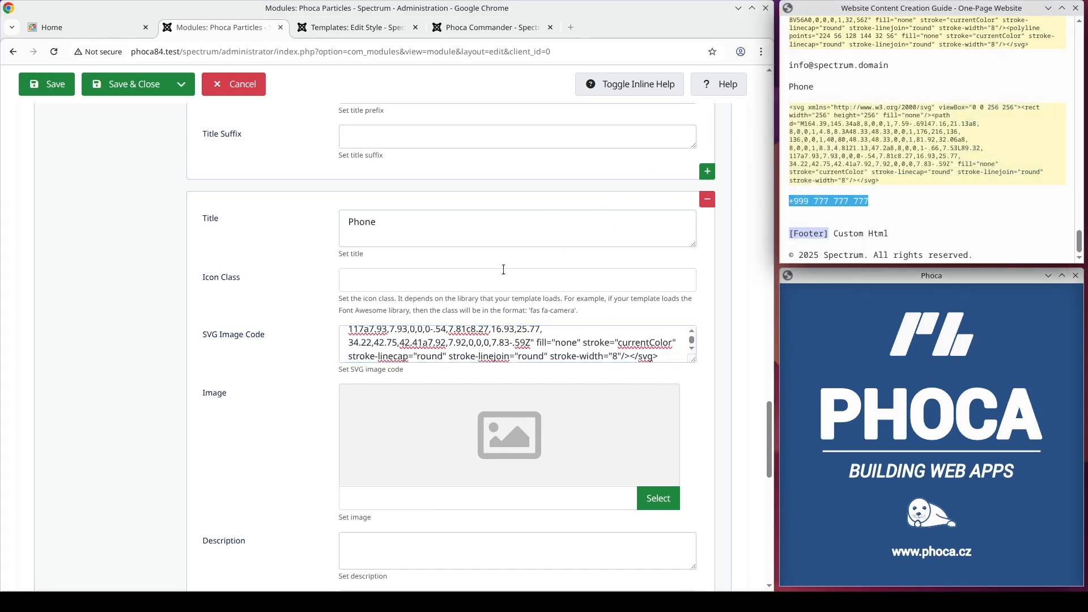
scroll(499, 278, "down", 5)
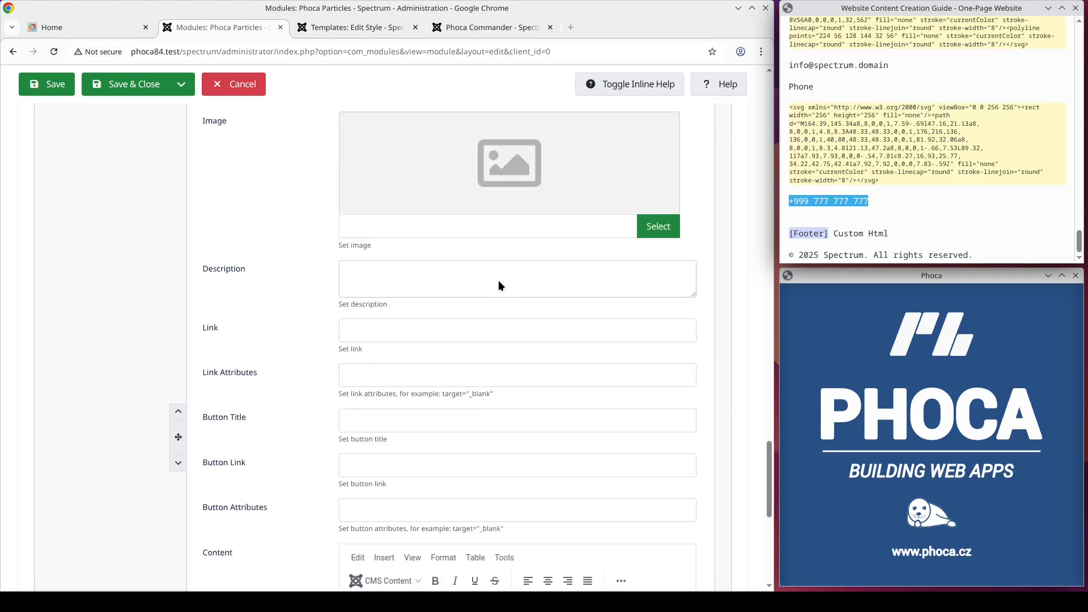
left_click(473, 268)
key("ctrl+v")
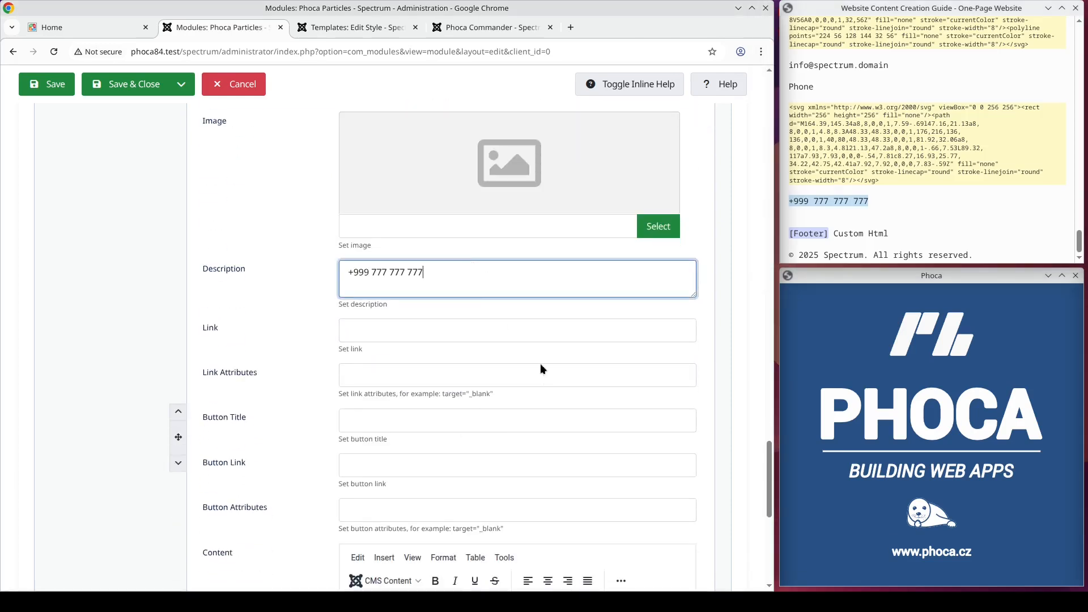
Step: Review the menu assignment and general module settings of the Bottom G - Contact module and save it
scroll(538, 385, "down", 5)
scroll(536, 380, "up", 15)
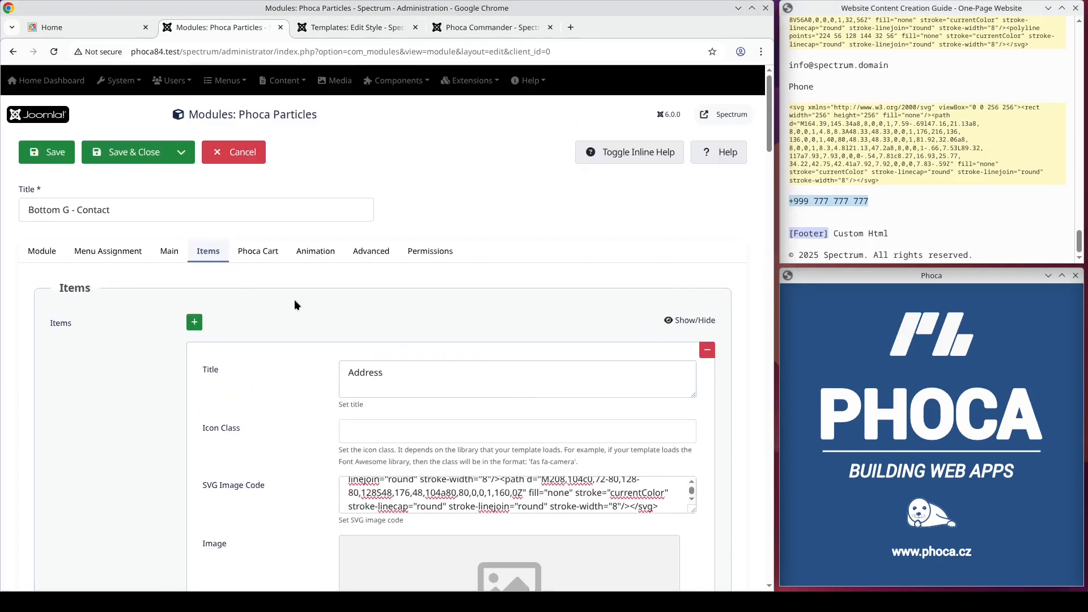
left_click(112, 257)
left_click(50, 251)
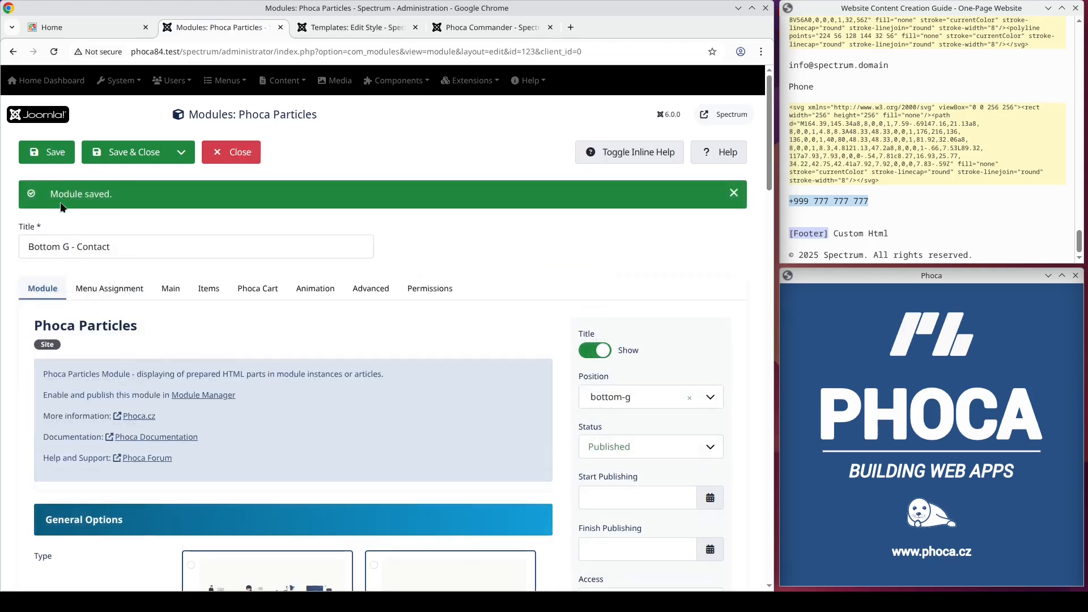
Step: Check the container ID assigned to the bottom-g position in the Spectrum template style layout
left_click(329, 25)
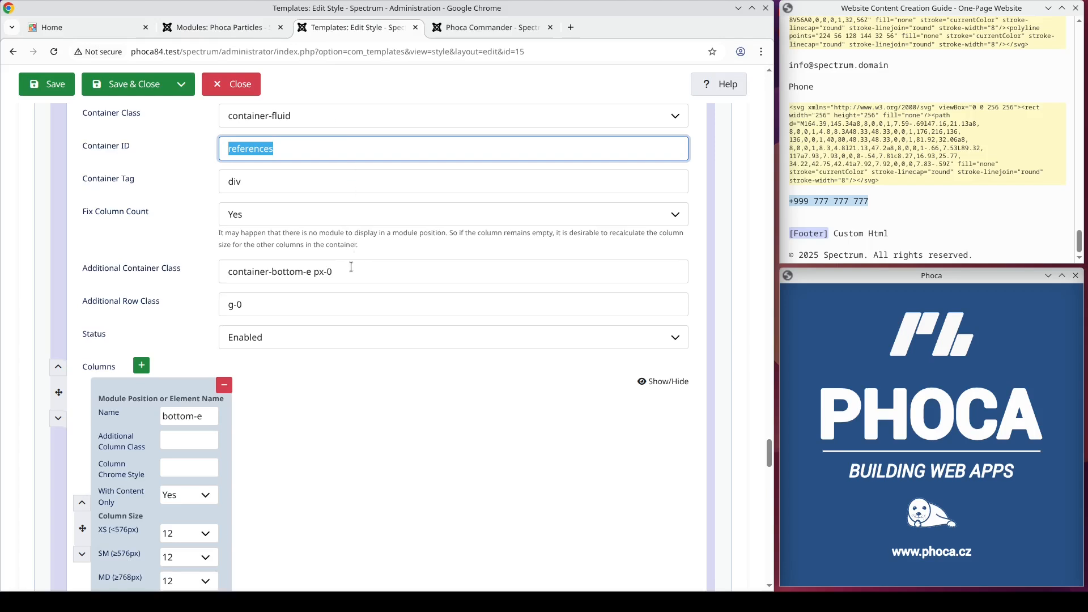
scroll(349, 268, "up", 2)
scroll(350, 265, "down", 4)
scroll(350, 260, "down", 8)
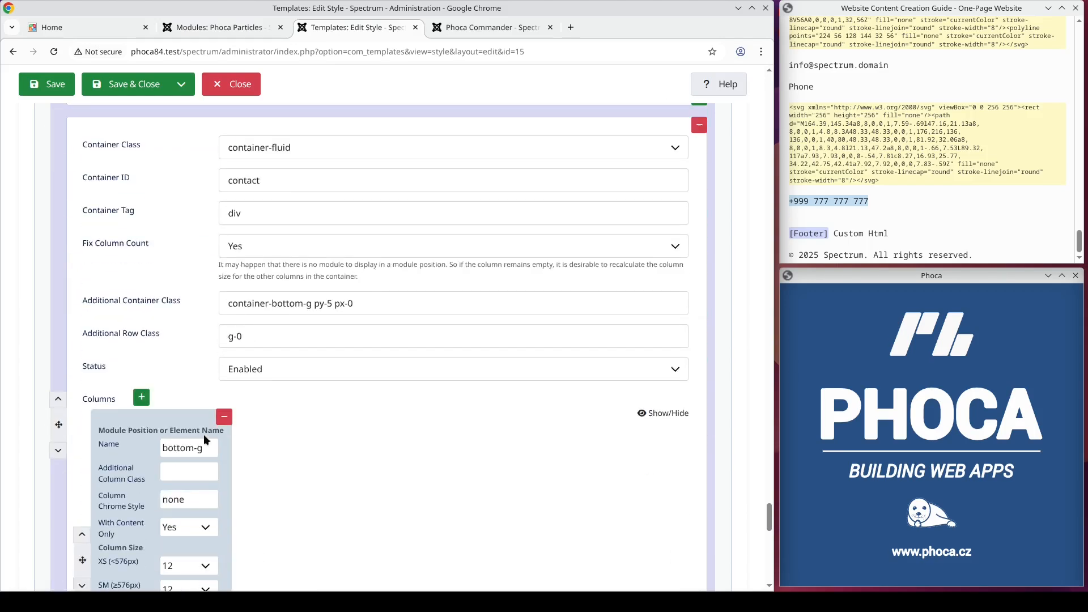
double_click(275, 183)
Step: Reload the website's home page and follow the Contact menu link to view the contact section
left_click(66, 24)
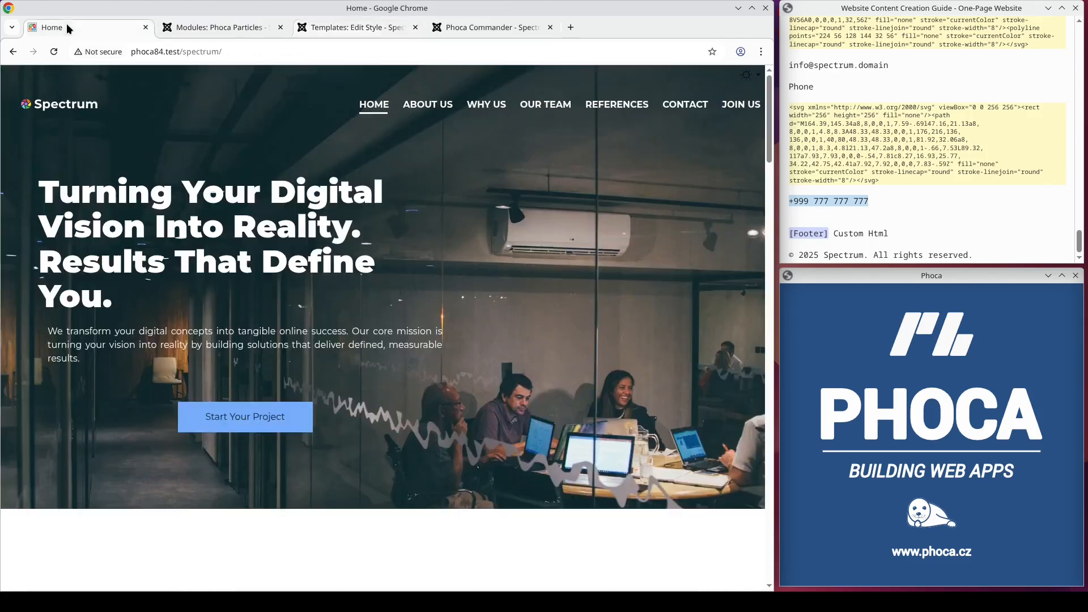
left_click(63, 109)
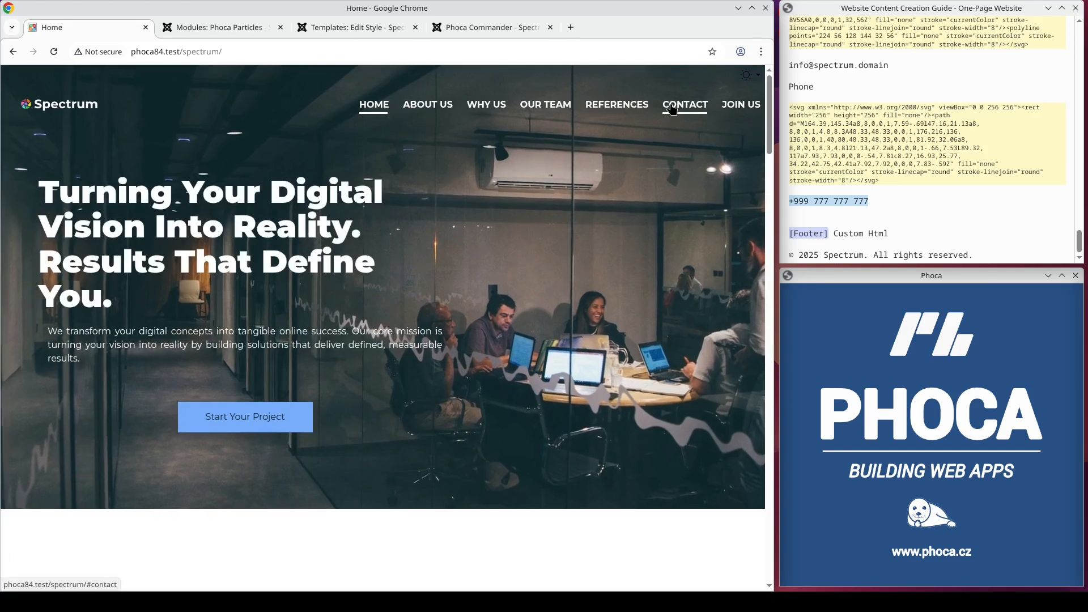
left_click(683, 104)
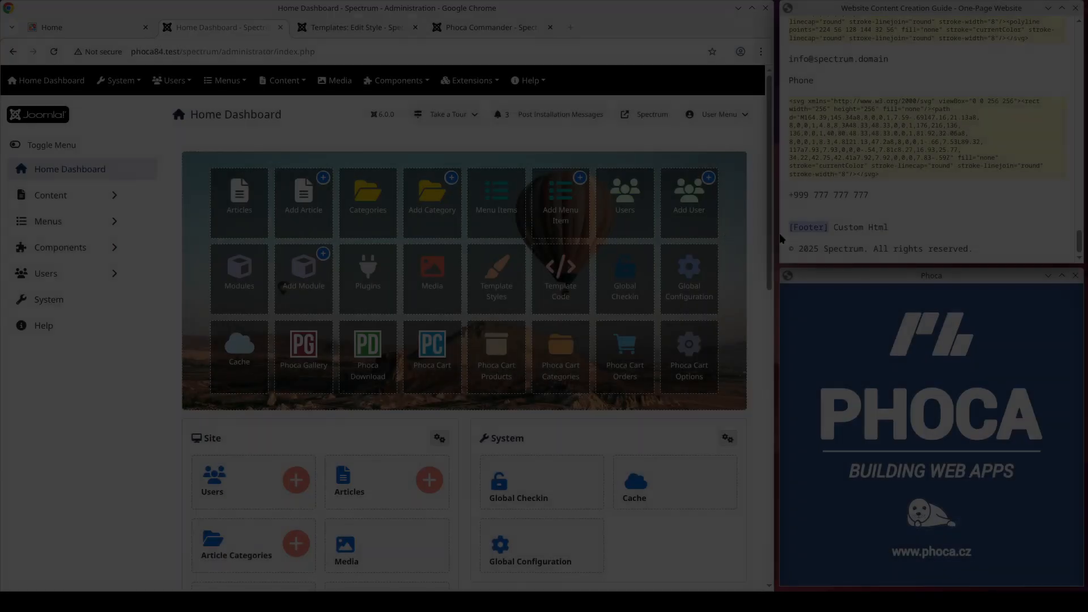
Step: Copy the footer copyright line from the guide and start a new Custom site module
left_click_drag(979, 248, 785, 247)
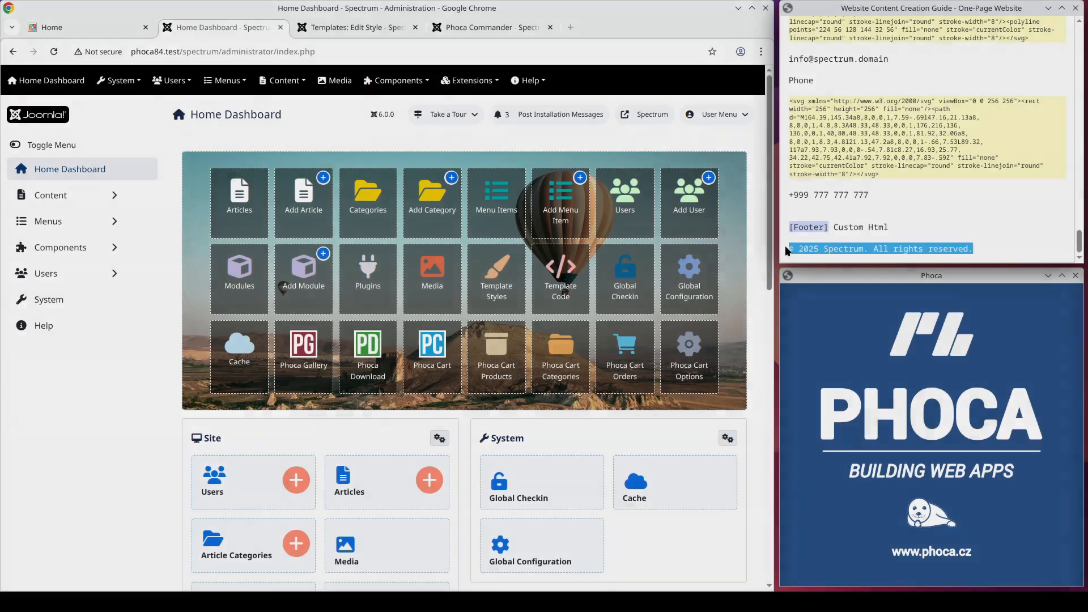
left_click(470, 80)
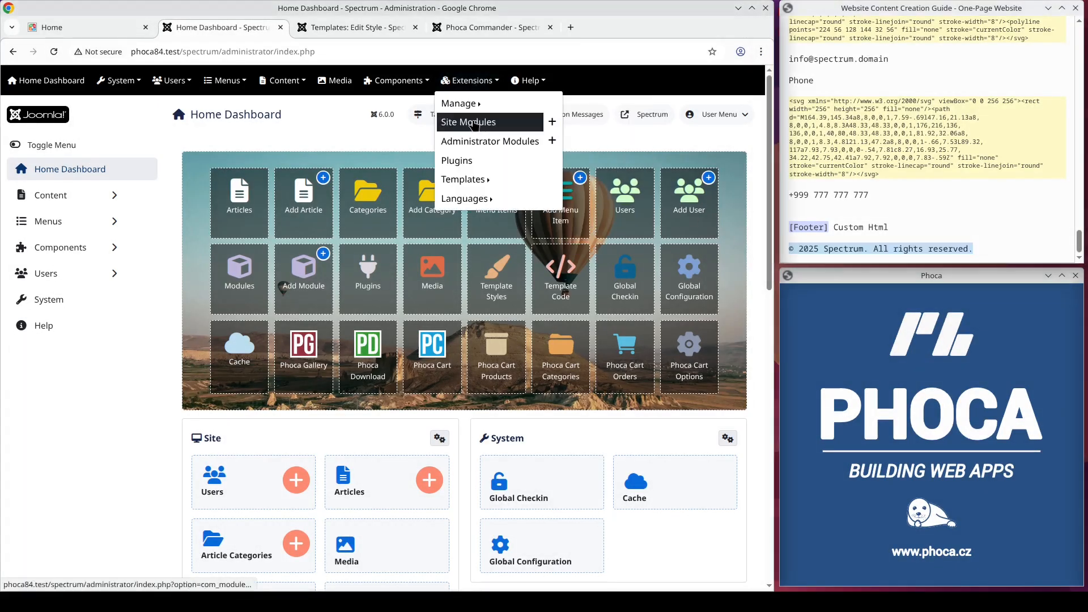
left_click(473, 122)
left_click(192, 157)
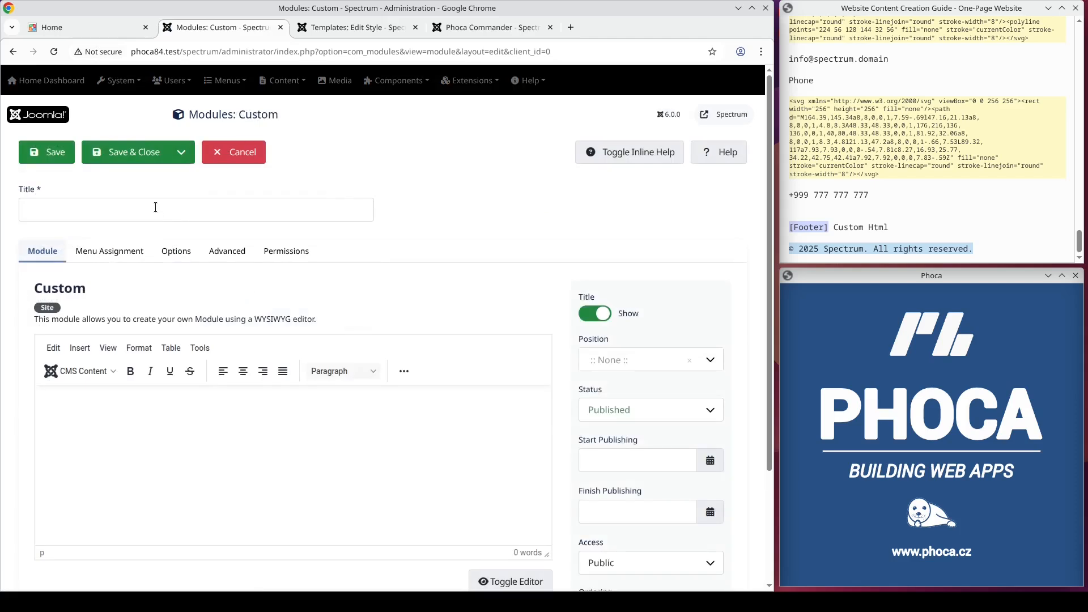
Step: Title the module Footer and paste the text "© 2025 Spectrum. All rights reserved." as its content
left_click(155, 208)
type("Footer")
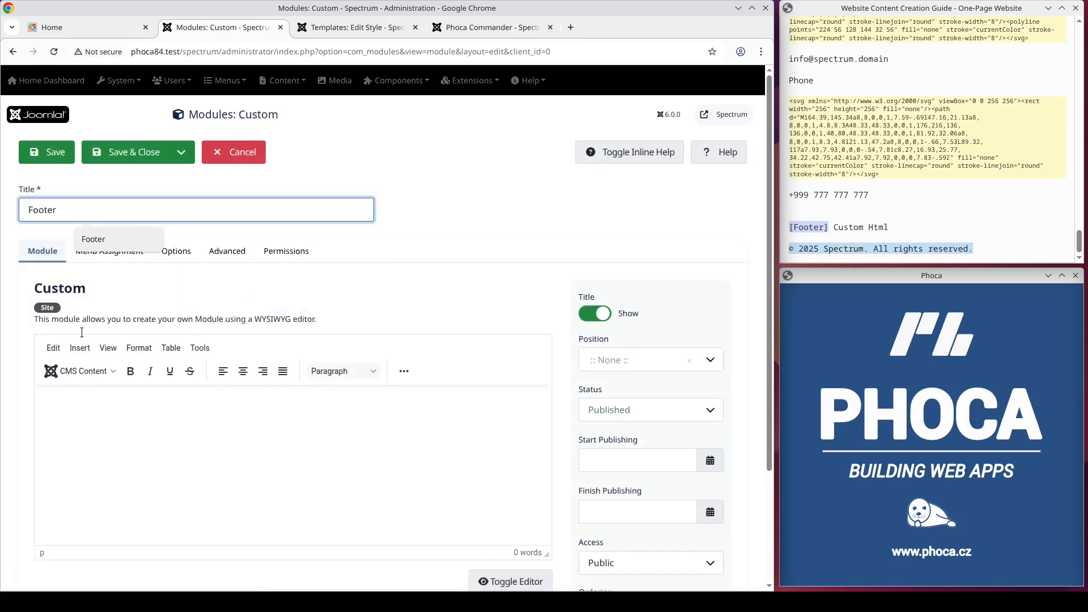
left_click(102, 399)
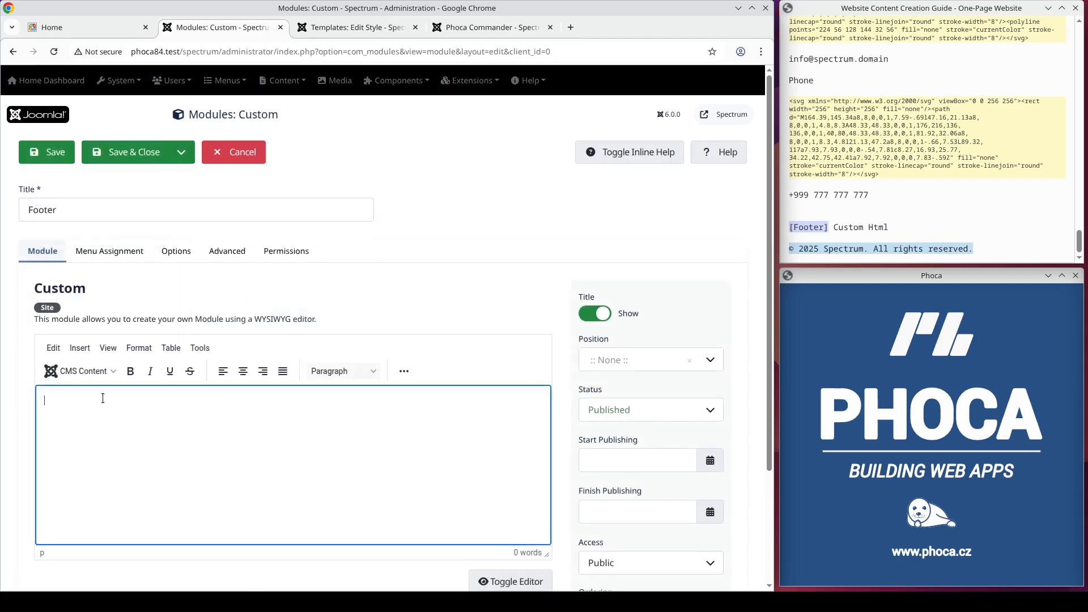
Step: Assign the Footer module to the Footer [footer] position and save it
left_click(617, 366)
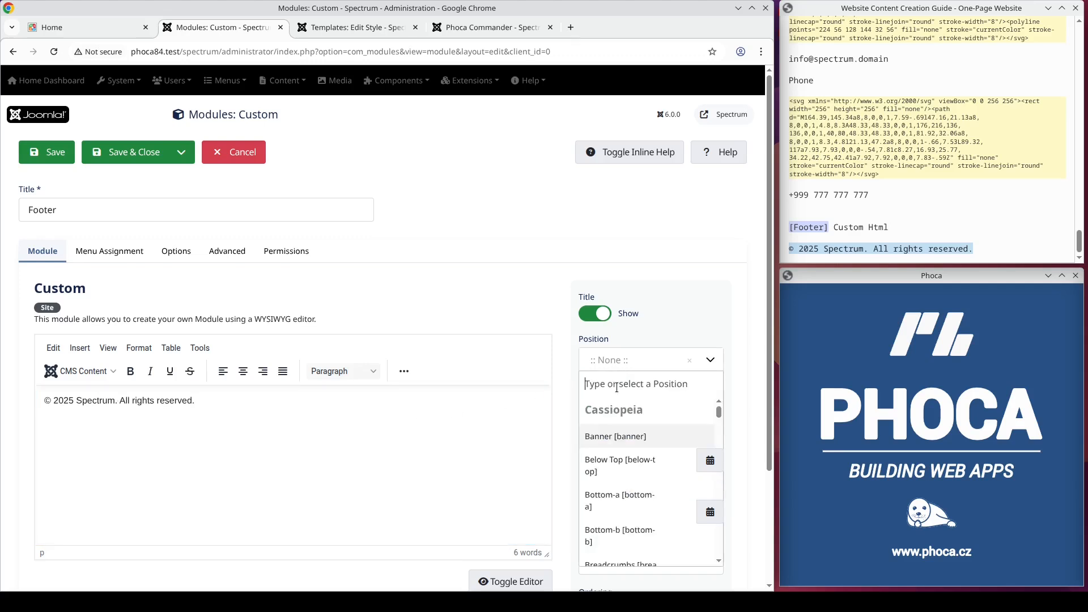
type("foot")
key("Return")
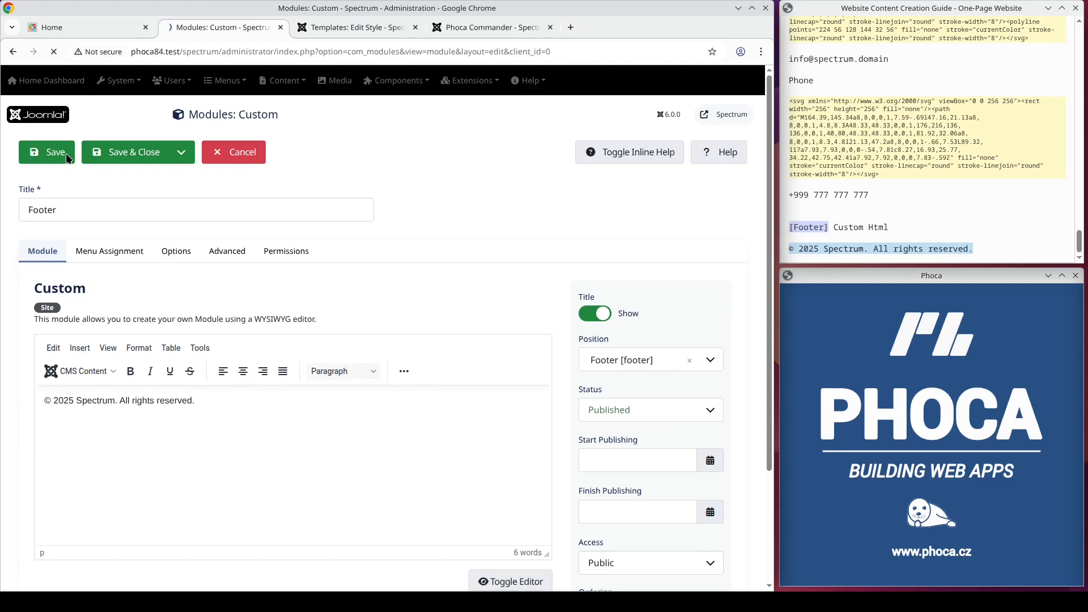
Step: Reload the website's home page, view the footer at the page end, and return to the page start
left_click(87, 26)
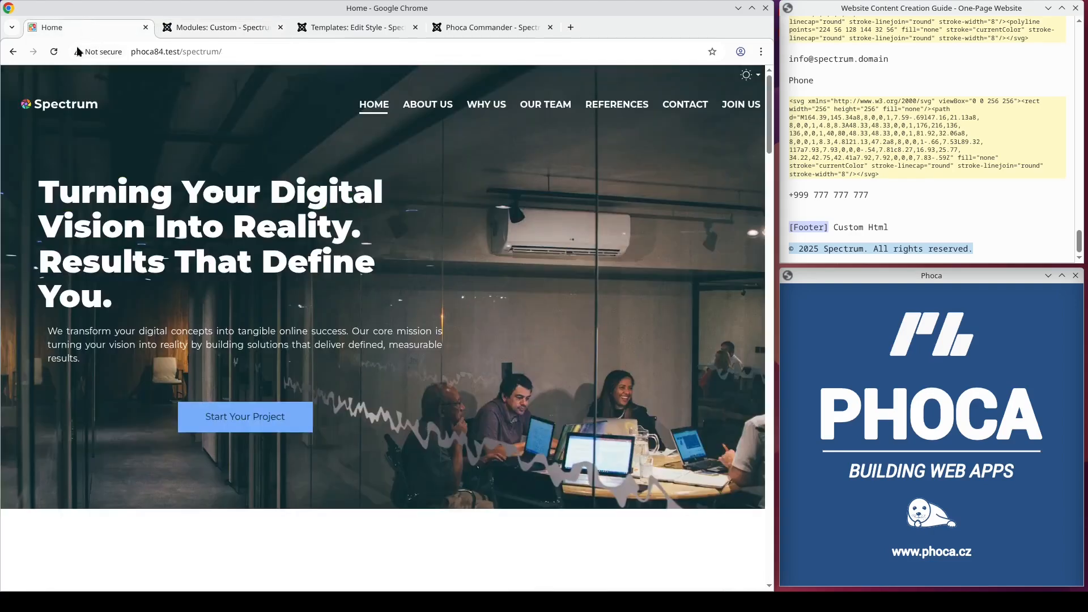
left_click(67, 107)
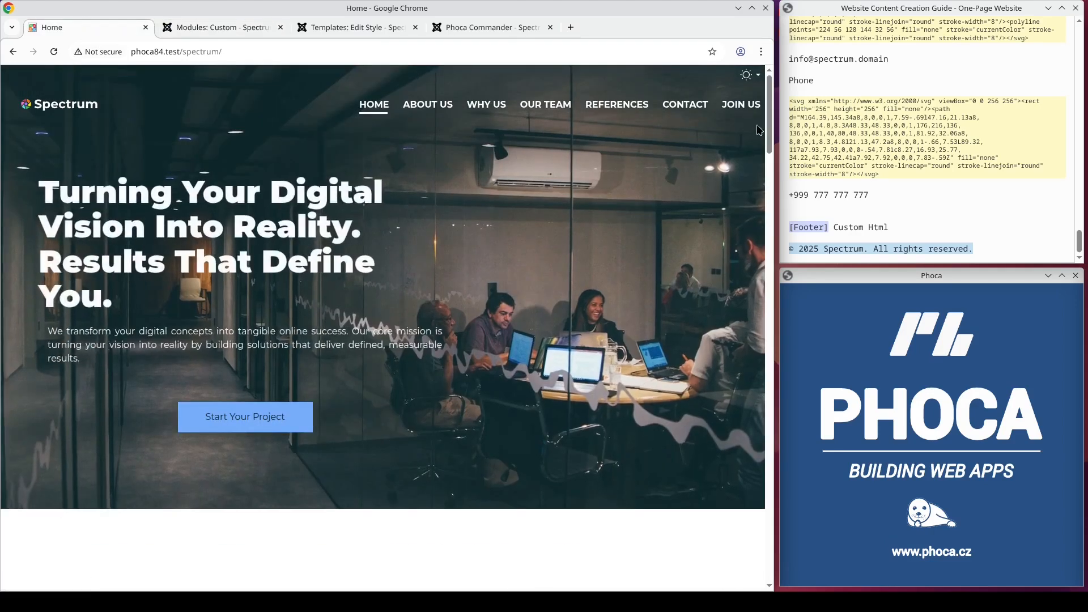
left_click_drag(769, 138, 736, 590)
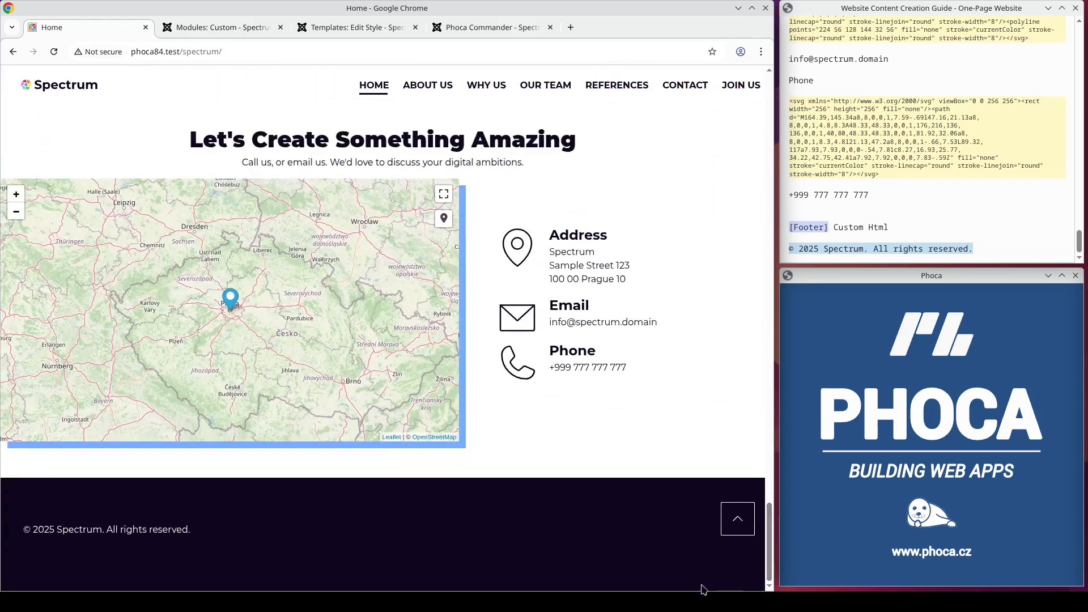
left_click(731, 529)
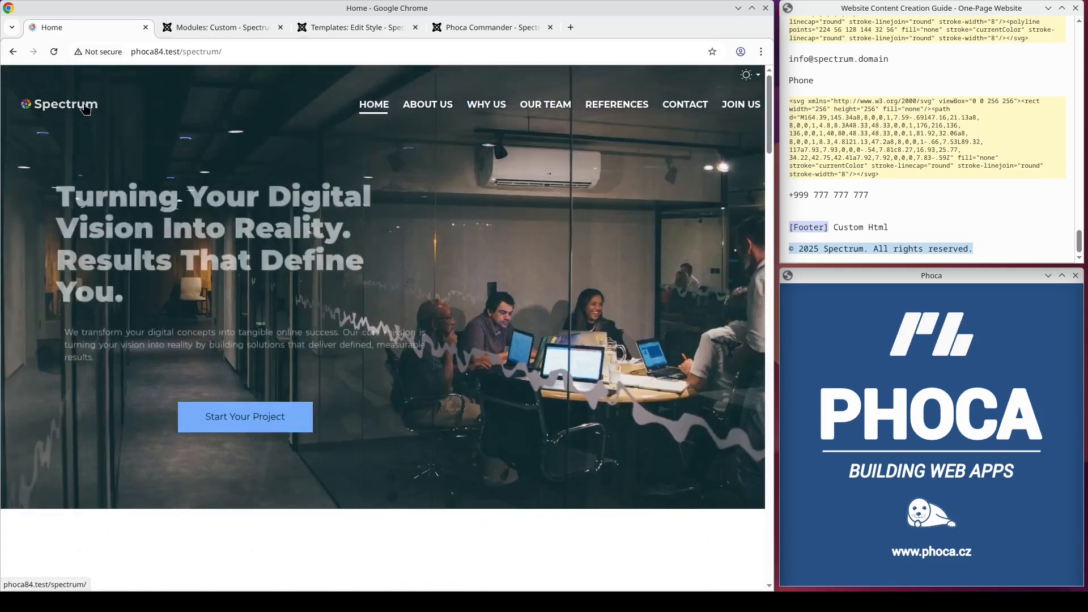
Step: Test the anchor menu links About Us, Why Us, Our Team, References, Contact and Join Us, and return to the home page
left_click(418, 109)
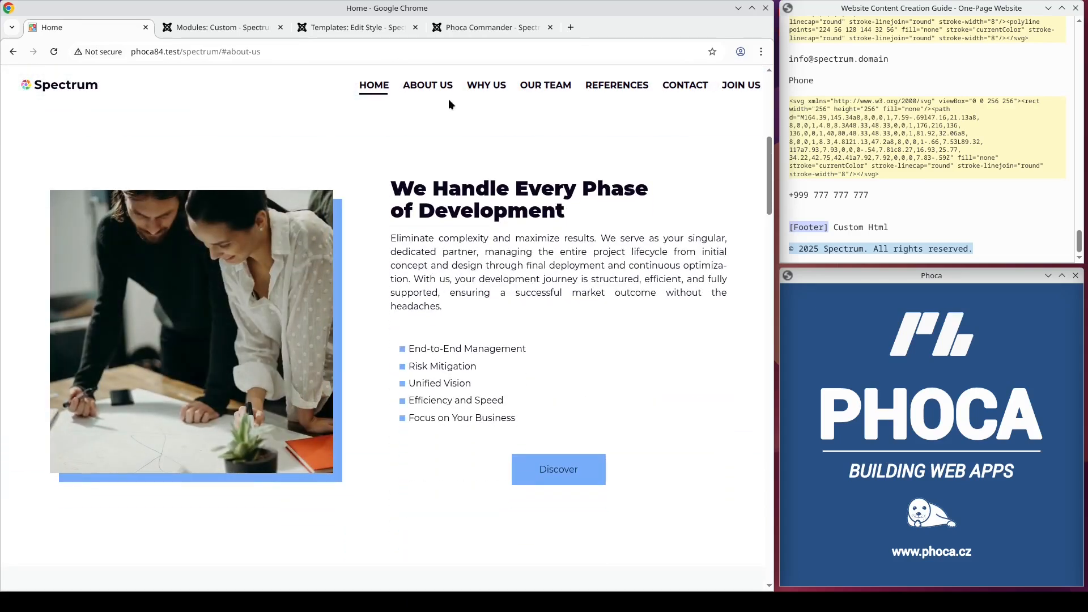
left_click(486, 87)
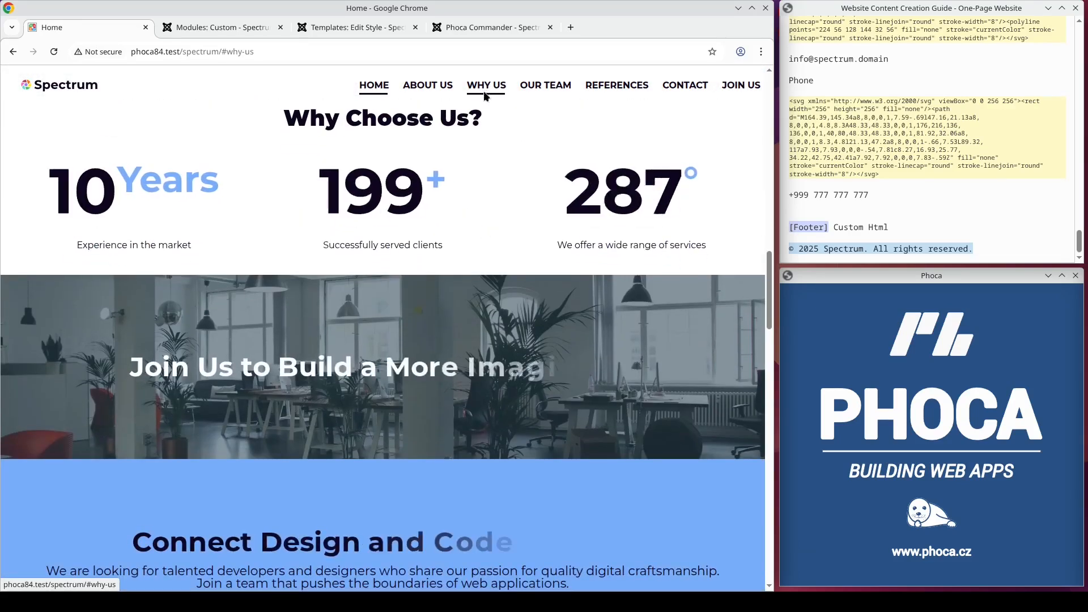
left_click(540, 90)
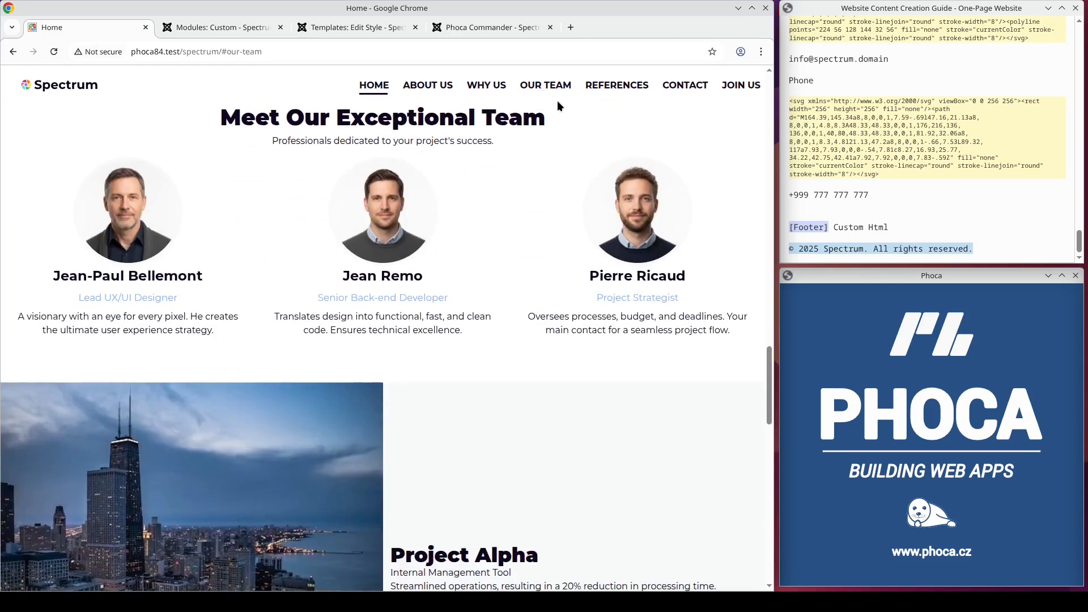
left_click(629, 92)
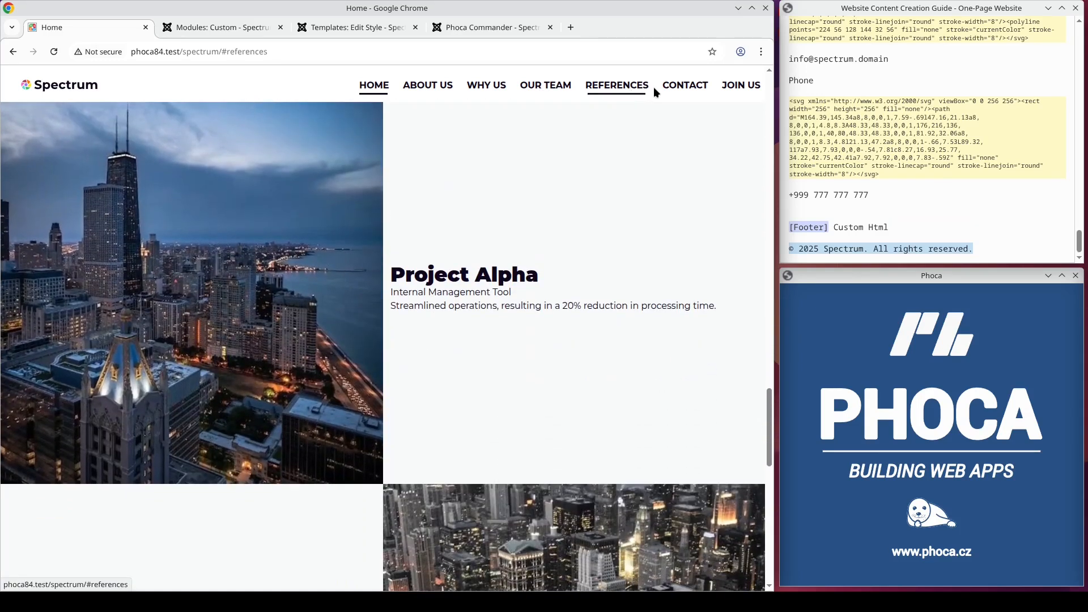
left_click(684, 89)
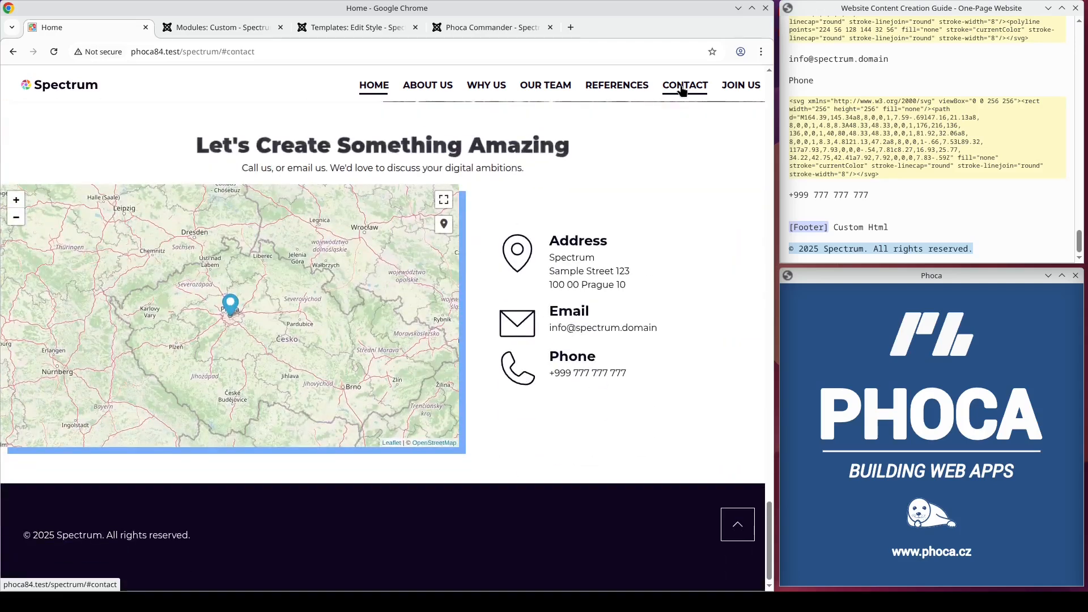
left_click(734, 91)
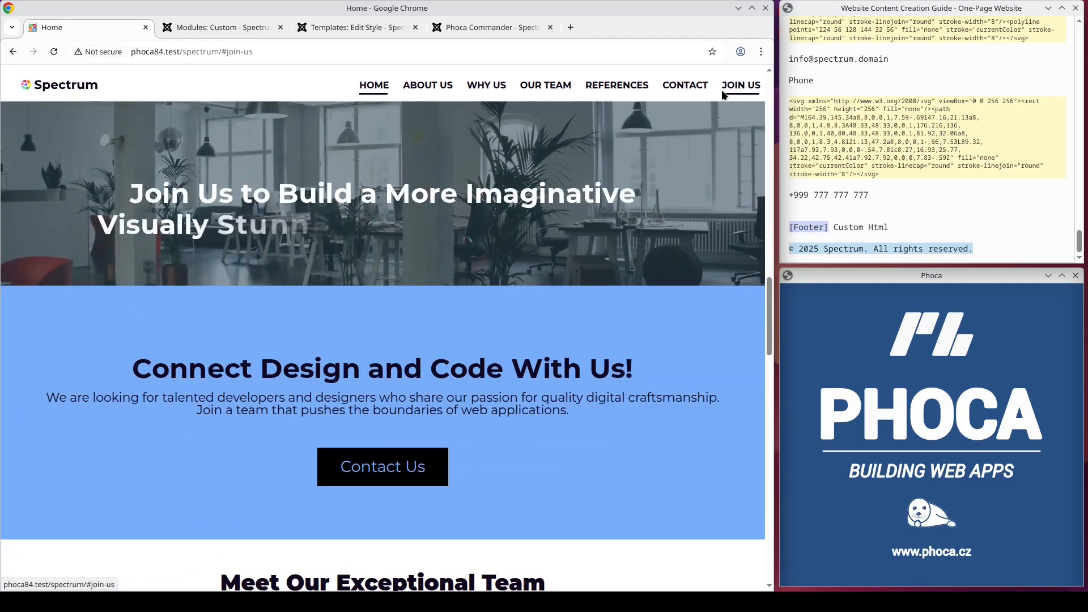
left_click(91, 92)
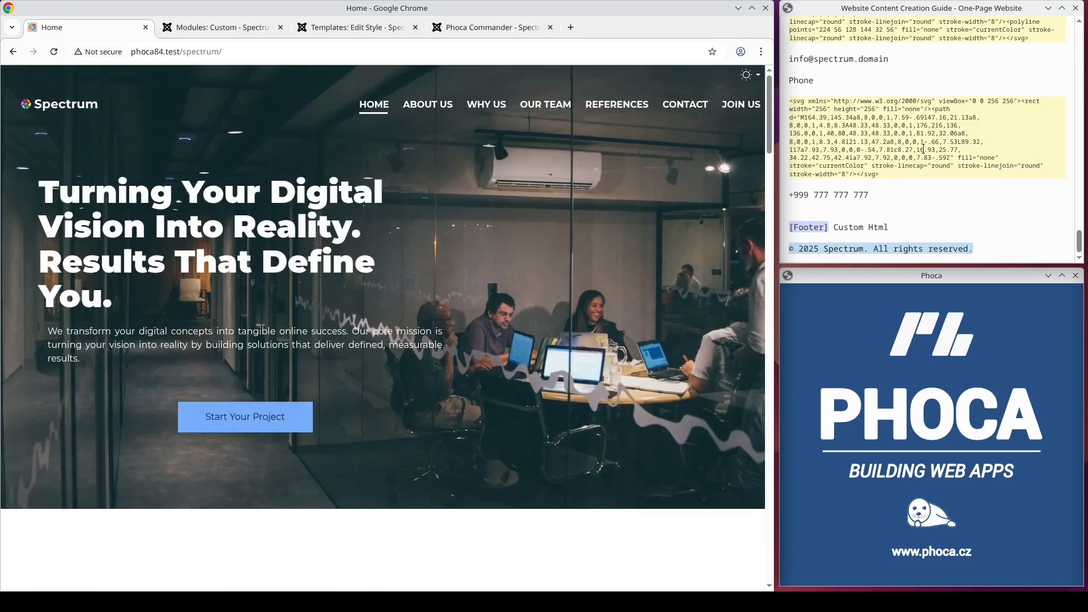
Step: Preview the home page in the browser's responsive device view at 490 px wide and examine every section down to the footer
key("ctrl+shift+m")
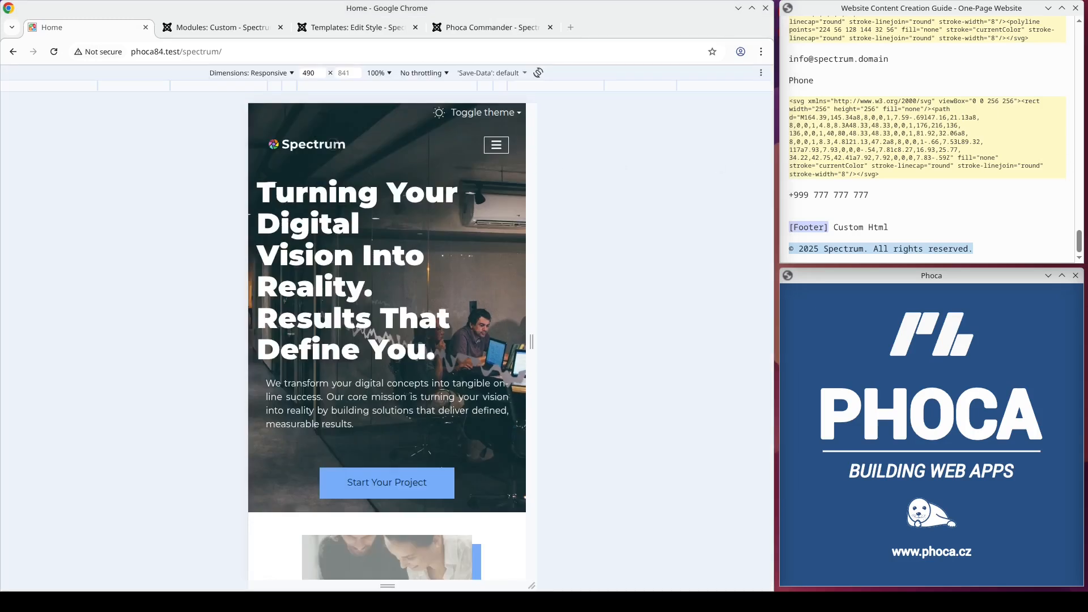
left_click(333, 145)
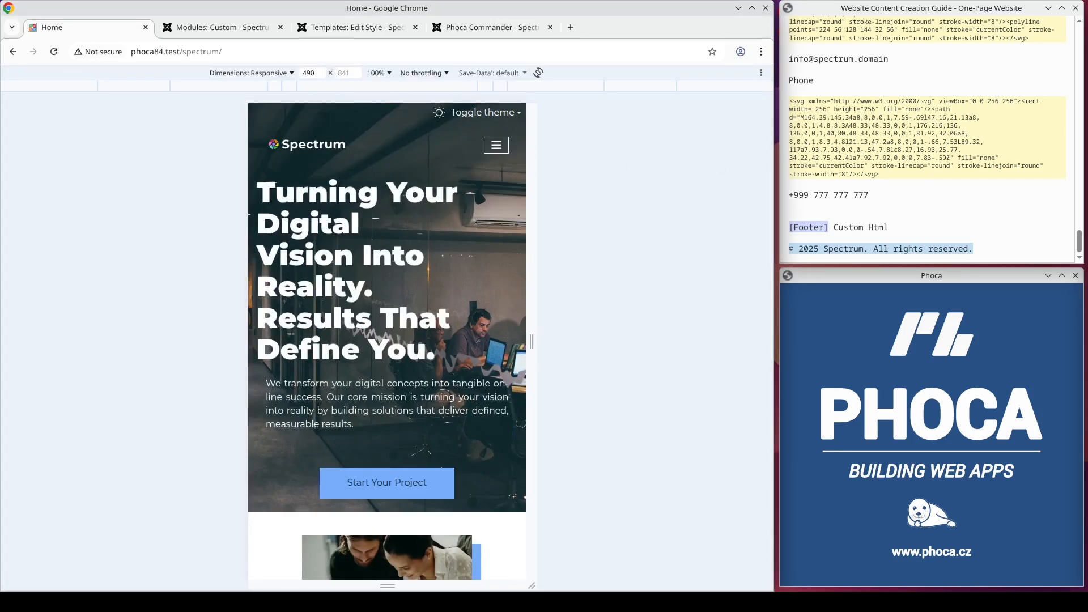
scroll(492, 450, "down", 10)
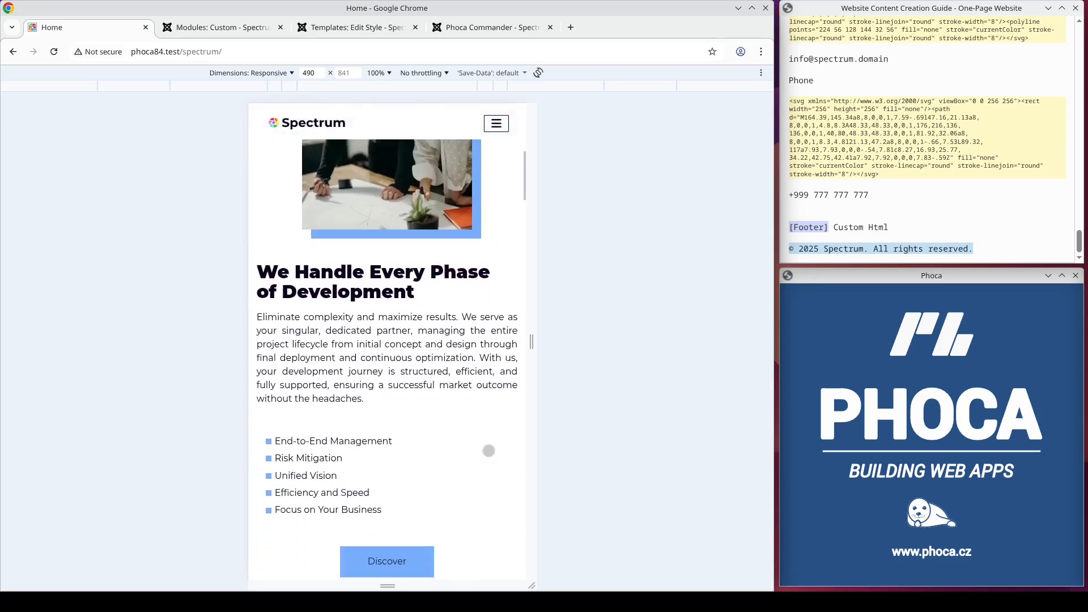
scroll(491, 450, "down", 6)
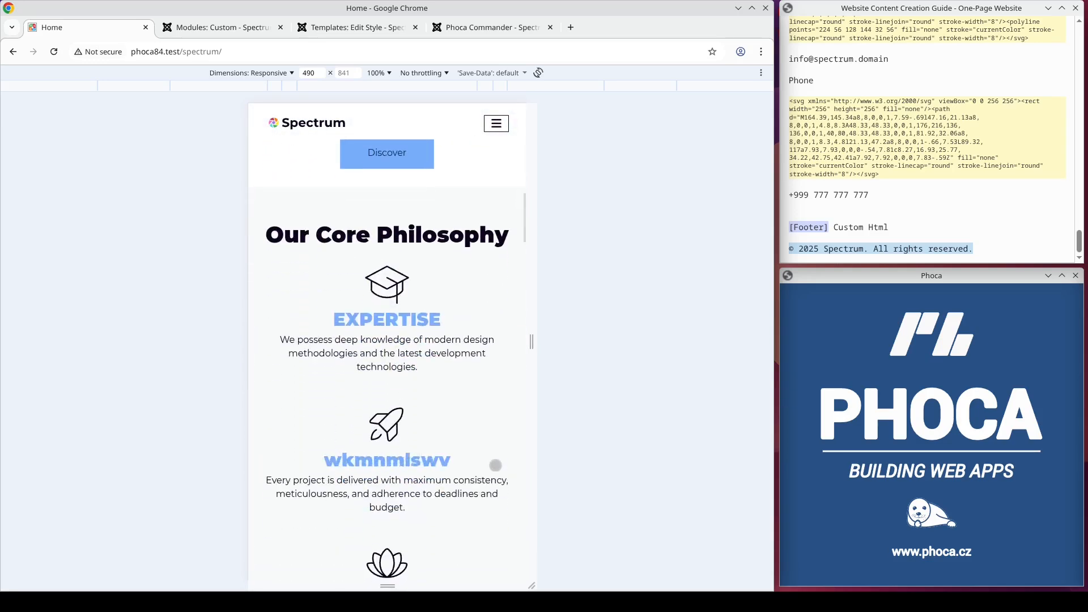
scroll(496, 470, "down", 1)
scroll(500, 472, "down", 3)
scroll(501, 471, "down", 10)
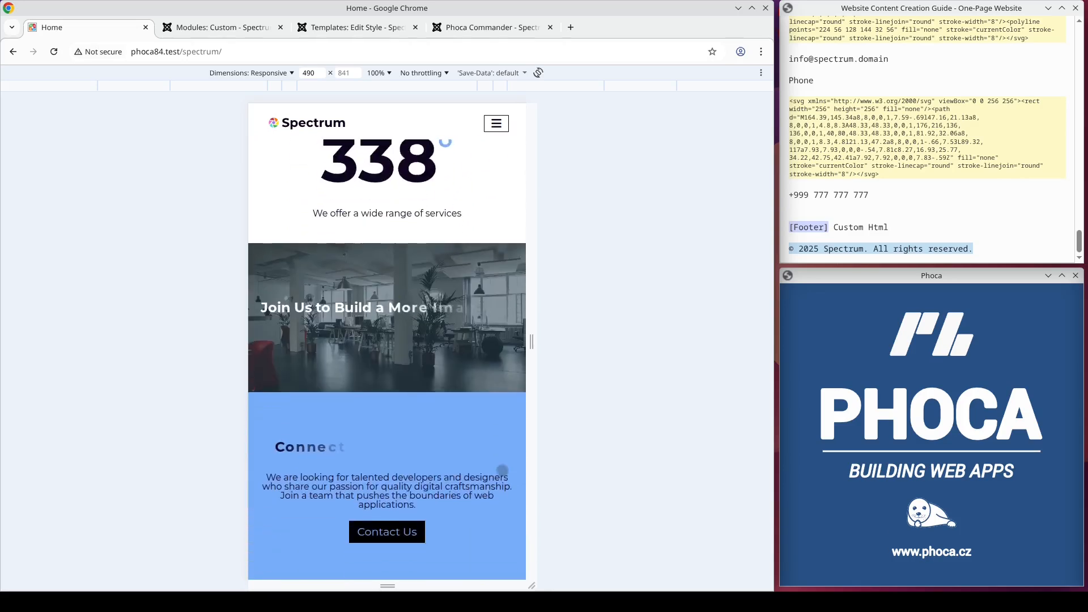
scroll(502, 469, "down", 10)
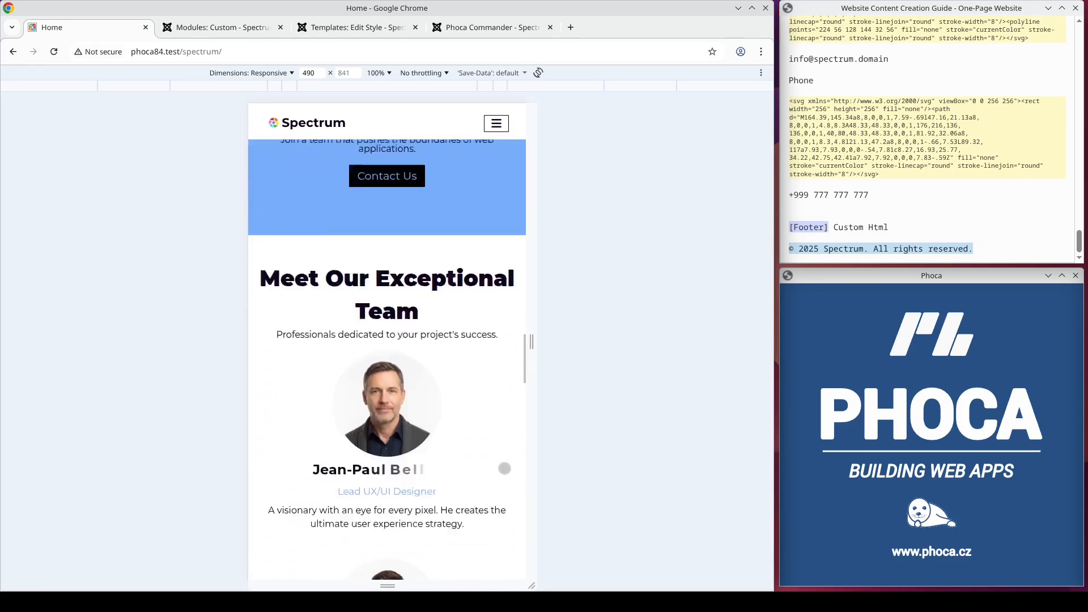
scroll(505, 468, "down", 8)
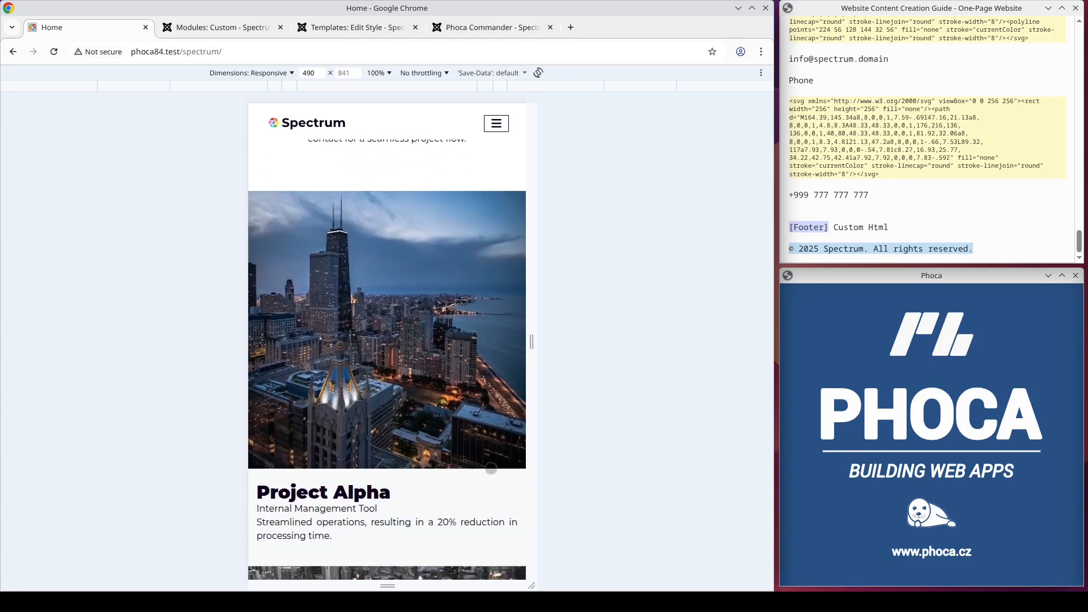
scroll(488, 481, "down", 7)
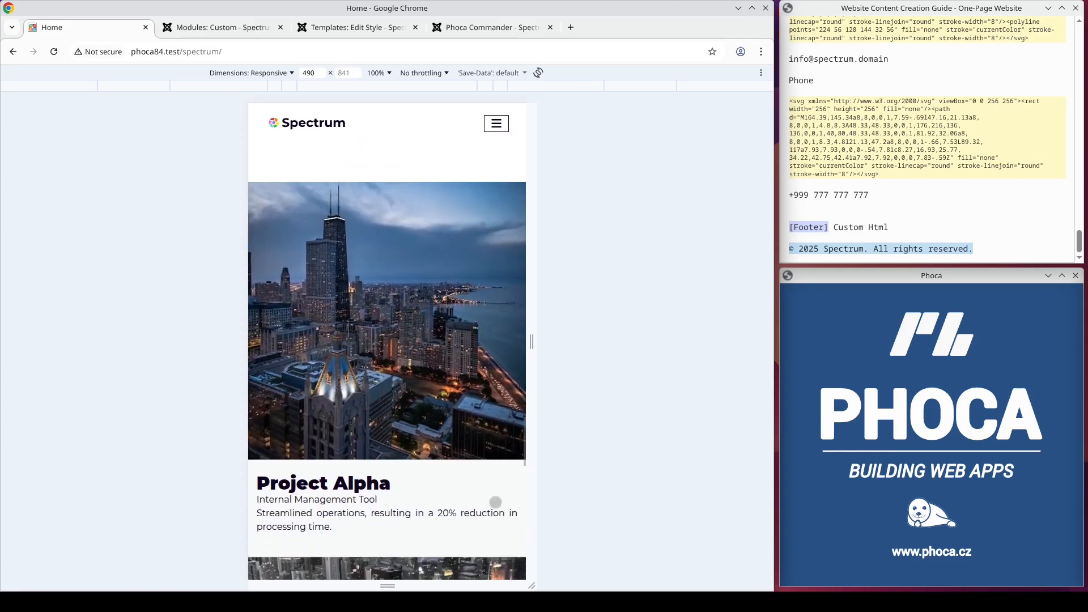
scroll(493, 506, "down", 4)
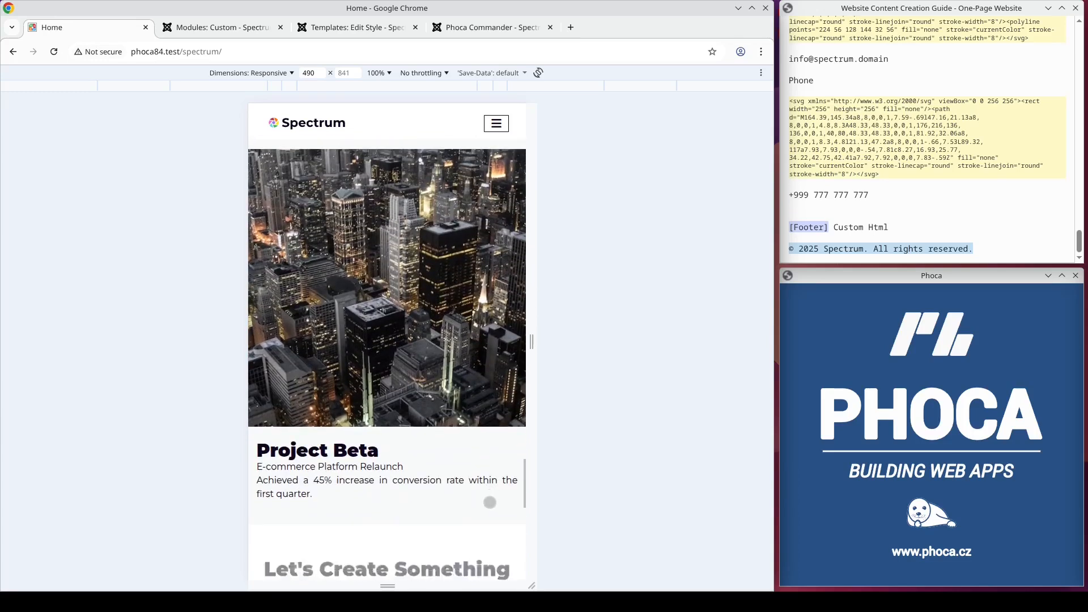
scroll(488, 497, "down", 9)
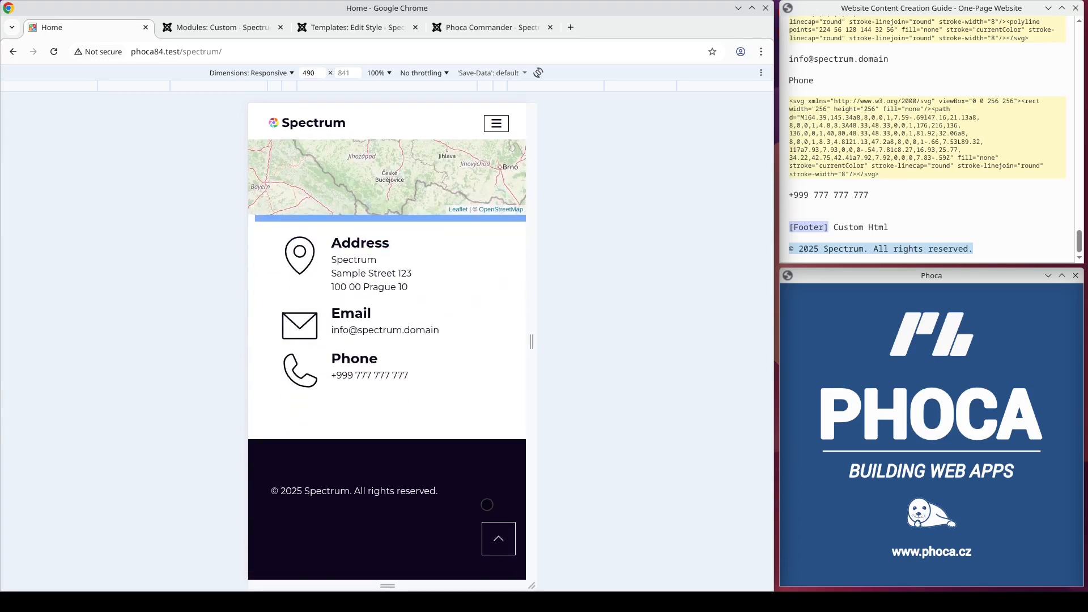
Step: Return to the page start in the mobile preview and test the collapsed menu's Our Team link, viewing the team section
left_click(498, 538)
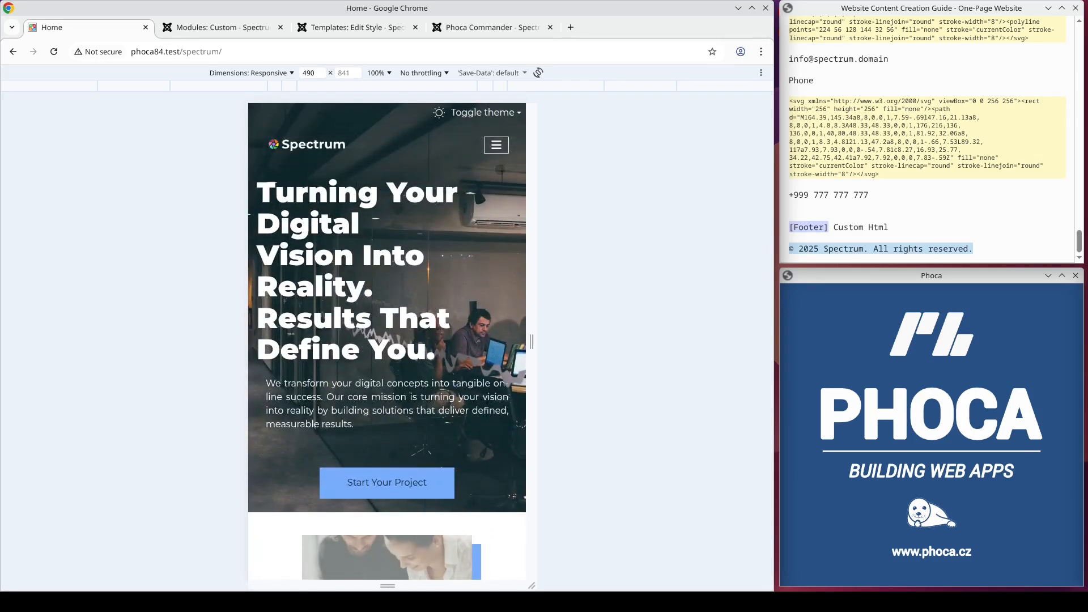
left_click(496, 145)
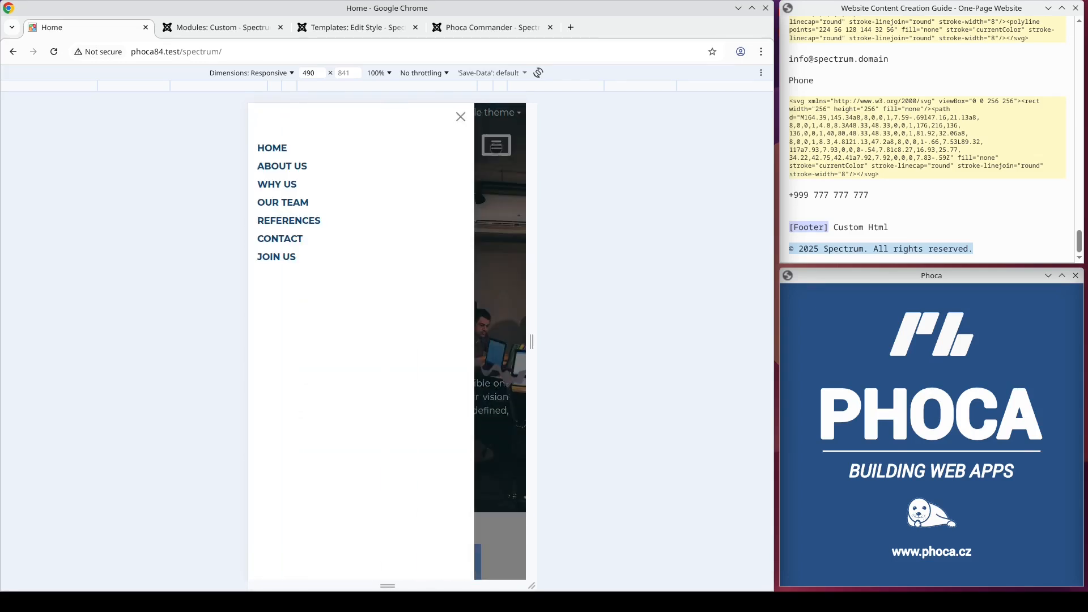
left_click(307, 202)
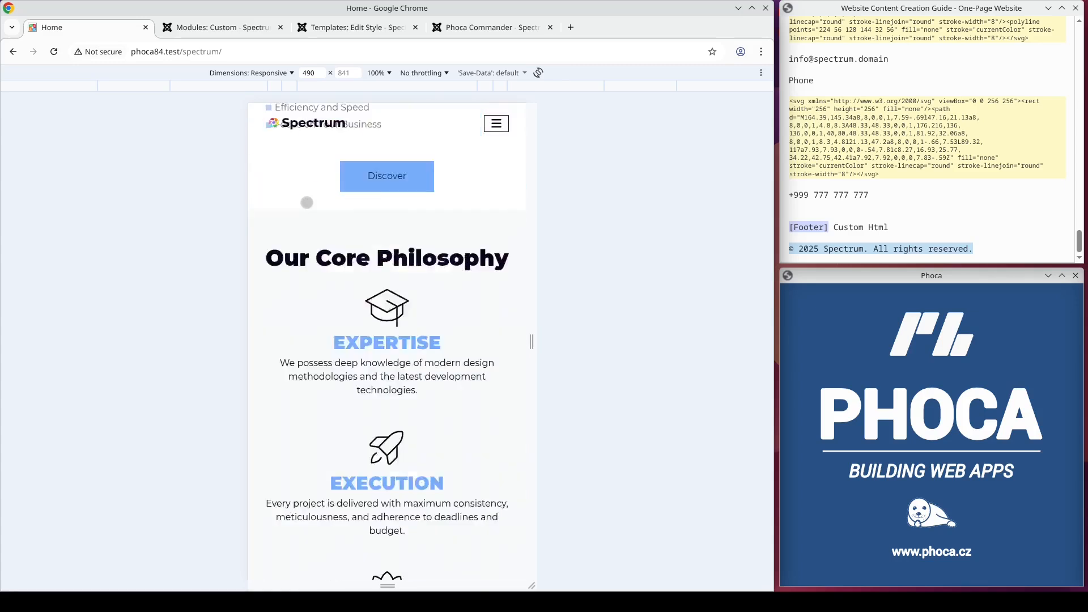
scroll(280, 243, "down", 4)
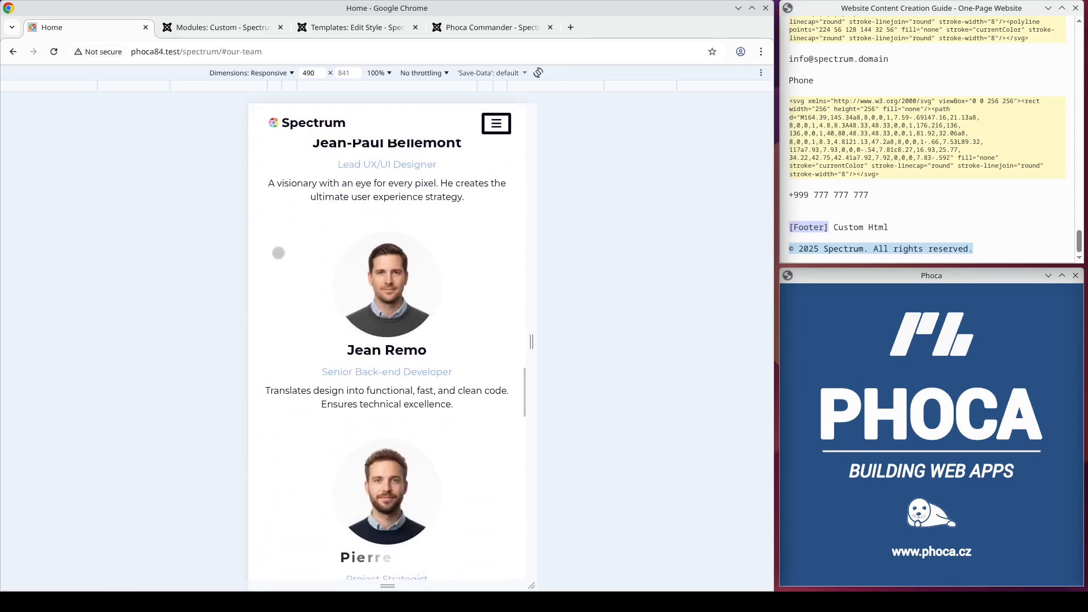
scroll(278, 255, "up", 2)
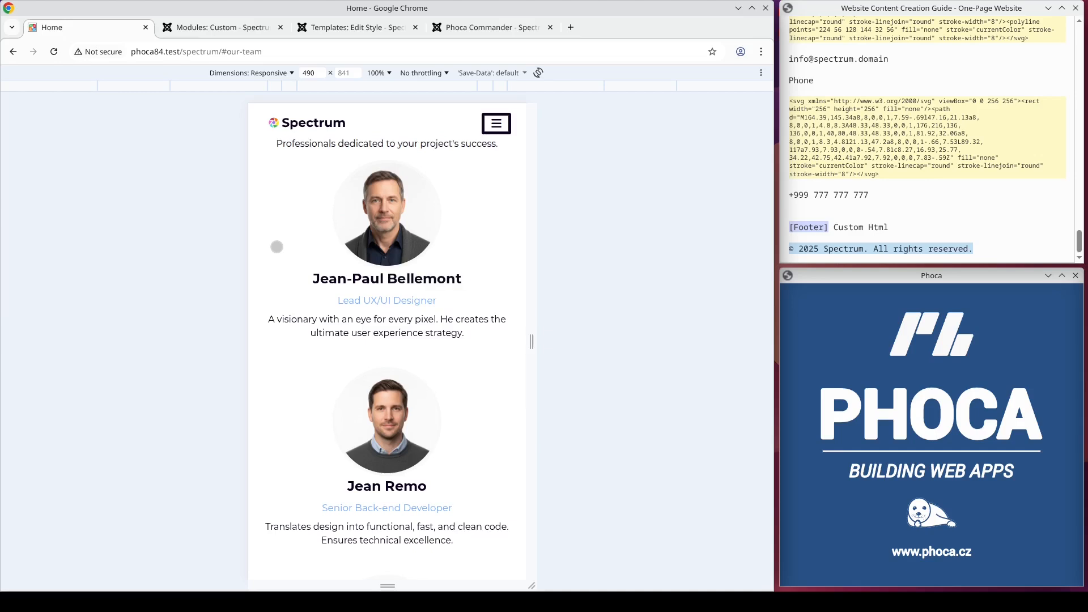
left_click(494, 124)
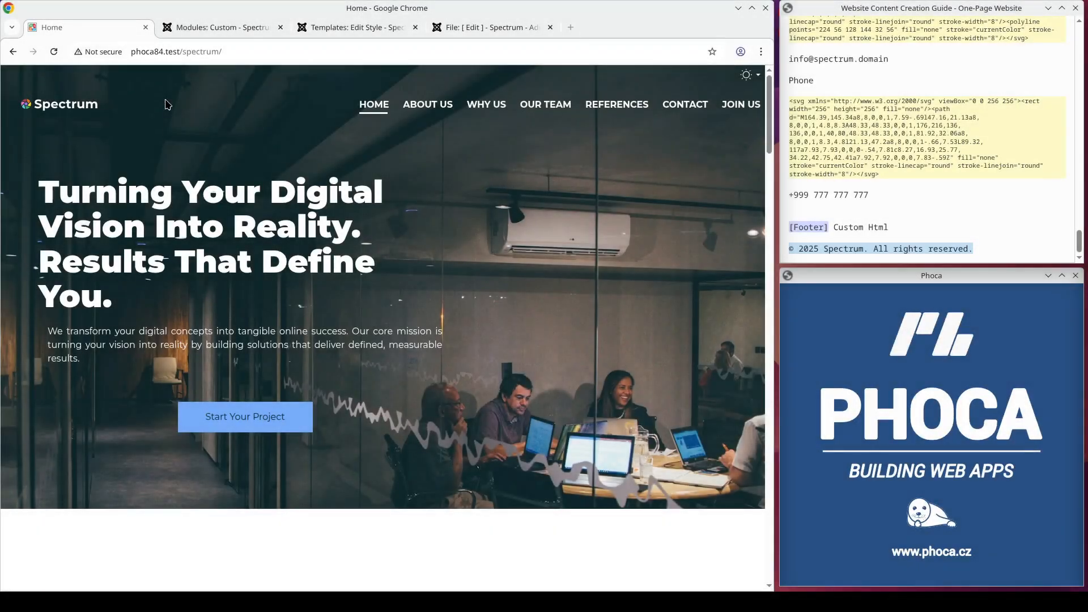
Step: Test the About Us, Why Us and Our Team anchor links in the desktop view of the home page
left_click(417, 110)
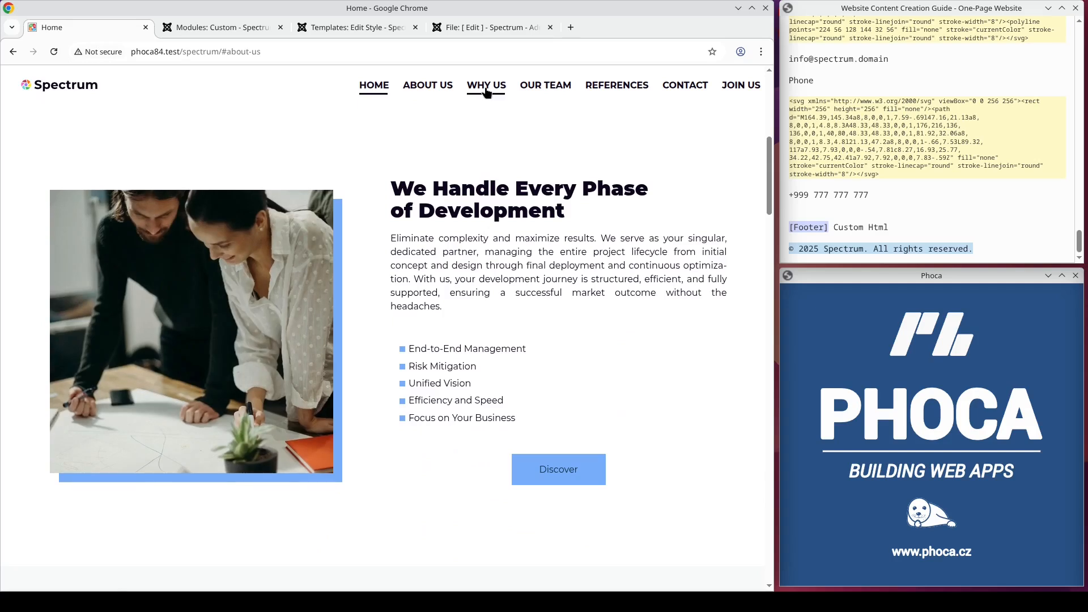
left_click(486, 91)
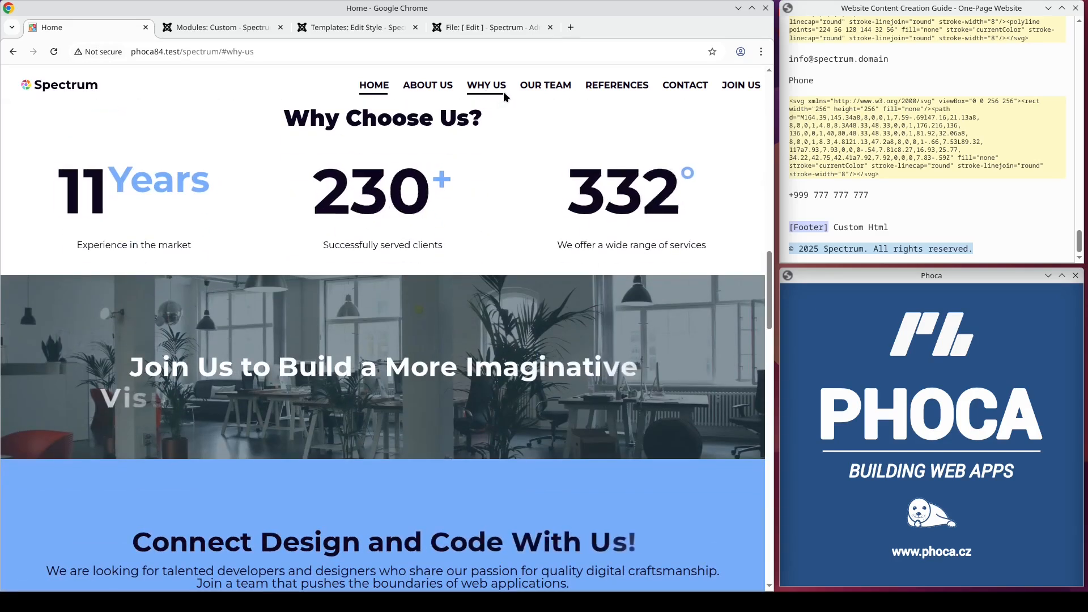
left_click(531, 91)
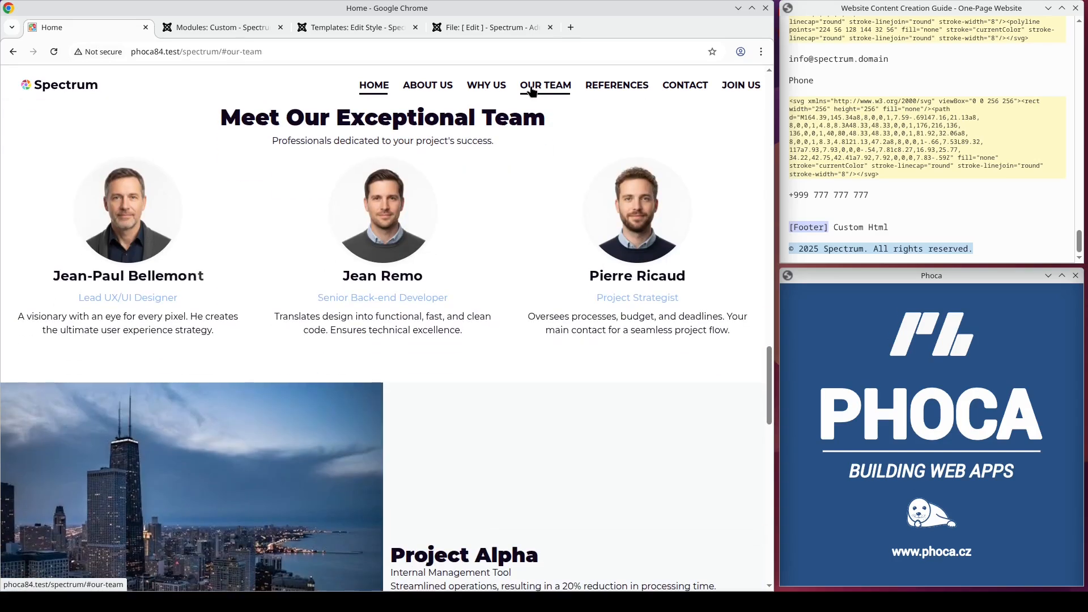
Step: Uncomment the light-theme primary color #ffc038 and svg color rules in user.css, save the file, and reload the website's home page
left_click(486, 27)
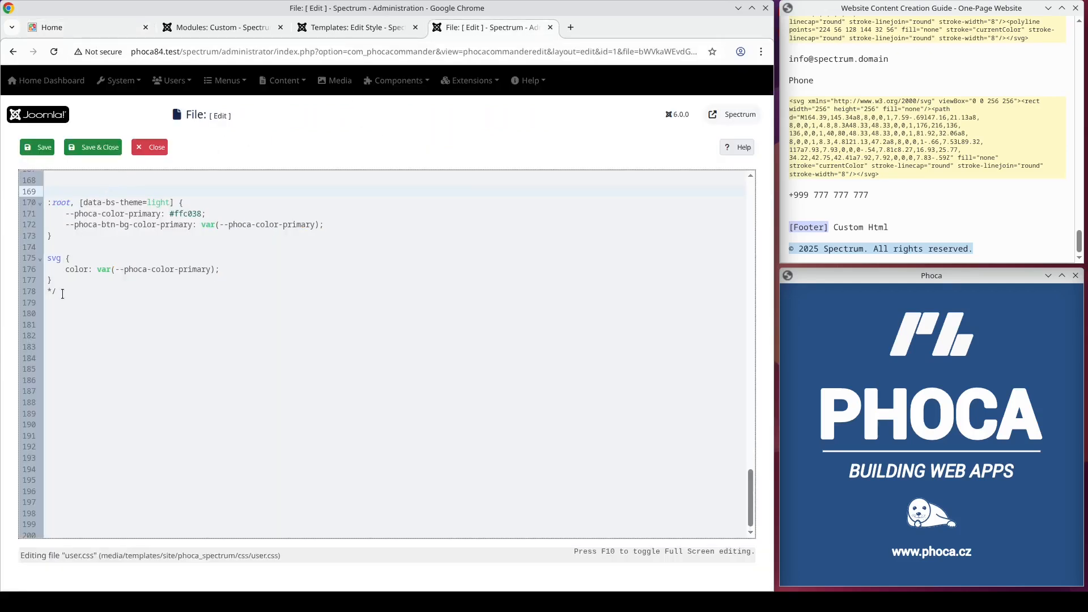
left_click(41, 150)
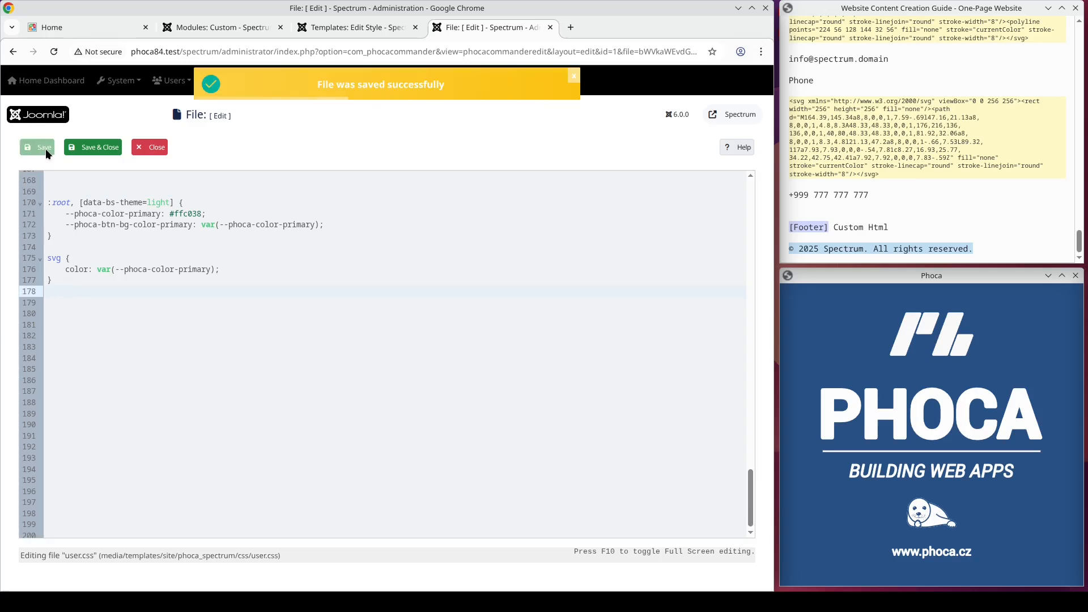
left_click(77, 26)
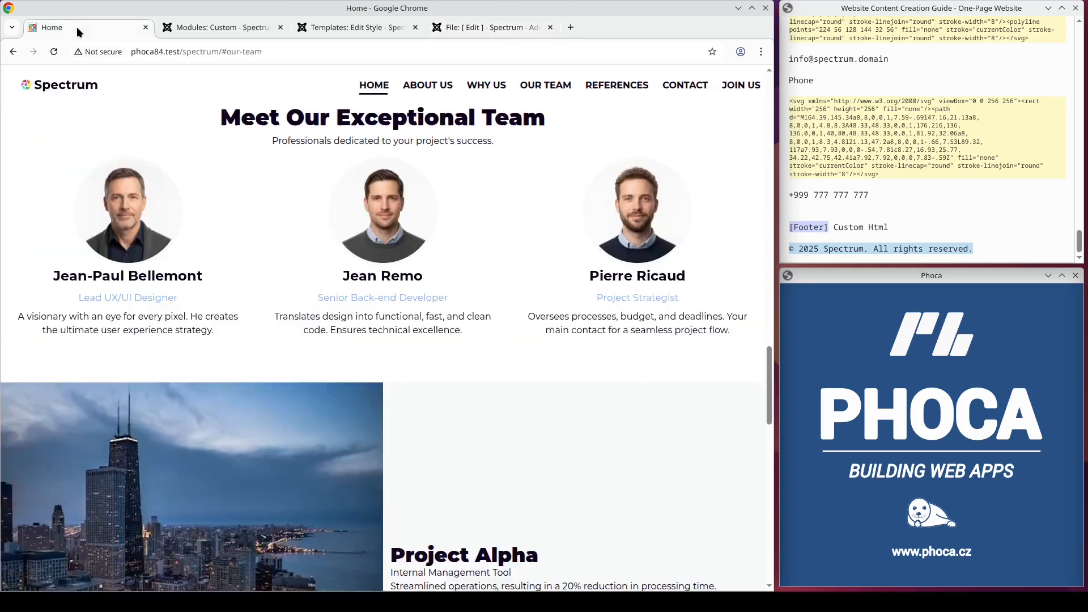
left_click(63, 84)
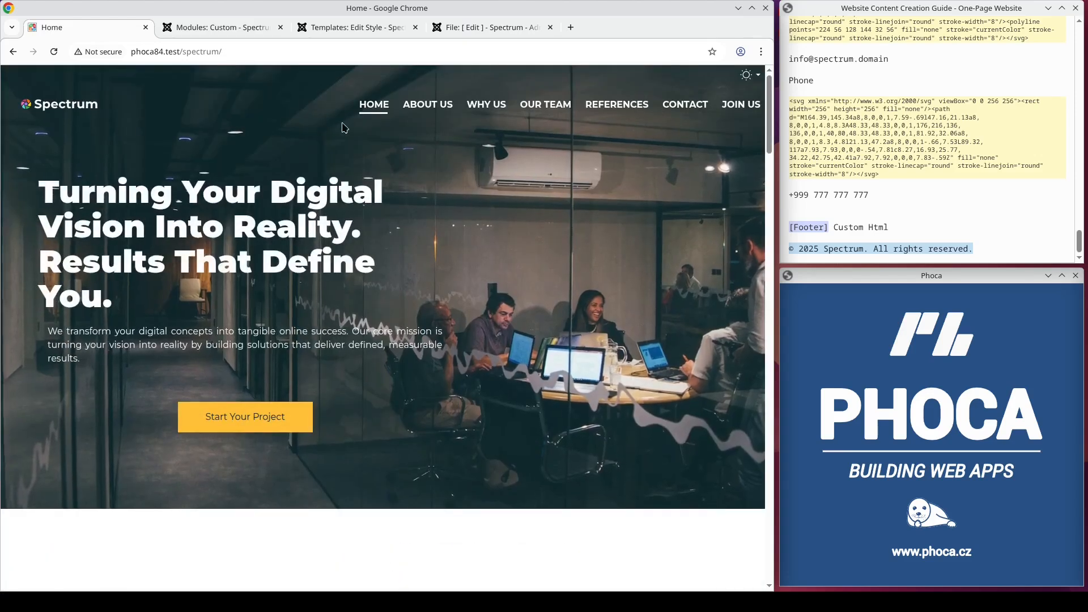
Step: Examine the new accent color in the About Us, Why Us, Our Team, References, Contact and Join Us sections, returning to the page start
left_click(428, 105)
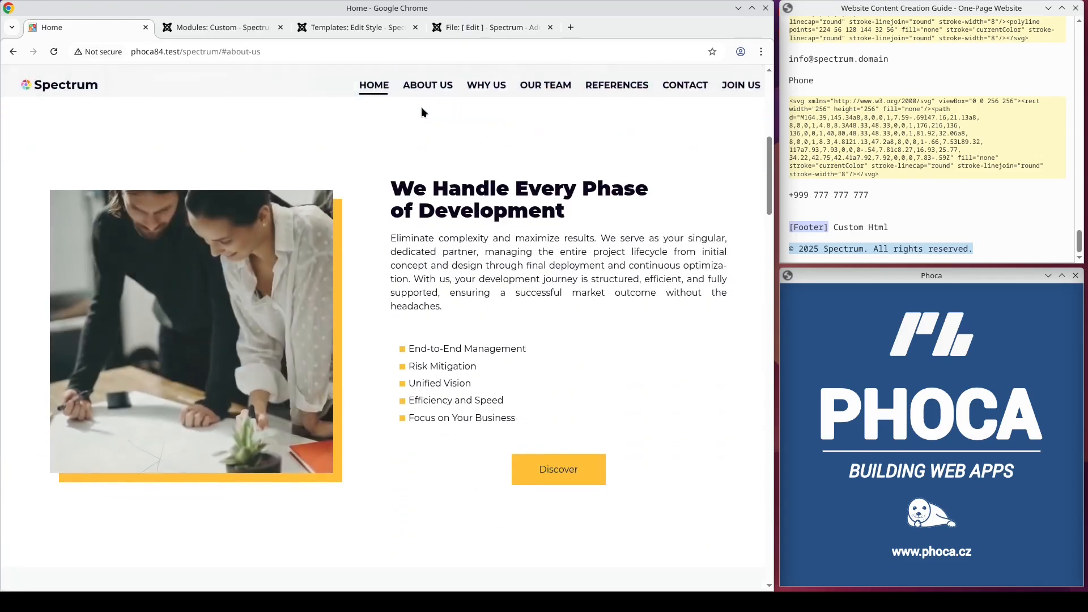
left_click(481, 92)
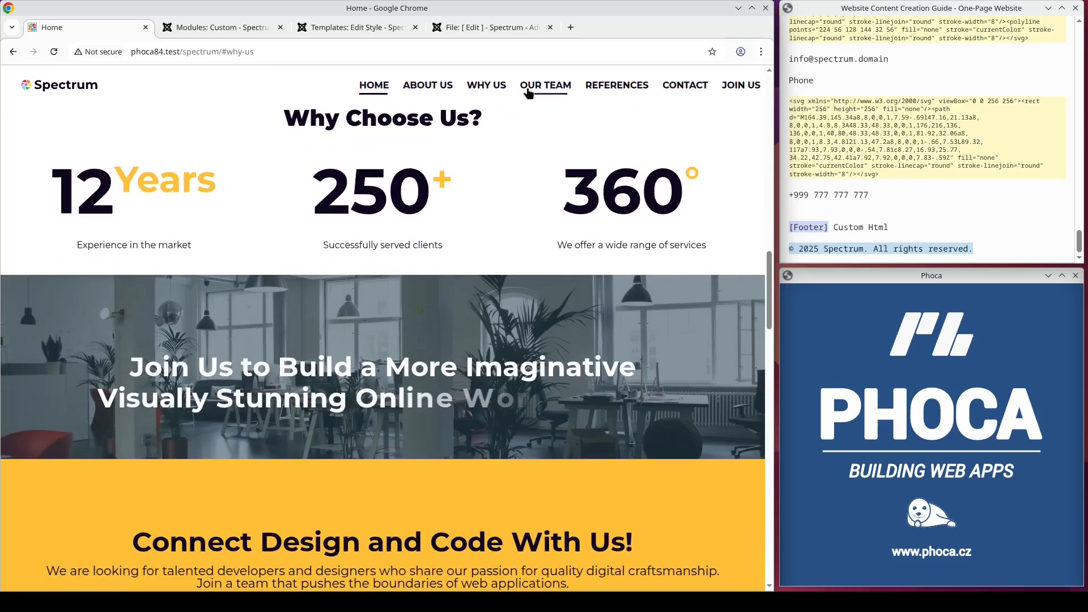
left_click(527, 90)
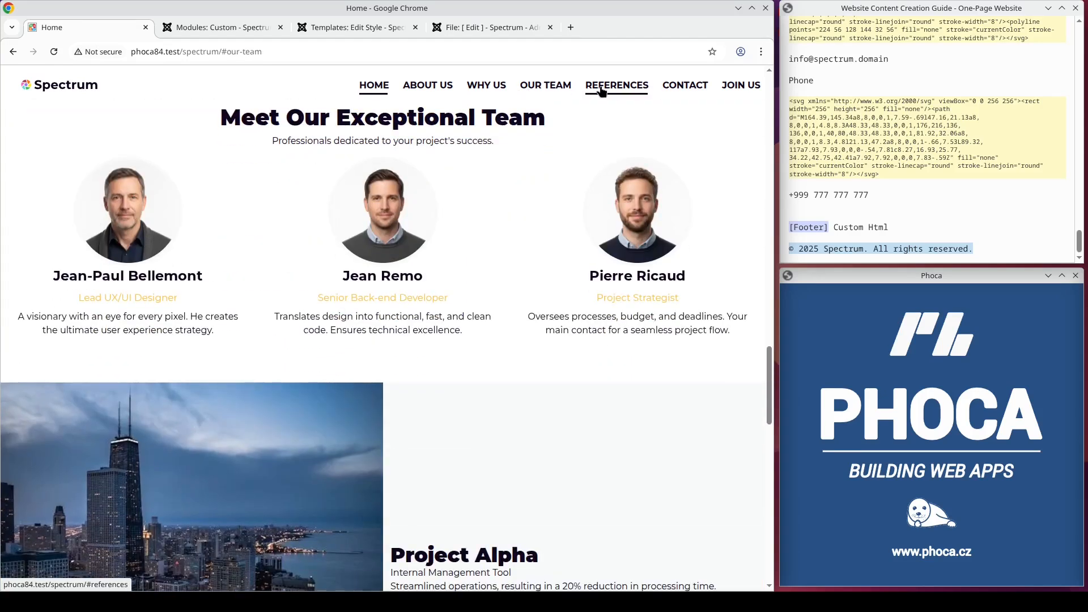
left_click(601, 91)
left_click(666, 91)
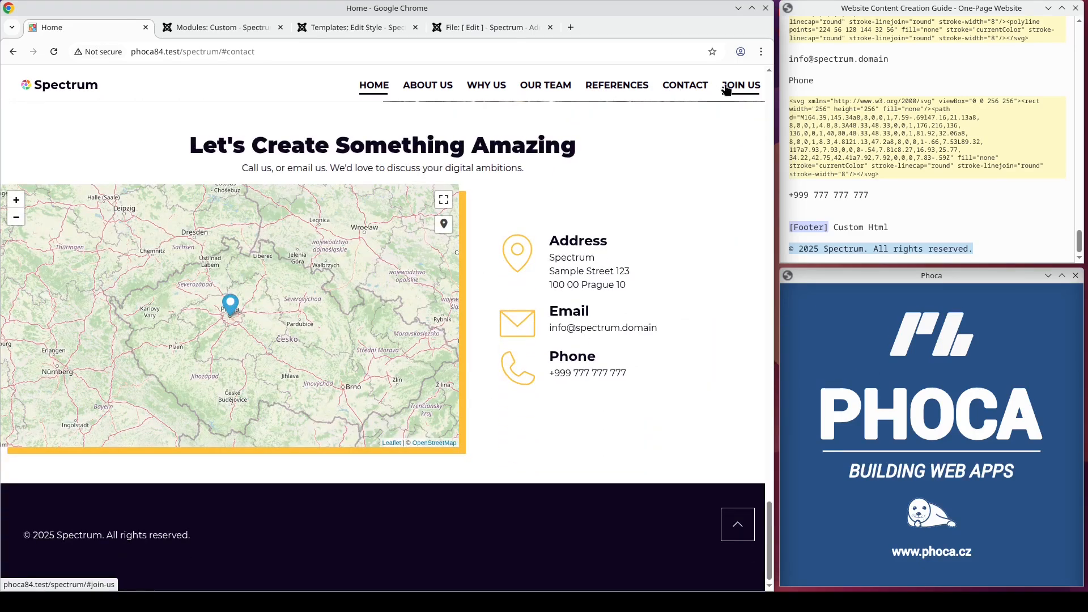
left_click(726, 90)
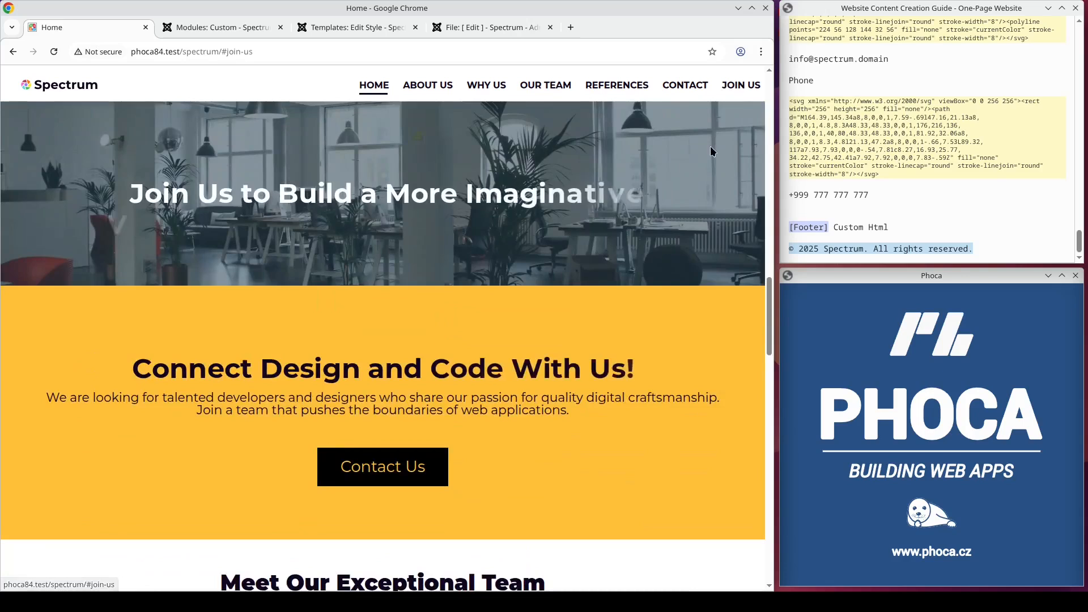
left_click_drag(766, 305, 780, 80)
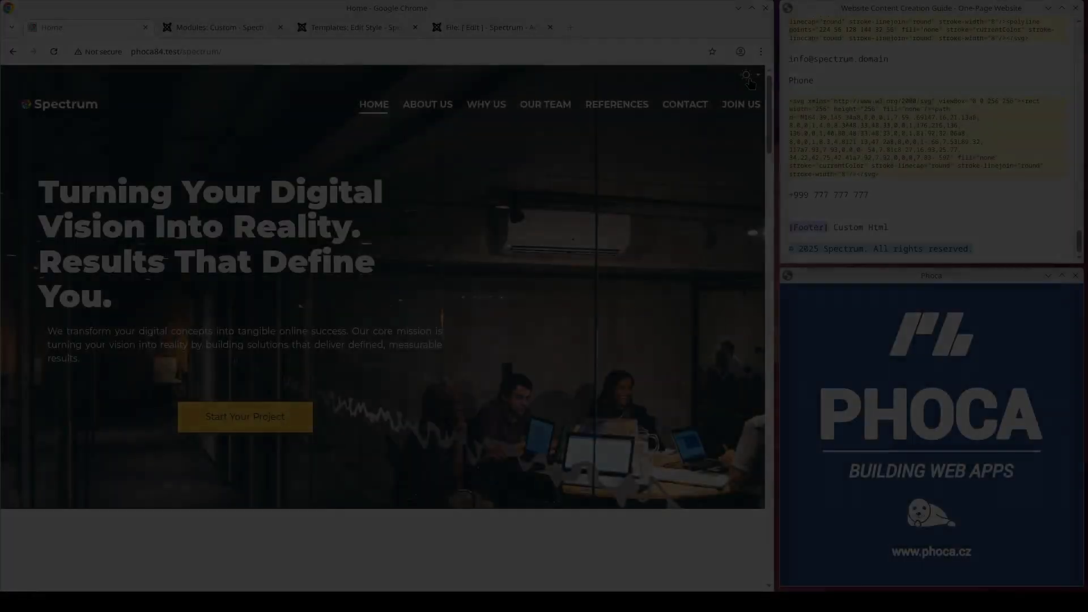
Step: Switch the website to the Dark theme and examine the sections from About Us through Contact and Join Us, returning to the page start
left_click(748, 77)
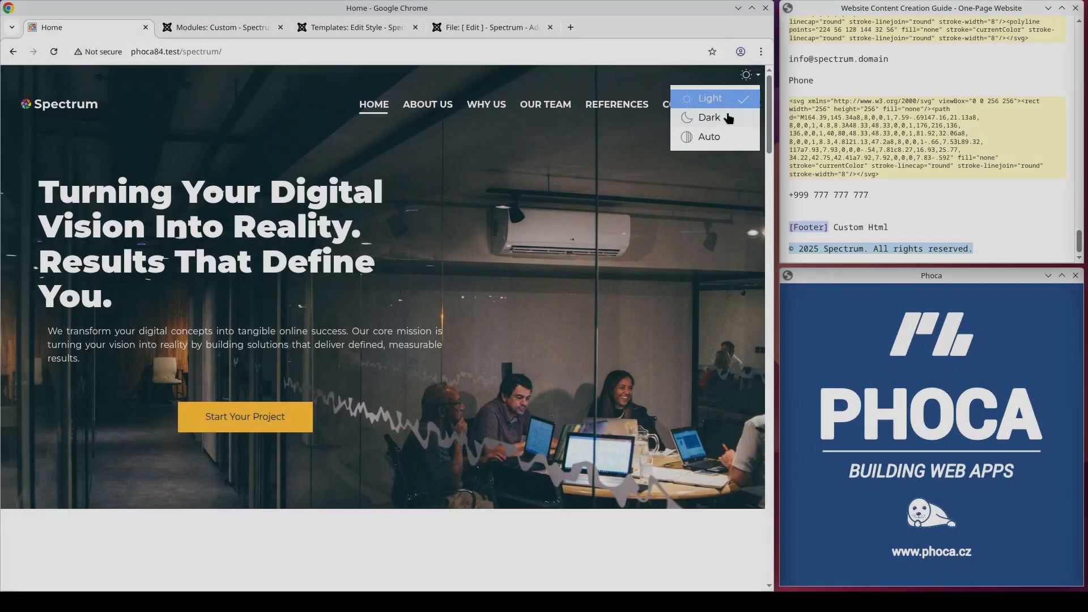
left_click(728, 118)
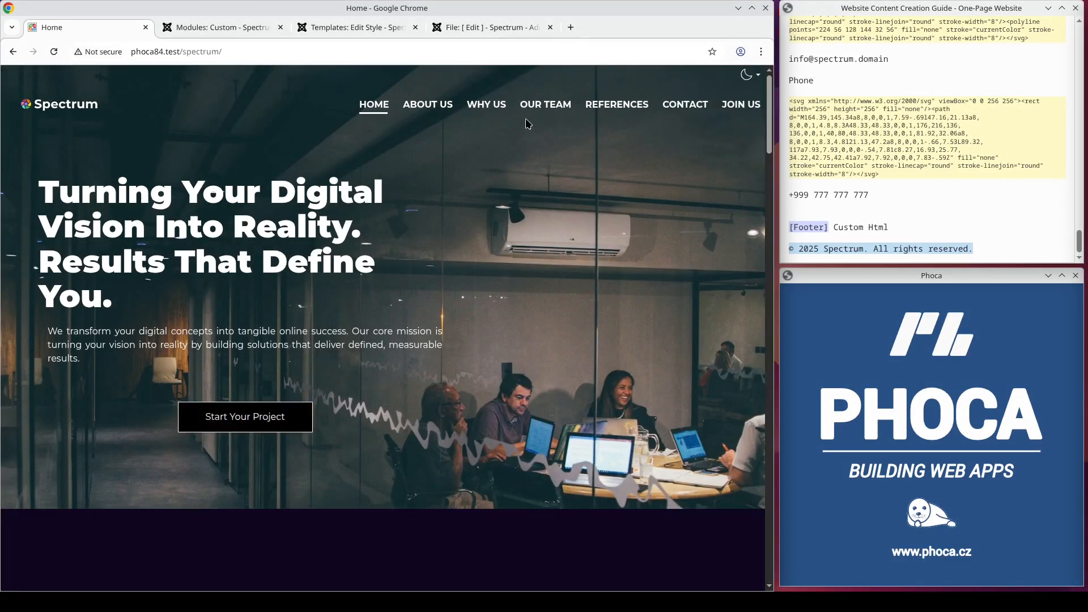
left_click(440, 111)
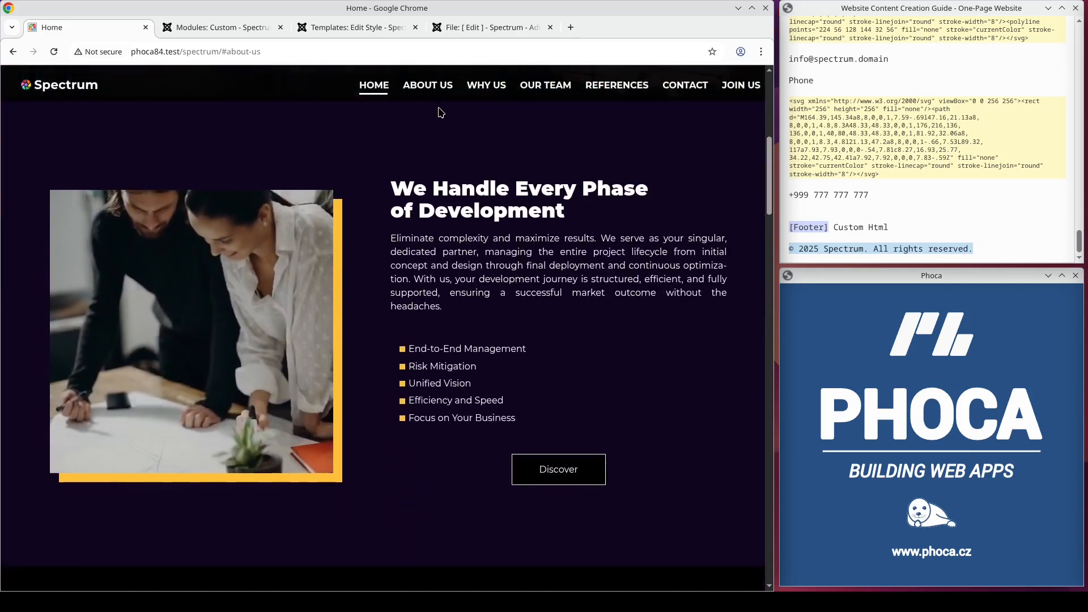
left_click(479, 91)
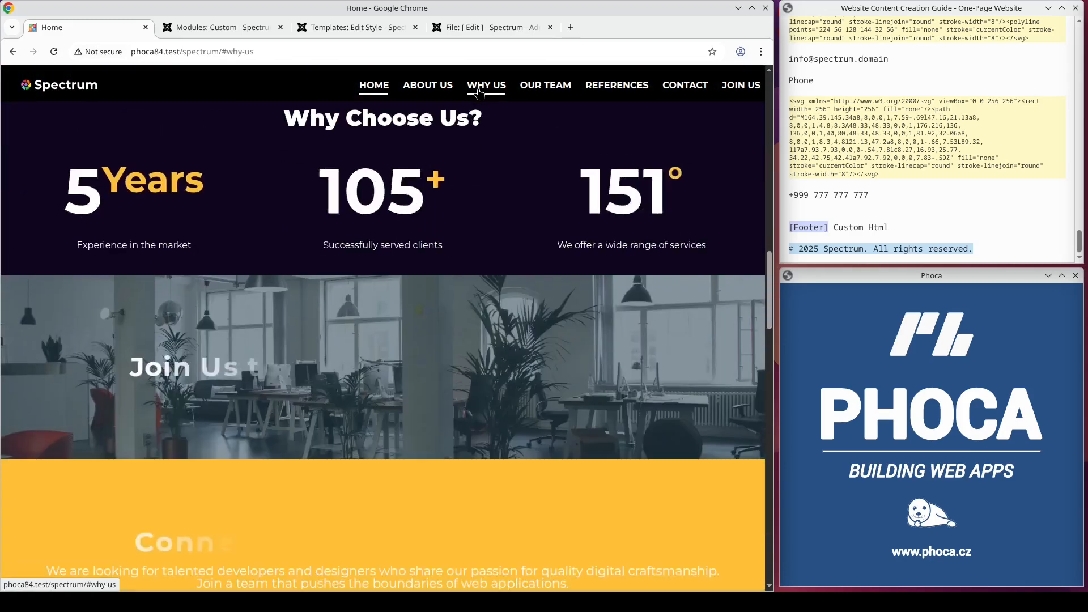
left_click(539, 92)
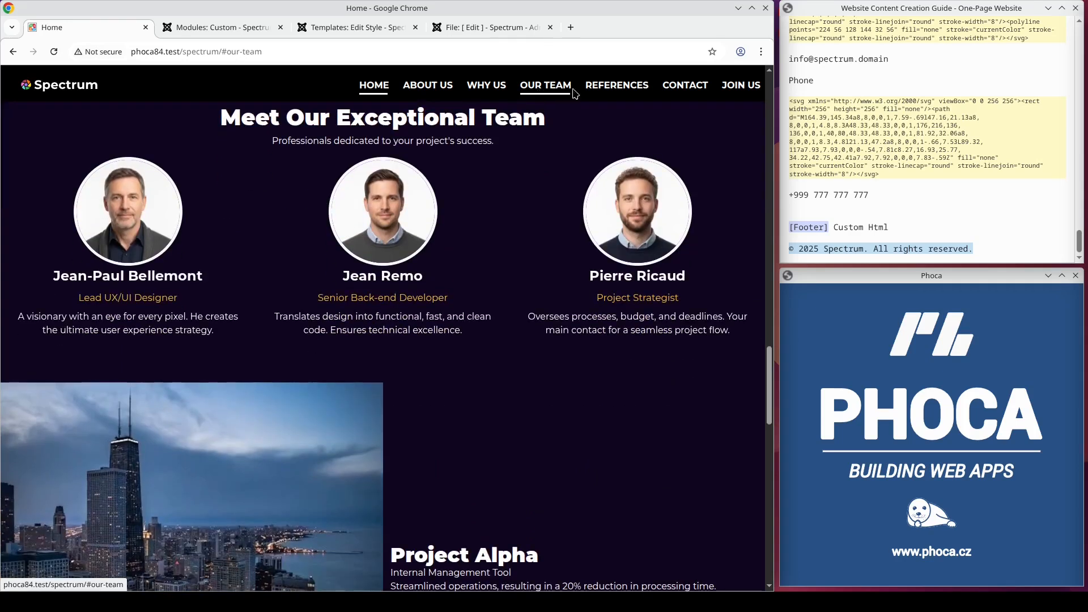
left_click(604, 93)
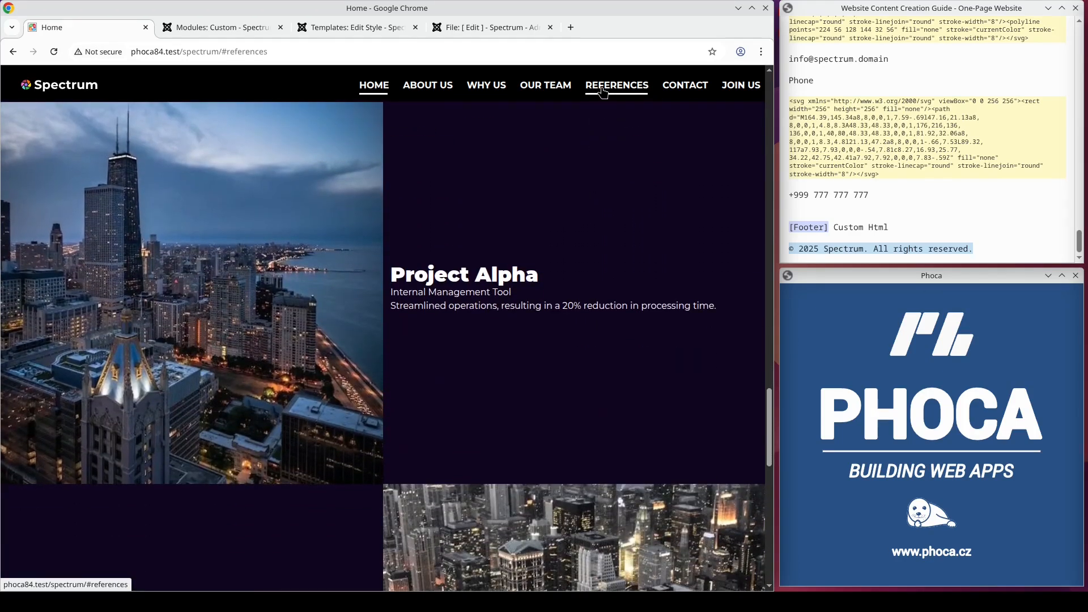
left_click(679, 91)
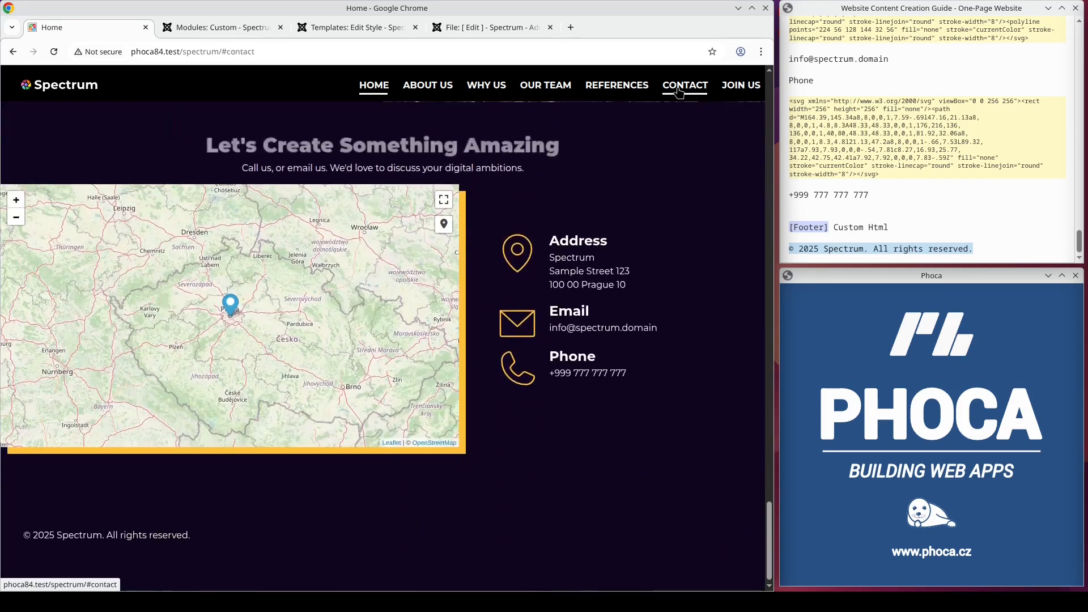
left_click(734, 92)
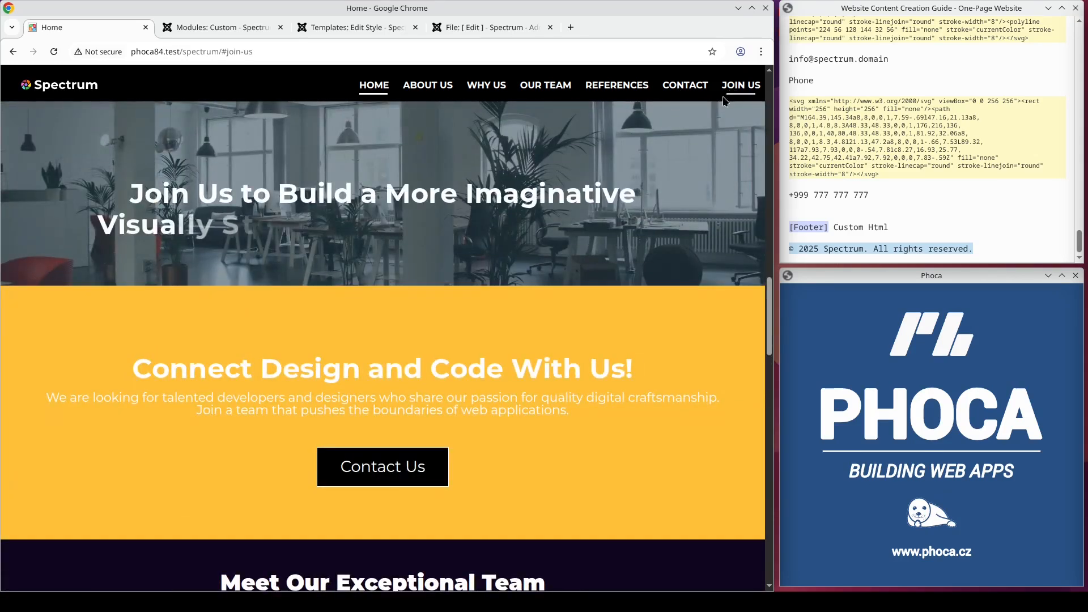
scroll(720, 165, "up", 15)
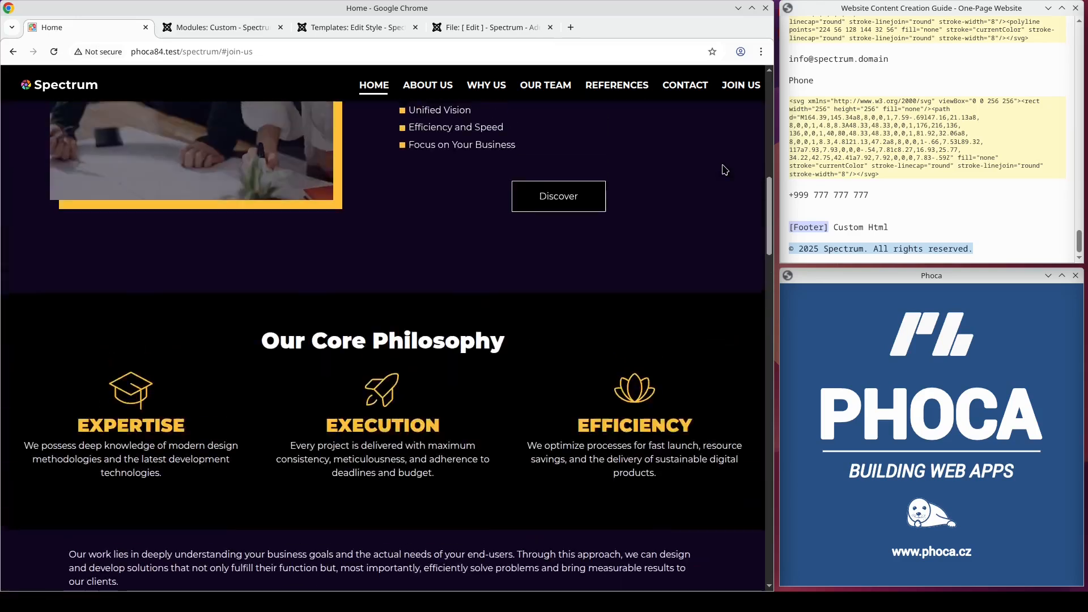
scroll(724, 171, "up", 8)
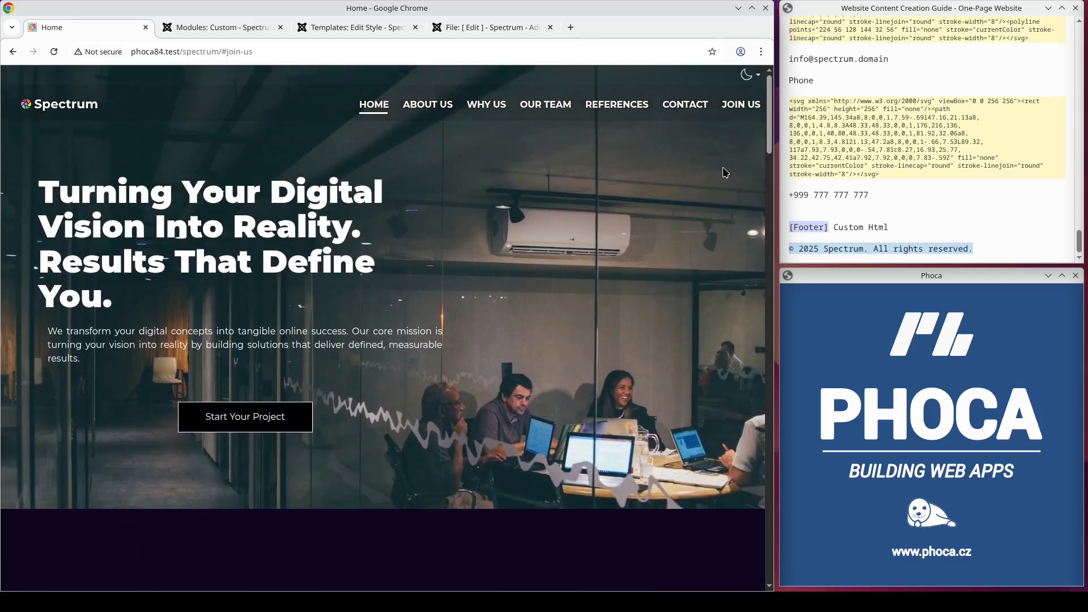